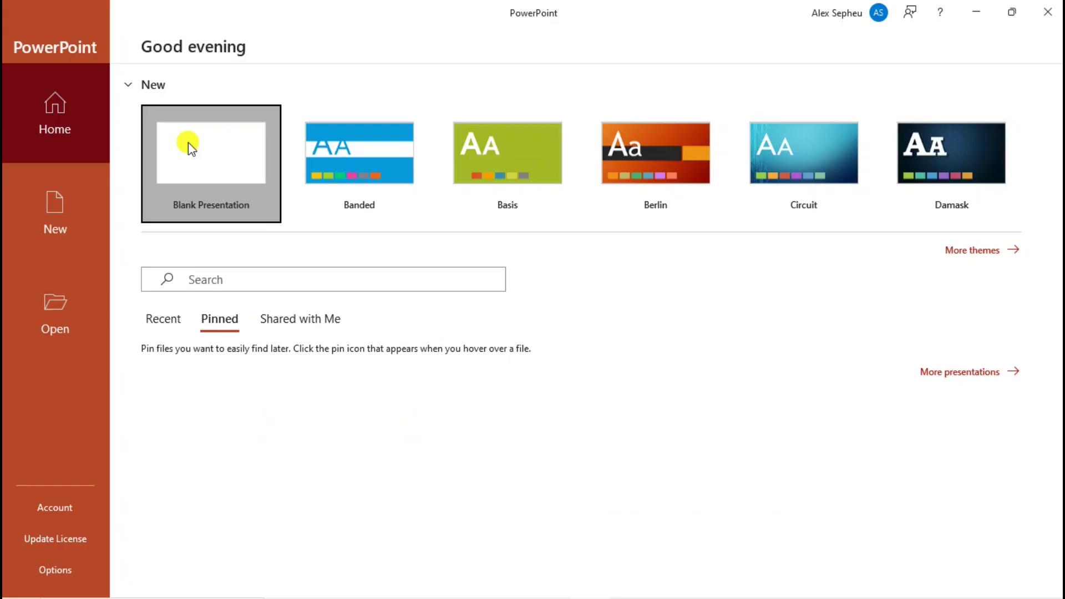
Step: Start a blank presentation and delete its title and subtitle placeholders
{"action": "left_click", "coordinate": [188, 142]}
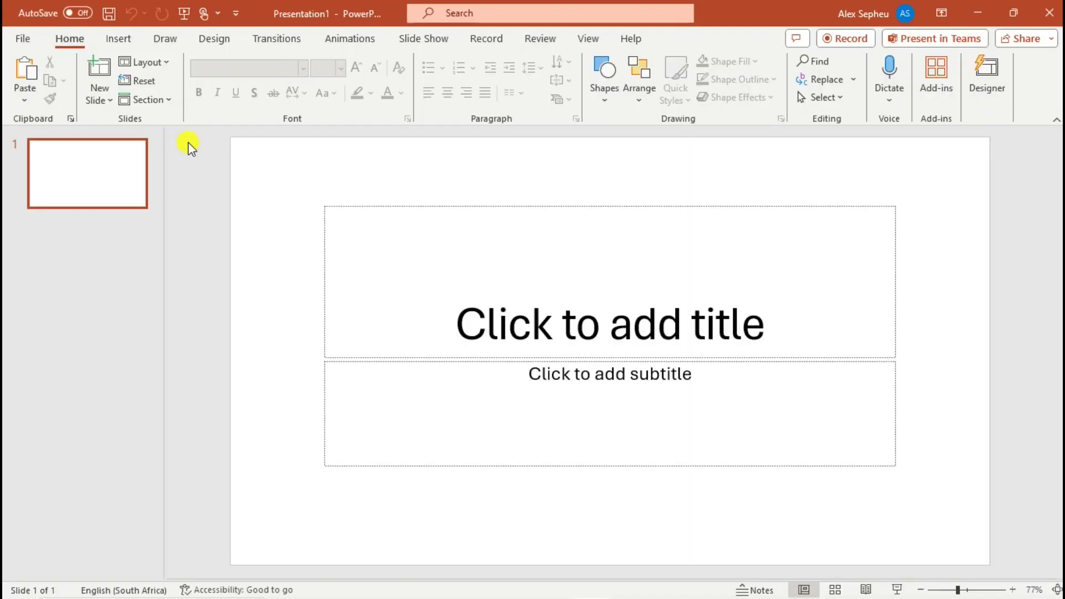
{"action": "left_click", "coordinate": [373, 205]}
{"action": "key", "text": "Delete"}
{"action": "left_click", "coordinate": [407, 360]}
{"action": "key", "text": "Delete"}
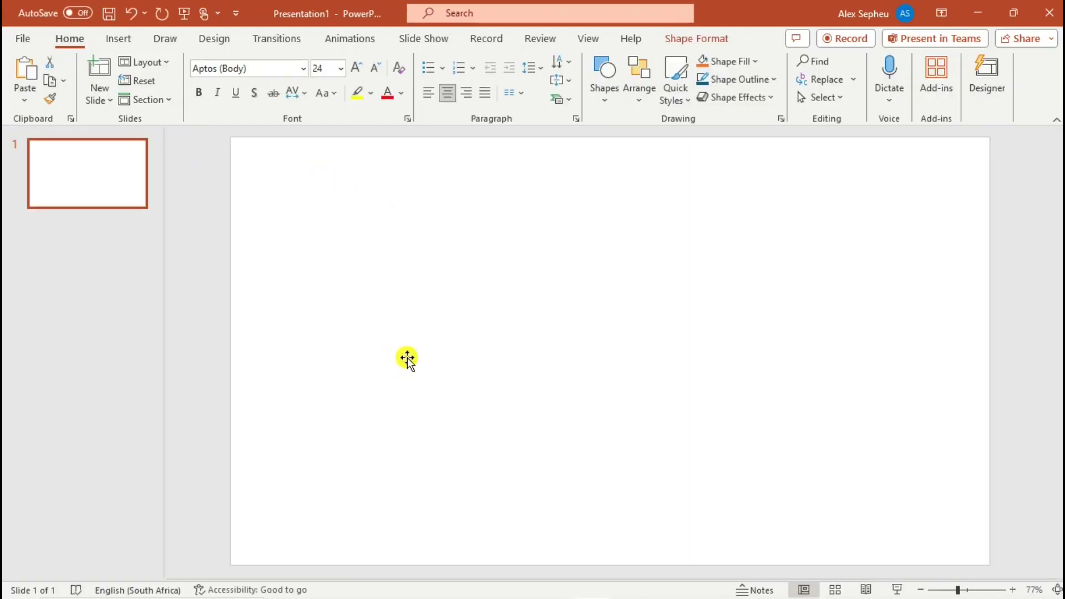
Step: Draw a rounded rectangle on the slide's right side and adjust its size and position
{"action": "left_click", "coordinate": [116, 37]}
{"action": "left_click", "coordinate": [298, 99]}
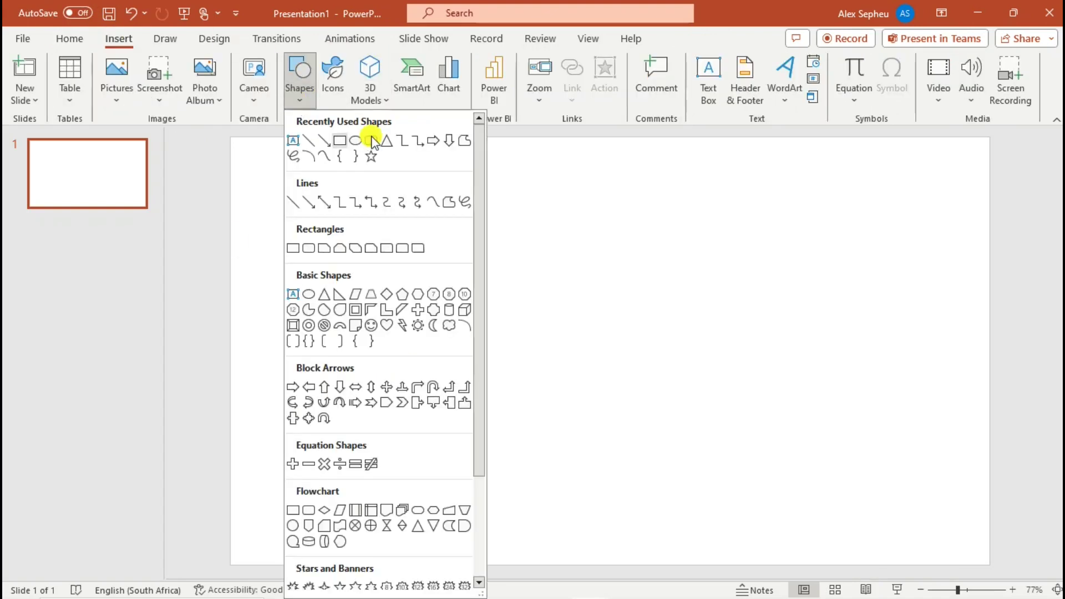
{"action": "left_click", "coordinate": [371, 142]}
{"action": "mouse_move", "coordinate": [708, 302]}
{"action": "left_mouse_down"}
{"action": "mouse_move", "coordinate": [796, 357]}
{"action": "mouse_move", "coordinate": [901, 374]}
{"action": "mouse_move", "coordinate": [931, 395]}
{"action": "left_mouse_up"}
{"action": "left_click_drag", "start_coordinate": [813, 351], "coordinate": [826, 335]}
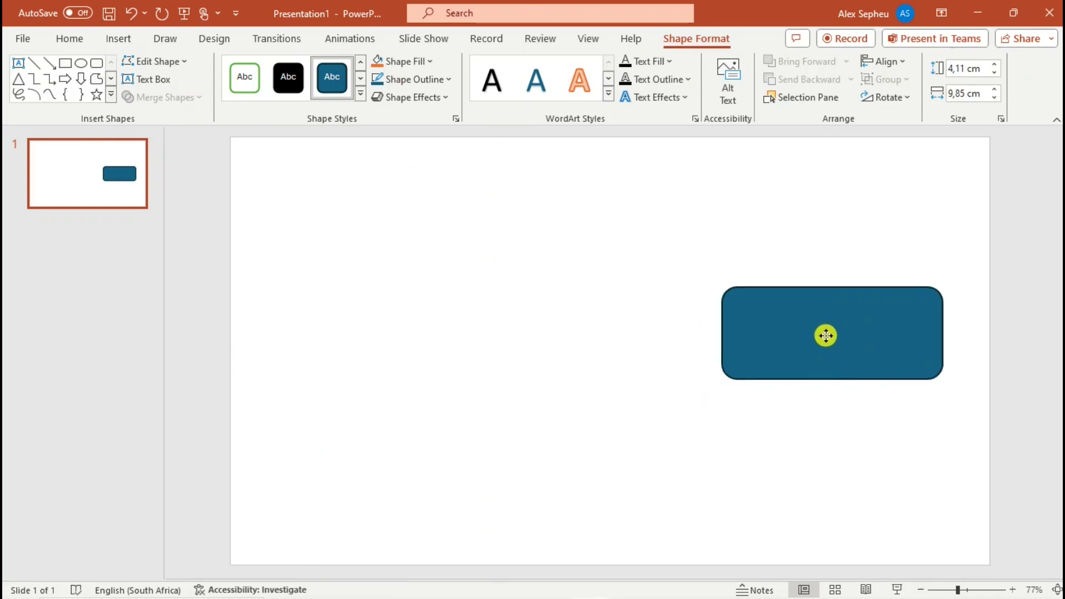
{"action": "left_click_drag", "start_coordinate": [833, 379], "coordinate": [831, 388]}
{"action": "left_click_drag", "start_coordinate": [722, 337], "coordinate": [712, 337]}
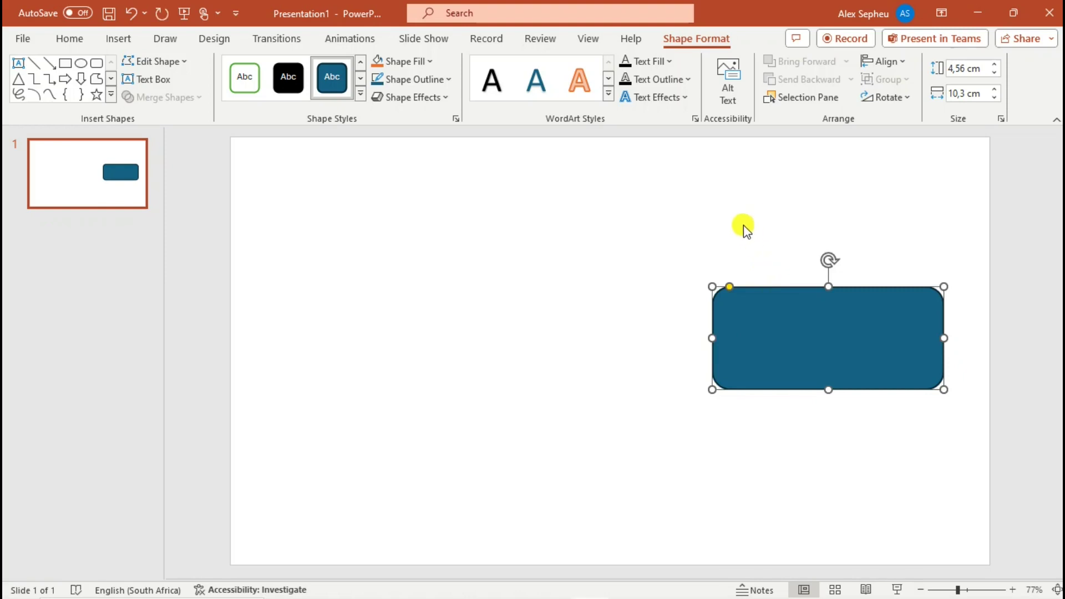
Step: Duplicate the rectangle, shrink the copy to 2,64 × 7,65 cm and place it above
{"action": "key", "text": "ctrl+d"}
{"action": "left_click_drag", "start_coordinate": [772, 325], "coordinate": [757, 202]}
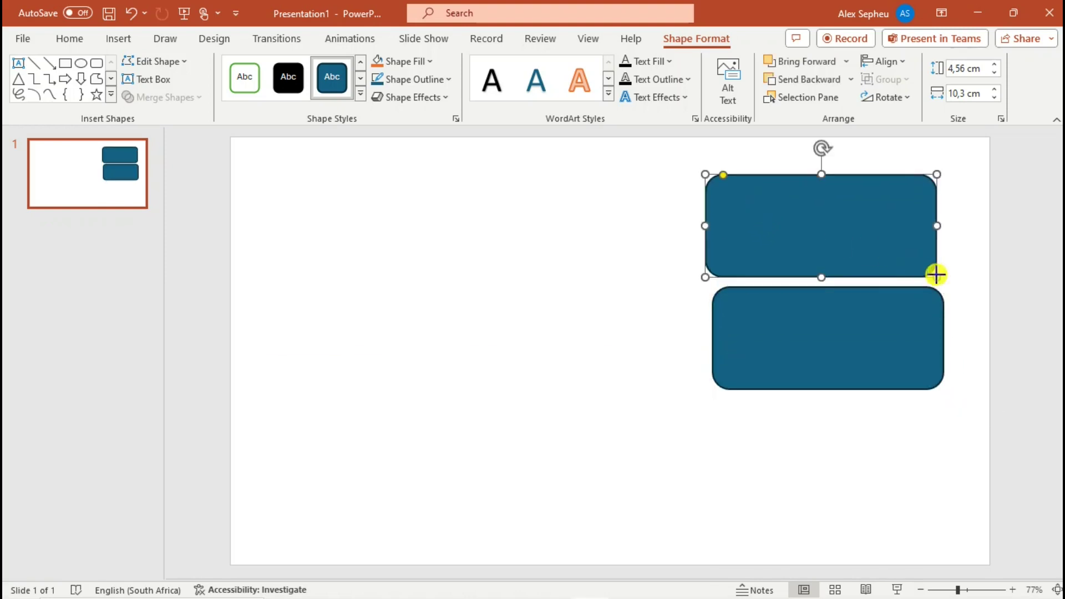
{"action": "left_click_drag", "start_coordinate": [936, 275], "coordinate": [875, 233]}
{"action": "left_click_drag", "start_coordinate": [768, 195], "coordinate": [799, 175]}
Step: Duplicate the small rectangle into more copies above and below to make a five-box stack
{"action": "key", "text": "ctrl+d"}
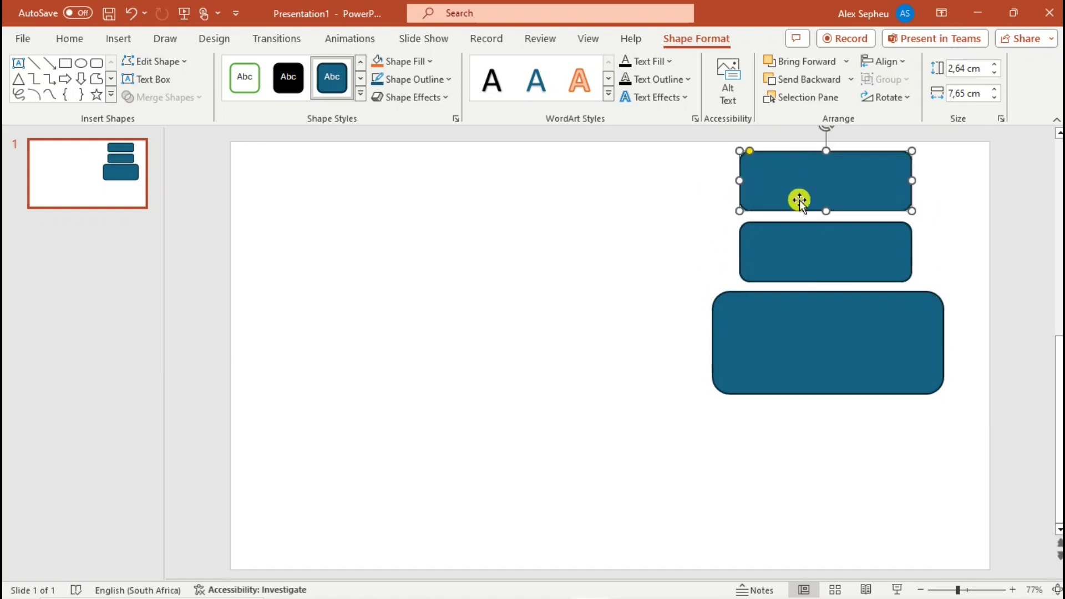
{"action": "left_click", "coordinate": [811, 256]}
{"action": "key", "text": "ctrl+d"}
{"action": "left_click_drag", "start_coordinate": [810, 257], "coordinate": [796, 432]}
{"action": "left_click", "coordinate": [810, 259]}
{"action": "key", "text": "ctrl+d"}
{"action": "left_click_drag", "start_coordinate": [811, 259], "coordinate": [804, 502]}
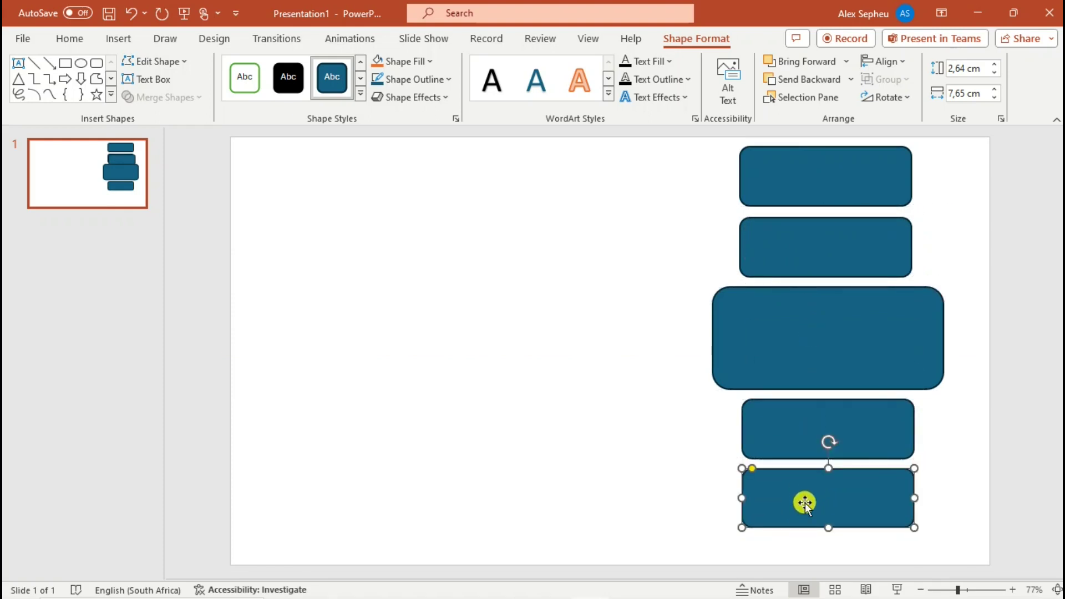
{"action": "left_click", "coordinate": [836, 181]}
{"action": "left_click", "coordinate": [823, 242], "text": "shift"}
Step: Fine-tune the positions of the large middle and top rectangles
{"action": "key", "text": "Escape"}
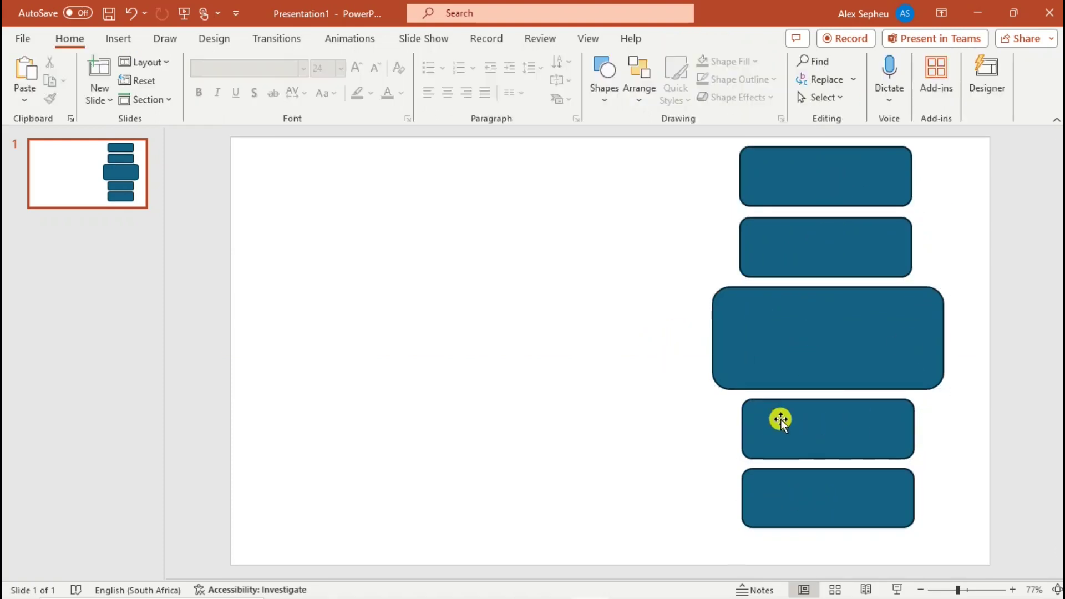
{"action": "left_click_drag", "start_coordinate": [780, 419], "coordinate": [778, 357]}
{"action": "key", "text": "ctrl+z"}
{"action": "left_click", "coordinate": [792, 326]}
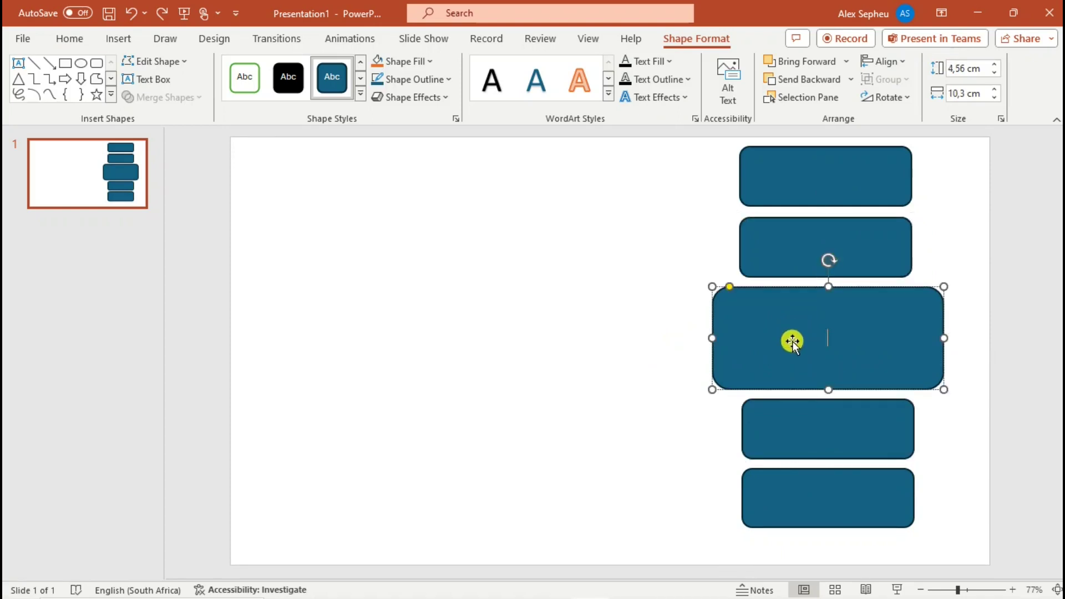
{"action": "mouse_move", "coordinate": [791, 316]}
{"action": "left_mouse_down"}
{"action": "mouse_move", "coordinate": [775, 342]}
{"action": "mouse_move", "coordinate": [775, 314]}
{"action": "left_mouse_up"}
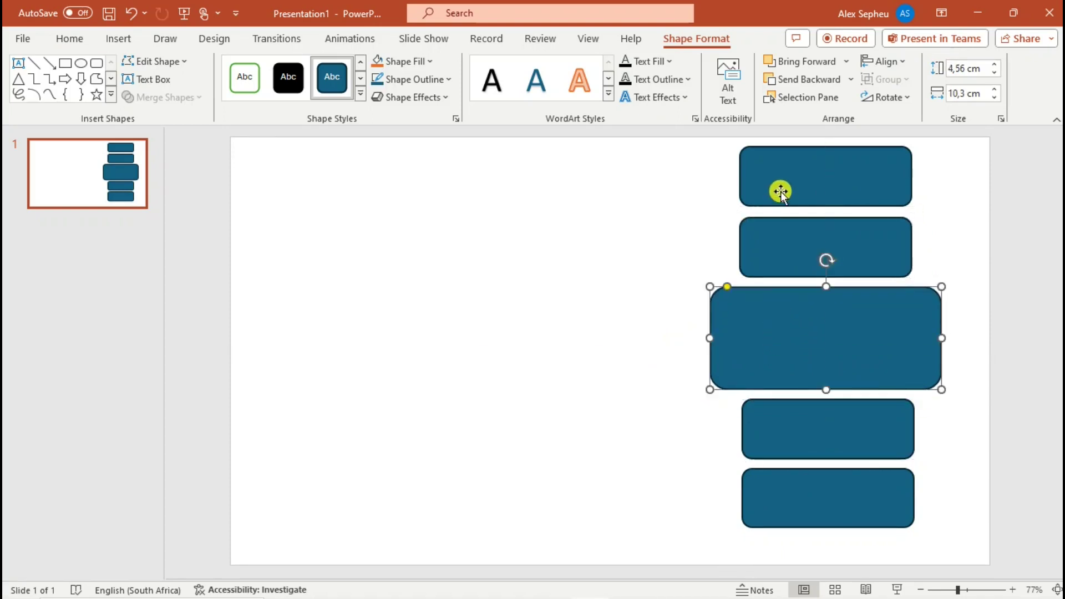
{"action": "left_click_drag", "start_coordinate": [781, 193], "coordinate": [782, 187]}
Step: Align all five rectangles to a common centre
{"action": "left_click", "coordinate": [782, 263]}
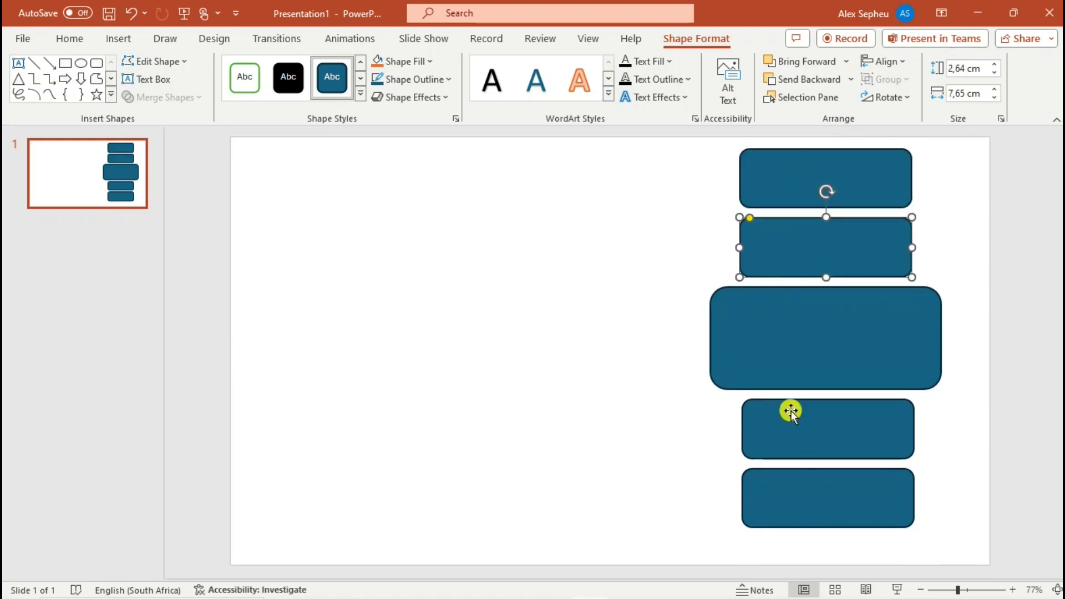
{"action": "left_click", "coordinate": [784, 354], "text": "shift"}
{"action": "left_click", "coordinate": [782, 167], "text": "shift"}
{"action": "left_click", "coordinate": [815, 438], "text": "shift"}
{"action": "left_click", "coordinate": [823, 510], "text": "shift"}
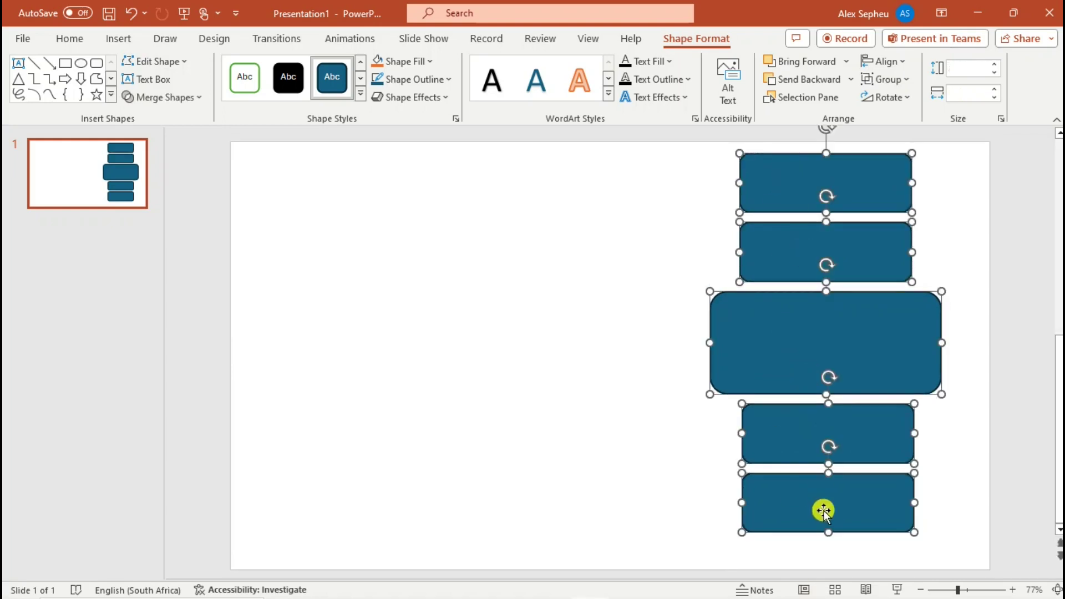
{"action": "left_click", "coordinate": [903, 62]}
{"action": "left_click", "coordinate": [898, 104]}
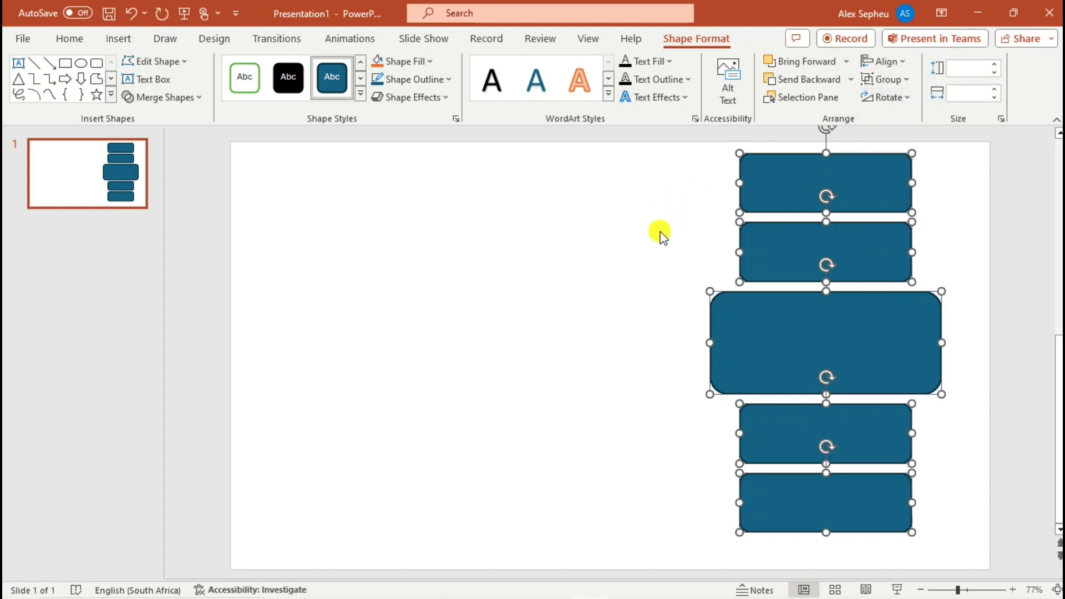
Step: Group the five rectangles and centre the group vertically on the slide
{"action": "key", "text": "ctrl+g"}
{"action": "left_click", "coordinate": [903, 63]}
{"action": "left_click", "coordinate": [915, 173]}
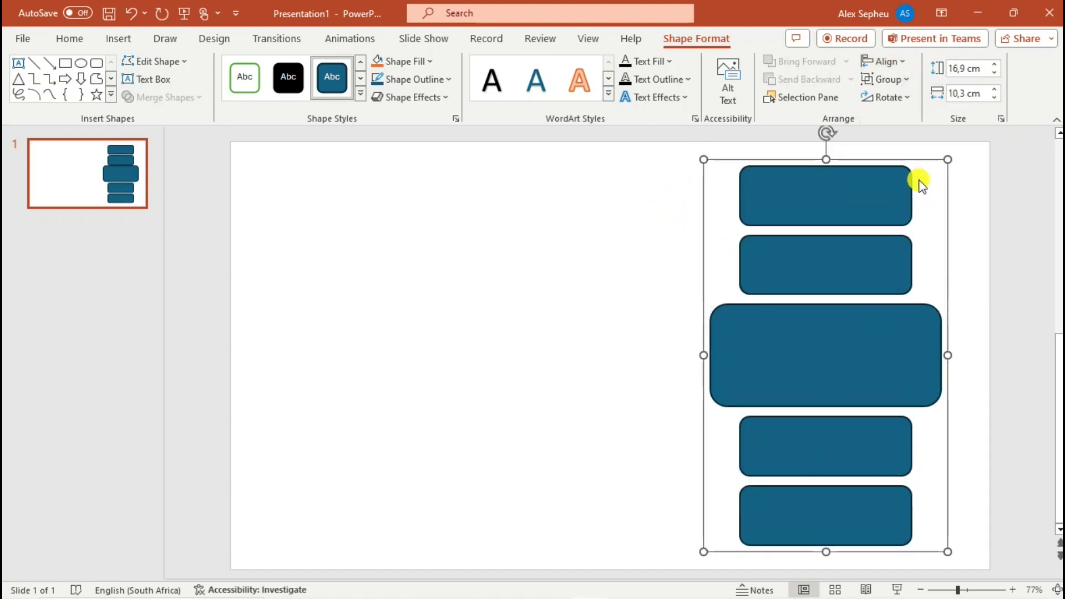
{"action": "left_click", "coordinate": [954, 590]}
{"action": "left_click_drag", "start_coordinate": [954, 590], "coordinate": [954, 590]}
Step: Ungroup the five rectangles
{"action": "left_click", "coordinate": [642, 178]}
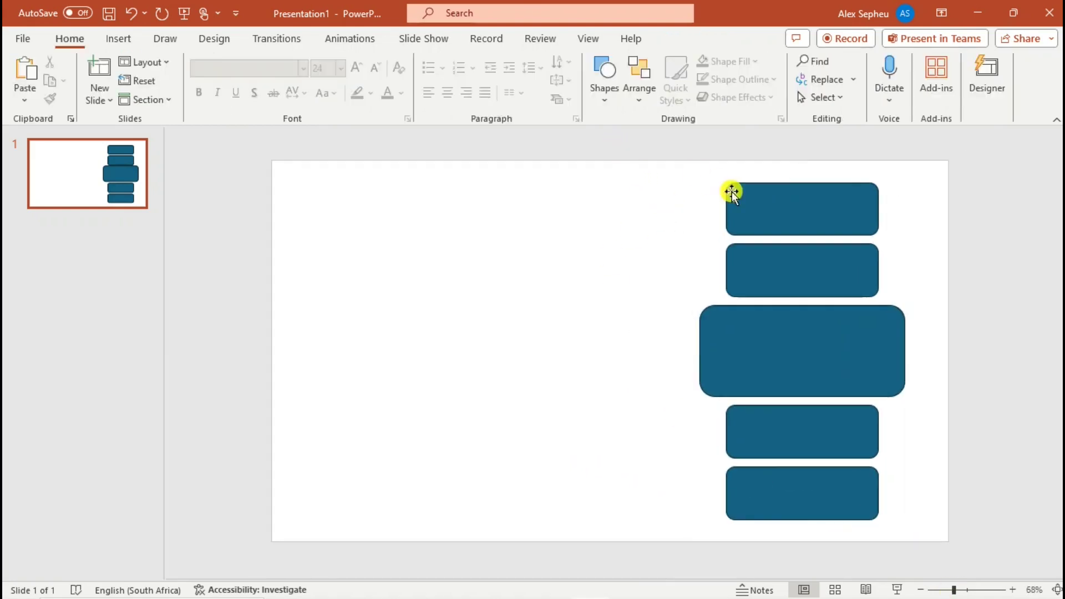
{"action": "left_click", "coordinate": [731, 191]}
{"action": "right_click", "coordinate": [780, 225]}
{"action": "mouse_move", "coordinate": [758, 423]}
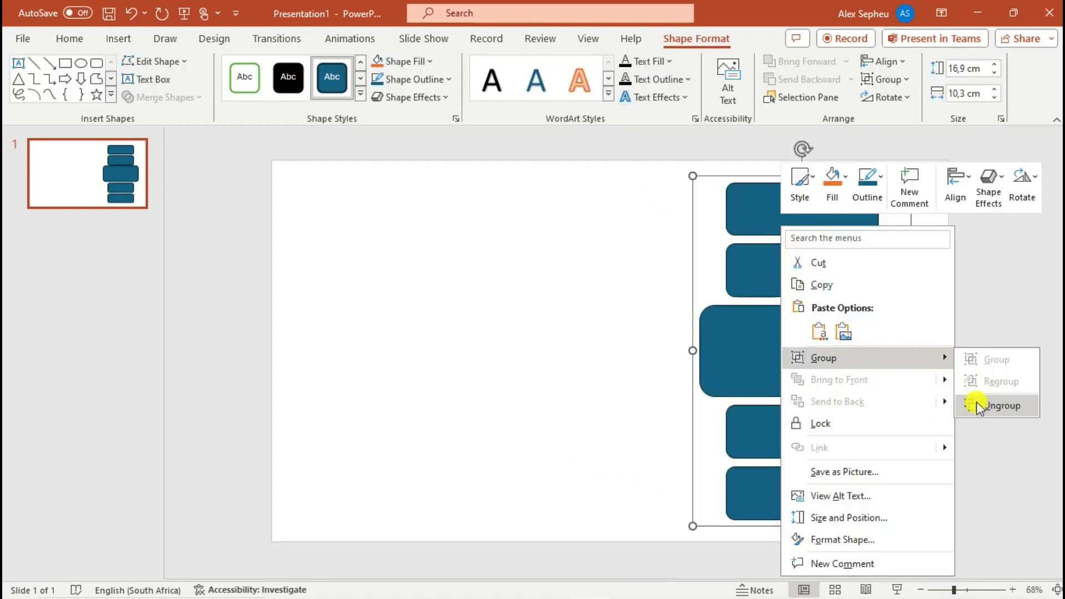
{"action": "left_click", "coordinate": [977, 404]}
Step: Set all five rectangles to No Outline, leaving their fill colour unchanged
{"action": "left_click", "coordinate": [625, 226]}
{"action": "left_click", "coordinate": [790, 221]}
{"action": "left_click", "coordinate": [787, 274], "text": "shift"}
{"action": "left_click", "coordinate": [781, 379], "text": "shift"}
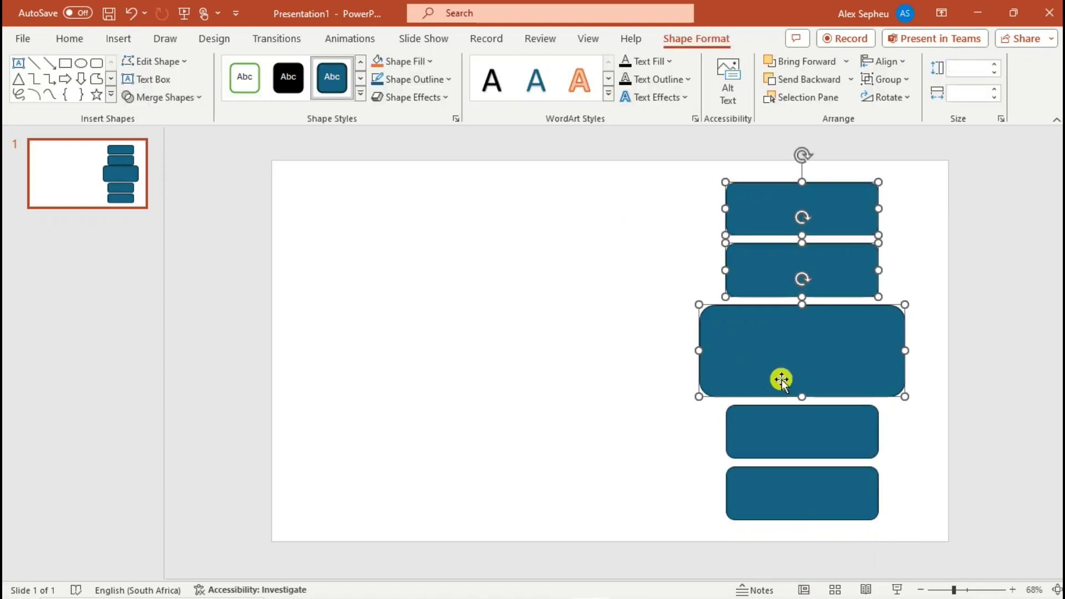
{"action": "left_click", "coordinate": [787, 433], "text": "shift"}
{"action": "left_click", "coordinate": [790, 487], "text": "shift"}
{"action": "left_click", "coordinate": [424, 79]}
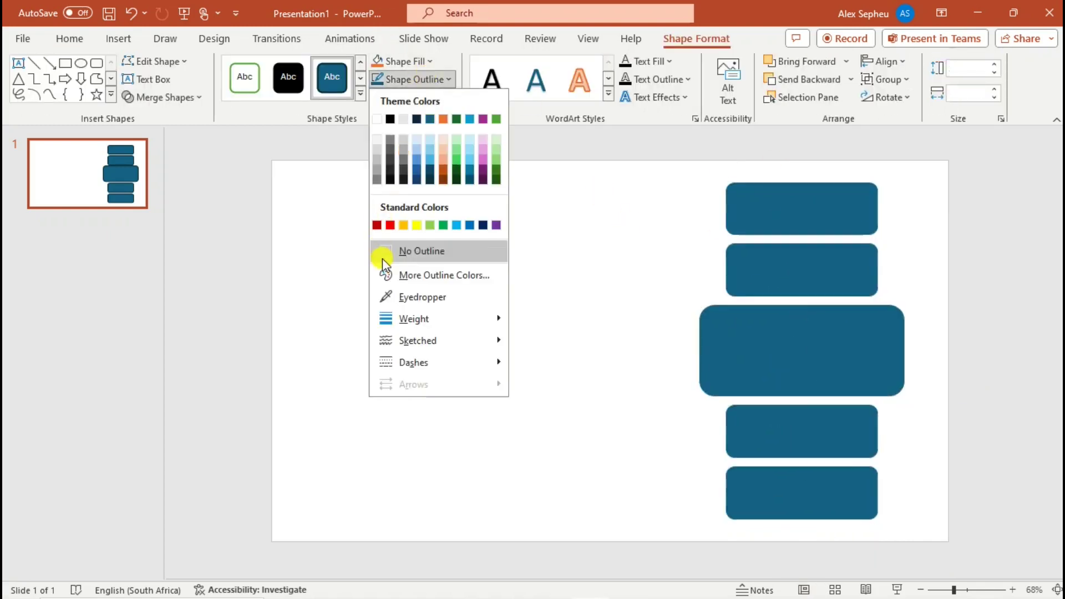
{"action": "left_click", "coordinate": [386, 252]}
{"action": "left_click", "coordinate": [407, 62]}
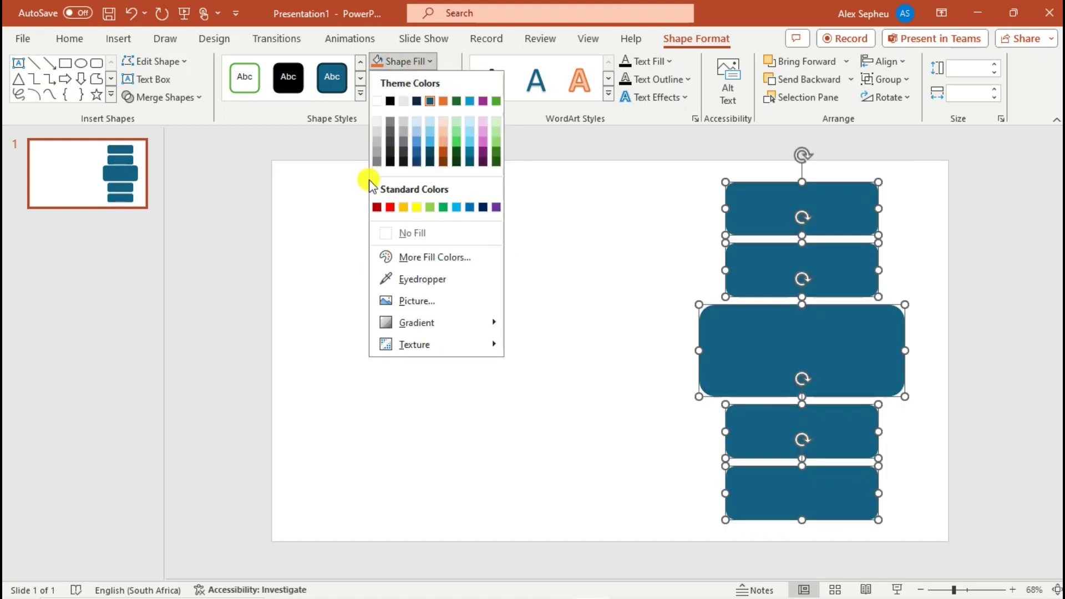
{"action": "left_click", "coordinate": [618, 237]}
{"action": "left_click", "coordinate": [621, 250]}
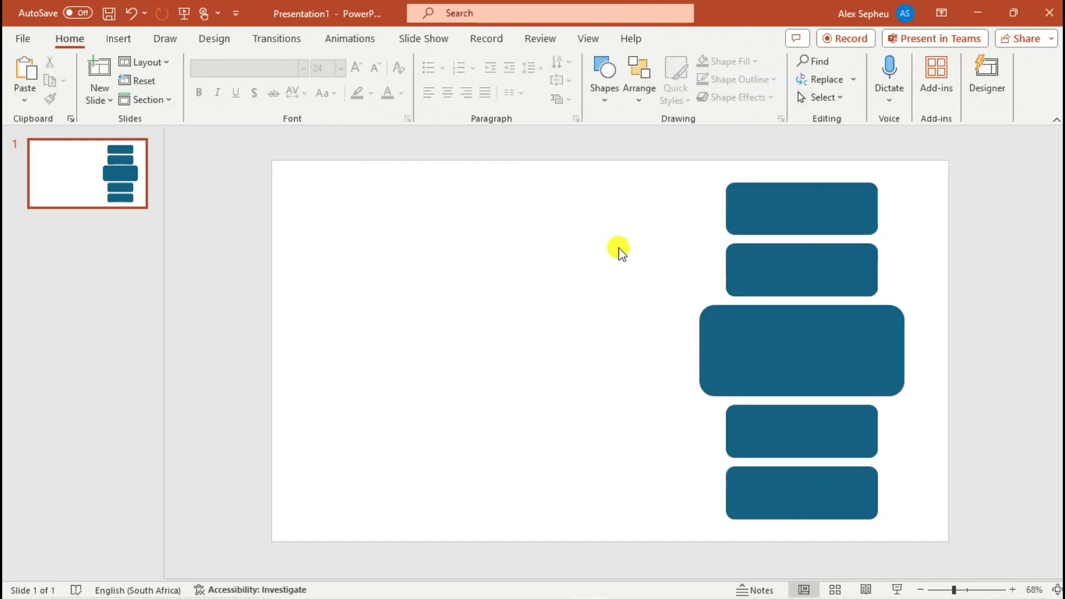
{"action": "left_click", "coordinate": [791, 218]}
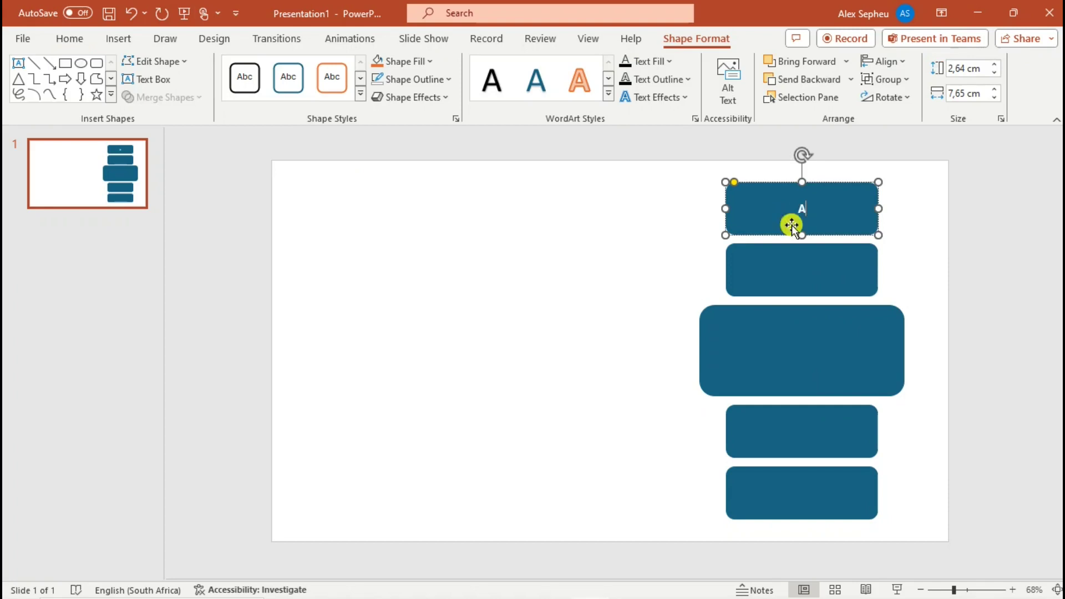
Step: Type the letters A, B, C, D and E into the rectangles from top to bottom
{"action": "left_click", "coordinate": [795, 276]}
{"action": "type", "text": "B"}
{"action": "left_click", "coordinate": [796, 308]}
{"action": "left_click", "coordinate": [809, 267]}
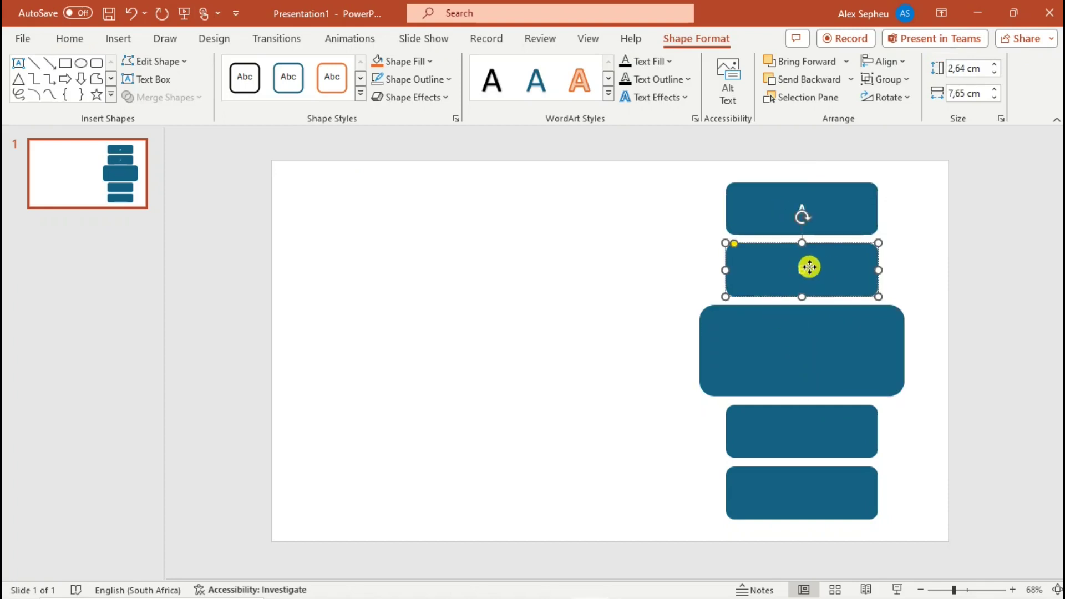
{"action": "double_click", "coordinate": [803, 267]}
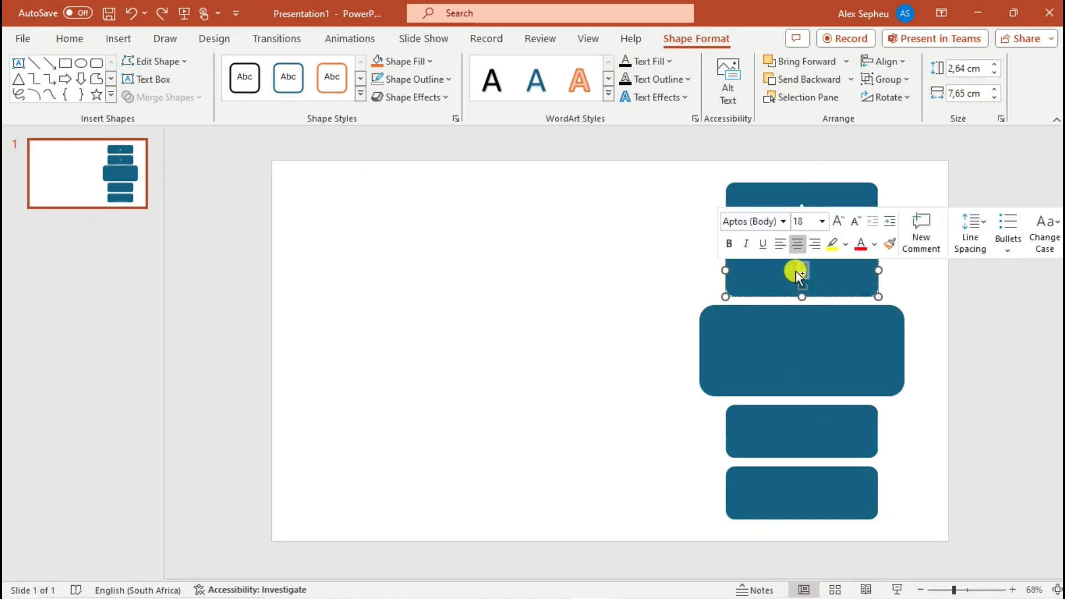
{"action": "left_click", "coordinate": [808, 346]}
{"action": "left_click", "coordinate": [805, 441]}
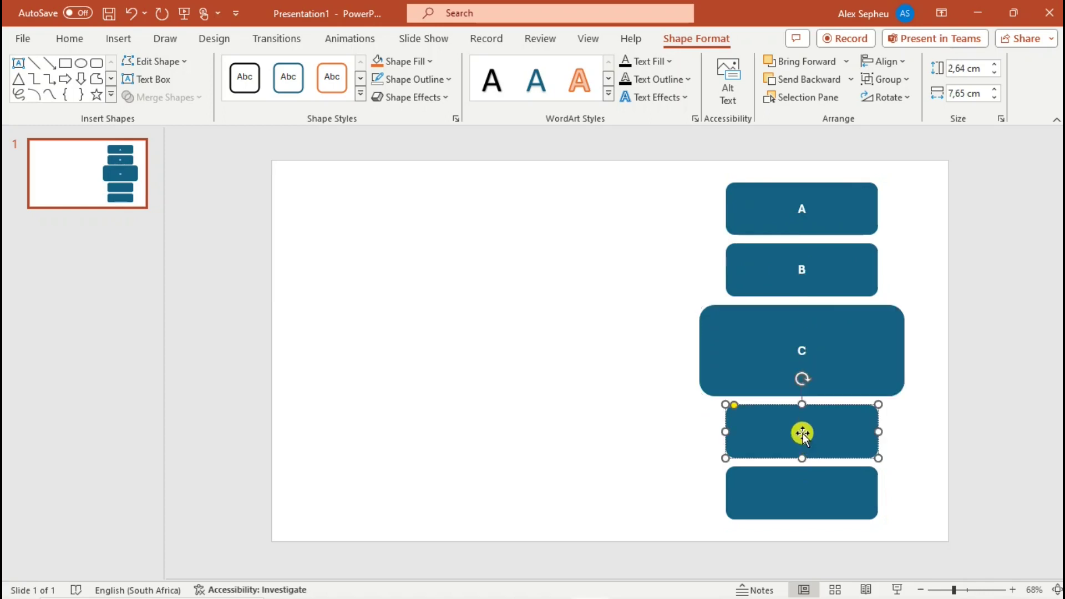
{"action": "left_click", "coordinate": [805, 503]}
{"action": "type", "text": "E"}
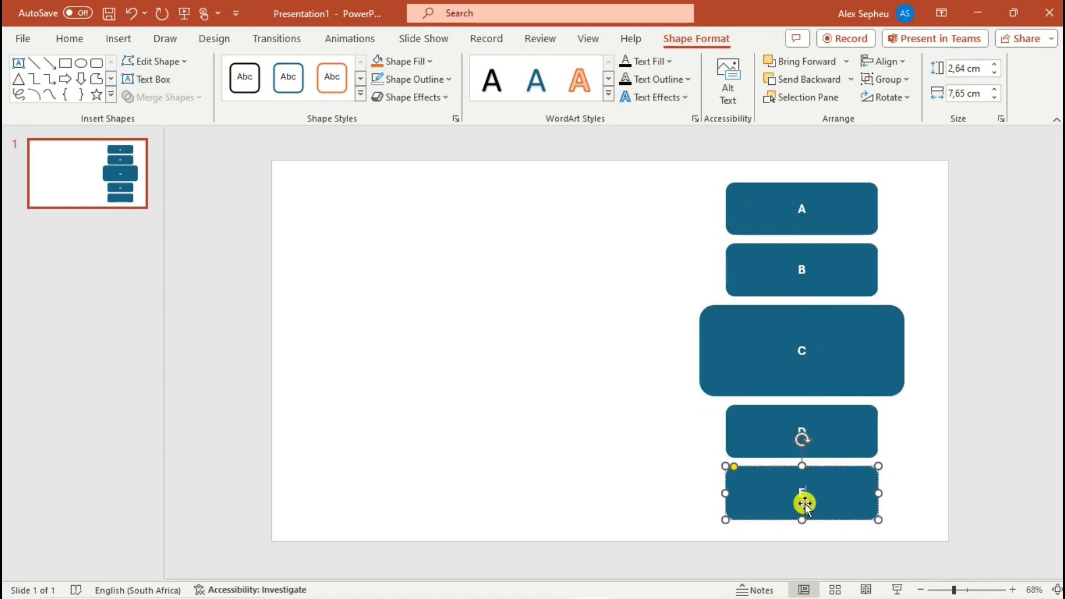
Step: Raise the font size of the C label so it is much larger
{"action": "left_click", "coordinate": [806, 346]}
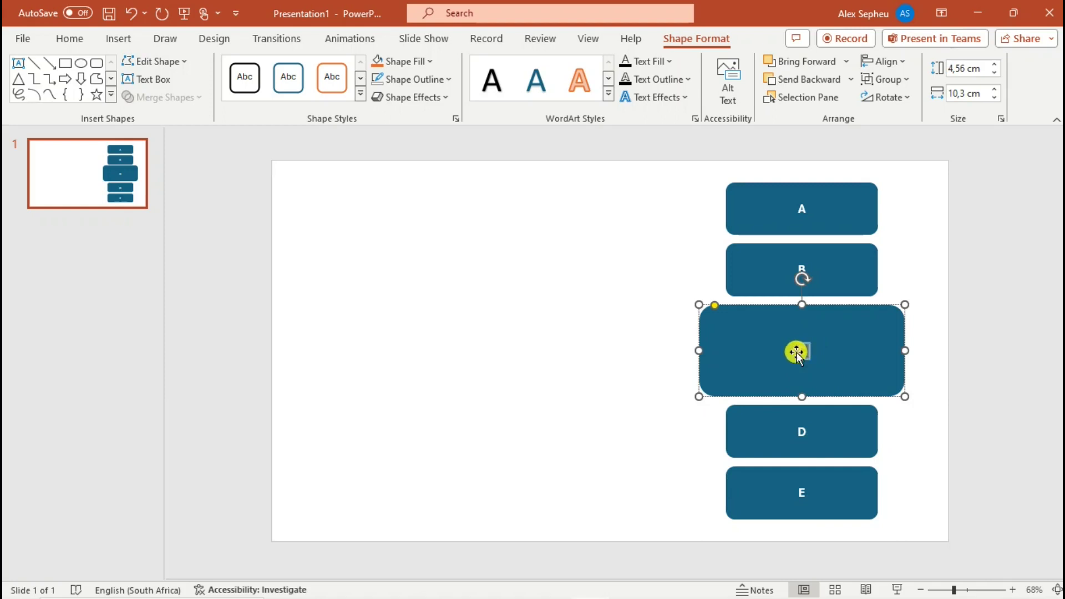
{"action": "left_click", "coordinate": [827, 302]}
{"action": "left_click", "coordinate": [814, 276]}
{"action": "left_click", "coordinate": [598, 257]}
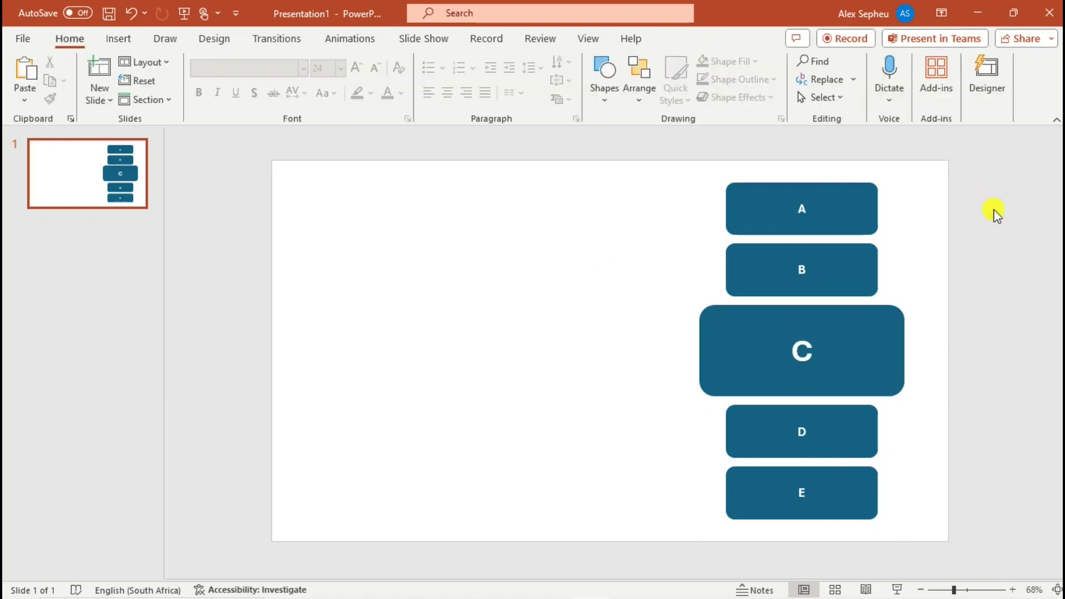
{"action": "right_click", "coordinate": [993, 209]}
Step: Switch the slide background to a gradient fill with a light blue first stop
{"action": "left_click", "coordinate": [896, 401]}
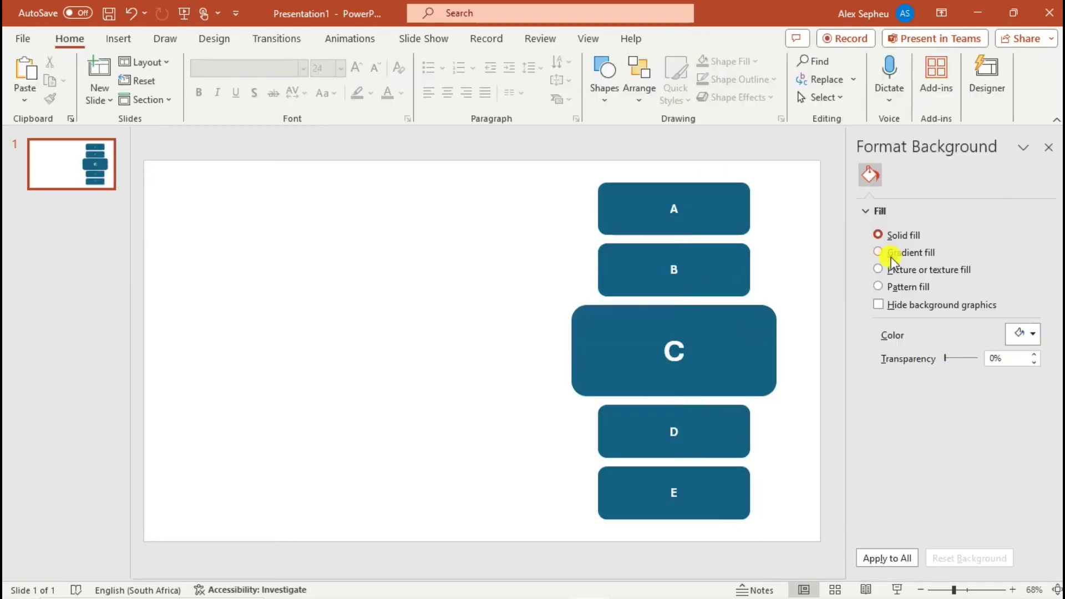
{"action": "left_click", "coordinate": [887, 253]}
{"action": "left_click", "coordinate": [897, 450]}
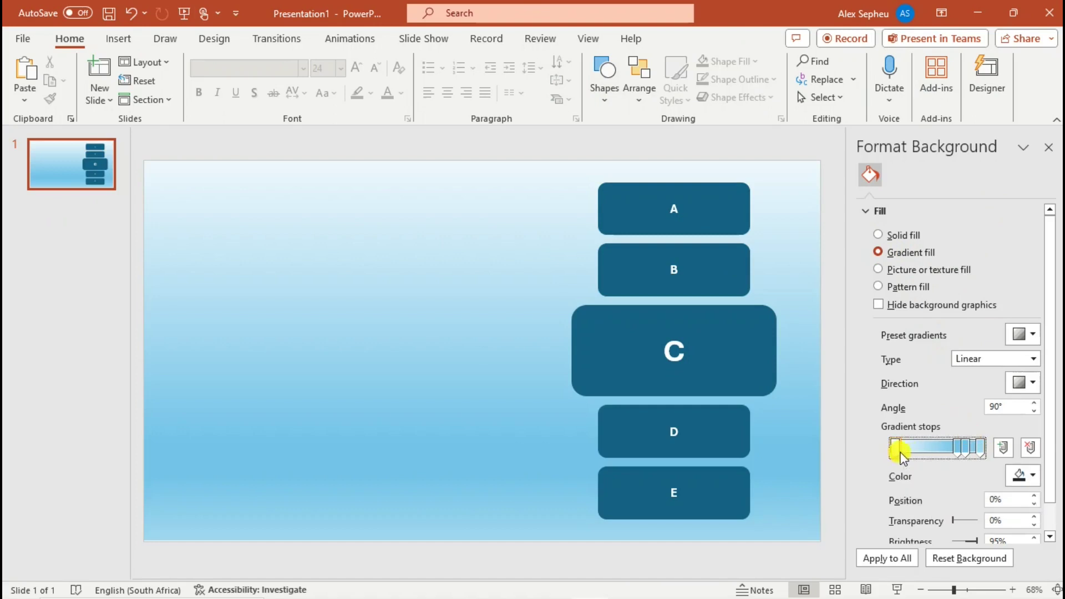
{"action": "left_click", "coordinate": [1024, 483]}
{"action": "left_click", "coordinate": [989, 341]}
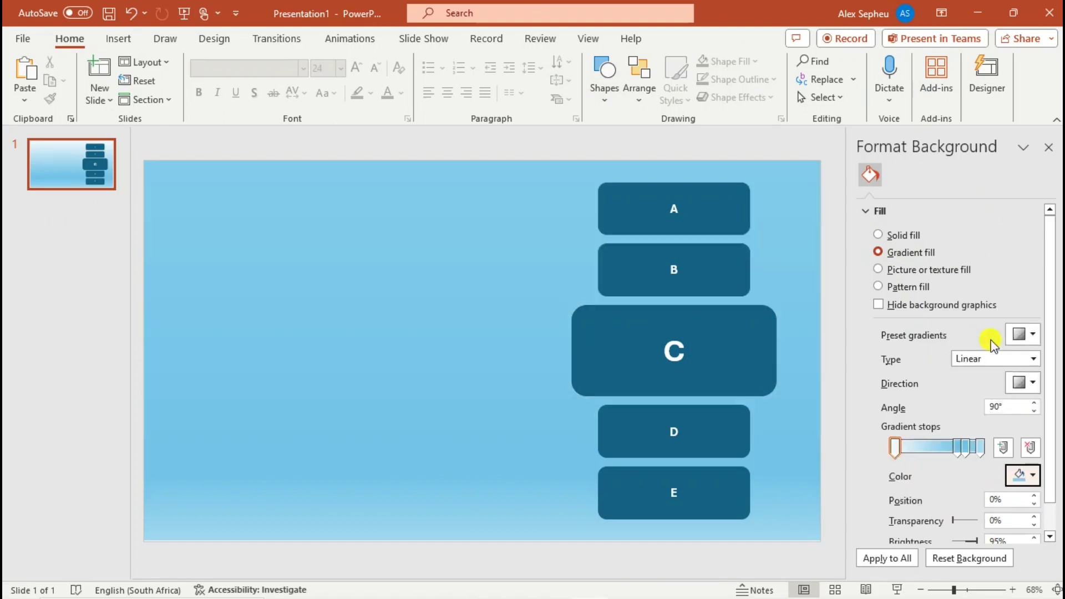
Step: Give the last gradient stop a custom dark blue colour
{"action": "left_click", "coordinate": [980, 448]}
{"action": "left_click", "coordinate": [1016, 476]}
{"action": "left_click", "coordinate": [952, 435]}
{"action": "left_click_drag", "start_coordinate": [581, 221], "coordinate": [589, 276]}
{"action": "left_click_drag", "start_coordinate": [492, 226], "coordinate": [499, 228]}
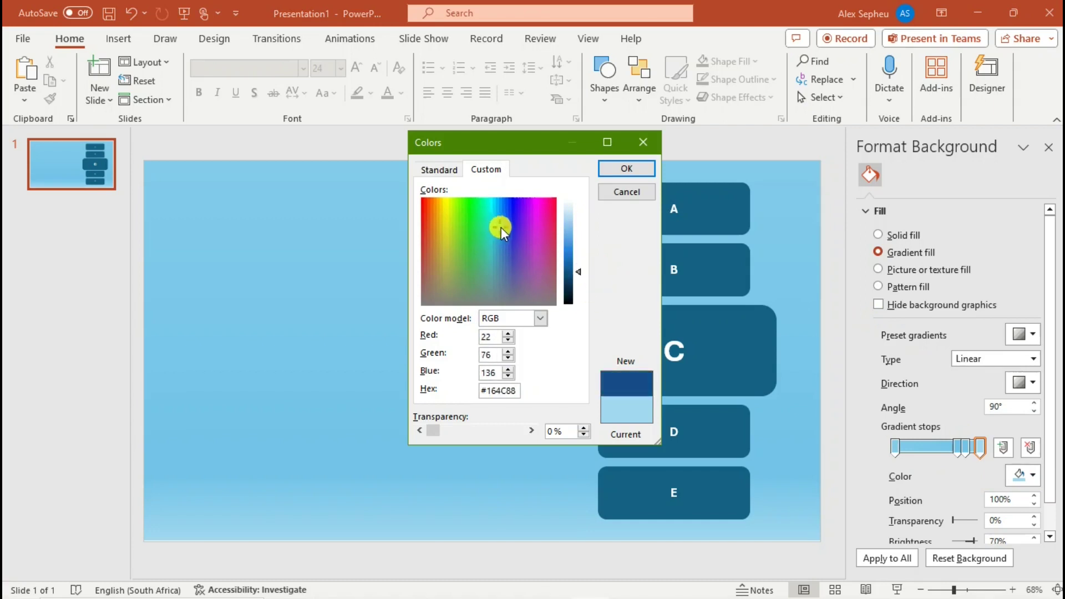
{"action": "left_click", "coordinate": [626, 169]}
Step: Remove the middle gradient stops and move the dark stop to 88%
{"action": "left_click", "coordinate": [969, 447]}
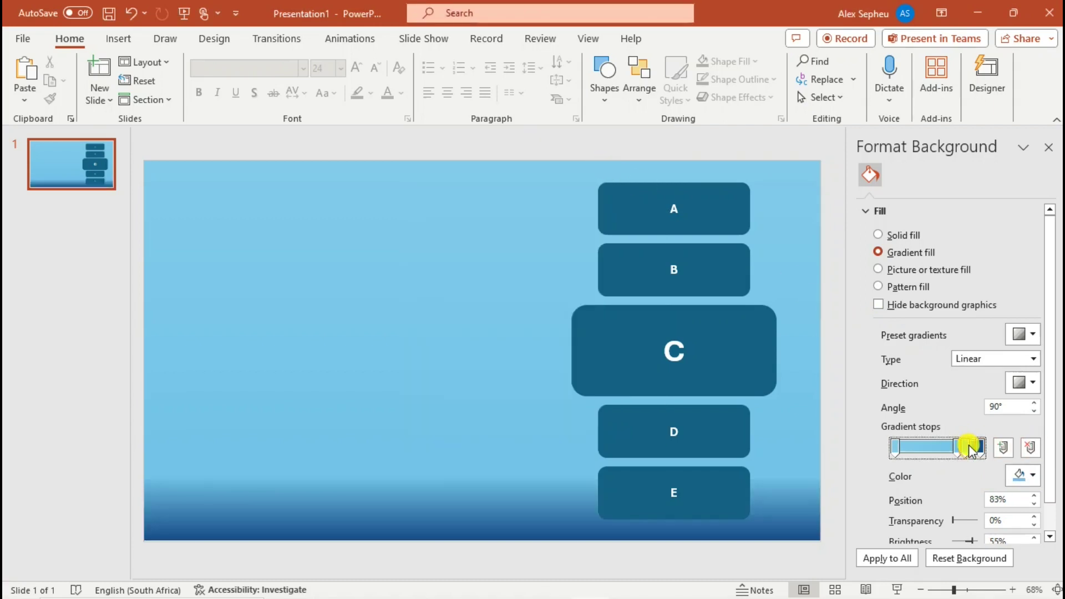
{"action": "left_click", "coordinate": [1030, 447]}
{"action": "left_click", "coordinate": [1028, 447]}
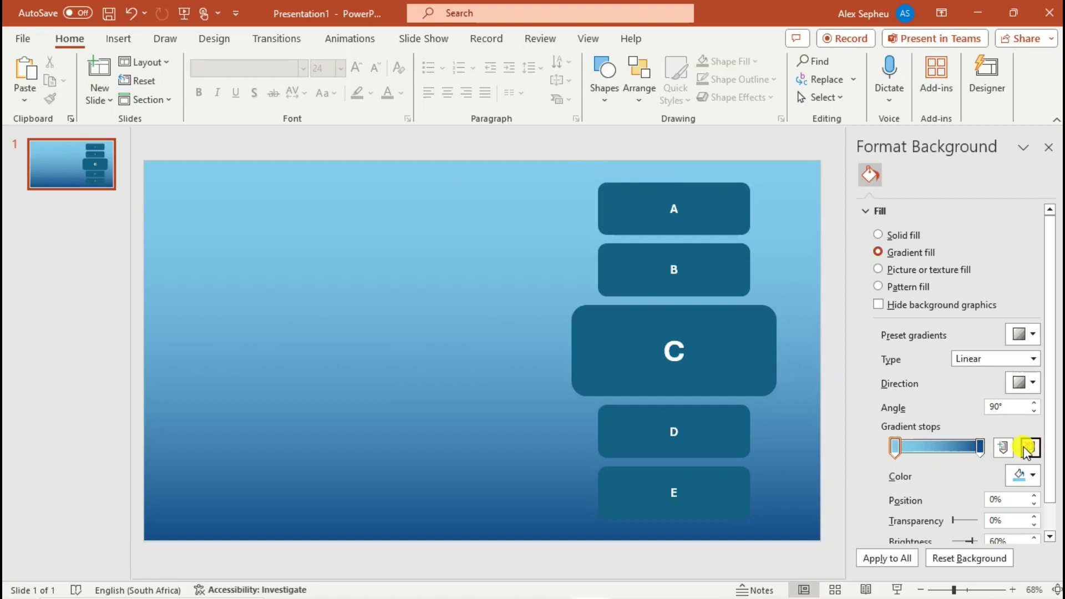
{"action": "left_click_drag", "start_coordinate": [983, 447], "coordinate": [975, 451]}
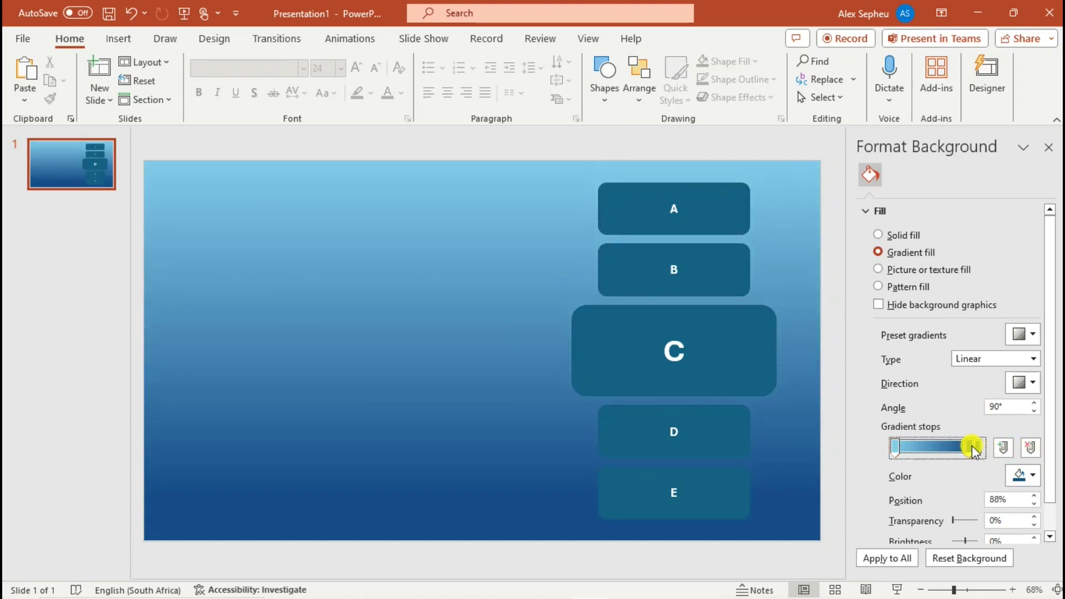
Step: Fill boxes A–E with a custom dark navy colour
{"action": "left_click", "coordinate": [724, 217]}
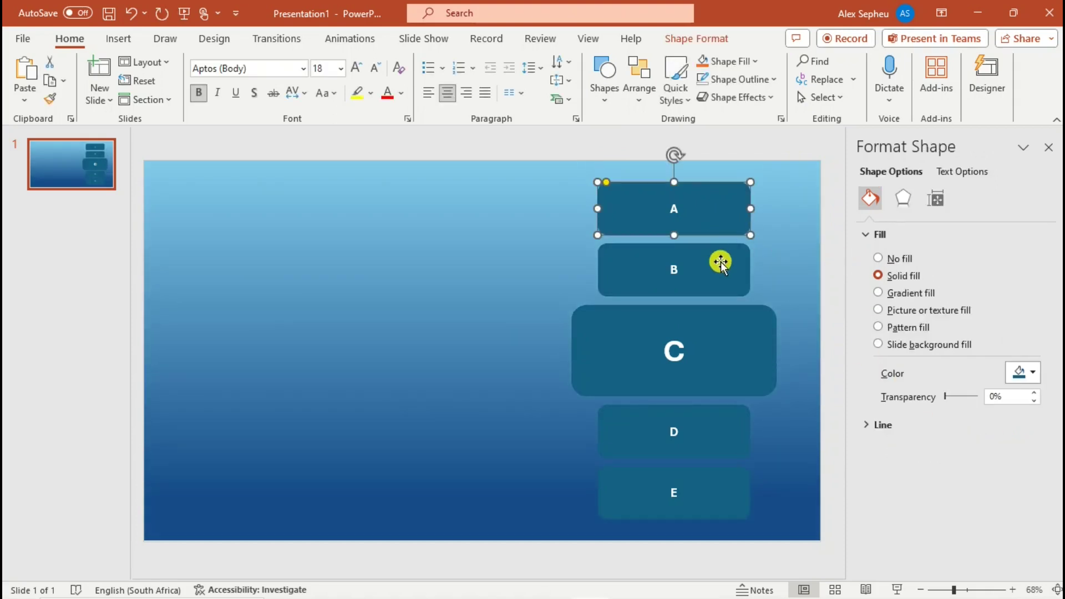
{"action": "left_click", "coordinate": [729, 271], "text": "shift"}
{"action": "left_click", "coordinate": [721, 385], "text": "shift"}
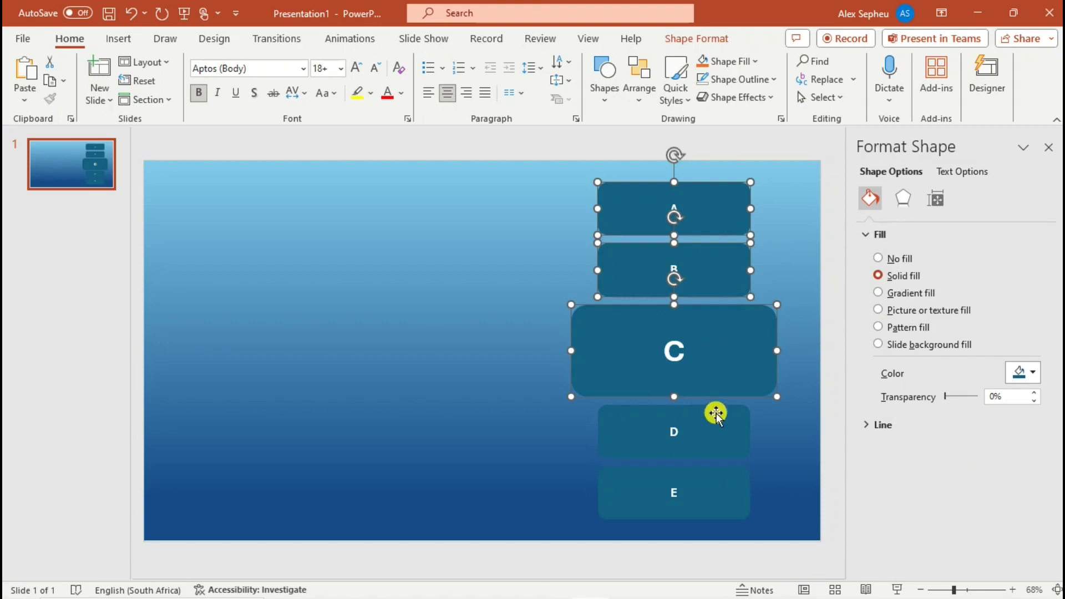
{"action": "left_click", "coordinate": [1023, 373]}
{"action": "left_click", "coordinate": [965, 335]}
{"action": "left_click", "coordinate": [579, 290]}
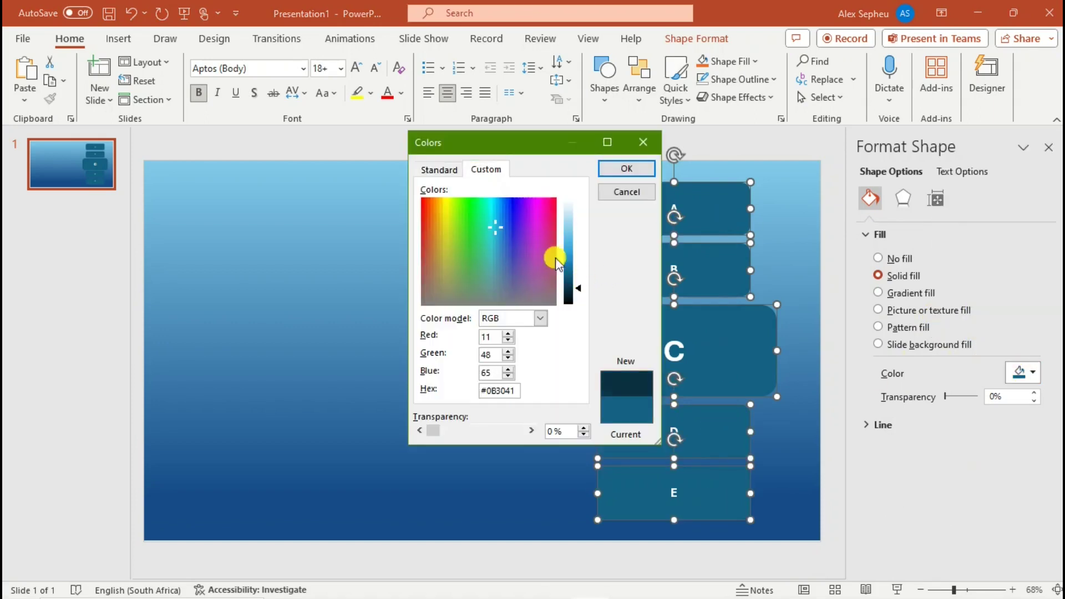
{"action": "left_click_drag", "start_coordinate": [497, 228], "coordinate": [505, 218]}
{"action": "left_click", "coordinate": [621, 166]}
{"action": "left_click", "coordinate": [454, 311]}
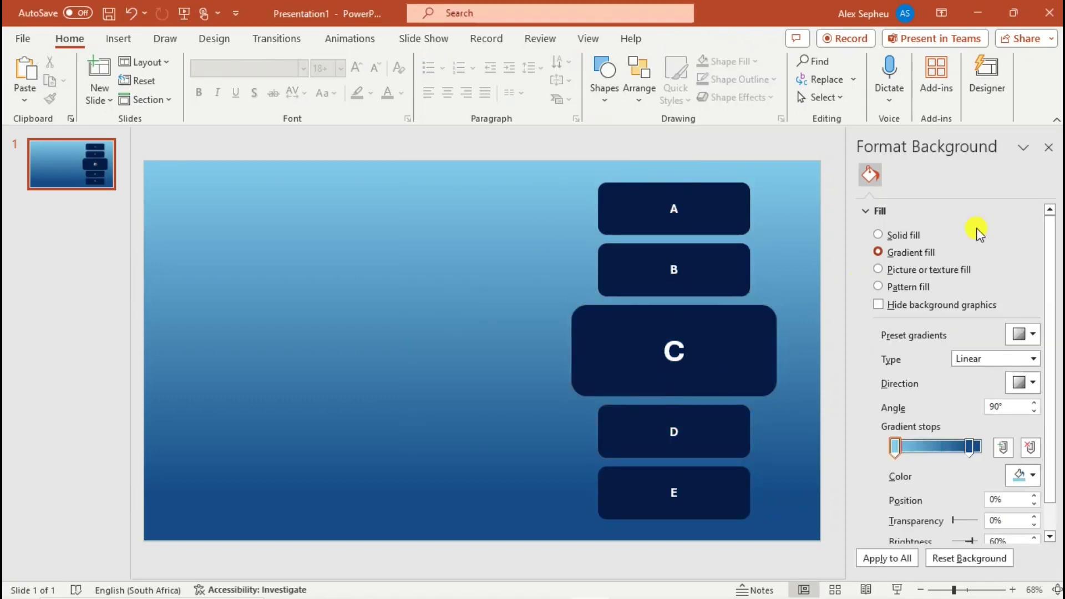
Step: Duplicate the A–E stack and place the copy as a column on the slide's left
{"action": "left_click", "coordinate": [1047, 148]}
{"action": "left_click", "coordinate": [776, 217]}
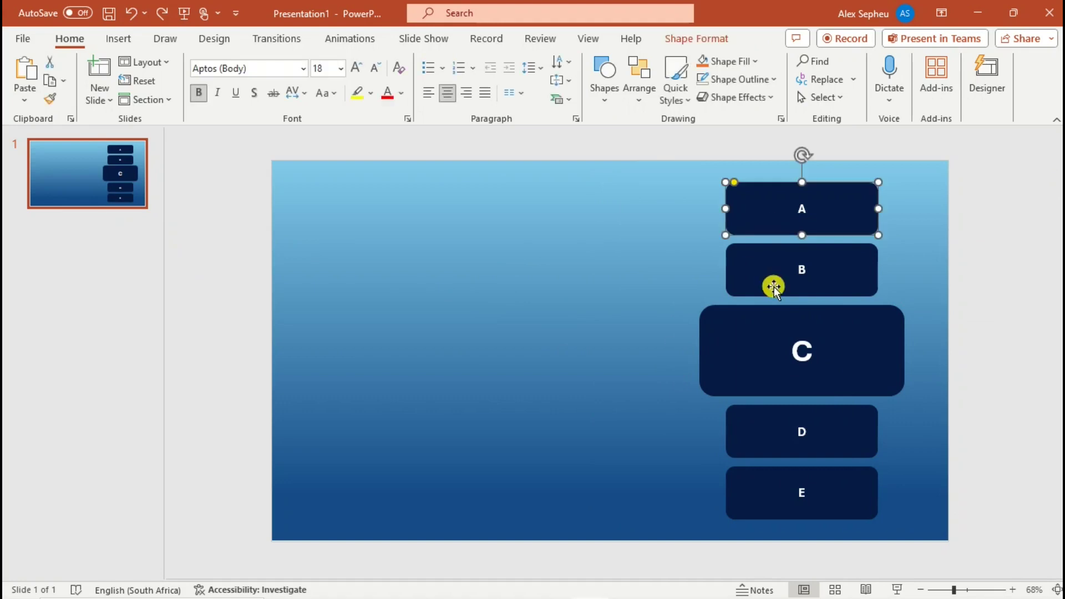
{"action": "left_click", "coordinate": [774, 283], "text": "shift"}
{"action": "left_click", "coordinate": [764, 355], "text": "shift"}
{"action": "left_click", "coordinate": [769, 436], "text": "shift"}
{"action": "left_click", "coordinate": [777, 497], "text": "shift"}
{"action": "key", "text": "ctrl+d"}
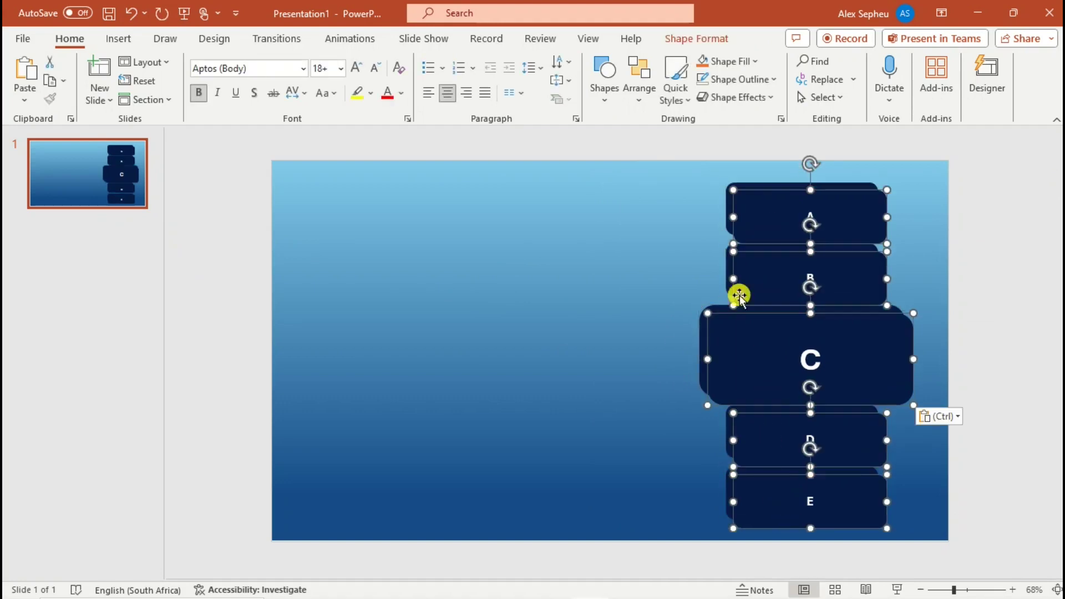
{"action": "left_click_drag", "start_coordinate": [739, 295], "coordinate": [481, 357]}
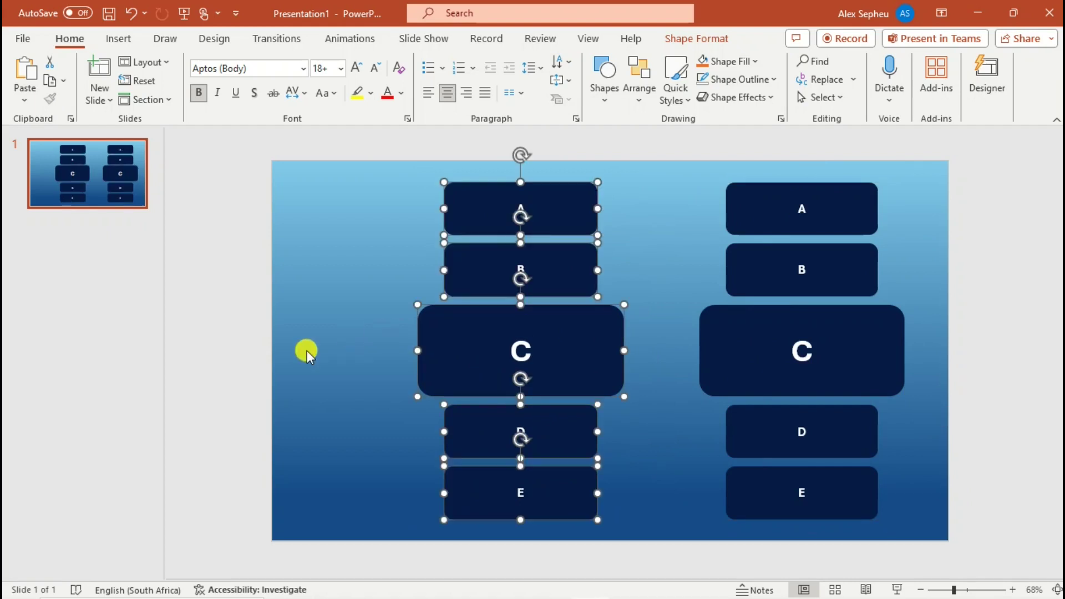
{"action": "left_click", "coordinate": [209, 302]}
Step: Copy slide 1 and paste it as a duplicate slide 2
{"action": "right_click", "coordinate": [972, 244]}
{"action": "left_click", "coordinate": [843, 417]}
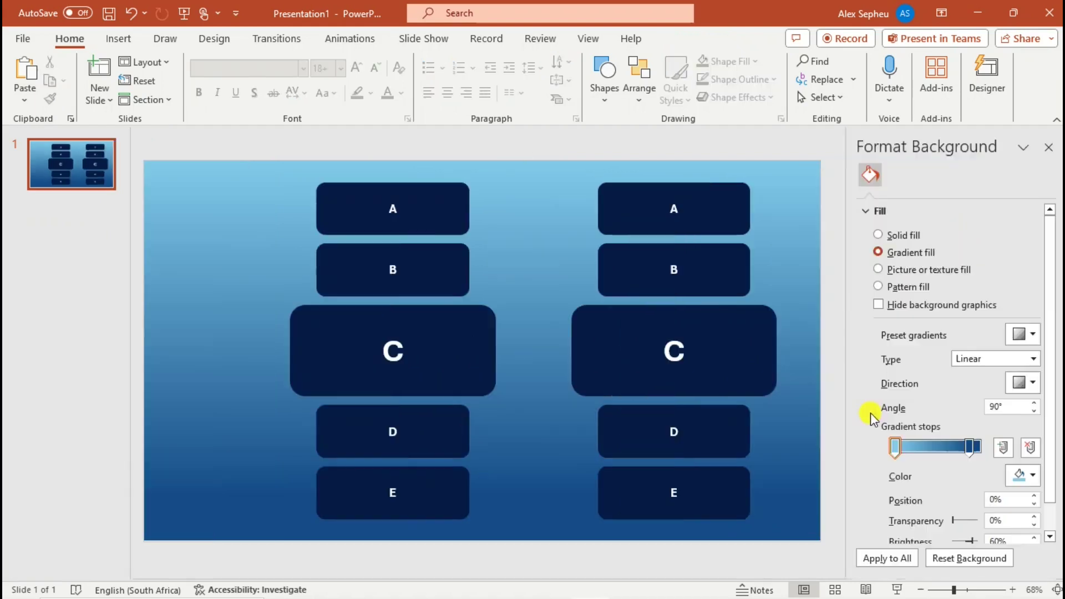
{"action": "left_click", "coordinate": [1048, 145]}
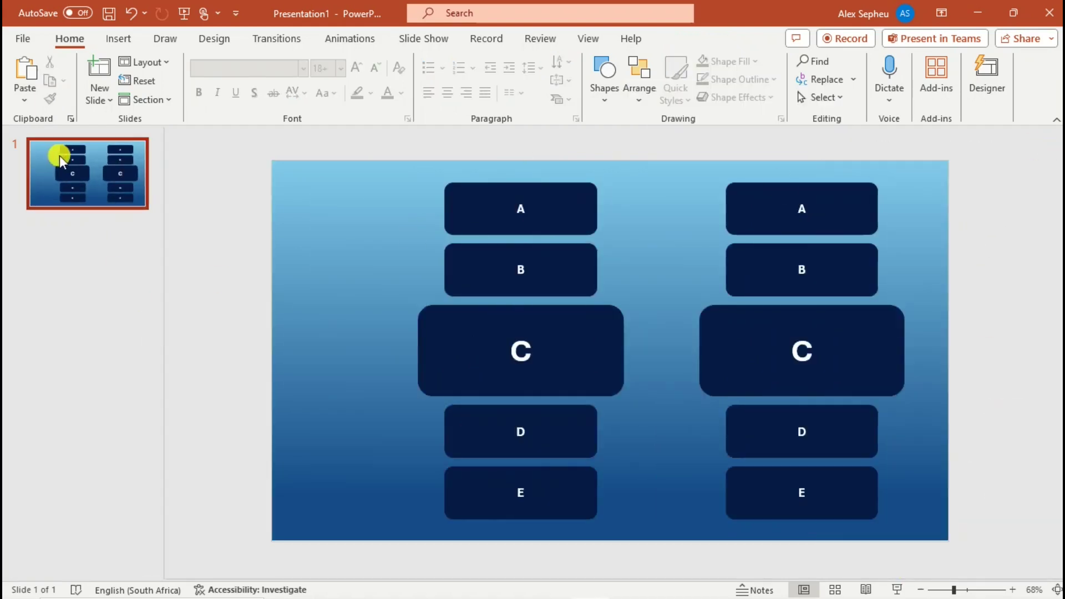
{"action": "right_click", "coordinate": [111, 162]}
{"action": "left_click", "coordinate": [117, 239]}
{"action": "key", "text": "ctrl+v"}
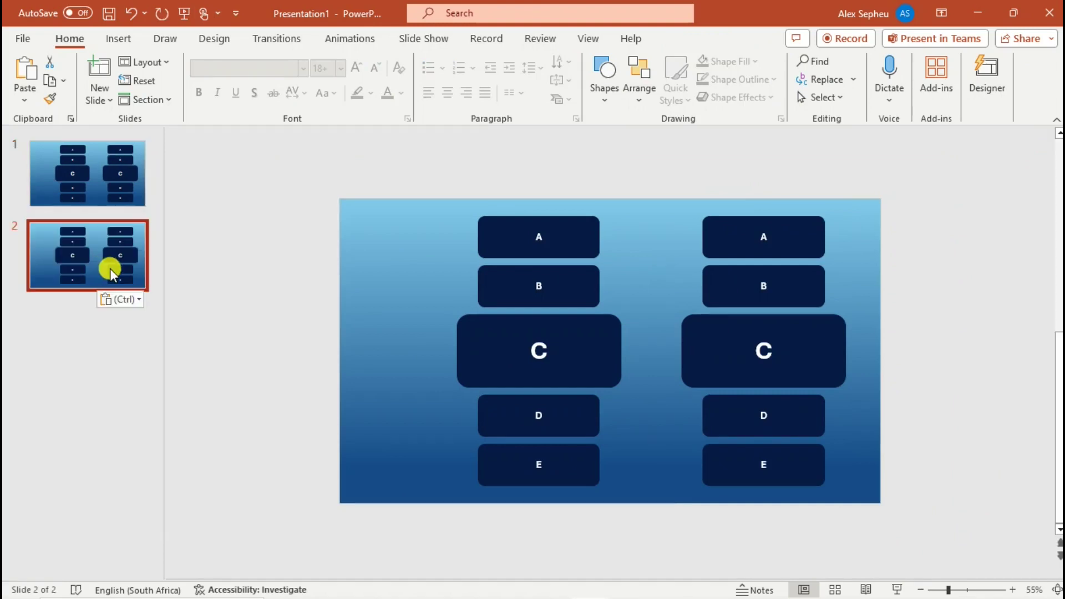
Step: Move the right A–E column down, pushing box E below the slide edge
{"action": "left_click_drag", "start_coordinate": [947, 590], "coordinate": [943, 590]}
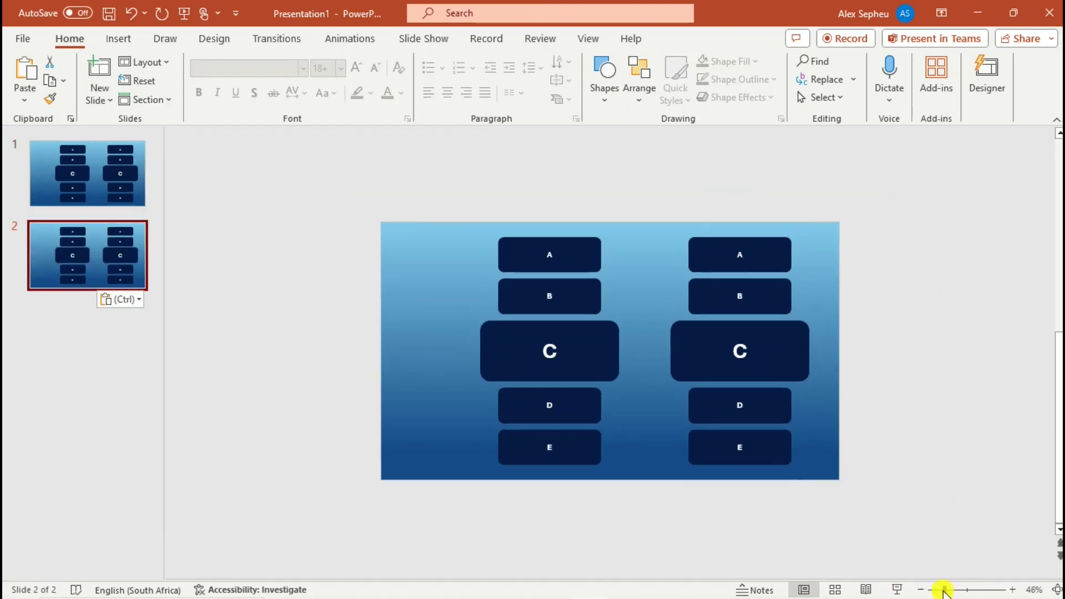
{"action": "left_click", "coordinate": [721, 255]}
{"action": "left_click", "coordinate": [720, 299], "text": "shift"}
{"action": "left_click", "coordinate": [720, 360], "text": "shift"}
{"action": "left_click", "coordinate": [727, 408], "text": "shift"}
{"action": "left_click", "coordinate": [730, 440], "text": "shift"}
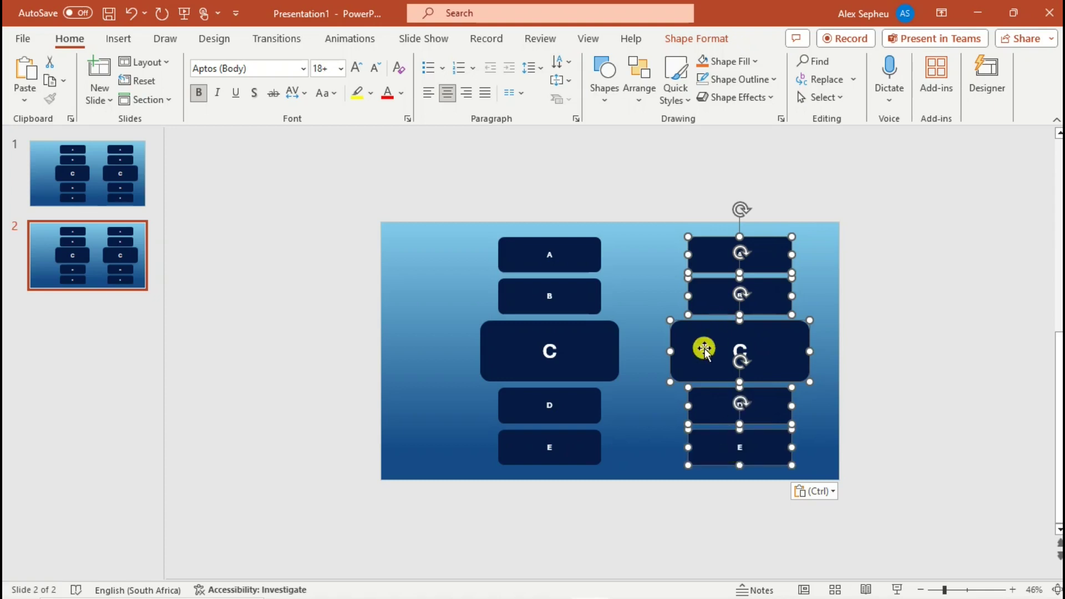
{"action": "left_click_drag", "start_coordinate": [704, 353], "coordinate": [707, 389]}
{"action": "left_click", "coordinate": [689, 331]}
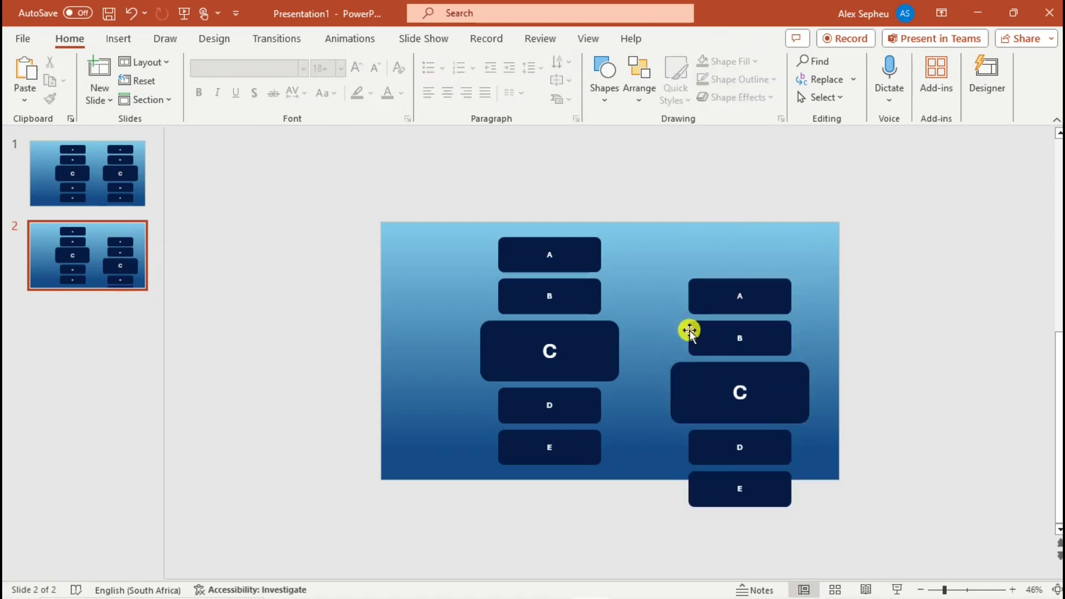
{"action": "left_click", "coordinate": [725, 487]}
{"action": "left_click_drag", "start_coordinate": [715, 491], "coordinate": [721, 502]}
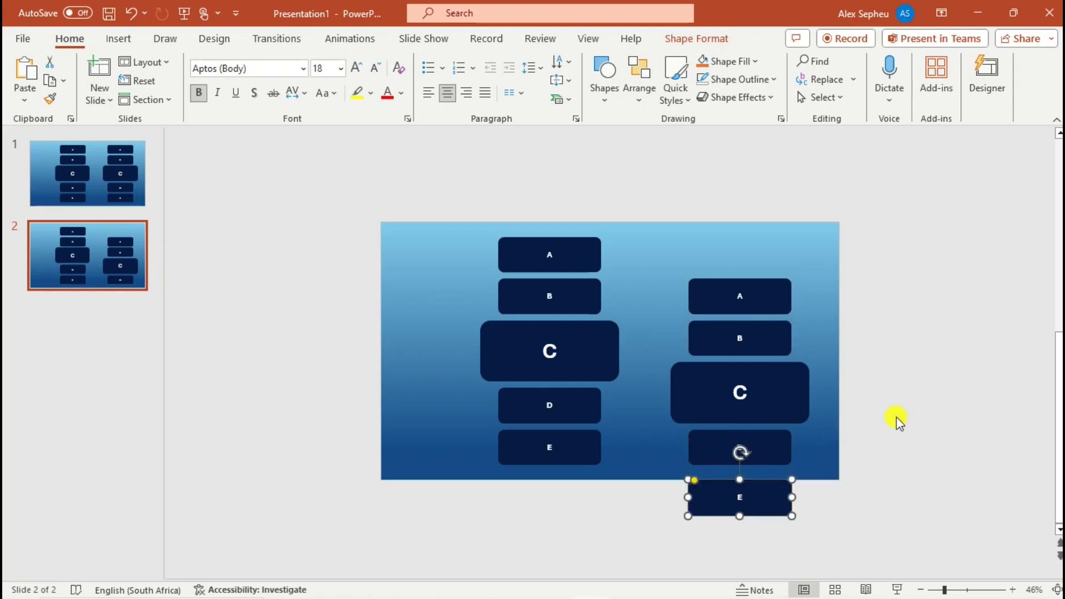
{"action": "left_click", "coordinate": [816, 416]}
Step: Shrink the right C box to normal size and enlarge box B to the large size
{"action": "left_click", "coordinate": [727, 384]}
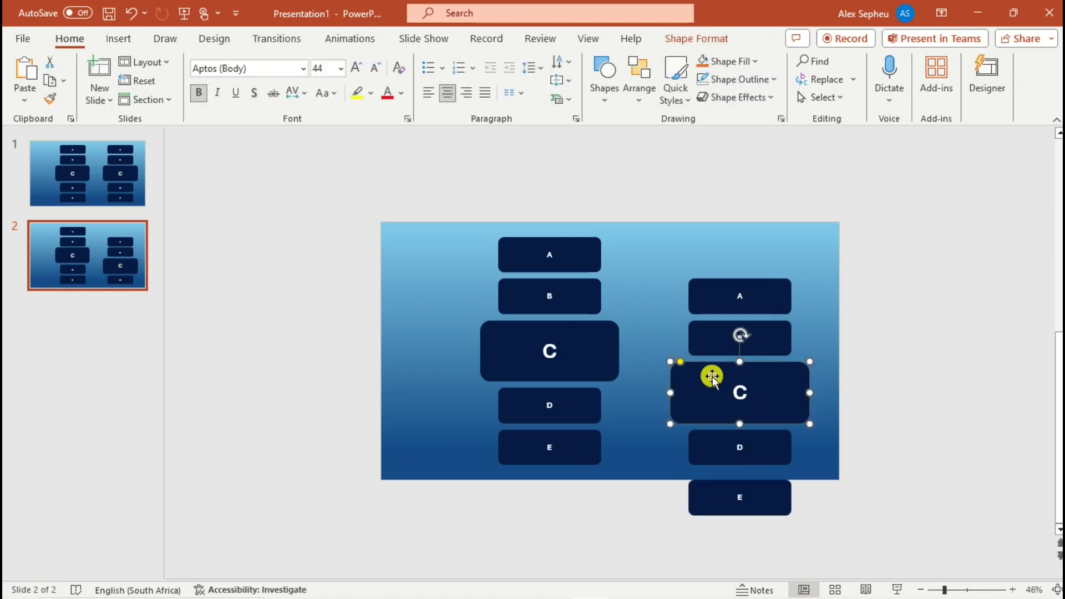
{"action": "left_click_drag", "start_coordinate": [810, 357], "coordinate": [775, 393]}
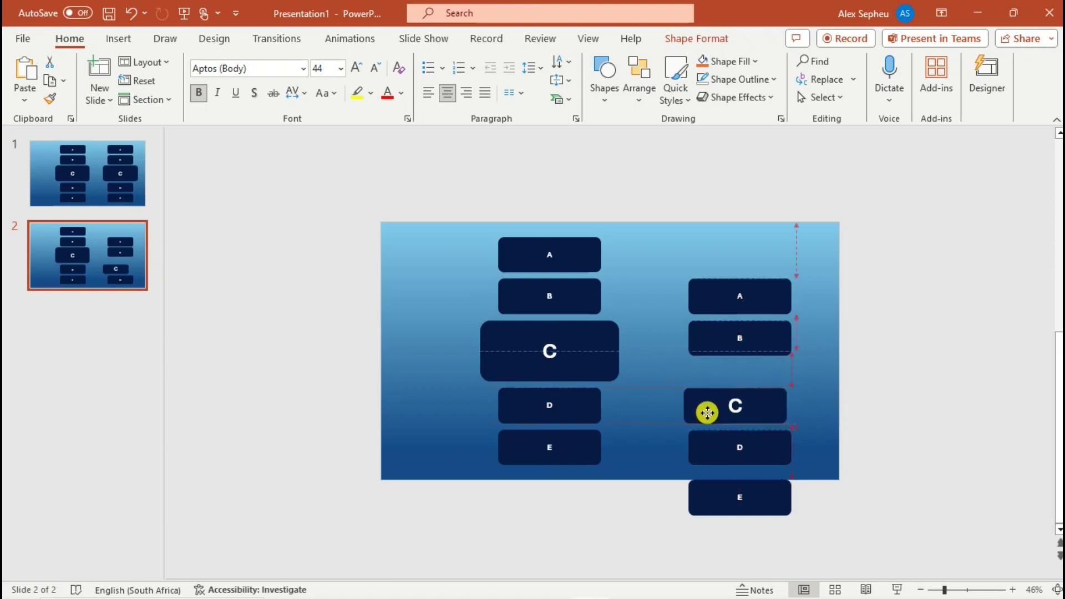
{"action": "left_click", "coordinate": [707, 336]}
{"action": "left_click_drag", "start_coordinate": [792, 355], "coordinate": [827, 381]}
{"action": "left_click_drag", "start_coordinate": [757, 382], "coordinate": [747, 358]}
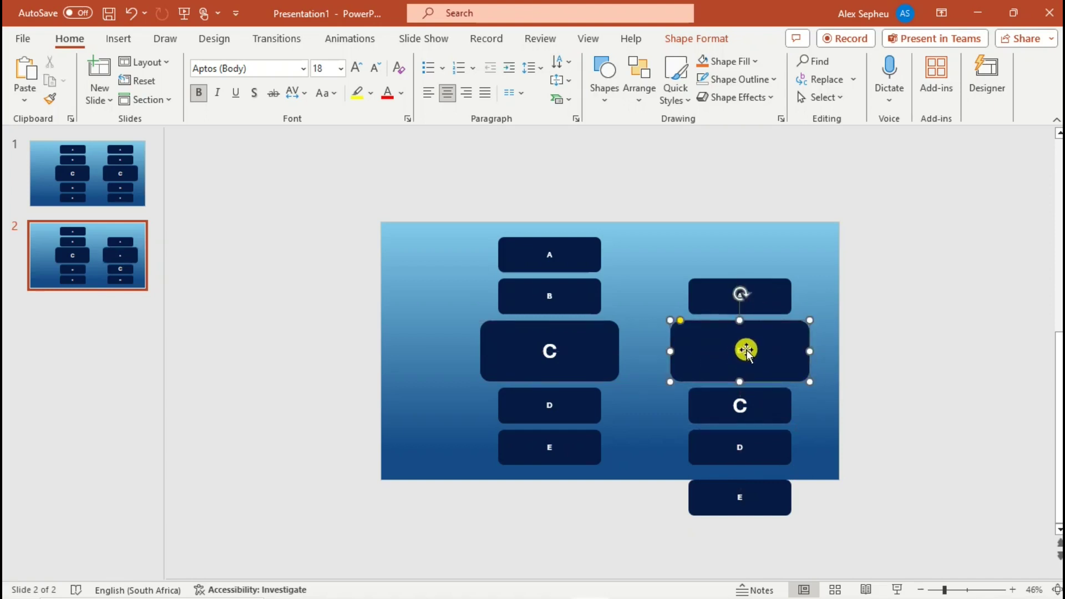
Step: Set the B letter to 44 pt and C to 18 pt, then move this slide first
{"action": "double_click", "coordinate": [735, 353]}
{"action": "left_click", "coordinate": [804, 302]}
{"action": "left_click", "coordinate": [791, 279]}
{"action": "left_click", "coordinate": [743, 406]}
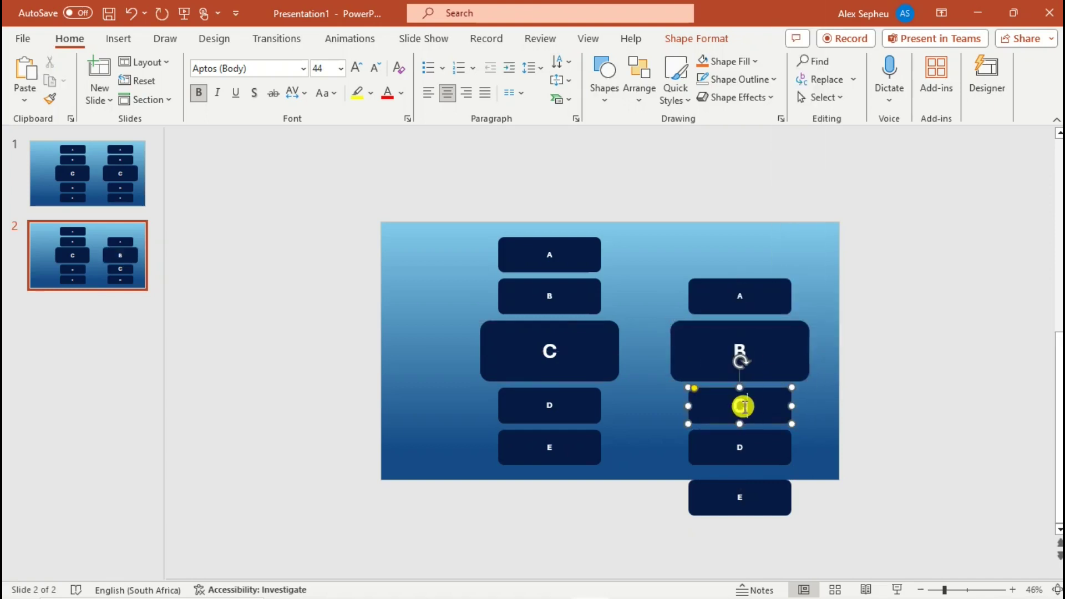
{"action": "double_click", "coordinate": [744, 406]}
{"action": "left_click", "coordinate": [811, 356]}
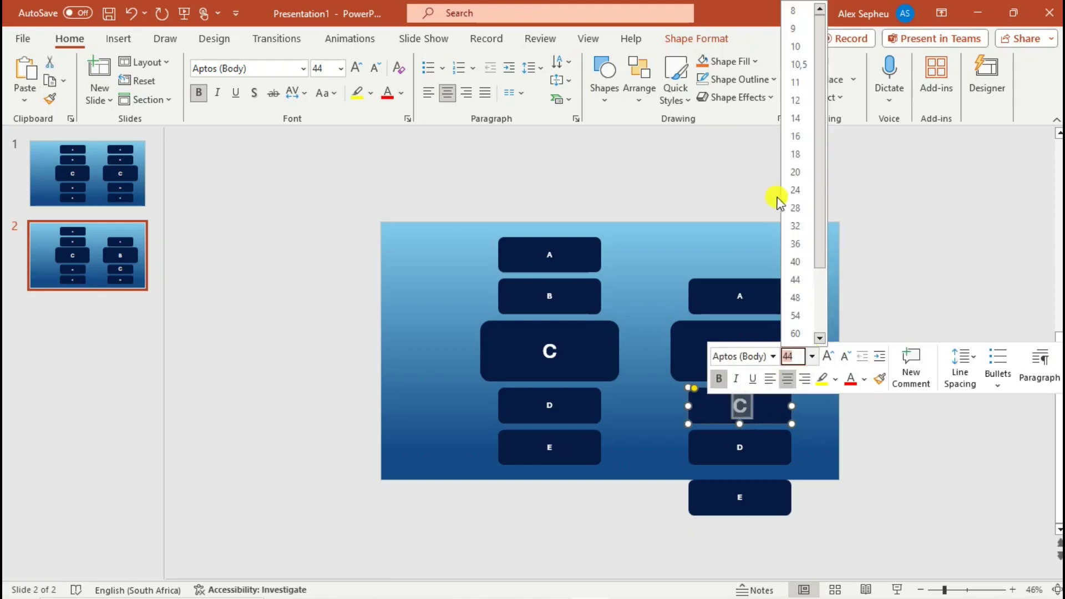
{"action": "left_click", "coordinate": [797, 163]}
{"action": "left_click", "coordinate": [628, 284]}
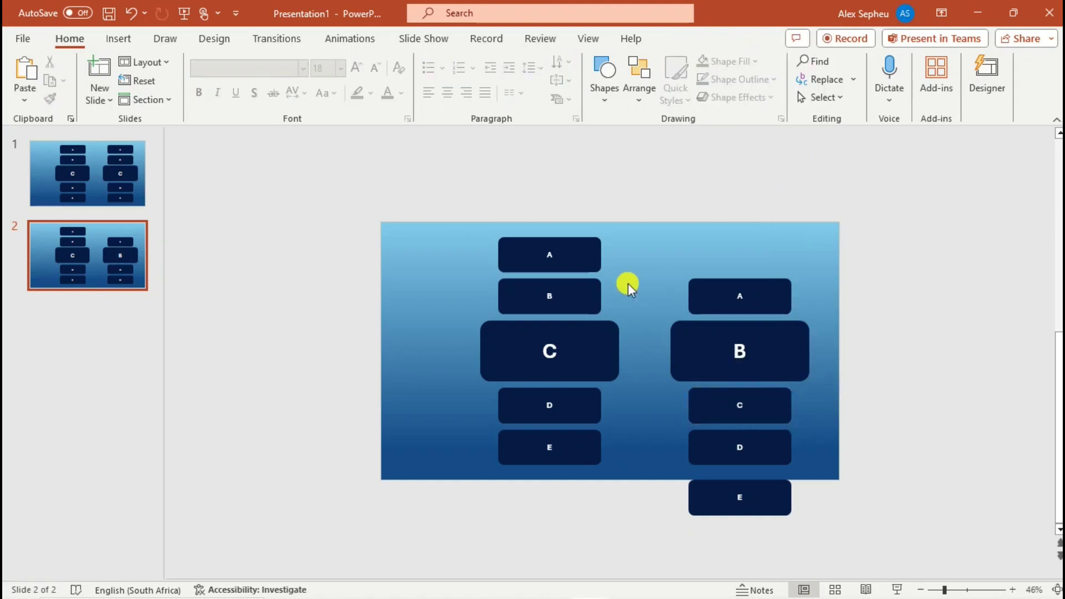
{"action": "left_click", "coordinate": [135, 200]}
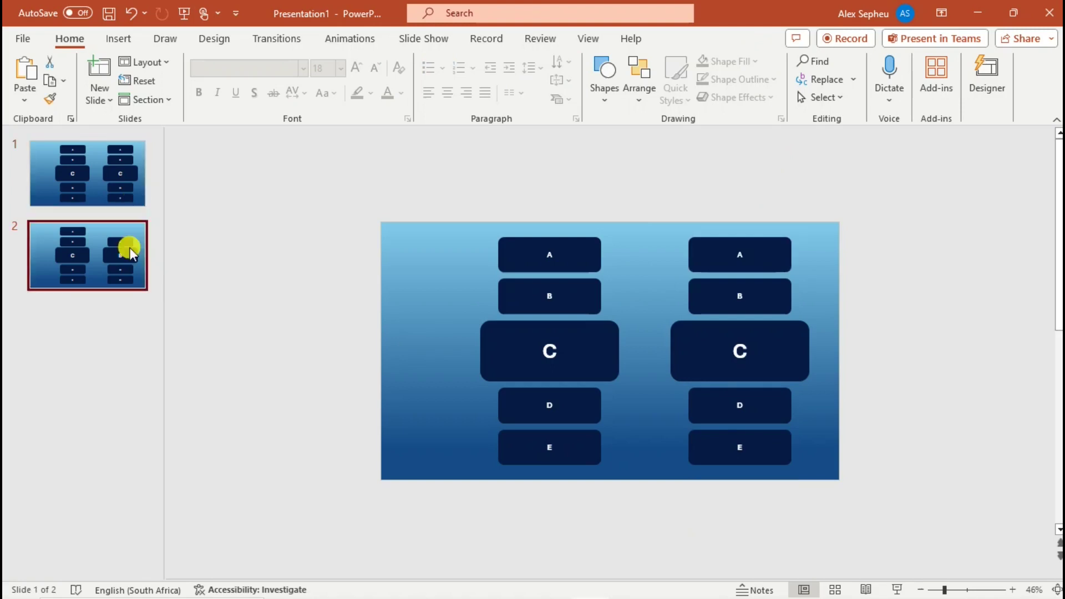
{"action": "left_click_drag", "start_coordinate": [128, 245], "coordinate": [106, 162]}
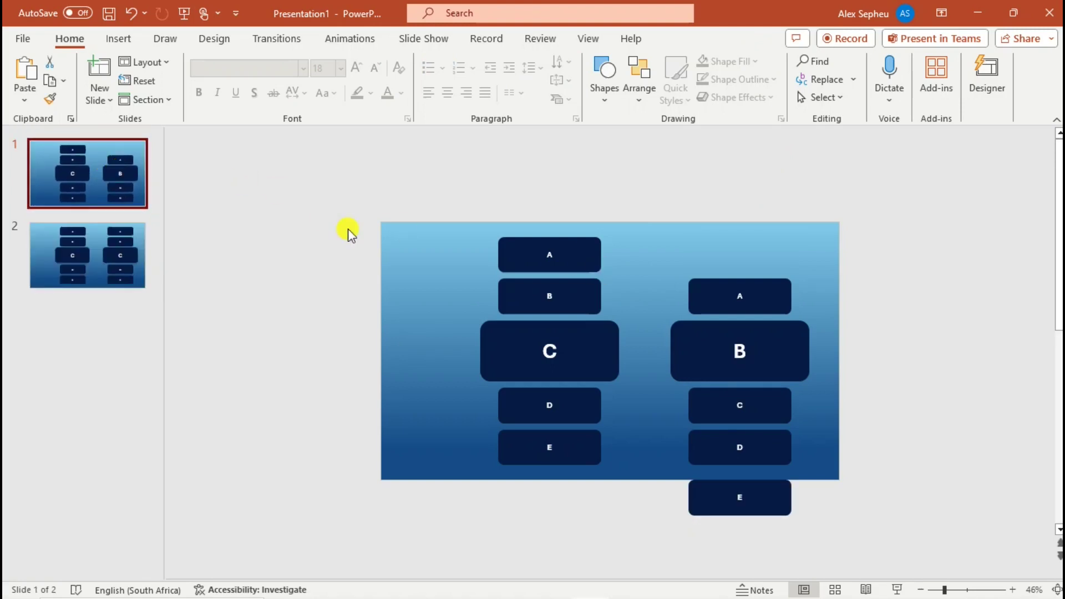
Step: Duplicate slide 1 by copying and pasting it as a new slide, then return to slide 1
{"action": "right_click", "coordinate": [119, 195]}
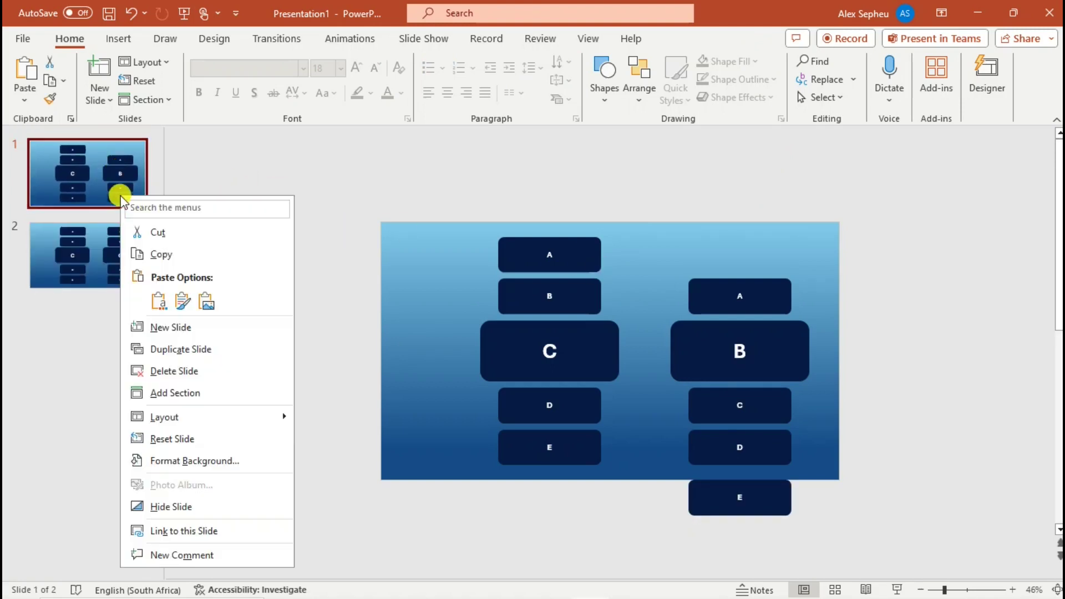
{"action": "left_click", "coordinate": [131, 212]}
{"action": "key", "text": "ctrl+v"}
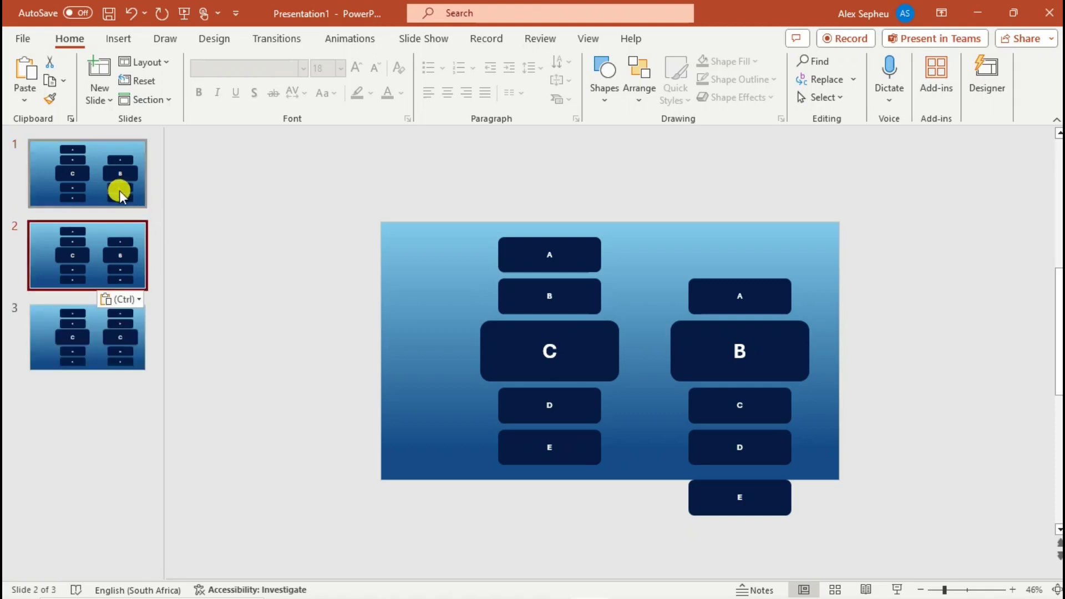
{"action": "left_click", "coordinate": [116, 202]}
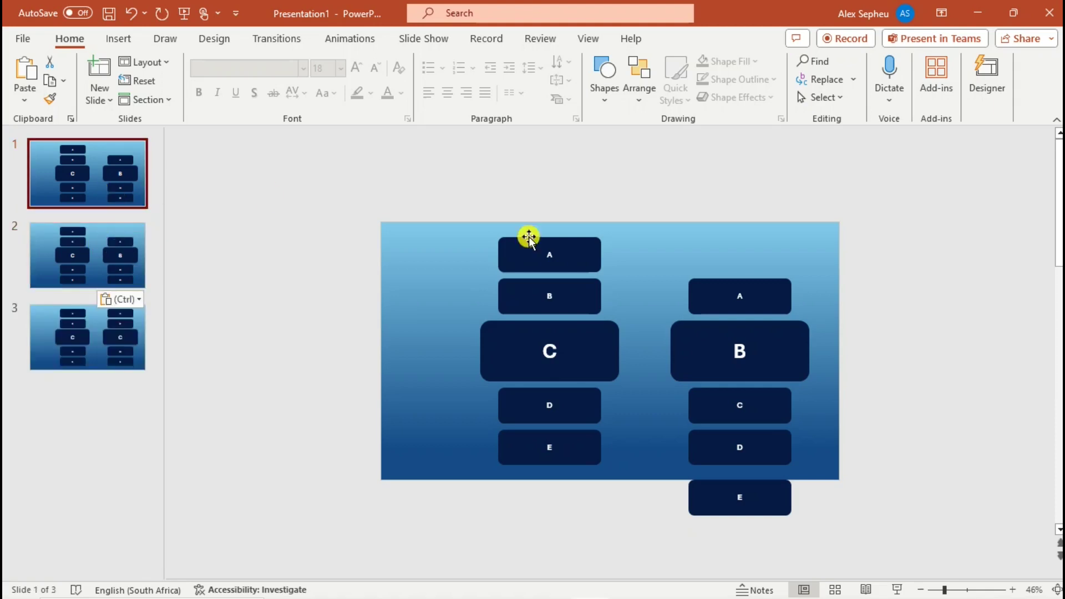
Step: Move the right-column A–D boxes down together, delete box E, and nudge D lower
{"action": "left_click", "coordinate": [739, 309]}
{"action": "left_click", "coordinate": [723, 347], "text": "shift"}
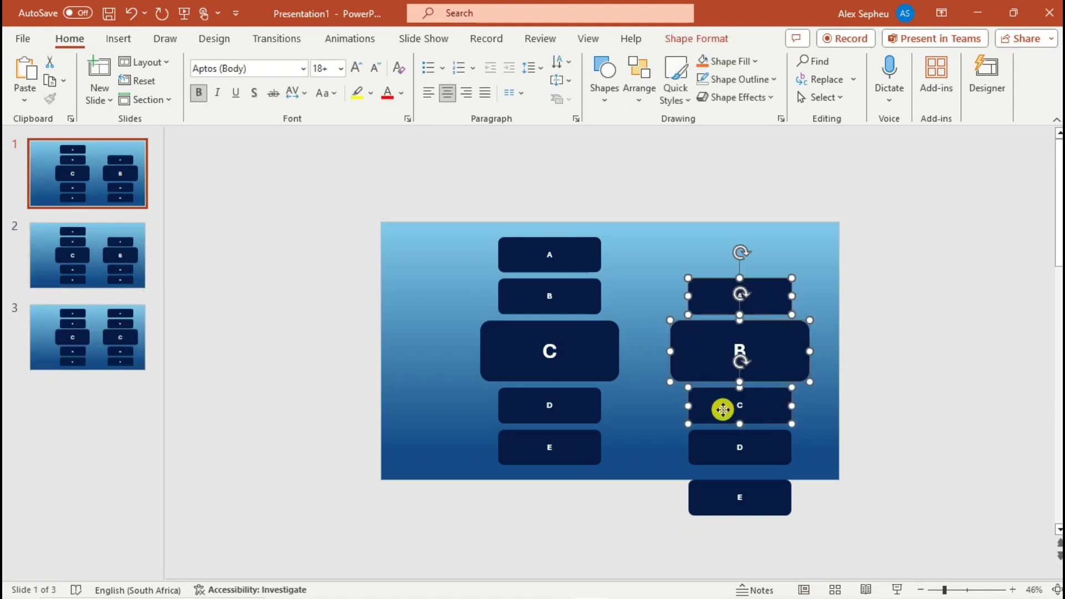
{"action": "left_click", "coordinate": [722, 409], "text": "shift"}
{"action": "left_click", "coordinate": [722, 450], "text": "shift"}
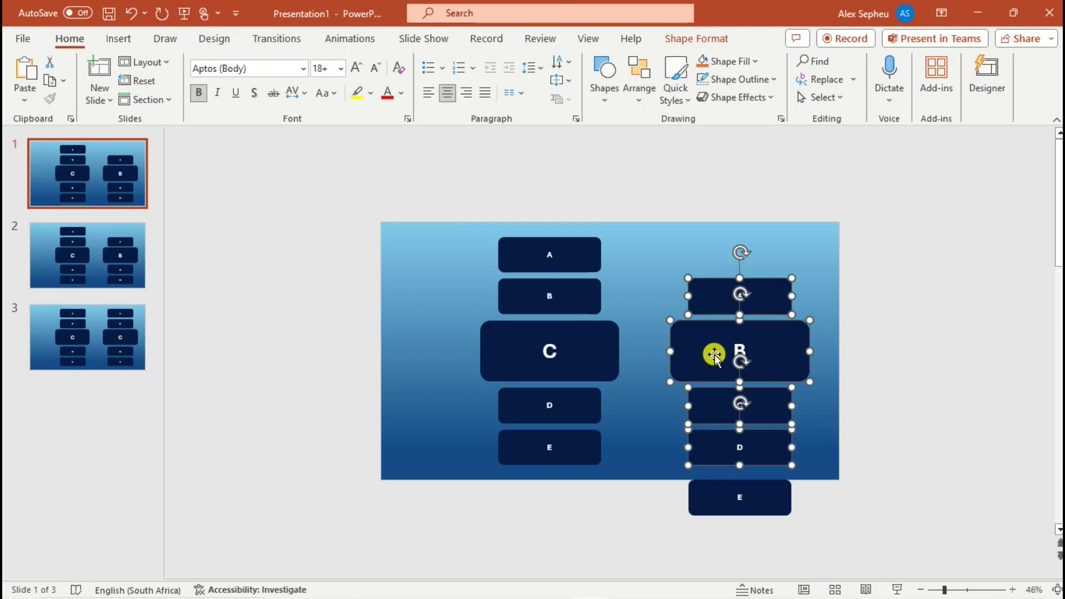
{"action": "left_click_drag", "start_coordinate": [713, 349], "coordinate": [720, 391]}
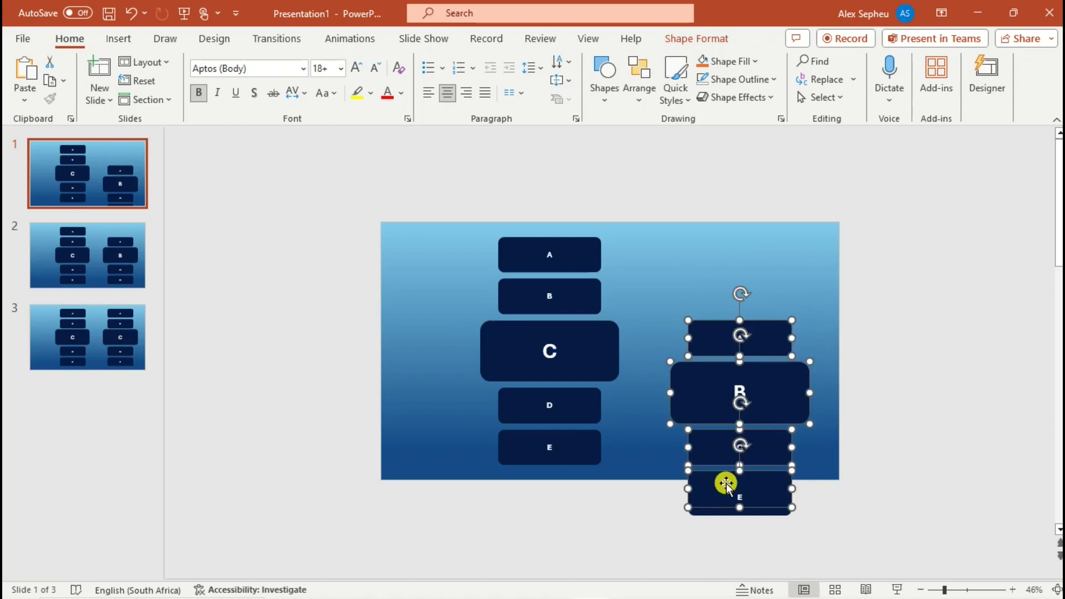
{"action": "left_click", "coordinate": [725, 513]}
{"action": "key", "text": "Delete"}
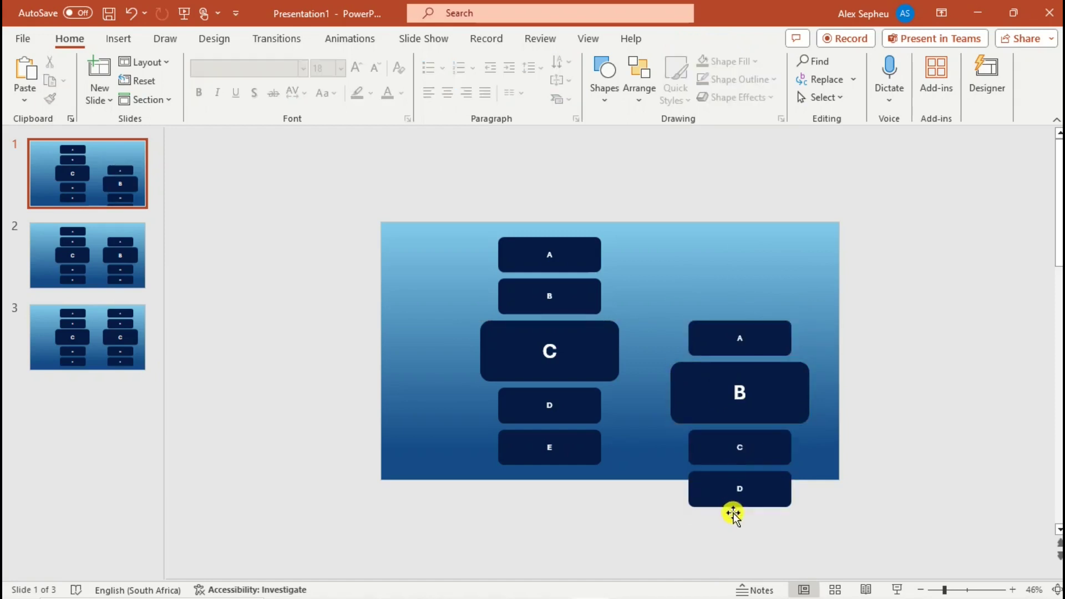
{"action": "left_click_drag", "start_coordinate": [727, 490], "coordinate": [725, 497]}
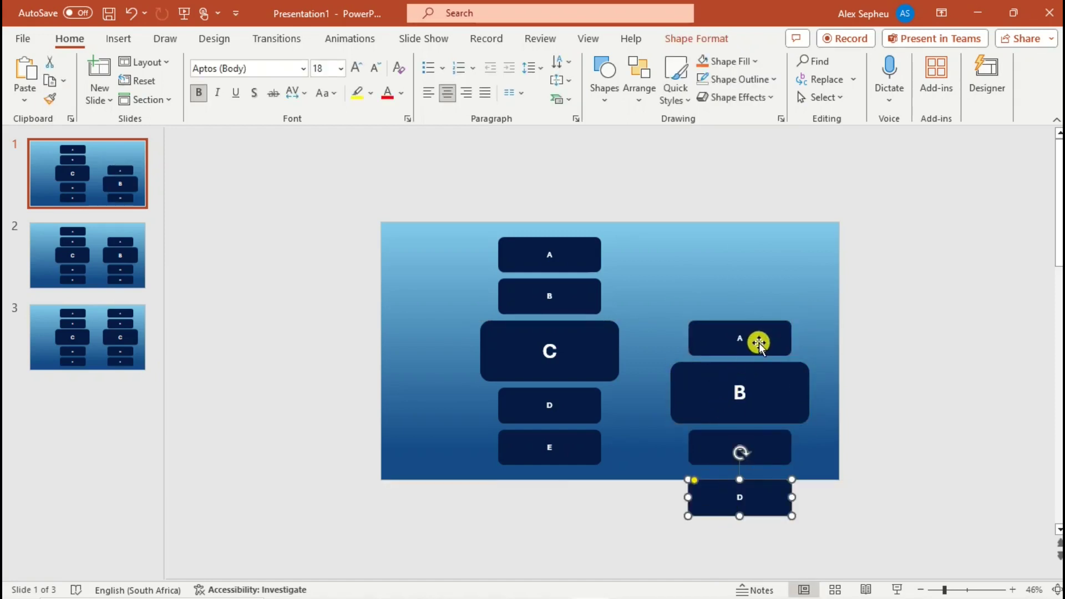
Step: Shrink box B to the small size and enlarge box A to the large size
{"action": "left_click", "coordinate": [790, 377]}
{"action": "left_click_drag", "start_coordinate": [809, 363], "coordinate": [709, 406]}
{"action": "left_click", "coordinate": [706, 347]}
{"action": "mouse_move", "coordinate": [689, 356]}
{"action": "left_mouse_down"}
{"action": "mouse_move", "coordinate": [654, 382]}
{"action": "mouse_move", "coordinate": [702, 359]}
{"action": "left_mouse_up"}
Step: Set the A label to 44 pt and the B label to 18 pt
{"action": "double_click", "coordinate": [738, 348]}
{"action": "left_click", "coordinate": [830, 300]}
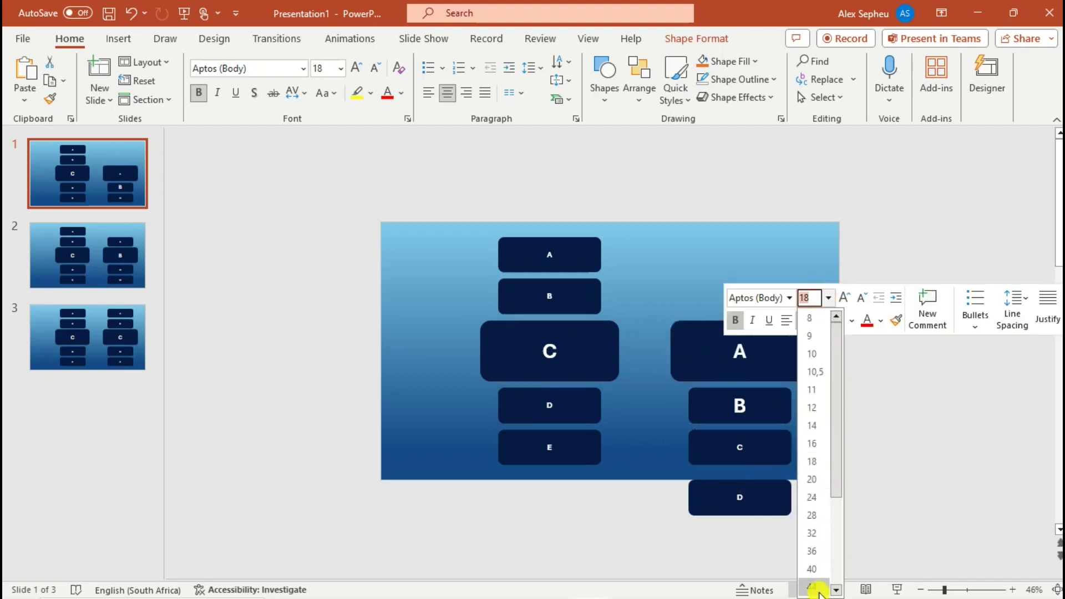
{"action": "left_click", "coordinate": [813, 587]}
{"action": "double_click", "coordinate": [744, 406]}
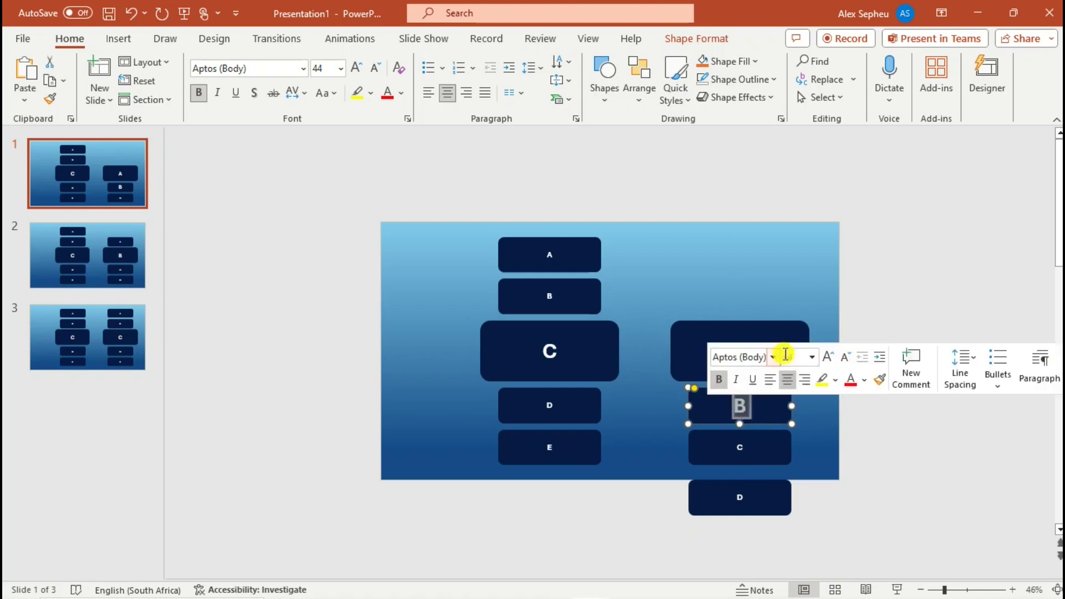
{"action": "left_click", "coordinate": [812, 357]}
{"action": "left_click", "coordinate": [802, 159]}
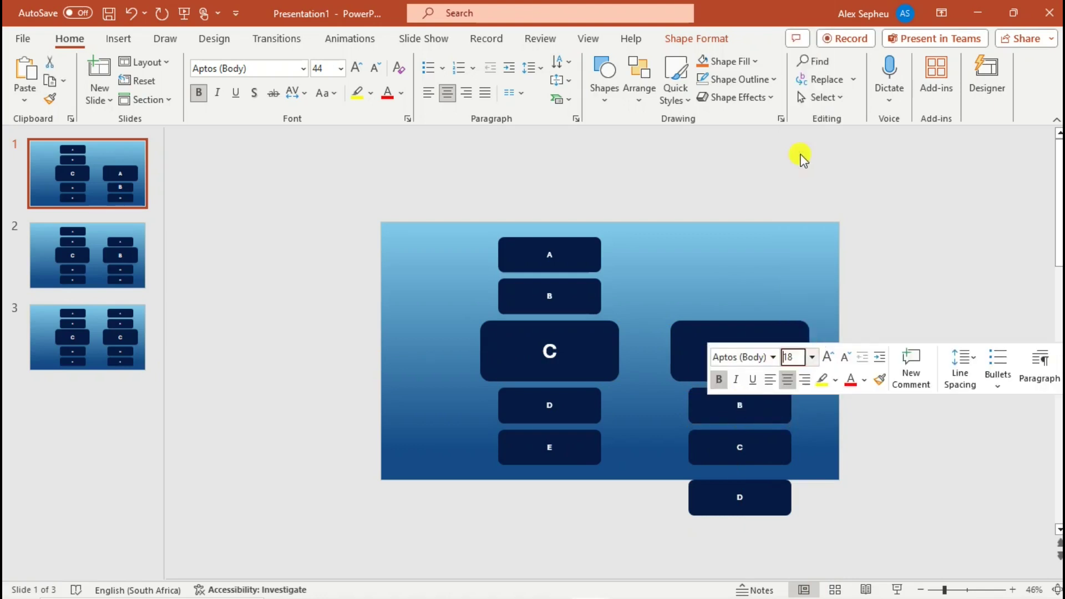
{"action": "left_click", "coordinate": [119, 314]}
Step: Copy slide 3 and paste it as slide 4
{"action": "right_click", "coordinate": [124, 363]}
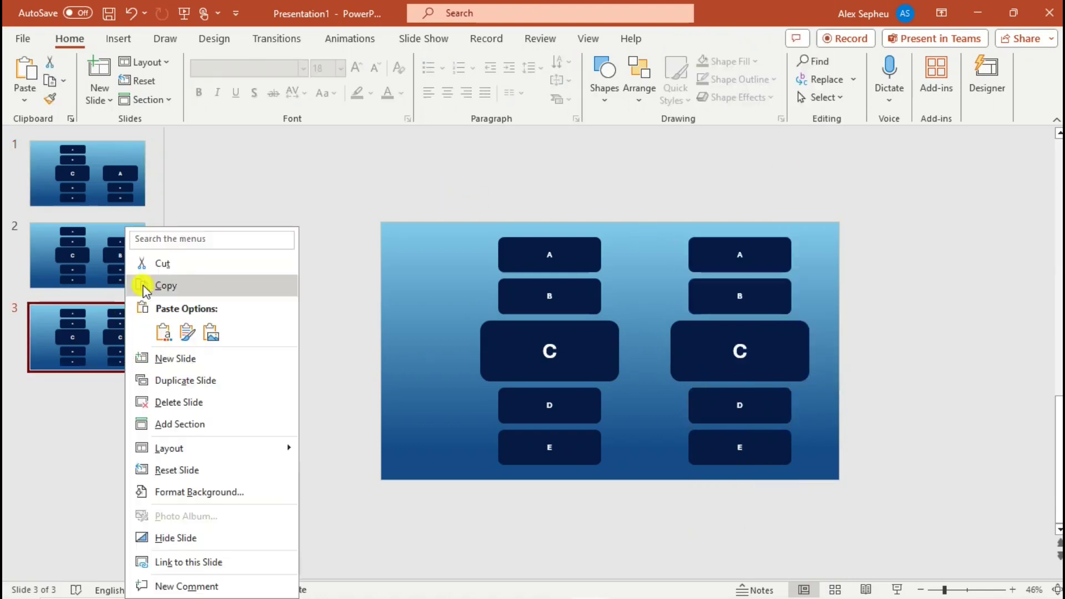
{"action": "left_click", "coordinate": [169, 284]}
{"action": "key", "text": "ctrl+v"}
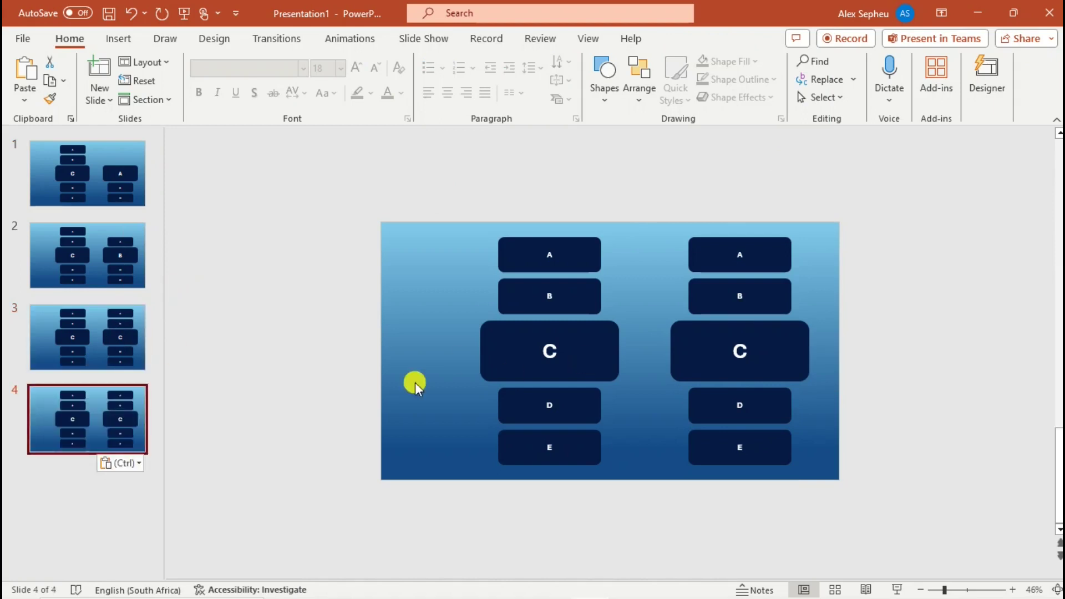
Step: Move the right-column A–E boxes up together and push box A above the slide
{"action": "left_click", "coordinate": [717, 305]}
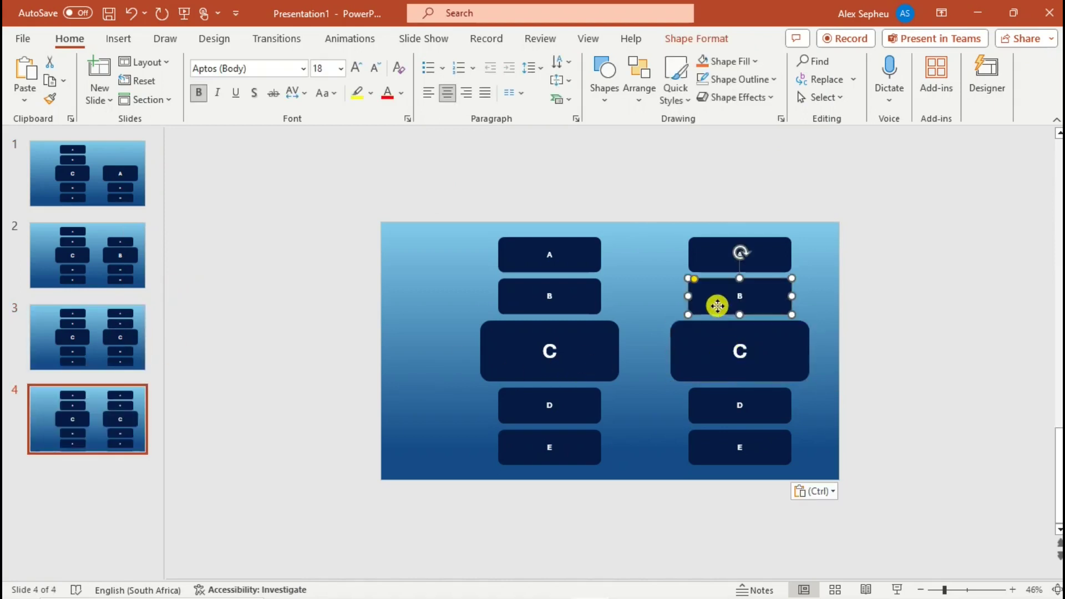
{"action": "left_click", "coordinate": [721, 267], "text": "shift"}
{"action": "left_click", "coordinate": [723, 351], "text": "shift"}
{"action": "left_click", "coordinate": [725, 409], "text": "shift"}
{"action": "left_click", "coordinate": [730, 441], "text": "shift"}
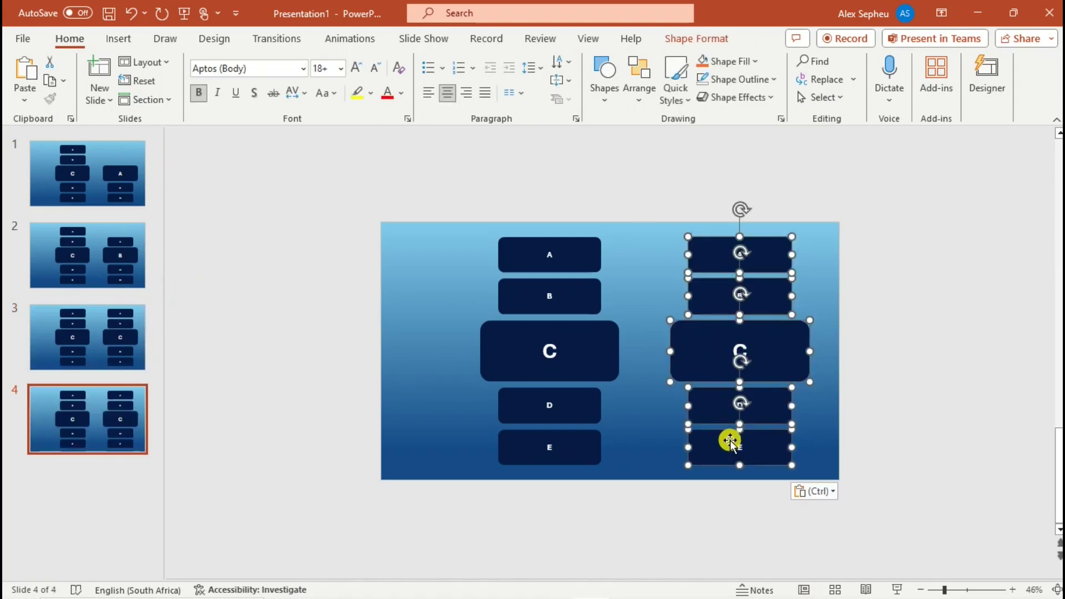
{"action": "left_click_drag", "start_coordinate": [711, 355], "coordinate": [710, 314]}
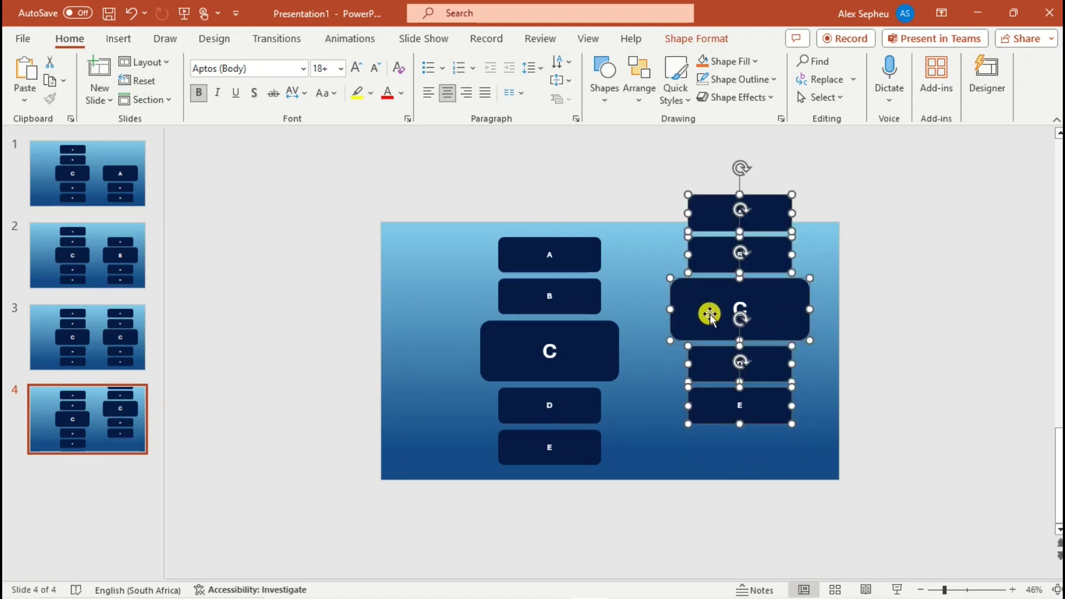
{"action": "left_click", "coordinate": [811, 248]}
{"action": "left_click_drag", "start_coordinate": [757, 218], "coordinate": [765, 203]}
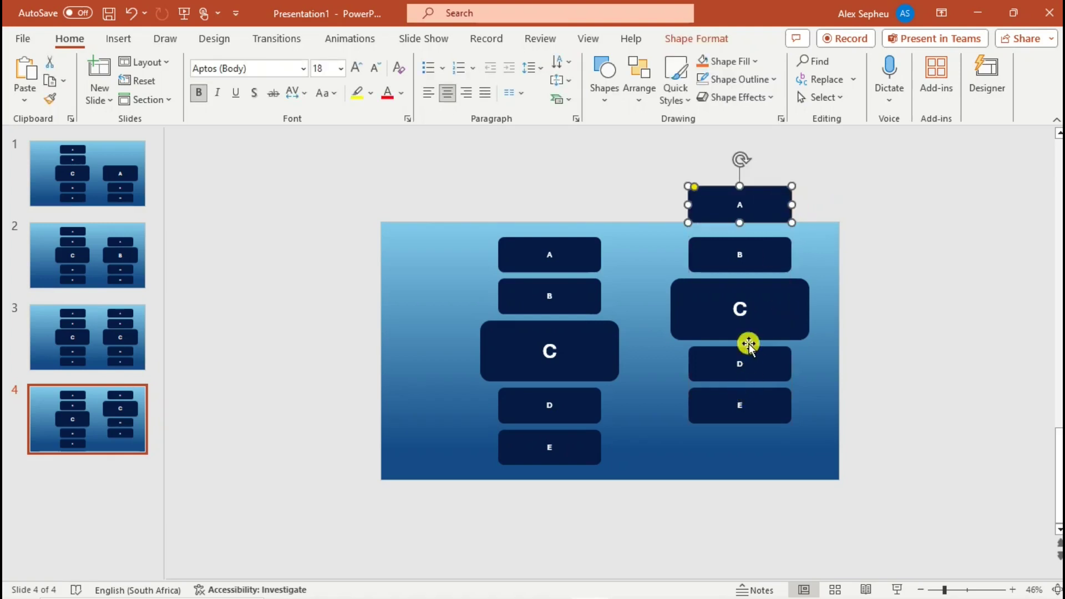
Step: Shrink box C to the small size and enlarge box D, aligning both with the column
{"action": "left_click", "coordinate": [766, 321]}
{"action": "left_click_drag", "start_coordinate": [810, 345], "coordinate": [772, 315]}
{"action": "left_click_drag", "start_coordinate": [701, 295], "coordinate": [718, 294]}
{"action": "left_click", "coordinate": [722, 362]}
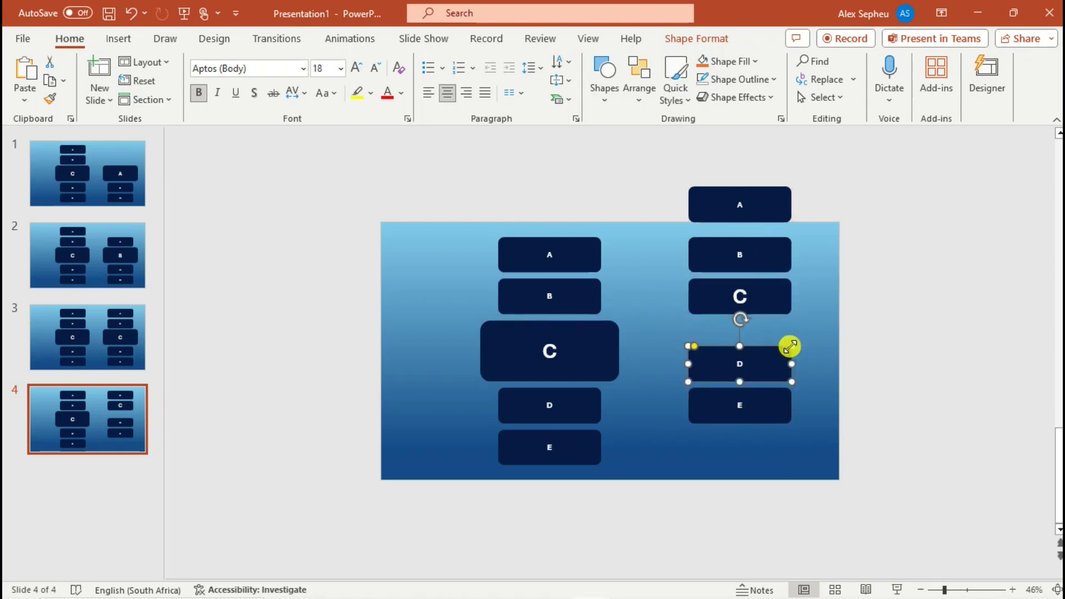
{"action": "left_click_drag", "start_coordinate": [789, 346], "coordinate": [826, 316]}
{"action": "left_click_drag", "start_coordinate": [739, 347], "coordinate": [723, 346]}
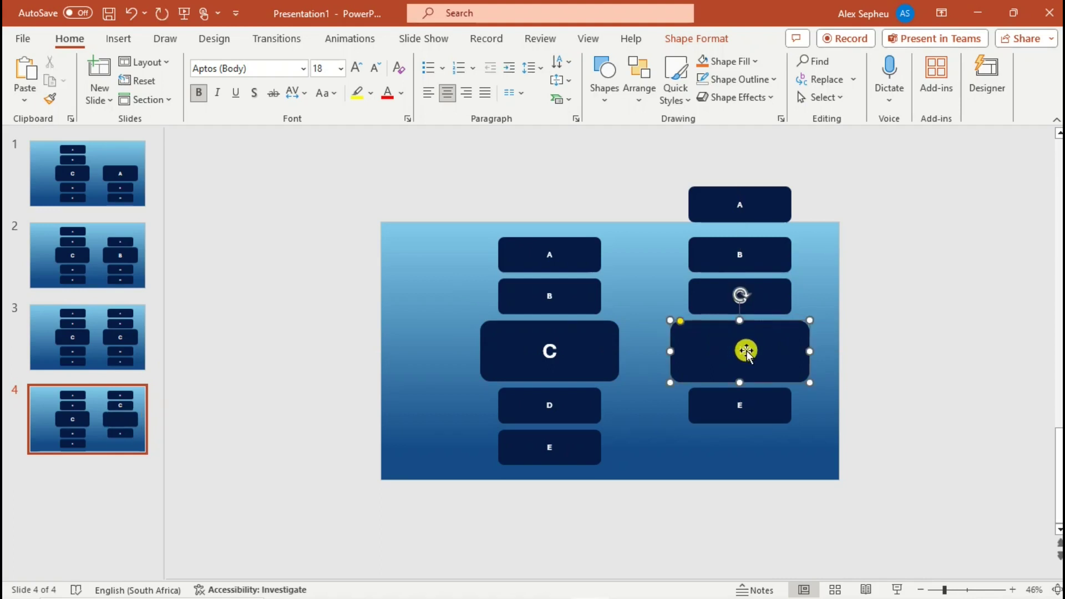
Step: Set the D label to 44 pt and the C label to 18 pt
{"action": "double_click", "coordinate": [741, 351]}
{"action": "left_click", "coordinate": [830, 300]}
{"action": "left_click", "coordinate": [812, 280]}
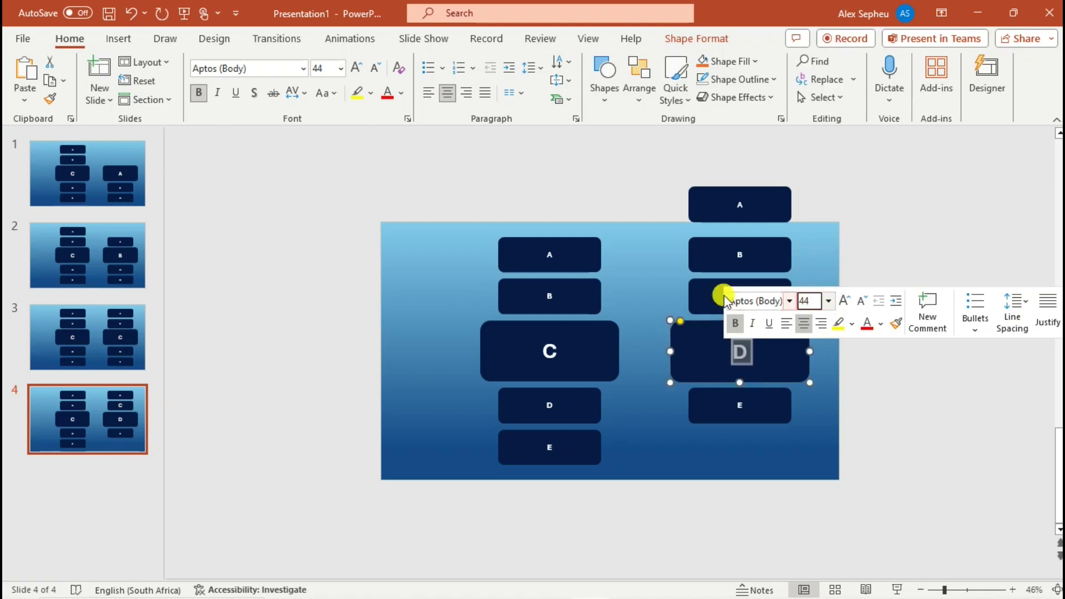
{"action": "left_click", "coordinate": [747, 300]}
{"action": "left_click", "coordinate": [735, 296]}
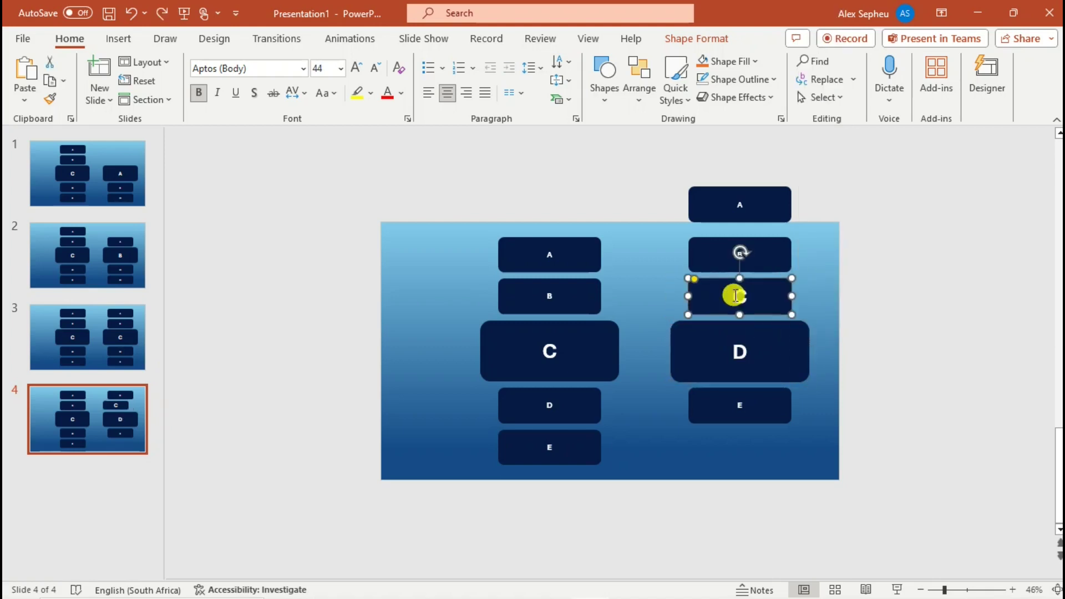
{"action": "left_click", "coordinate": [813, 245]}
{"action": "left_click", "coordinate": [796, 409]}
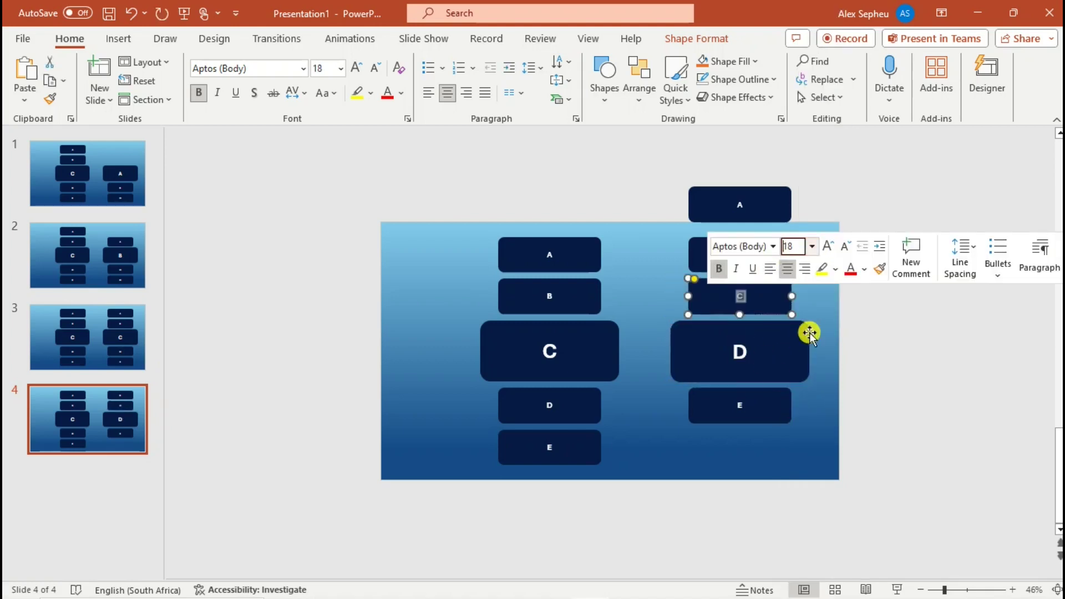
{"action": "left_click", "coordinate": [814, 331]}
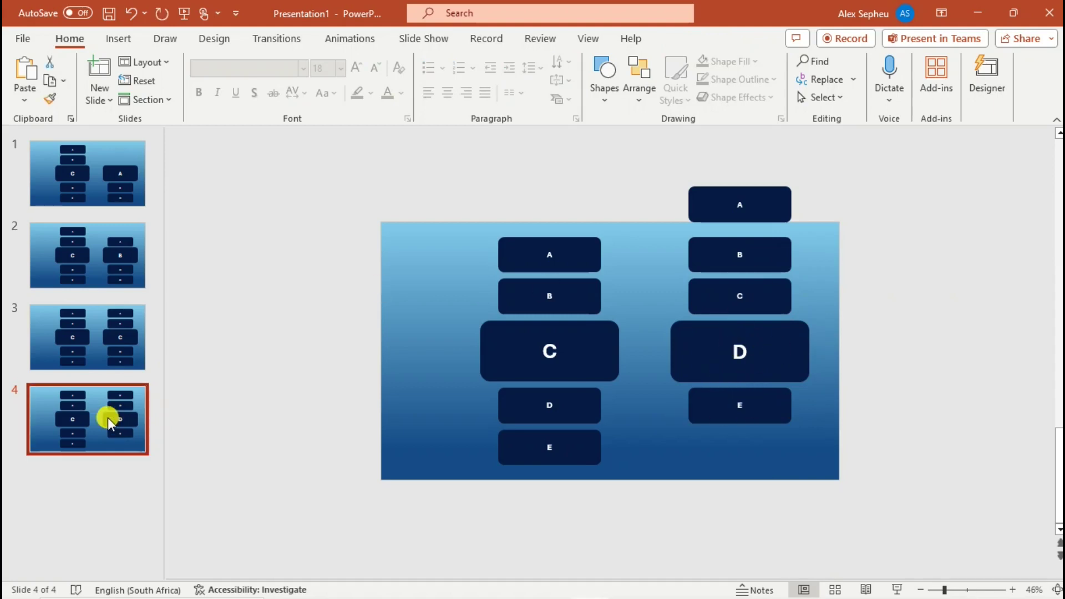
Step: Paste slide 4 as slide 5, delete the extra A box, and move B, C, D up
{"action": "key", "text": "ctrl+v"}
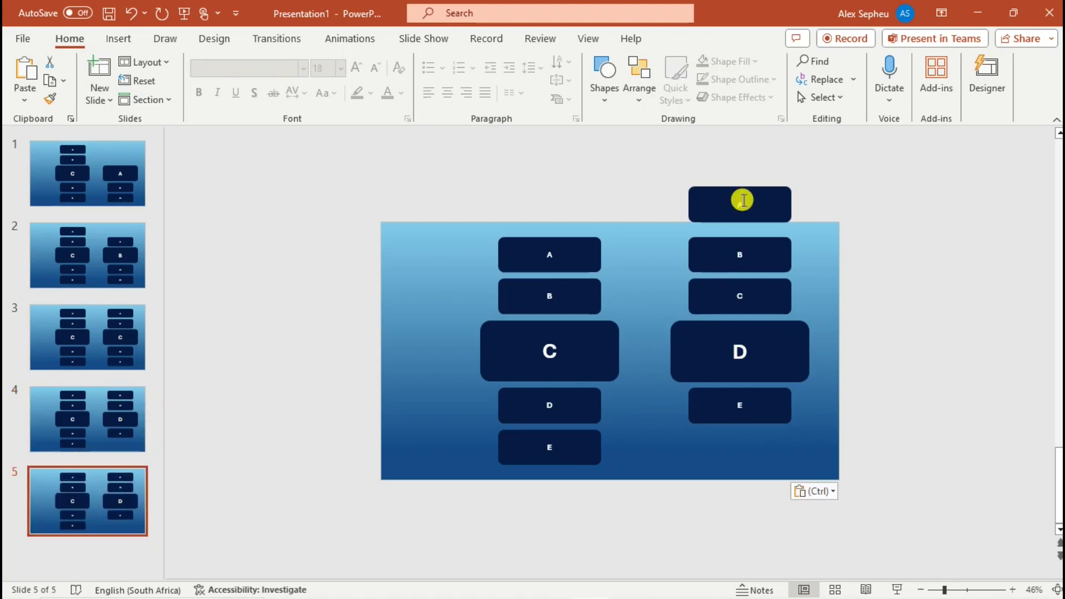
{"action": "left_click", "coordinate": [743, 200]}
{"action": "key", "text": "Delete"}
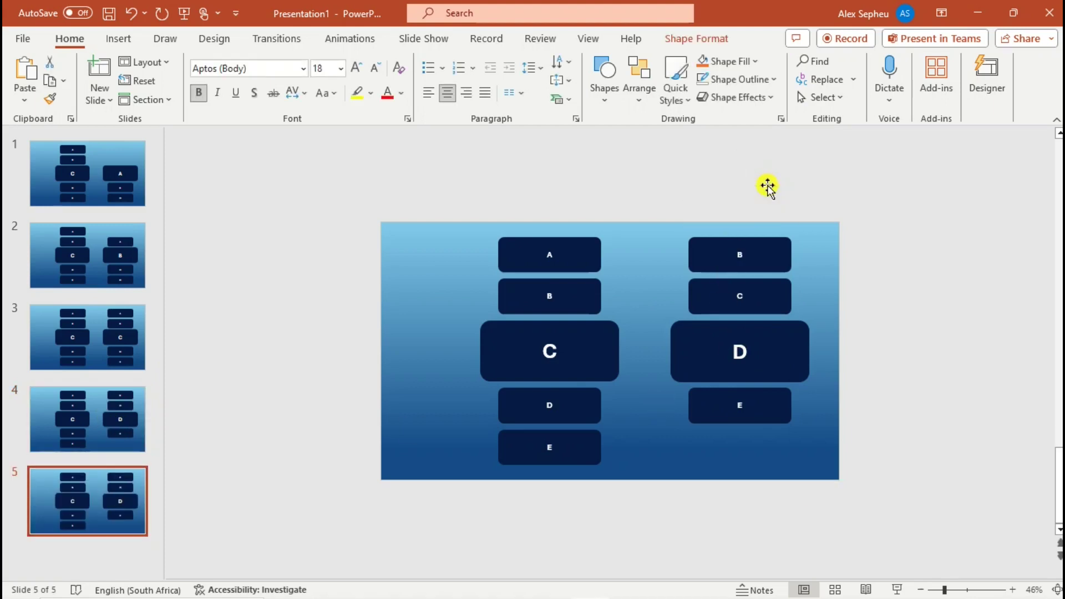
{"action": "left_click", "coordinate": [748, 261]}
{"action": "left_click", "coordinate": [737, 302], "text": "shift"}
{"action": "left_click", "coordinate": [732, 355], "text": "shift"}
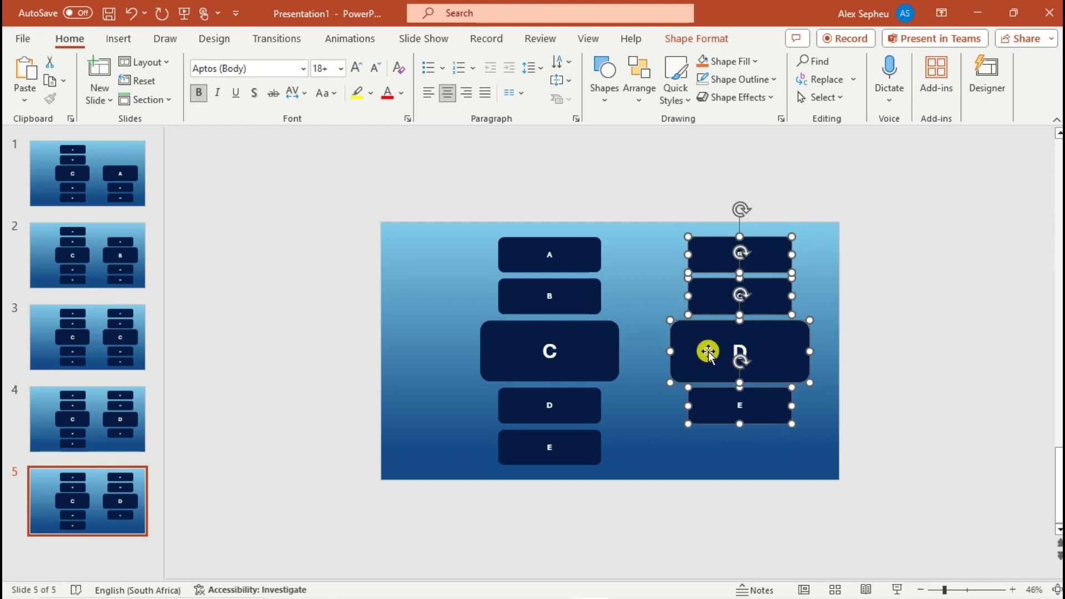
{"action": "left_click_drag", "start_coordinate": [706, 349], "coordinate": [704, 311]}
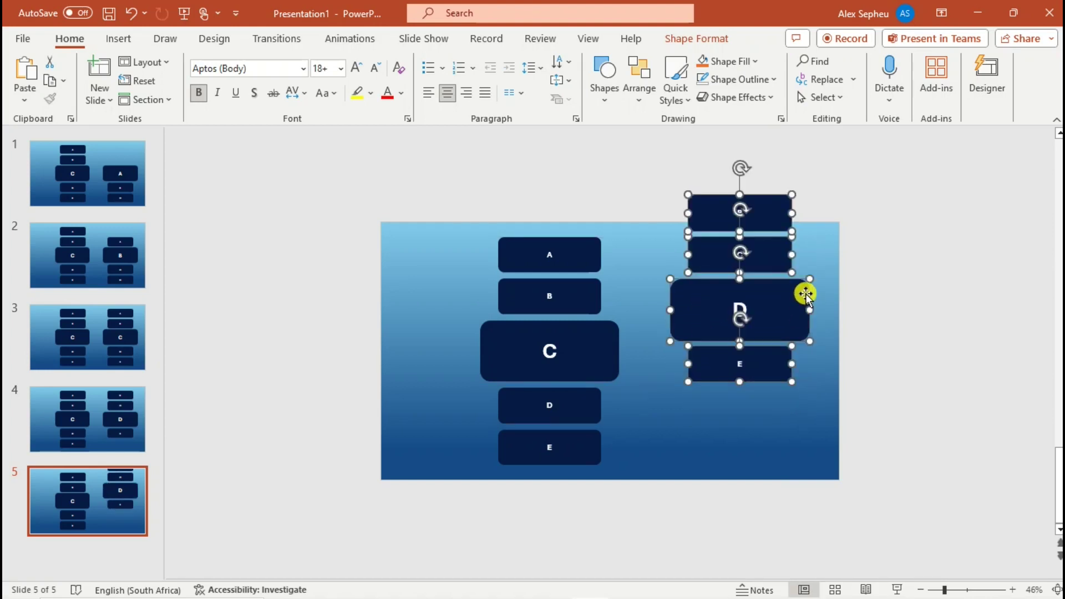
{"action": "left_click_drag", "start_coordinate": [811, 279], "coordinate": [808, 287]}
{"action": "key", "text": "ctrl+z"}
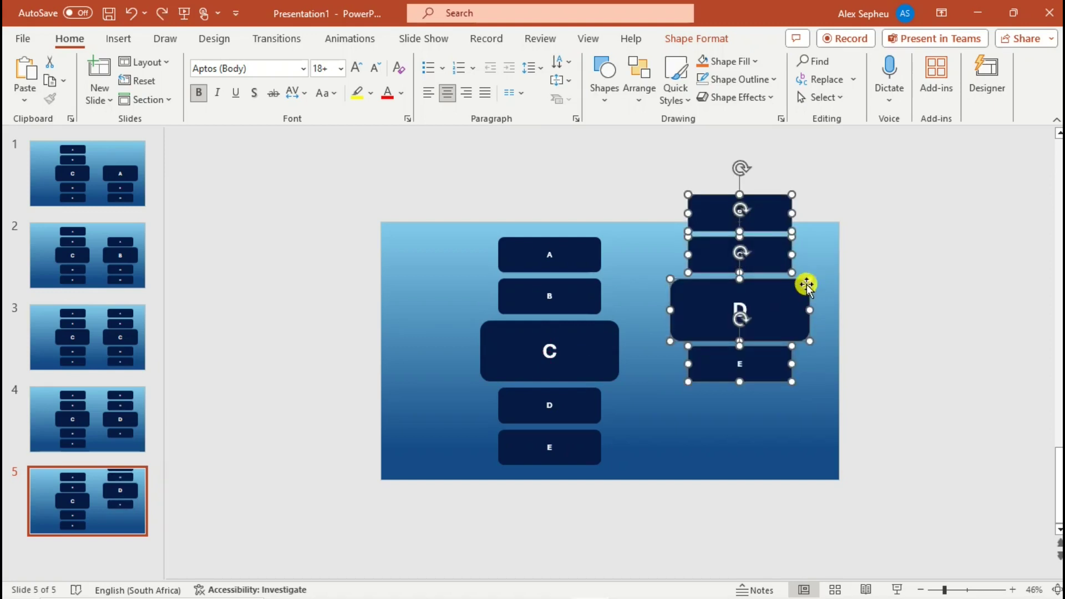
{"action": "key", "text": "Escape"}
Step: Shrink box D to the small size and enlarge box E, centred under D
{"action": "left_click", "coordinate": [793, 294]}
{"action": "left_click_drag", "start_coordinate": [809, 340], "coordinate": [777, 317]}
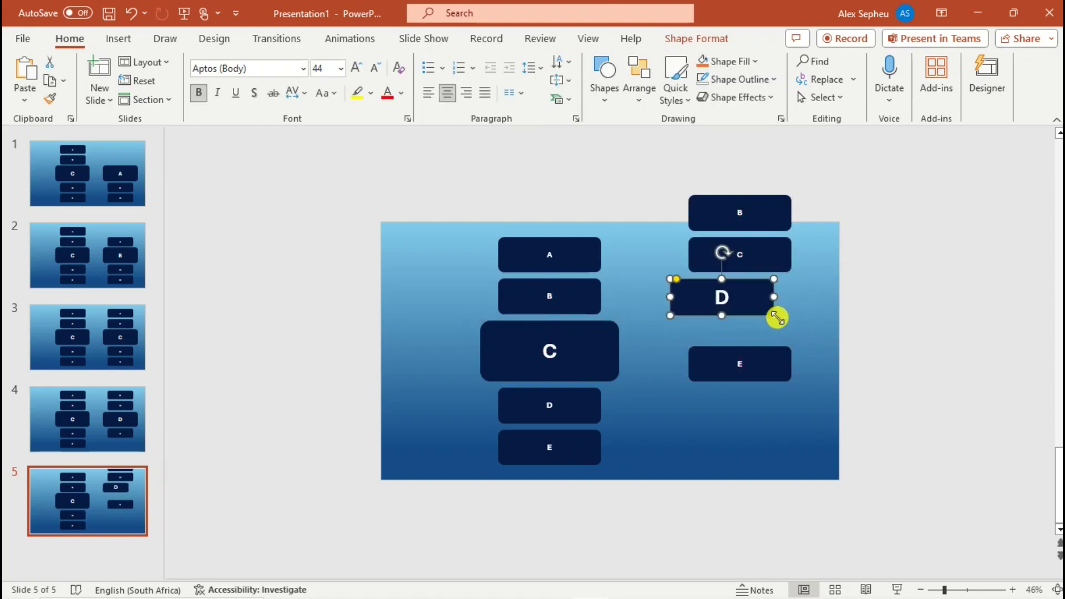
{"action": "left_click_drag", "start_coordinate": [705, 305], "coordinate": [718, 302]}
{"action": "left_click", "coordinate": [705, 360]}
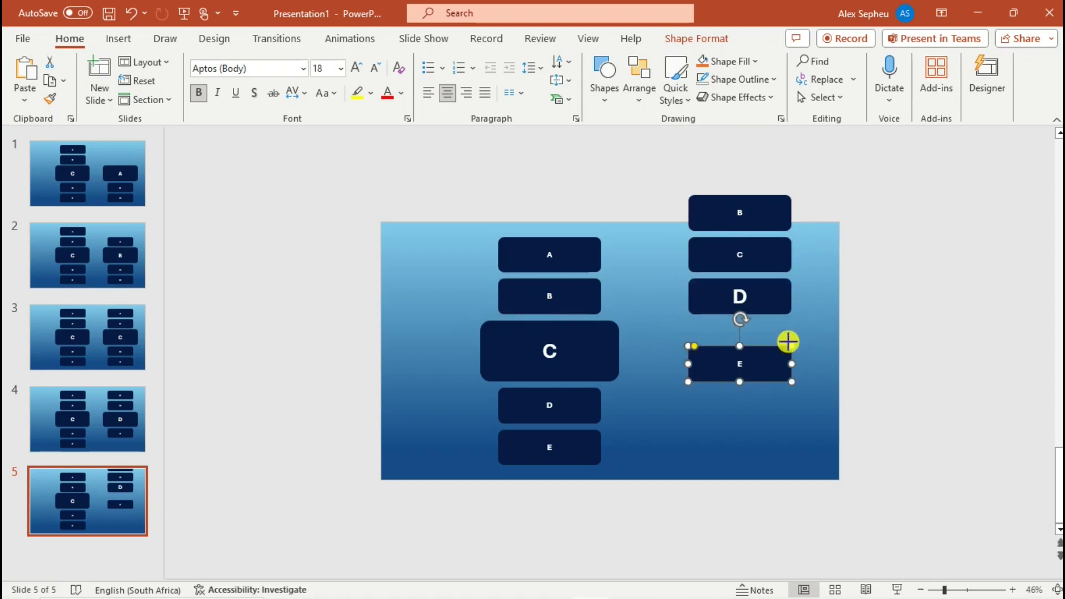
{"action": "left_click_drag", "start_coordinate": [788, 341], "coordinate": [824, 319]}
{"action": "left_click_drag", "start_coordinate": [741, 347], "coordinate": [727, 349]}
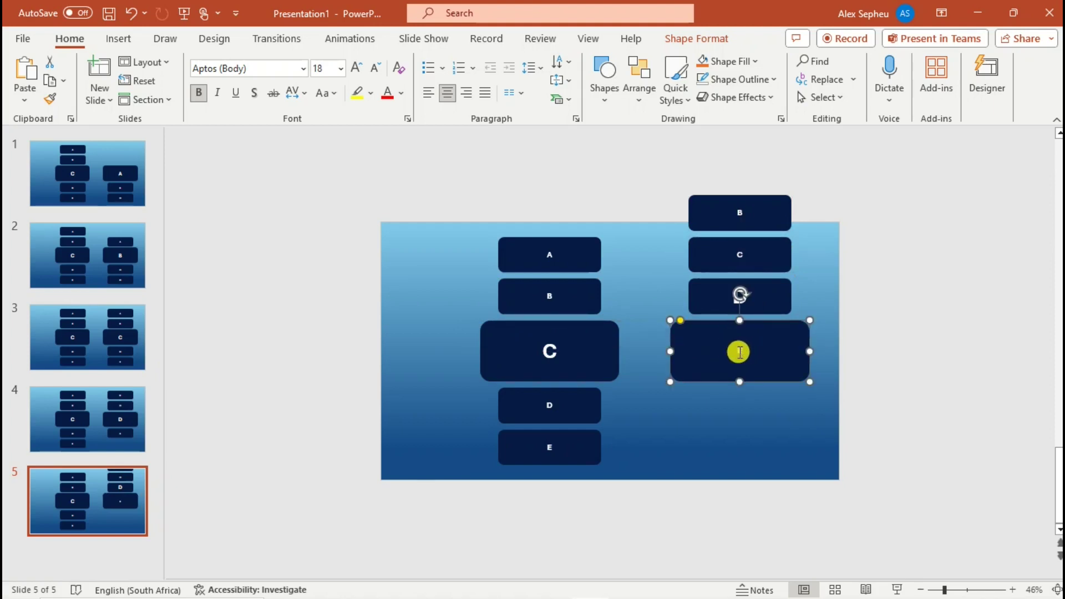
Step: Set box E's text to 44 pt and box D's text to 18 pt
{"action": "double_click", "coordinate": [739, 352]}
{"action": "left_click", "coordinate": [828, 303]}
{"action": "left_click", "coordinate": [815, 194]}
{"action": "left_click", "coordinate": [703, 287]}
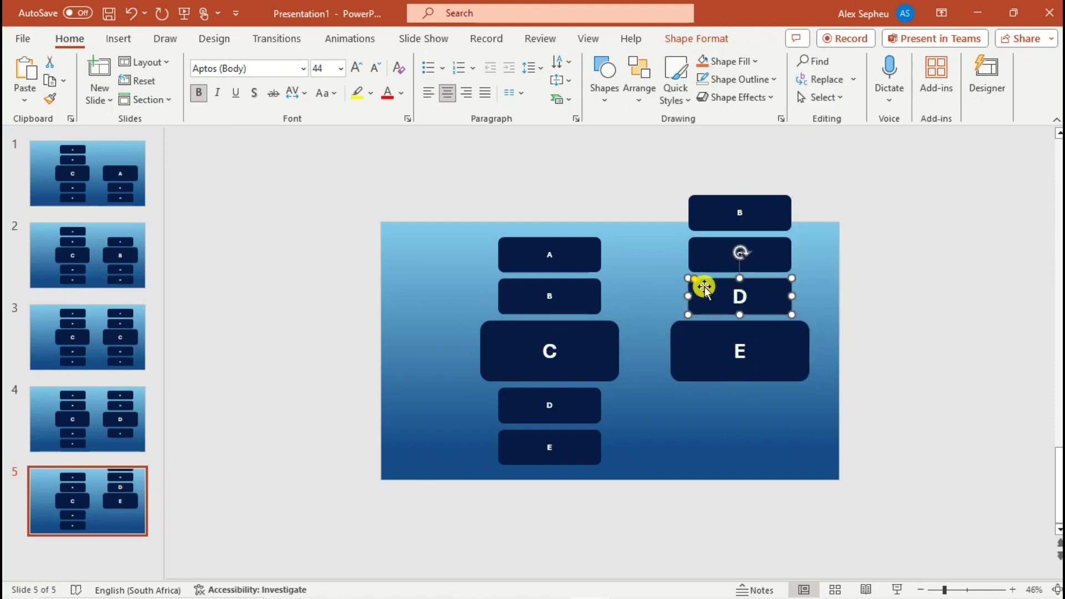
{"action": "left_click", "coordinate": [828, 248]}
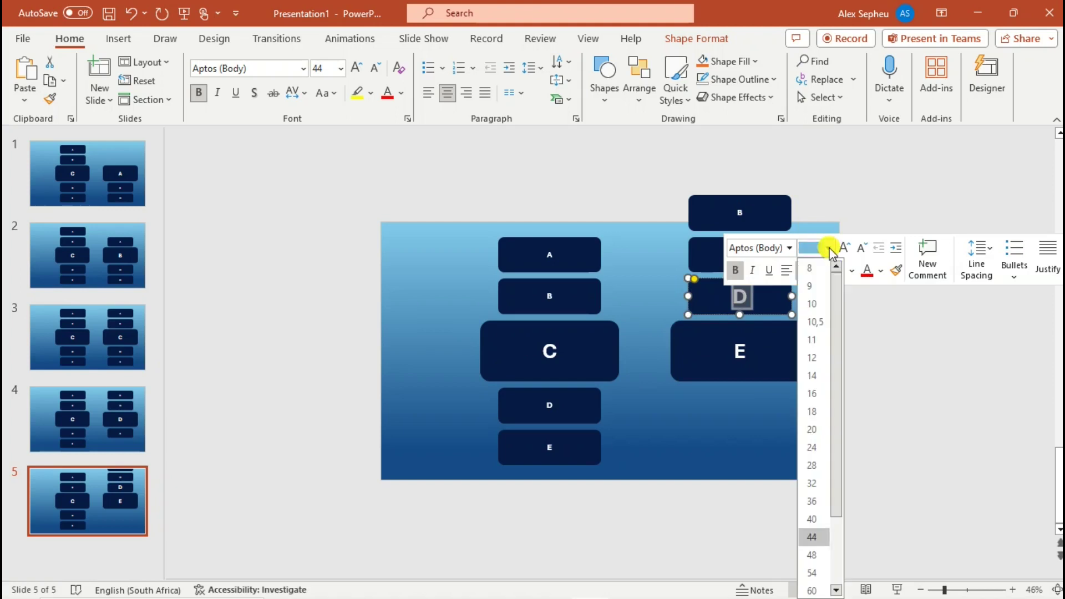
{"action": "left_click", "coordinate": [813, 411]}
Step: Nudge box B up slightly
{"action": "left_click", "coordinate": [715, 215]}
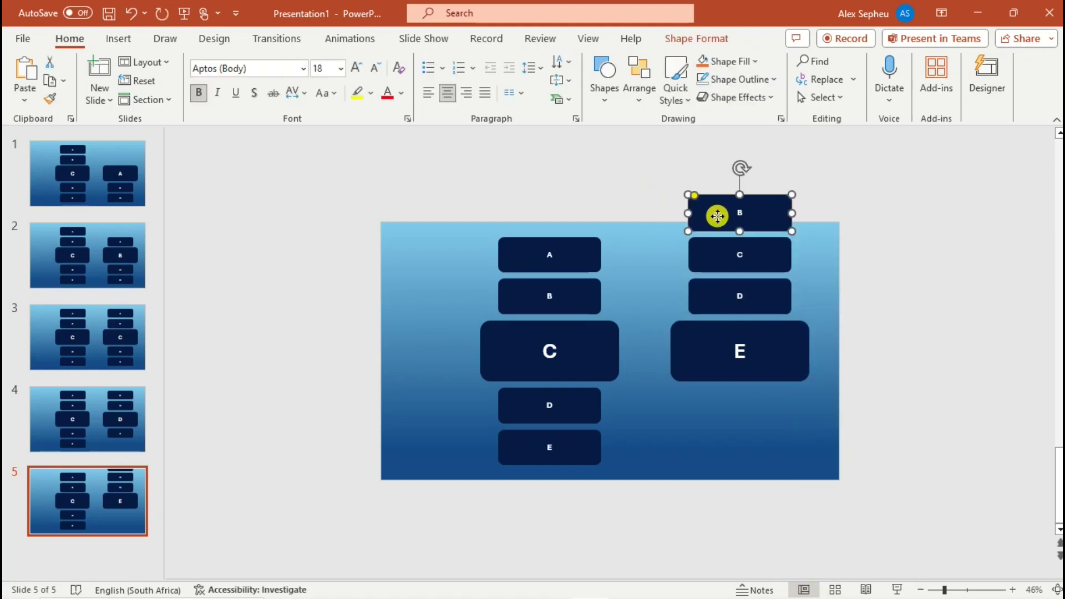
{"action": "left_click_drag", "start_coordinate": [717, 216], "coordinate": [721, 207]}
{"action": "left_click", "coordinate": [117, 201]}
Step: Review all five slides, then delete the left column's A–E boxes on slide 1
{"action": "left_click", "coordinate": [116, 282]}
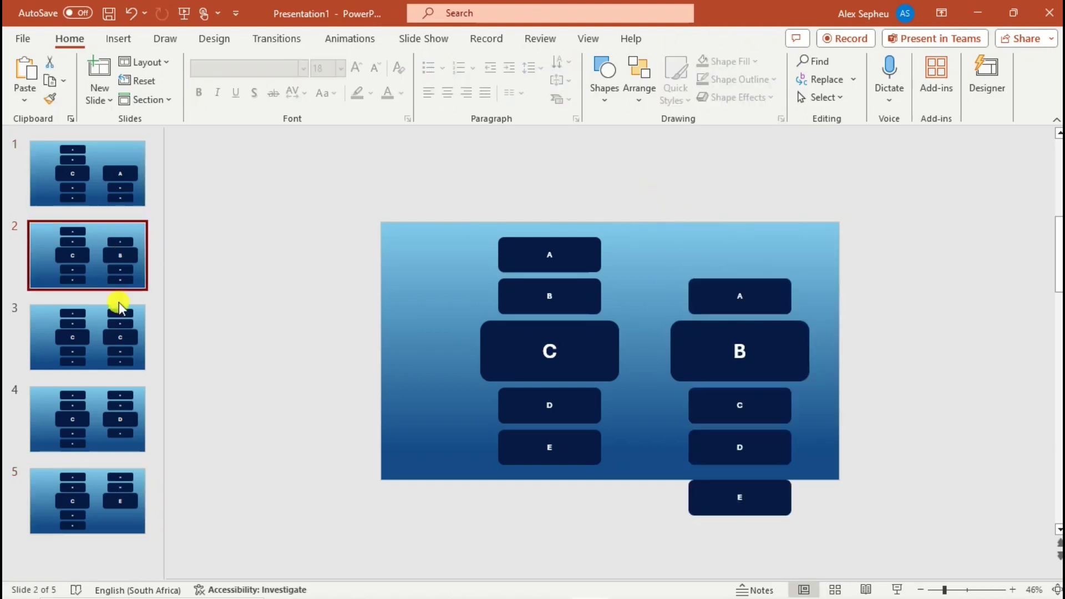
{"action": "left_click", "coordinate": [117, 362]}
{"action": "left_click", "coordinate": [115, 397]}
{"action": "left_click", "coordinate": [105, 484]}
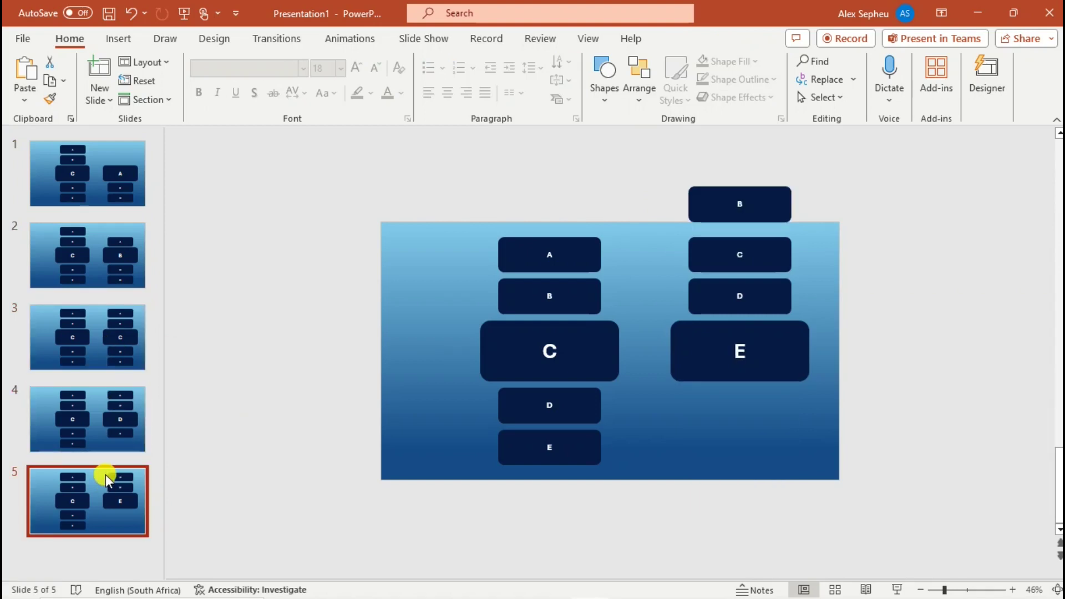
{"action": "left_click", "coordinate": [92, 172]}
{"action": "left_click", "coordinate": [533, 244]}
{"action": "left_click", "coordinate": [546, 292], "text": "shift"}
{"action": "left_click", "coordinate": [541, 363], "text": "shift"}
{"action": "left_click", "coordinate": [534, 412], "text": "shift"}
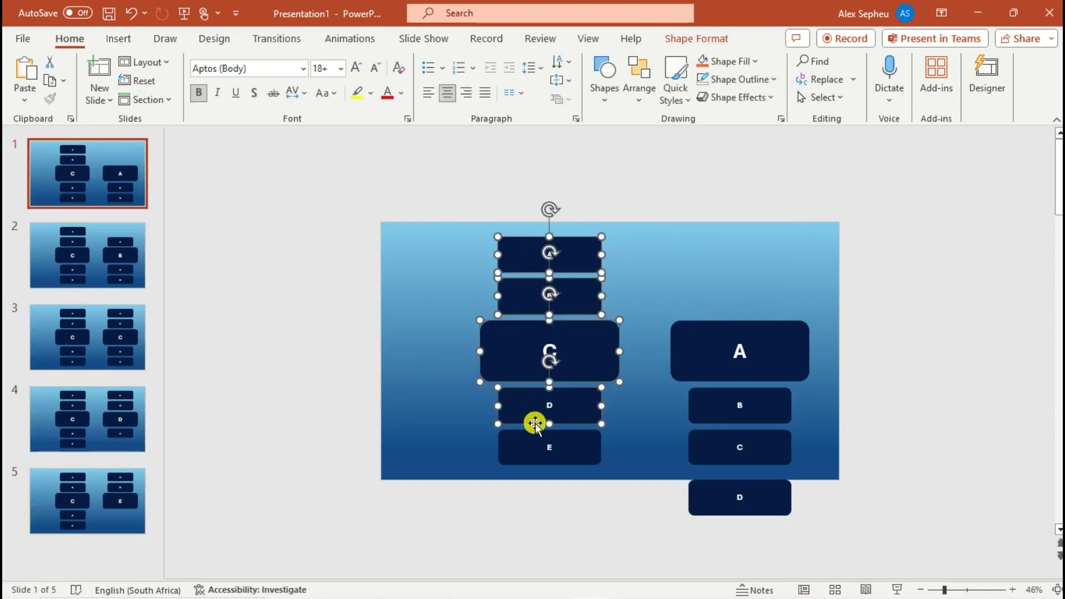
{"action": "left_click", "coordinate": [533, 452], "text": "shift"}
{"action": "key", "text": "Delete"}
Step: Delete all five left-column boxes on slide 2
{"action": "left_click", "coordinate": [107, 252]}
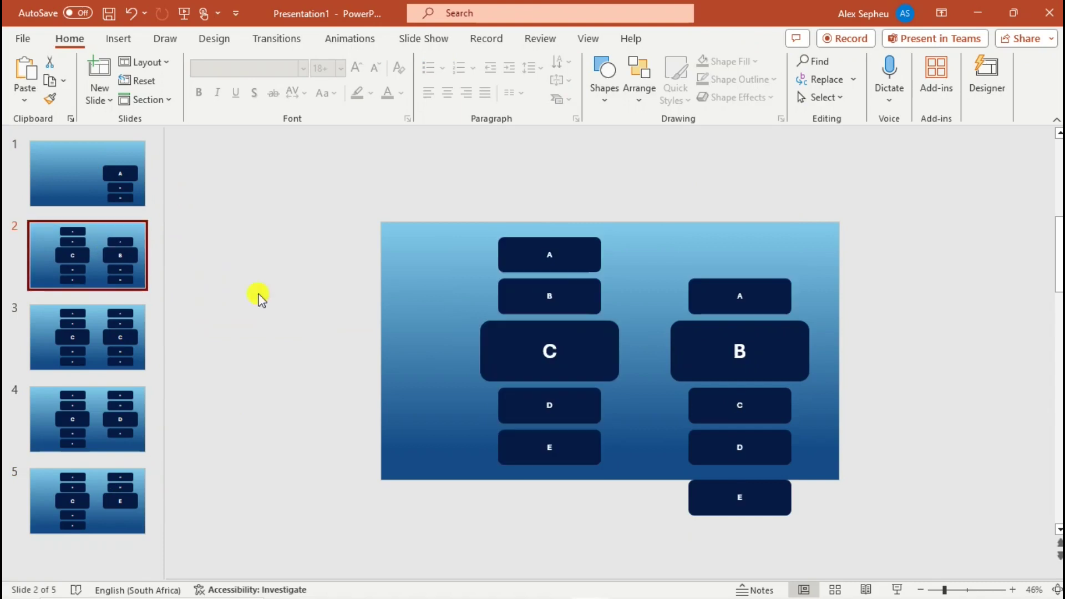
{"action": "left_click", "coordinate": [563, 257]}
{"action": "left_click", "coordinate": [555, 294], "text": "shift"}
{"action": "left_click", "coordinate": [550, 364], "text": "shift"}
{"action": "key", "text": "Delete"}
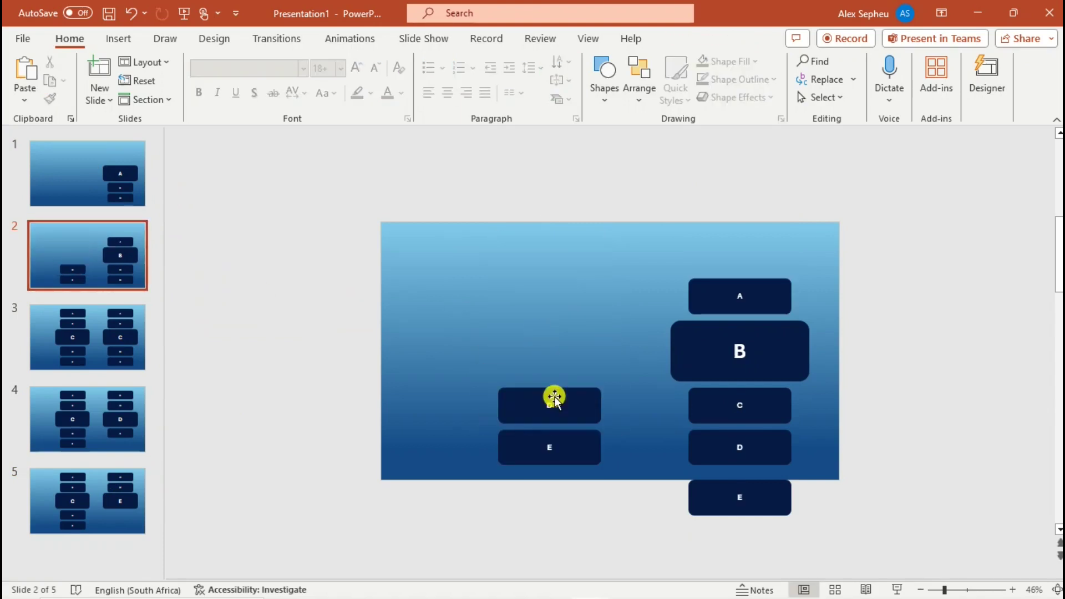
{"action": "left_click", "coordinate": [554, 405]}
{"action": "left_click", "coordinate": [554, 441], "text": "shift"}
{"action": "key", "text": "Delete"}
Step: Delete the left-column boxes on slide 3
{"action": "key", "text": "Page_Down"}
{"action": "left_click_drag", "start_coordinate": [579, 256], "coordinate": [573, 293]}
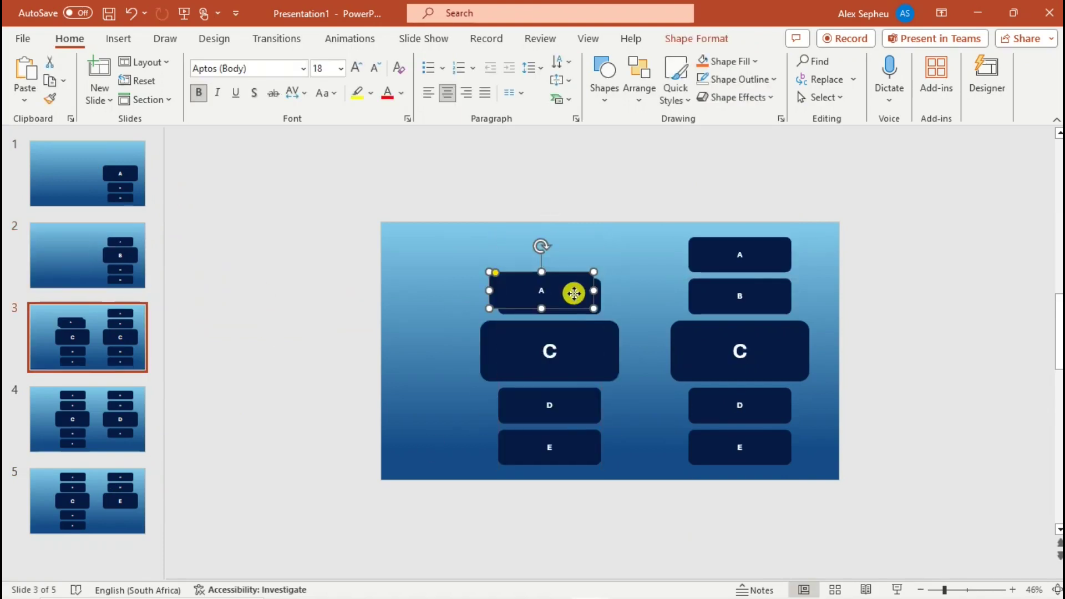
{"action": "key", "text": "Delete"}
{"action": "left_click", "coordinate": [568, 288]}
{"action": "left_click", "coordinate": [570, 351], "text": "shift"}
{"action": "left_click_drag", "start_coordinate": [570, 351], "coordinate": [571, 392]}
{"action": "left_click", "coordinate": [554, 452], "text": "shift"}
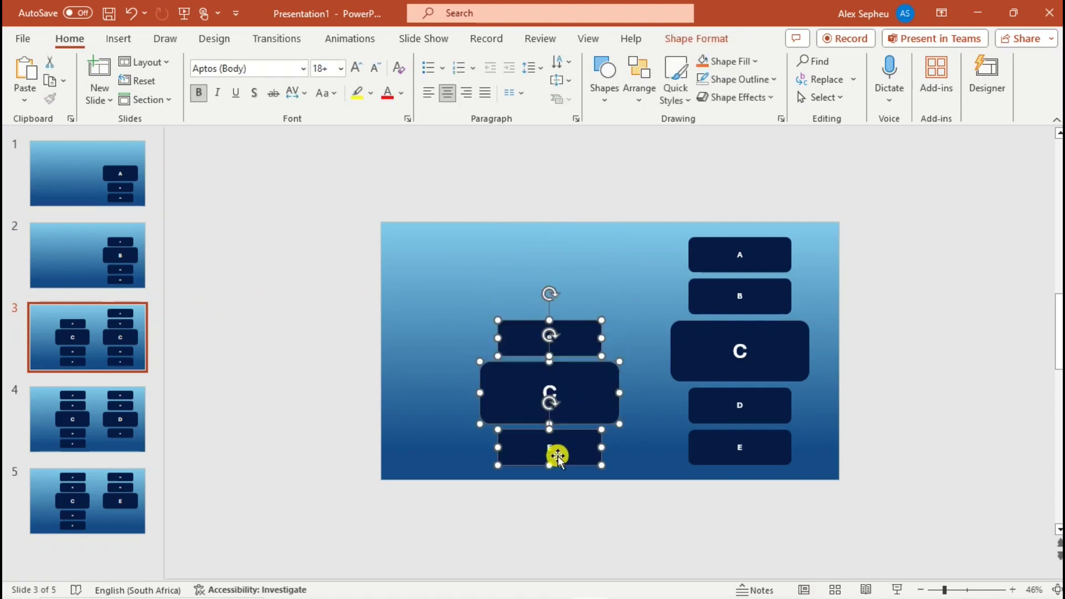
{"action": "key", "text": "Delete"}
Step: Delete the left-column boxes on slide 4
{"action": "left_click", "coordinate": [136, 397]}
{"action": "left_click", "coordinate": [549, 254]}
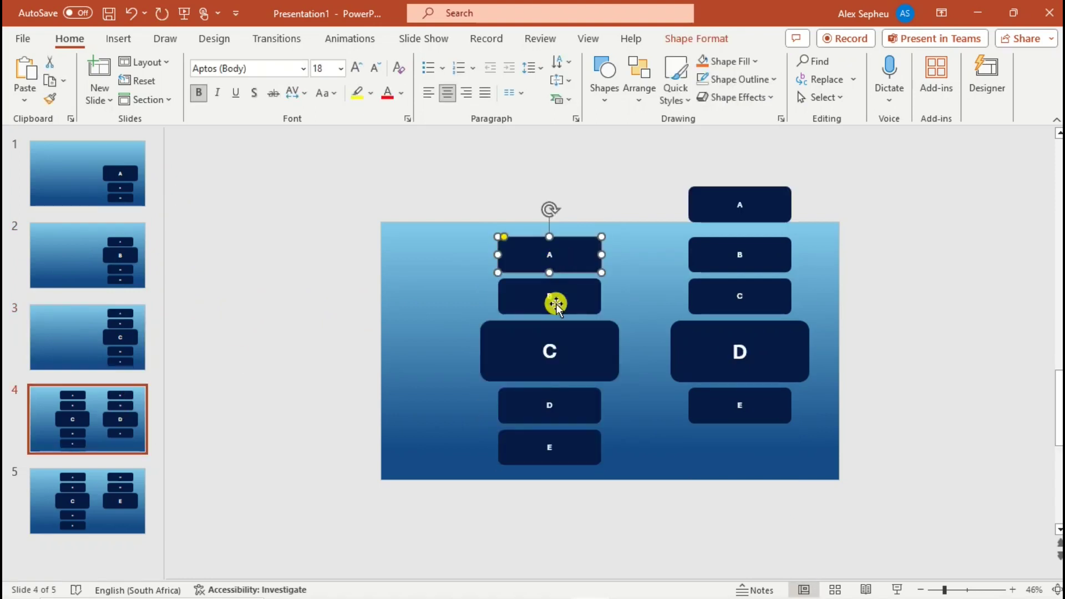
{"action": "left_click", "coordinate": [554, 301], "text": "shift"}
{"action": "left_click", "coordinate": [555, 347], "text": "shift"}
{"action": "left_click", "coordinate": [564, 445], "text": "shift"}
{"action": "key", "text": "Delete"}
Step: Delete the left-column boxes on slide 5, then start the slide show from slide 1
{"action": "key", "text": "Page_Down"}
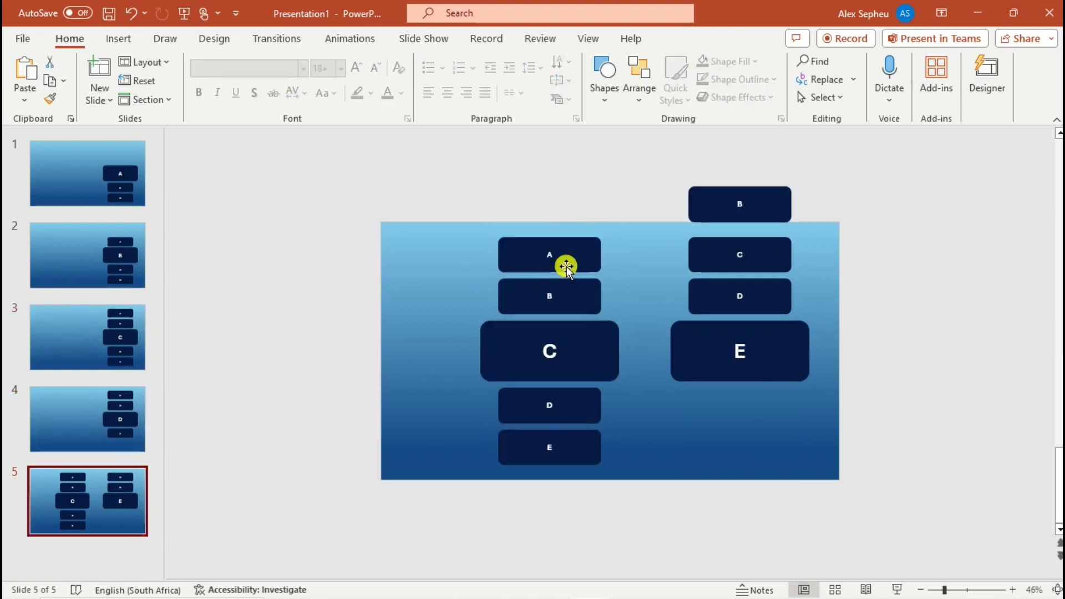
{"action": "left_click", "coordinate": [563, 261]}
{"action": "left_click", "coordinate": [565, 298], "text": "shift"}
{"action": "left_click", "coordinate": [538, 410], "text": "shift"}
{"action": "left_click", "coordinate": [538, 448], "text": "shift"}
{"action": "key", "text": "Delete"}
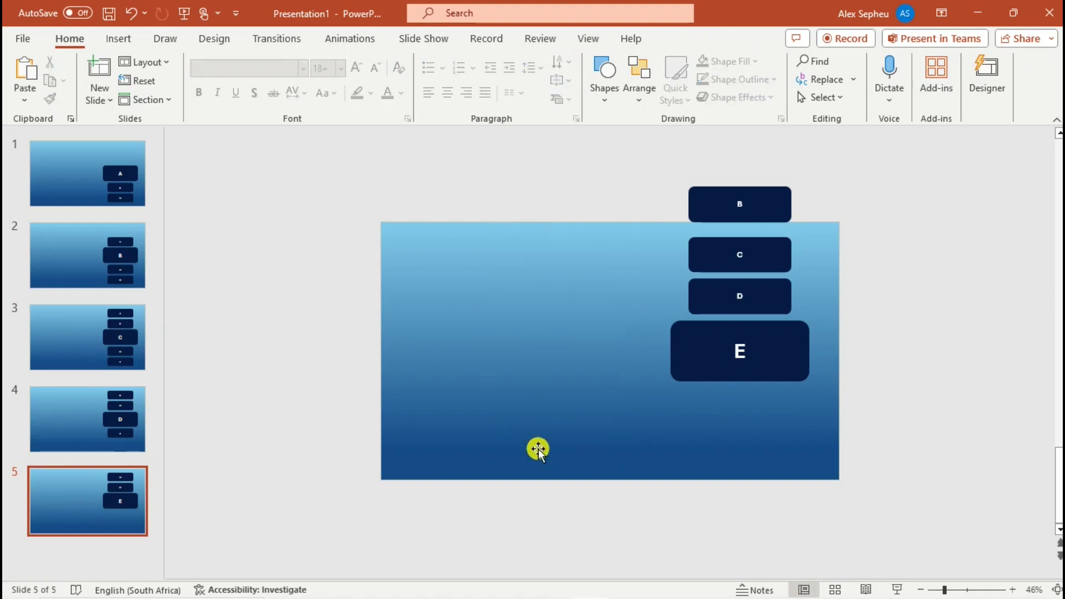
{"action": "left_click", "coordinate": [118, 174]}
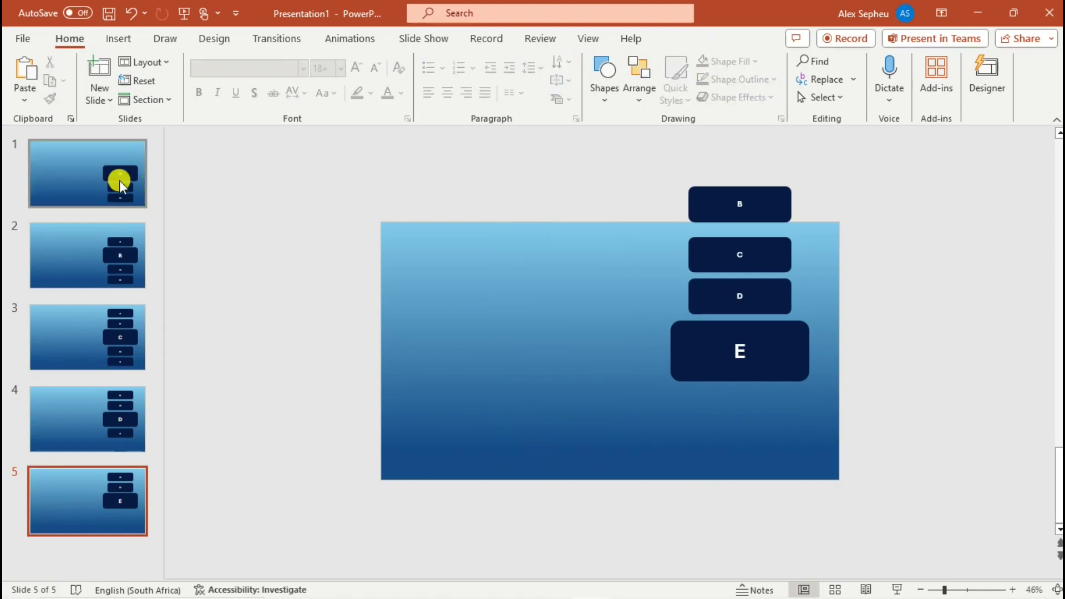
{"action": "left_click", "coordinate": [895, 589]}
Step: Advance through the slide show, step back one slide, then exit to slide 2
{"action": "left_click", "coordinate": [887, 561]}
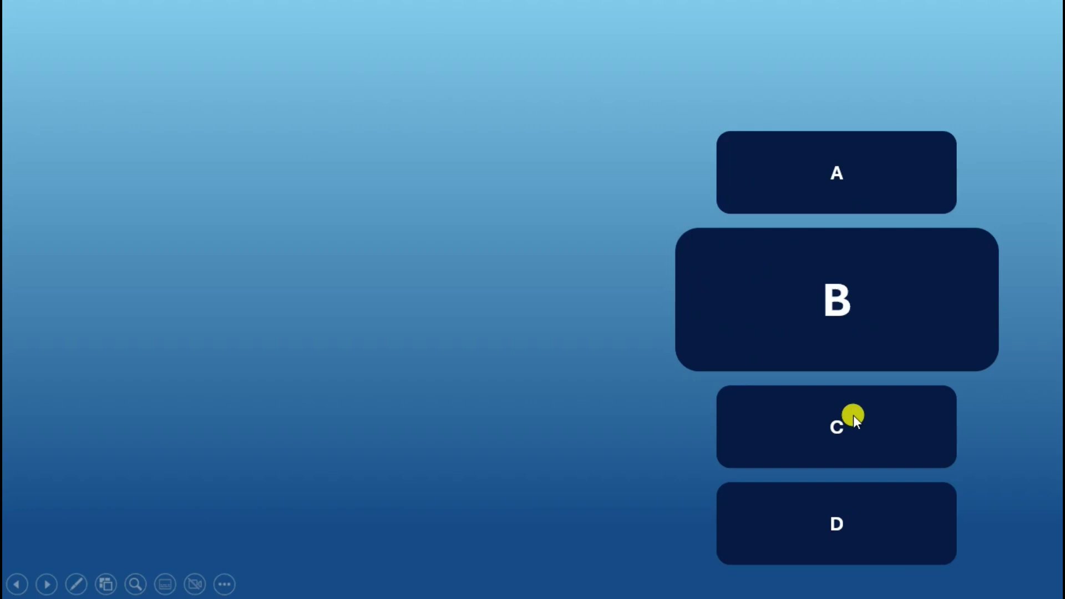
{"action": "left_click", "coordinate": [853, 415]}
{"action": "left_click", "coordinate": [853, 415]}
{"action": "left_click", "coordinate": [853, 415]}
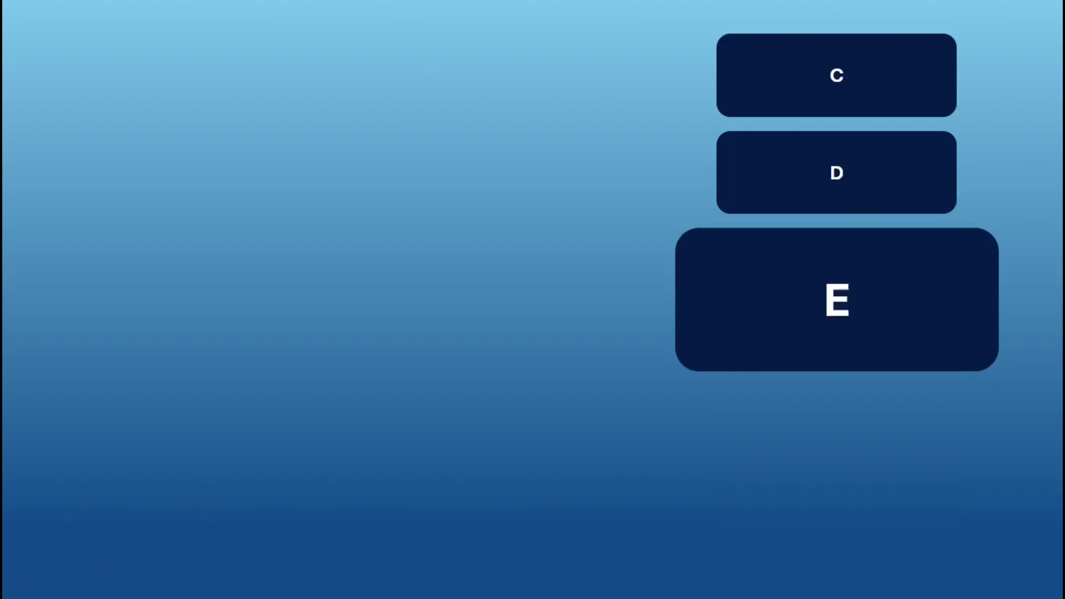
{"action": "key", "text": "Left"}
{"action": "key", "text": "Left"}
{"action": "key", "text": "Left"}
{"action": "key", "text": "Left"}
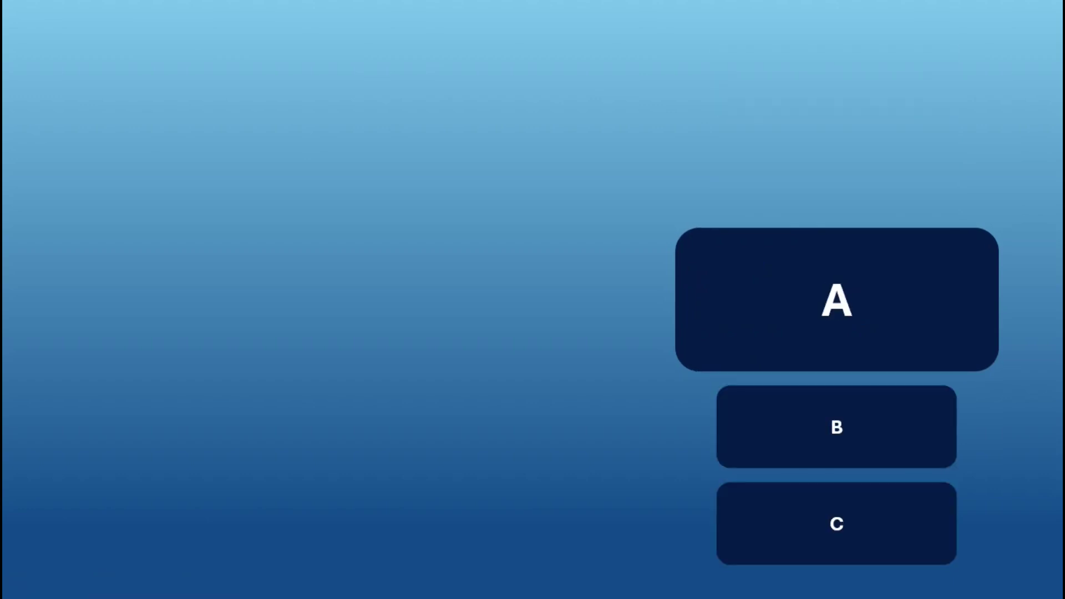
{"action": "key", "text": "Escape"}
{"action": "left_click", "coordinate": [111, 248]}
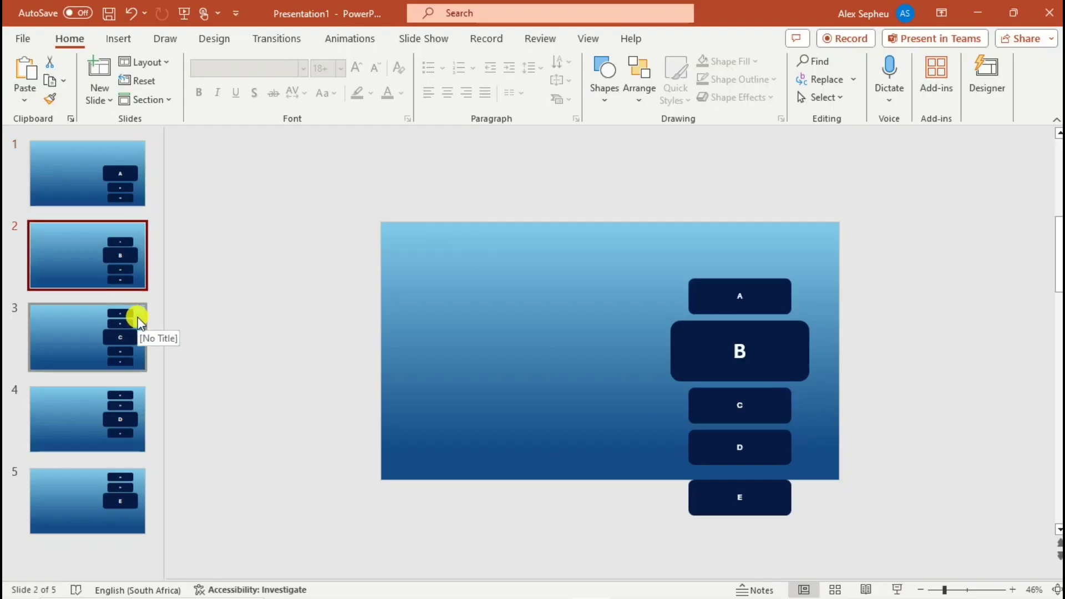
Step: Select slides 2–5 and apply the Morph transition, leaving effect options unchanged
{"action": "left_click", "coordinate": [109, 420], "text": "shift"}
{"action": "left_click", "coordinate": [111, 499], "text": "shift"}
{"action": "left_click", "coordinate": [276, 38]}
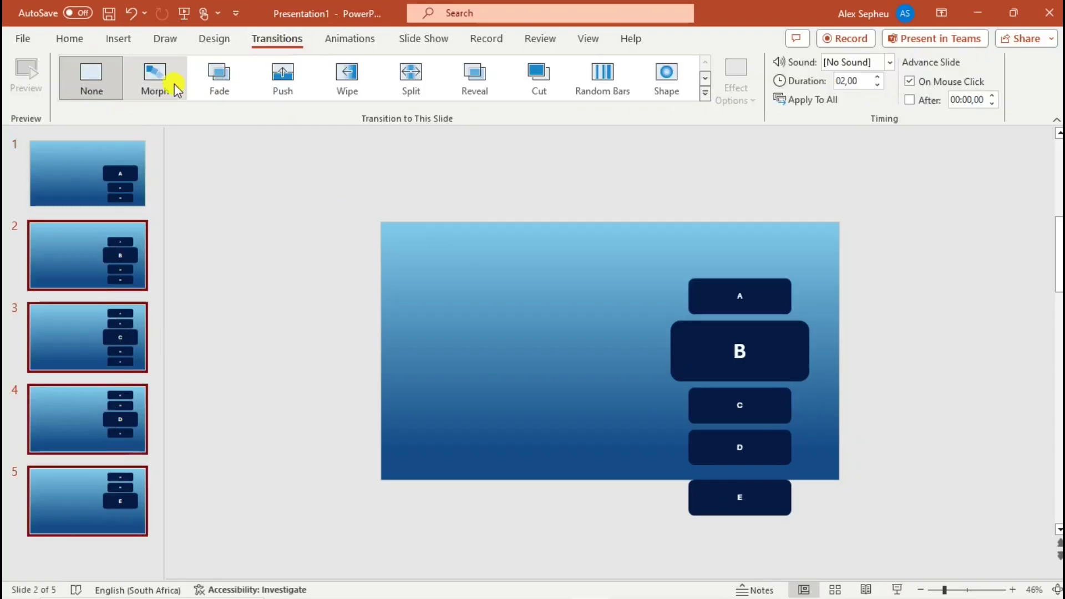
{"action": "left_click", "coordinate": [157, 80]}
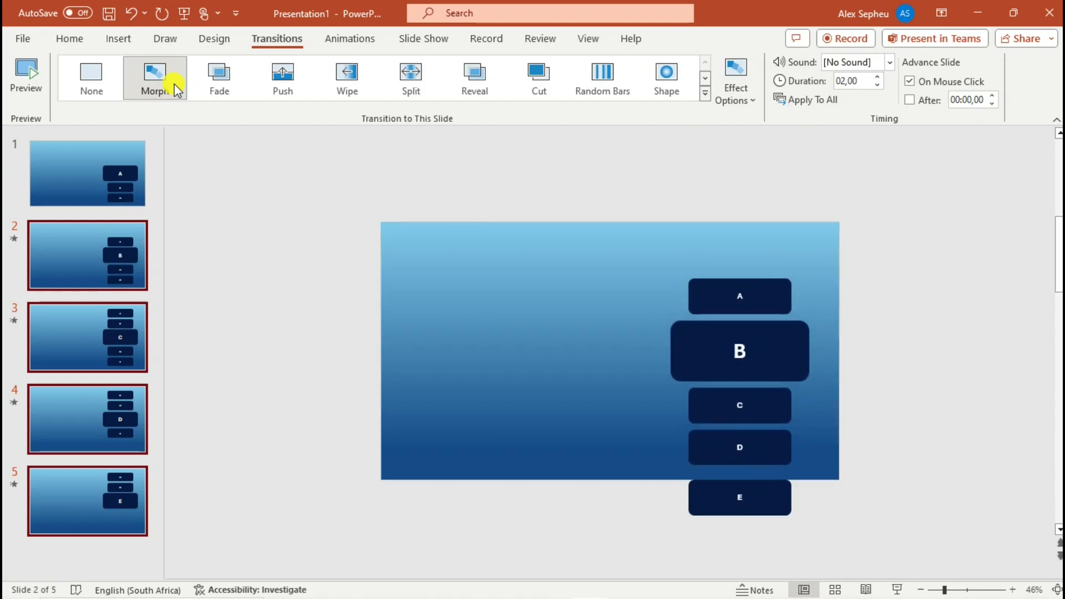
{"action": "left_click", "coordinate": [745, 101]}
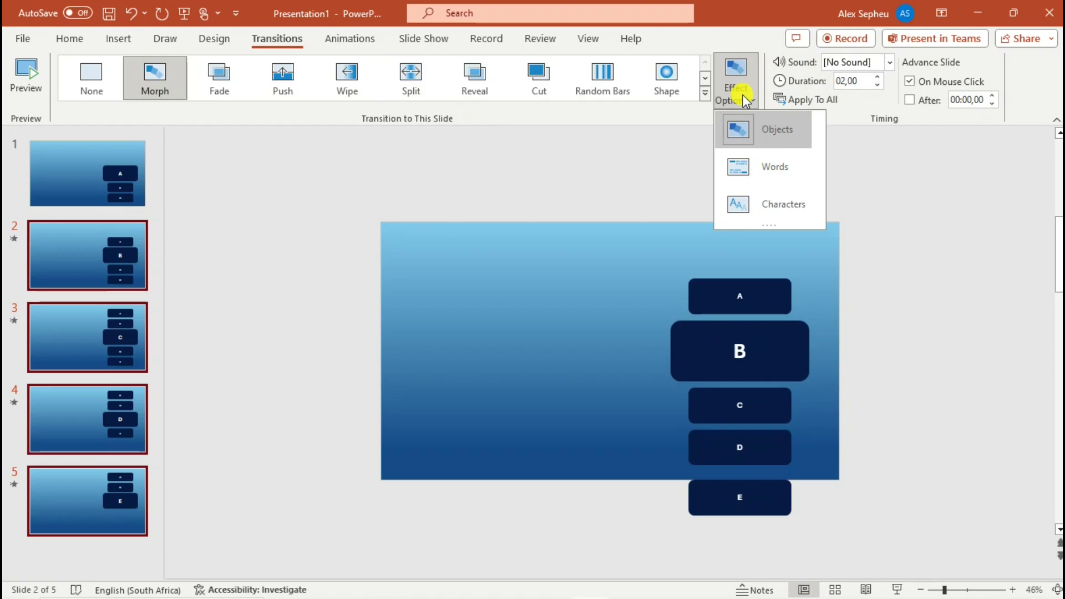
{"action": "left_click", "coordinate": [928, 157]}
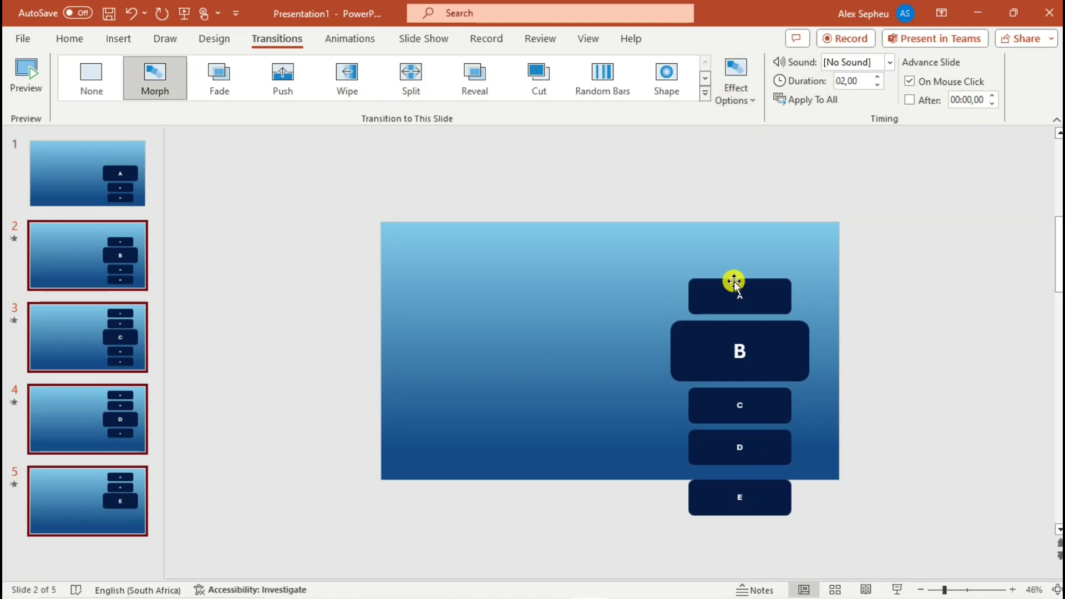
Step: Preview the slide show from slide 2 through the E slide, then back to D
{"action": "left_click", "coordinate": [888, 592]}
{"action": "left_click", "coordinate": [817, 501]}
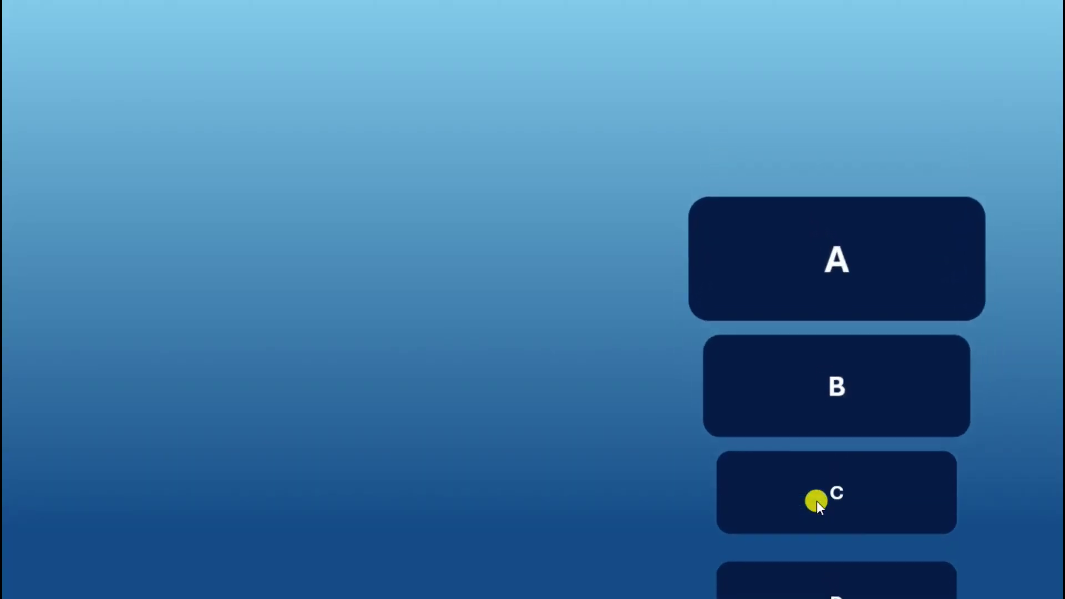
{"action": "key", "text": "space"}
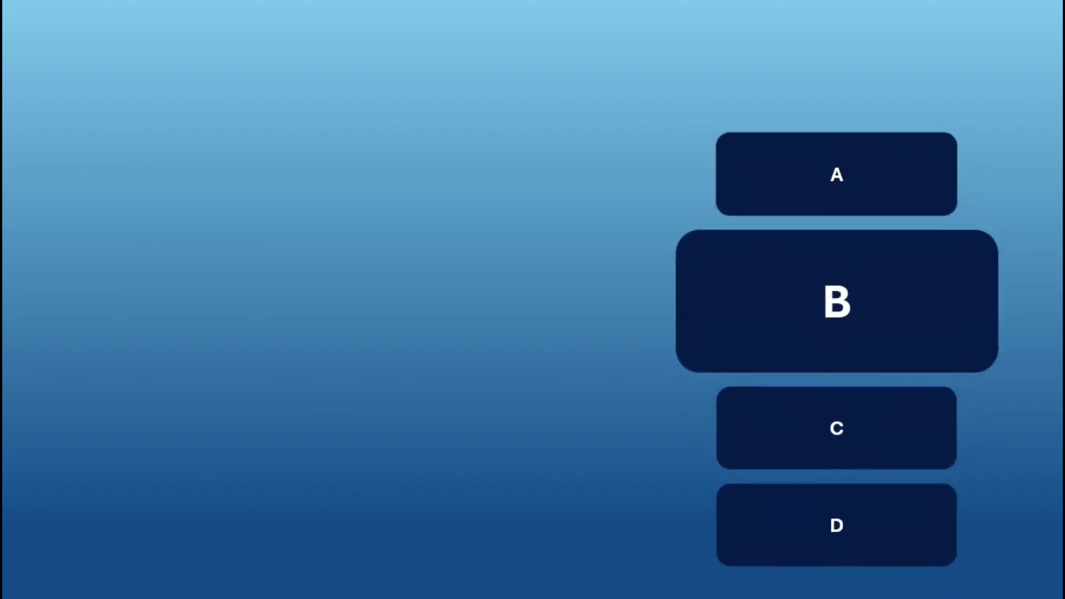
{"action": "key", "text": "Left"}
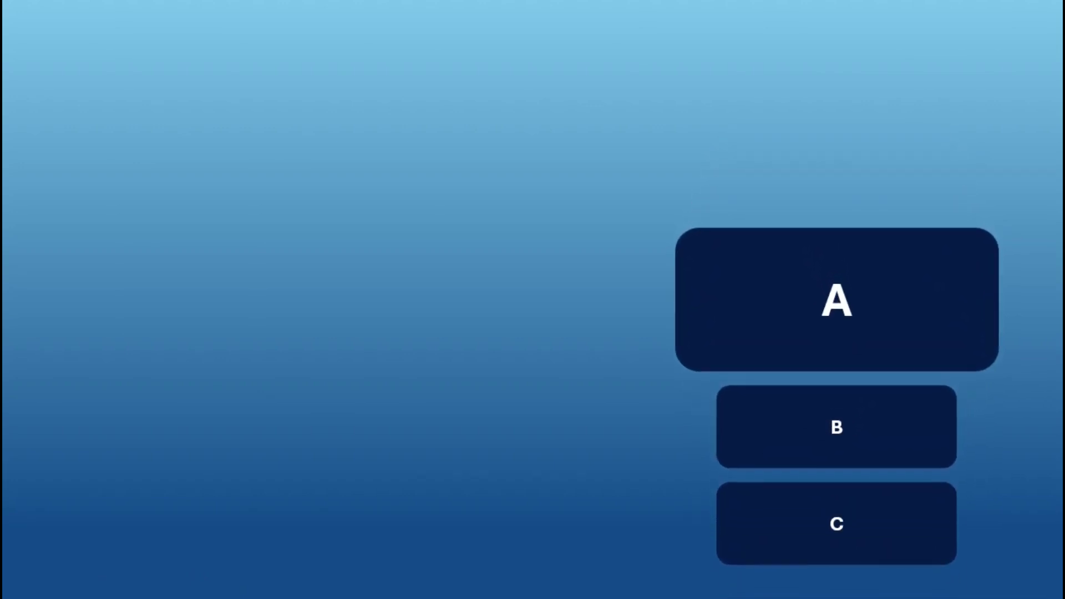
{"action": "key", "text": "Right"}
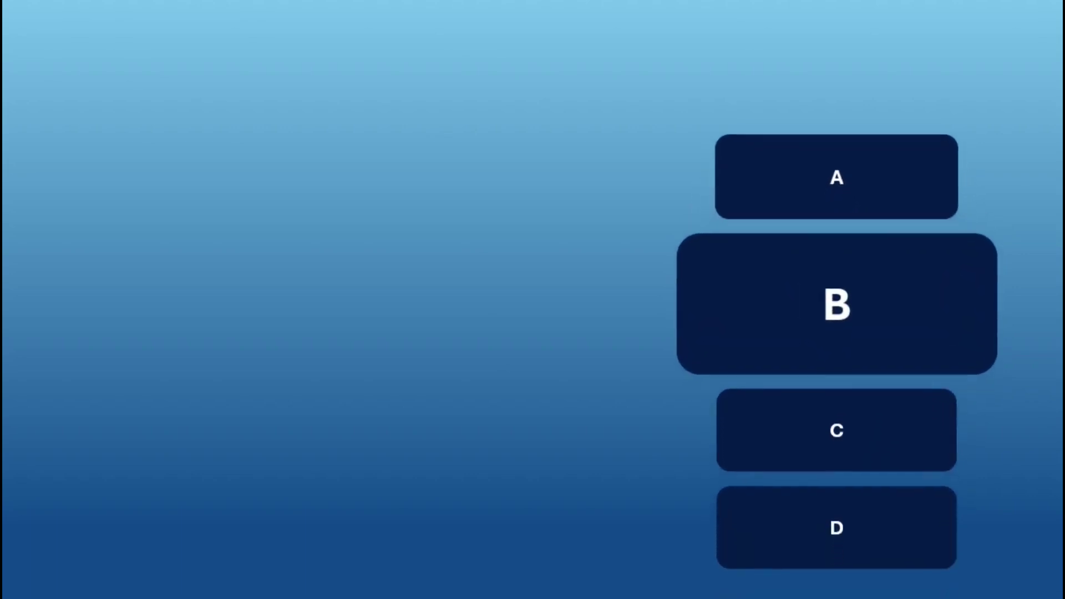
{"action": "key", "text": "Right"}
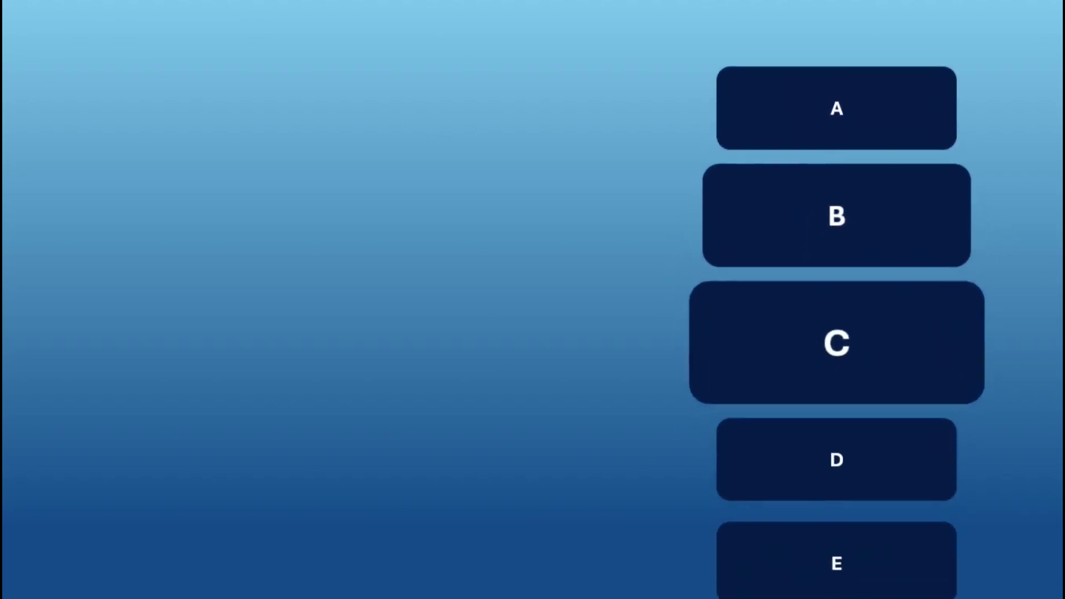
{"action": "key", "text": "Right"}
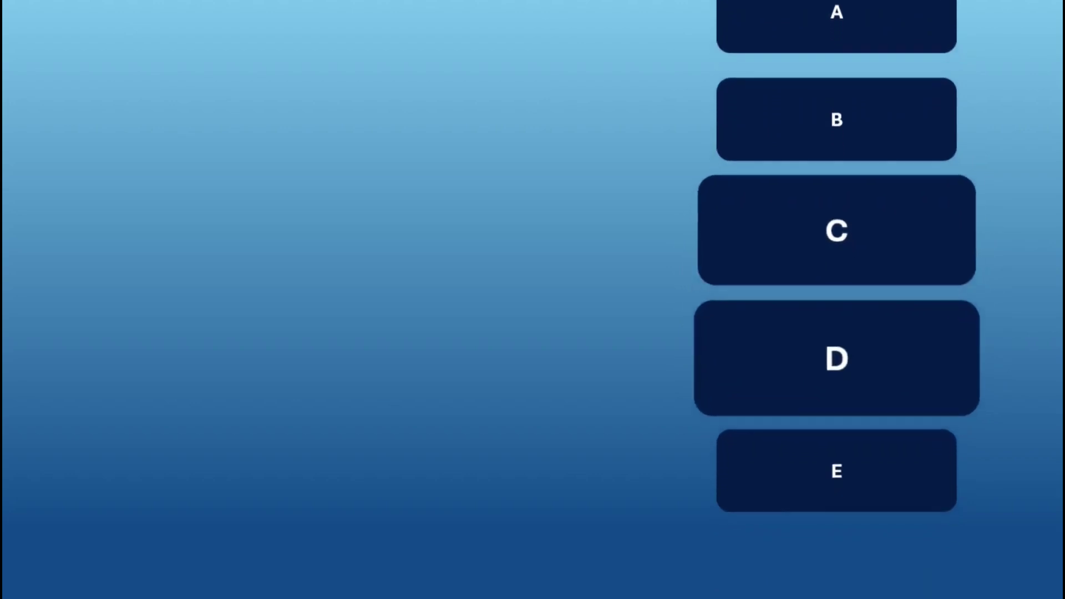
{"action": "key", "text": "Right"}
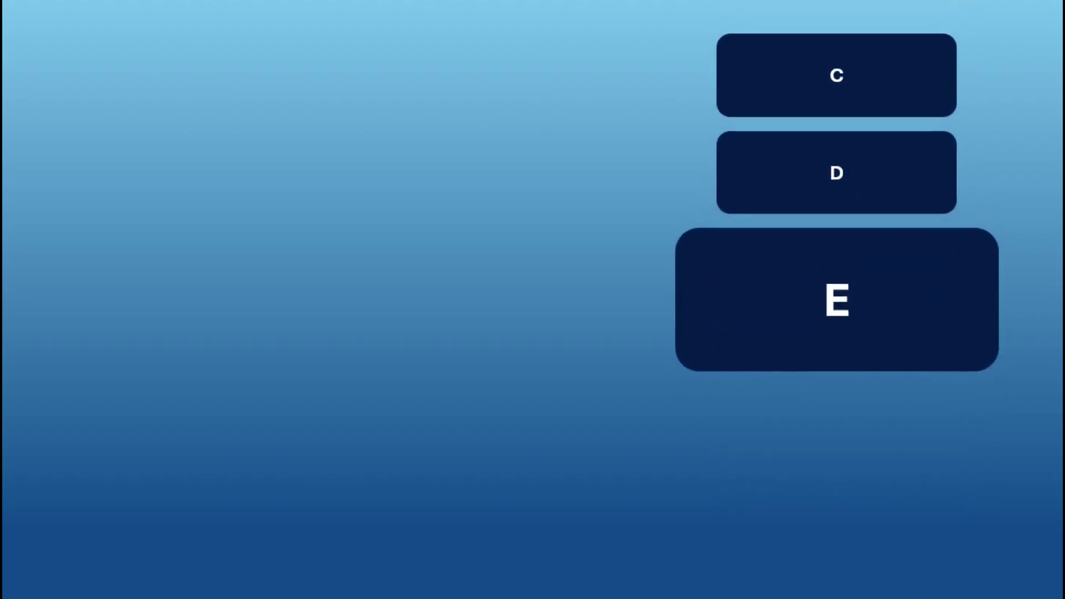
{"action": "key", "text": "Left"}
Step: Leave the slideshow and select slides 2 through 5 for the transition change
{"action": "key", "text": "Escape"}
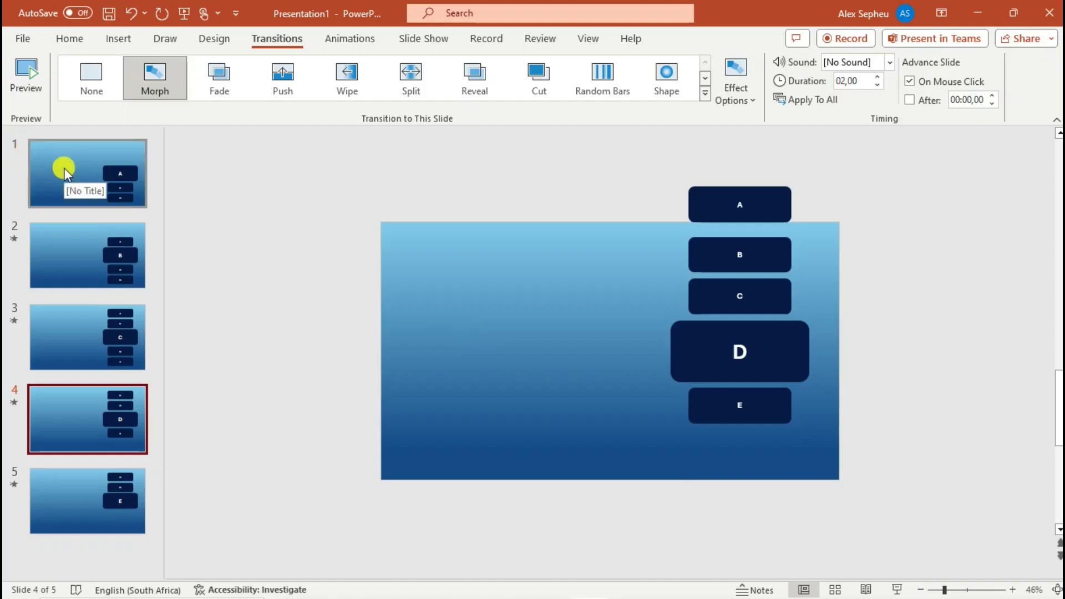
{"action": "left_click", "coordinate": [81, 159]}
{"action": "left_click", "coordinate": [88, 238]}
{"action": "left_click", "coordinate": [118, 332], "text": "ctrl"}
{"action": "left_click", "coordinate": [118, 419], "text": "ctrl"}
{"action": "left_click", "coordinate": [114, 488], "text": "ctrl"}
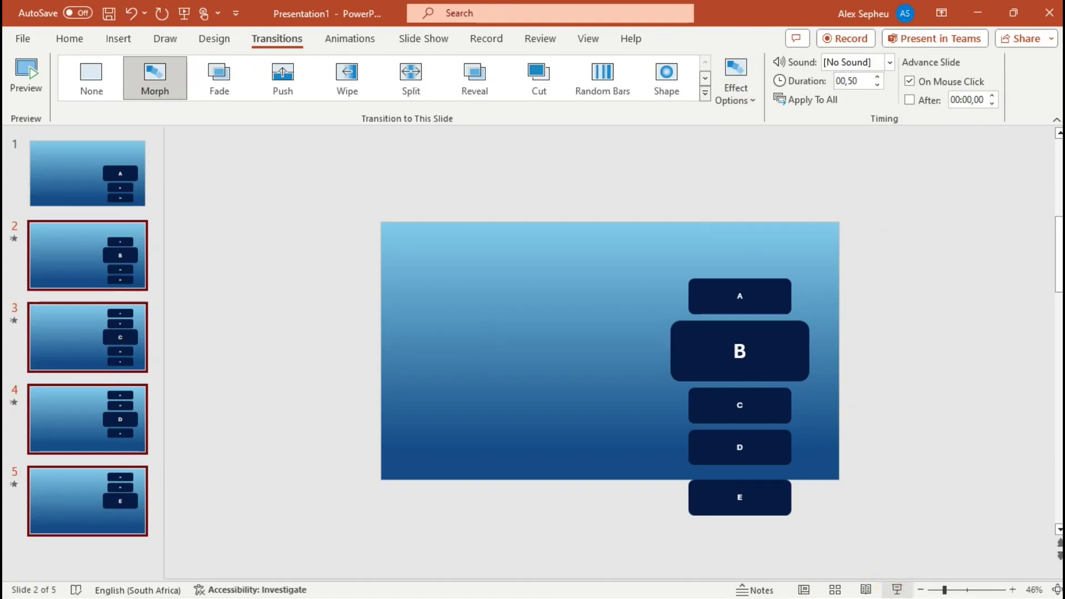
Step: Play the slideshow from slide 2, stepping forward and back through the C, D and E slides
{"action": "key", "text": "shift+F5"}
{"action": "left_click", "coordinate": [808, 447]}
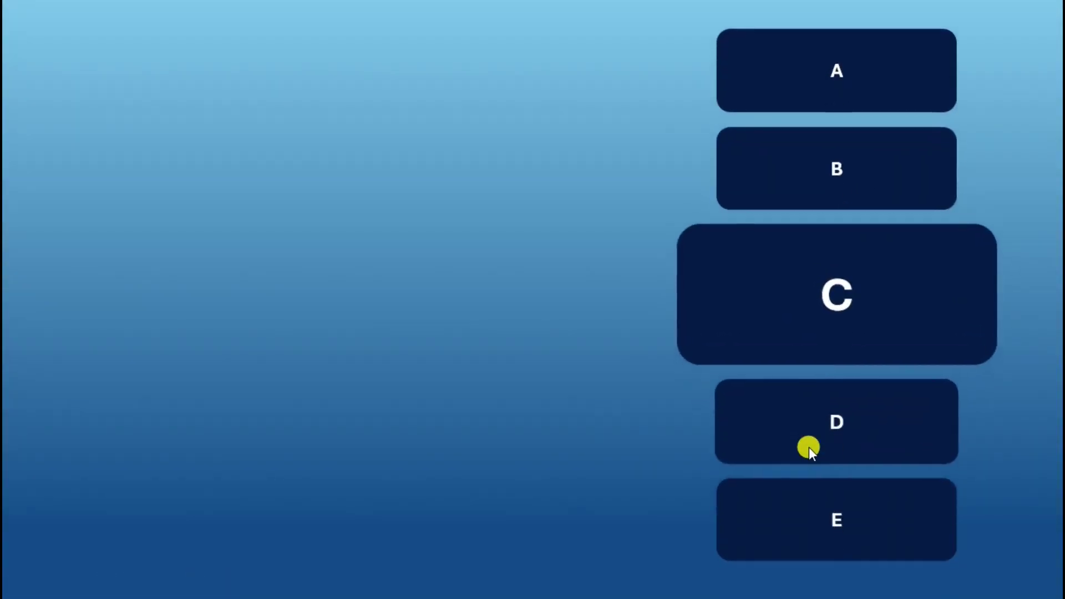
{"action": "left_click", "coordinate": [809, 447]}
{"action": "left_click", "coordinate": [809, 447]}
{"action": "key", "text": "Left"}
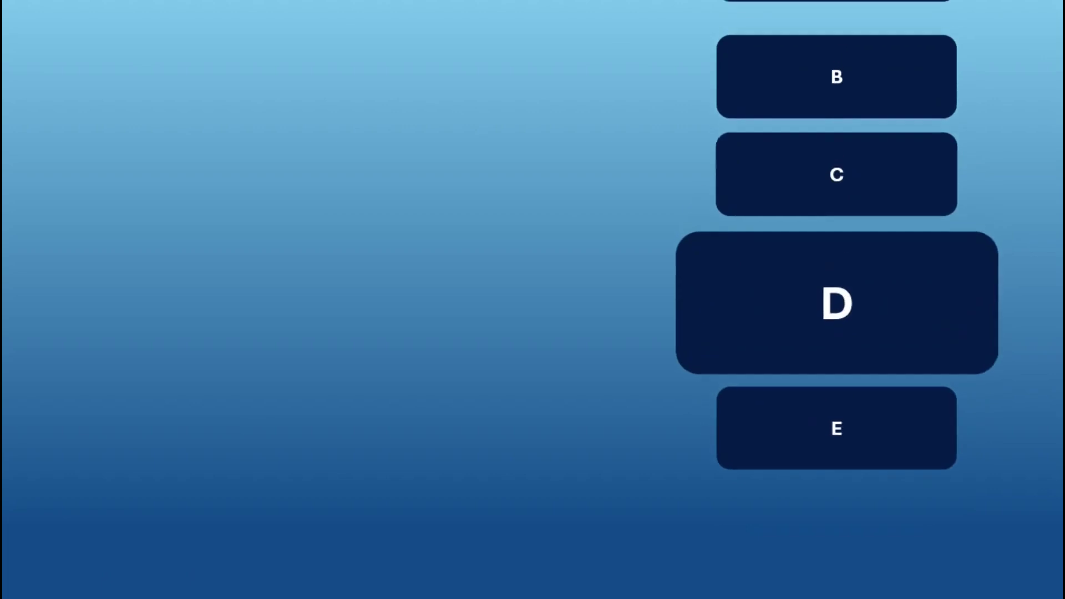
{"action": "key", "text": "Left"}
{"action": "key", "text": "Left"}
{"action": "key", "text": "Left"}
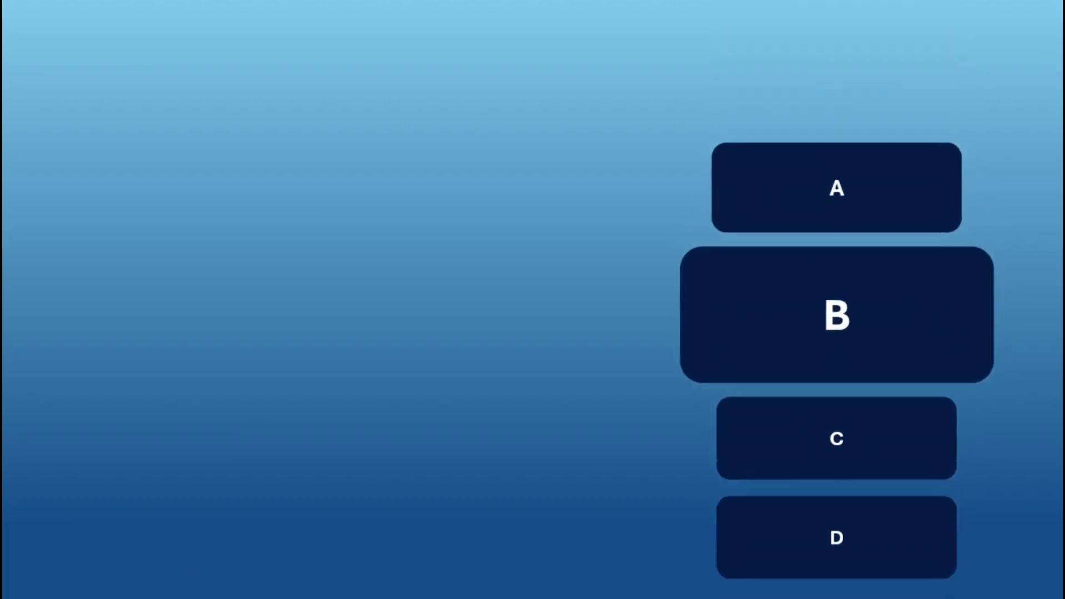
{"action": "key", "text": "Right"}
{"action": "key", "text": "Right"}
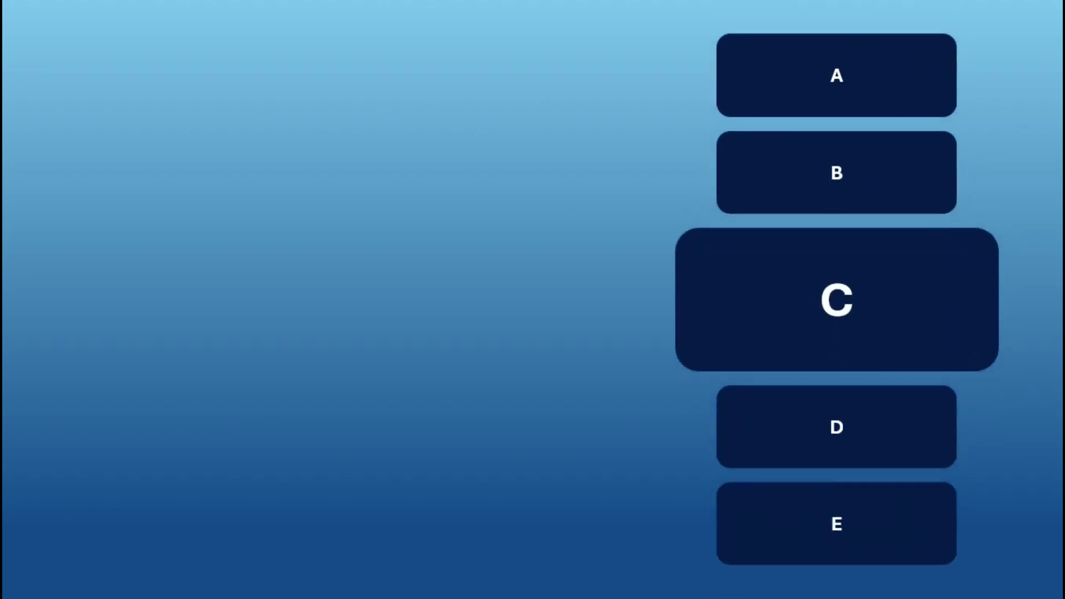
{"action": "key", "text": "Right"}
{"action": "key", "text": "Left"}
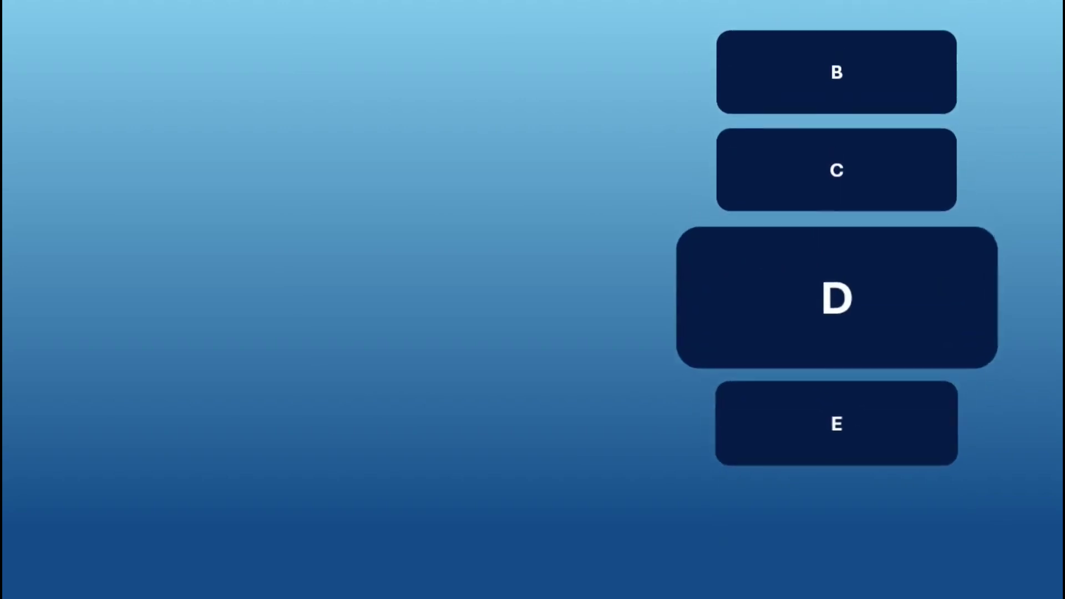
{"action": "key", "text": "Left"}
{"action": "key", "text": "Escape"}
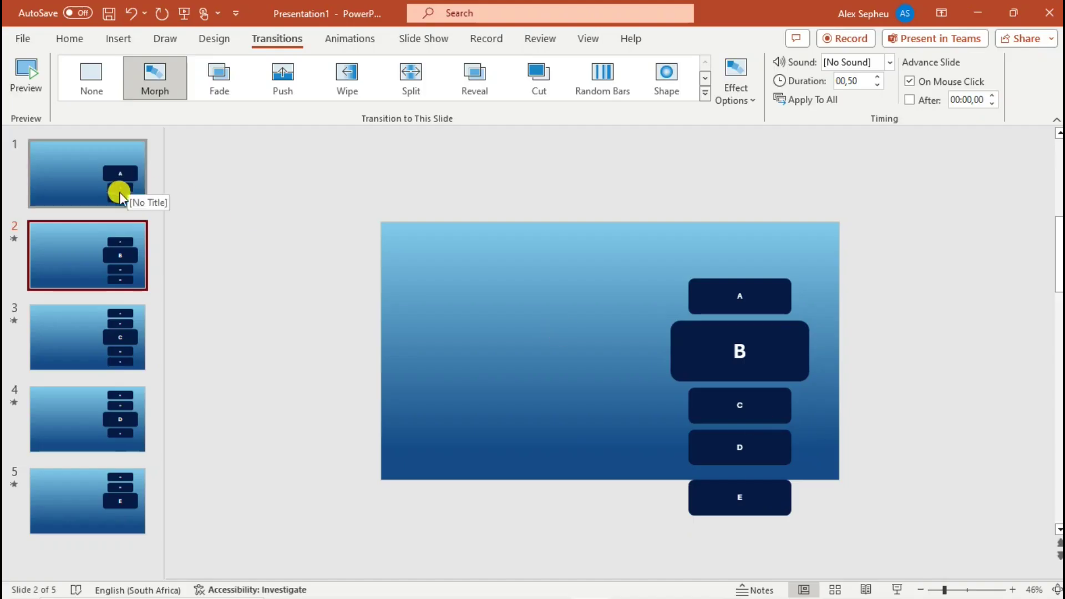
Step: Give the transitions on slides 2–5 the Click sound
{"action": "left_click", "coordinate": [119, 192]}
{"action": "left_click", "coordinate": [108, 230]}
{"action": "left_click", "coordinate": [118, 339], "text": "shift"}
{"action": "left_click", "coordinate": [113, 401], "text": "shift"}
{"action": "left_click", "coordinate": [113, 488], "text": "shift"}
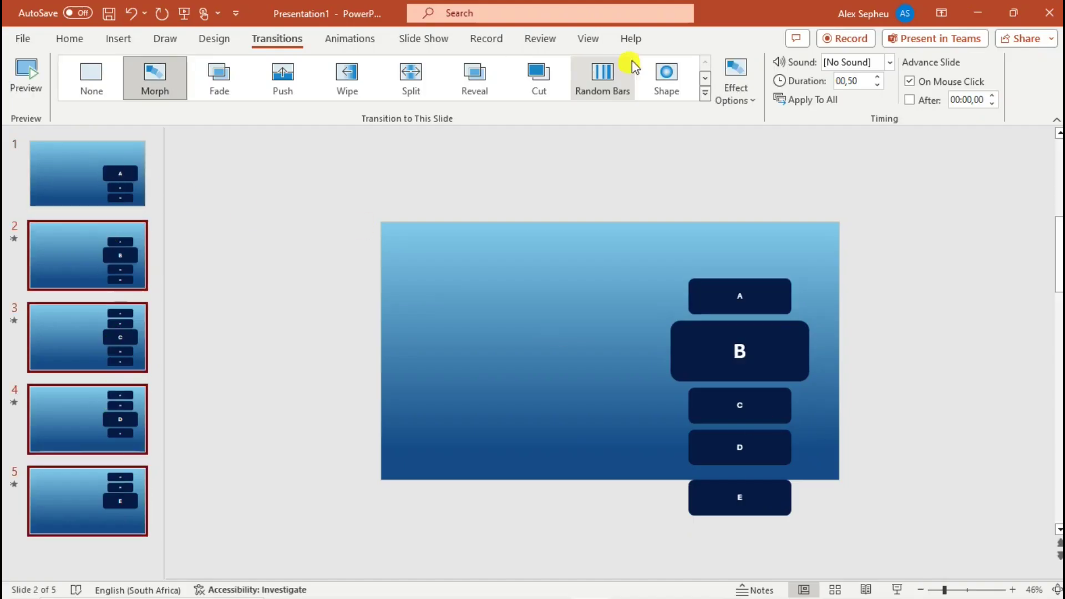
{"action": "left_click", "coordinate": [890, 62]}
{"action": "left_click", "coordinate": [904, 246]}
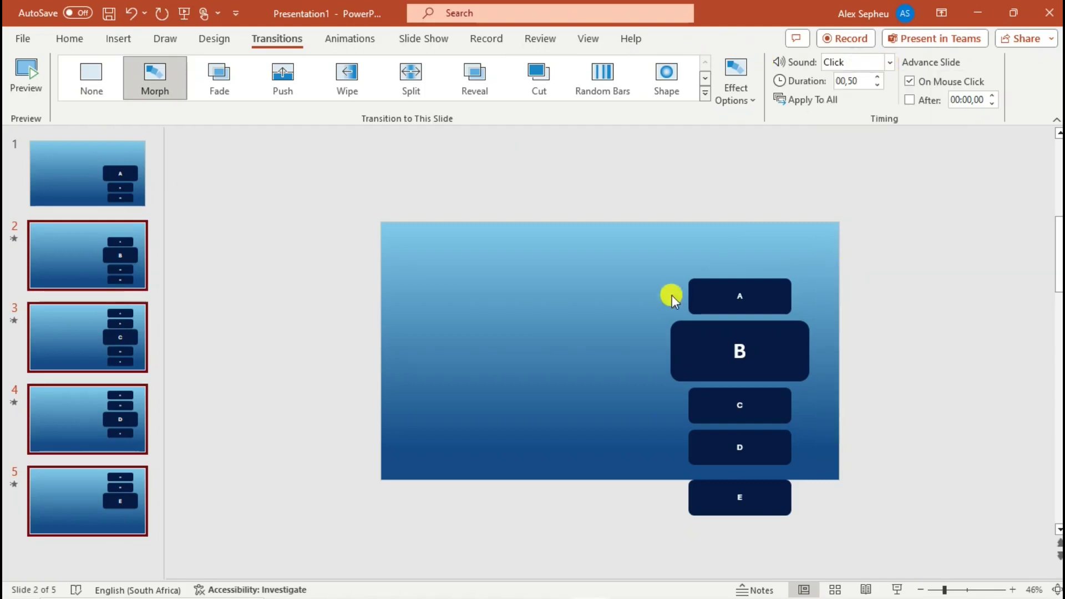
Step: Rerun the slideshow from slide 2 to check the Click sound on the C, D and E slides
{"action": "left_click", "coordinate": [890, 590]}
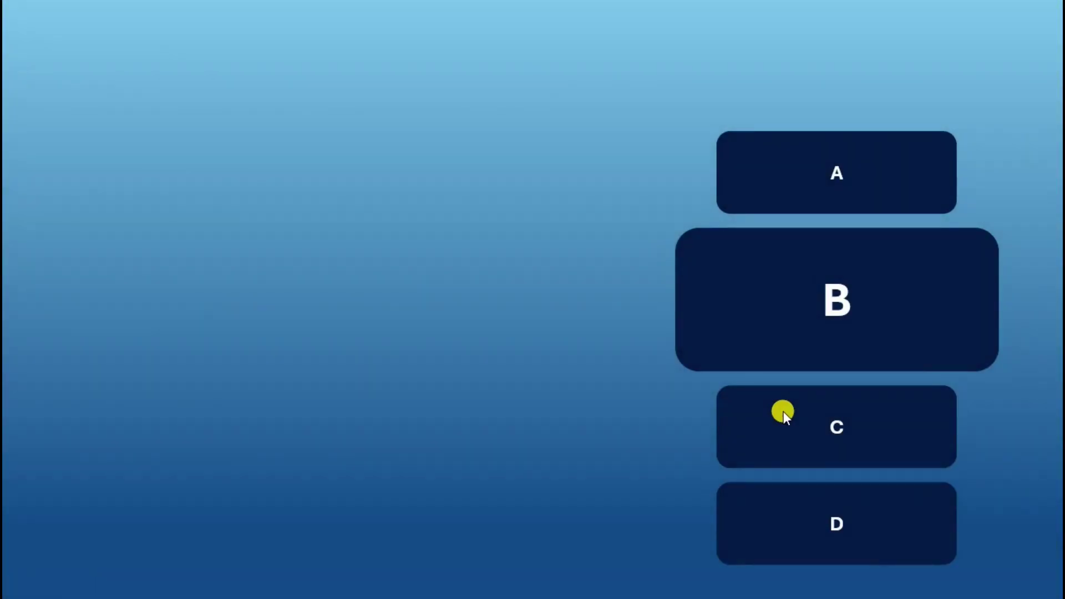
{"action": "left_click", "coordinate": [784, 411]}
{"action": "left_click", "coordinate": [783, 411]}
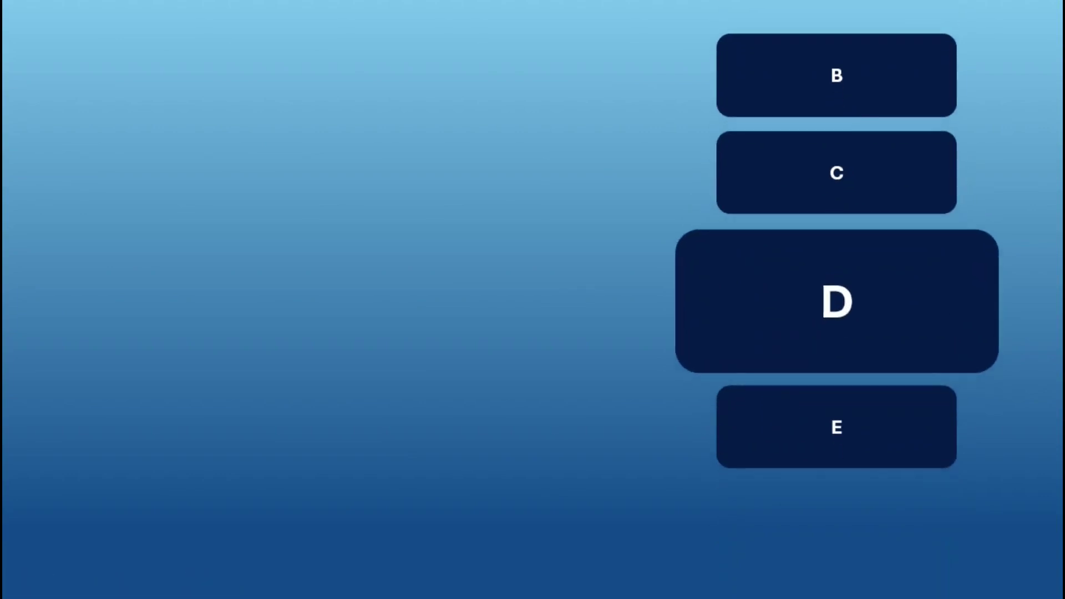
{"action": "key", "text": "Right"}
{"action": "key", "text": "Left"}
{"action": "key", "text": "Left"}
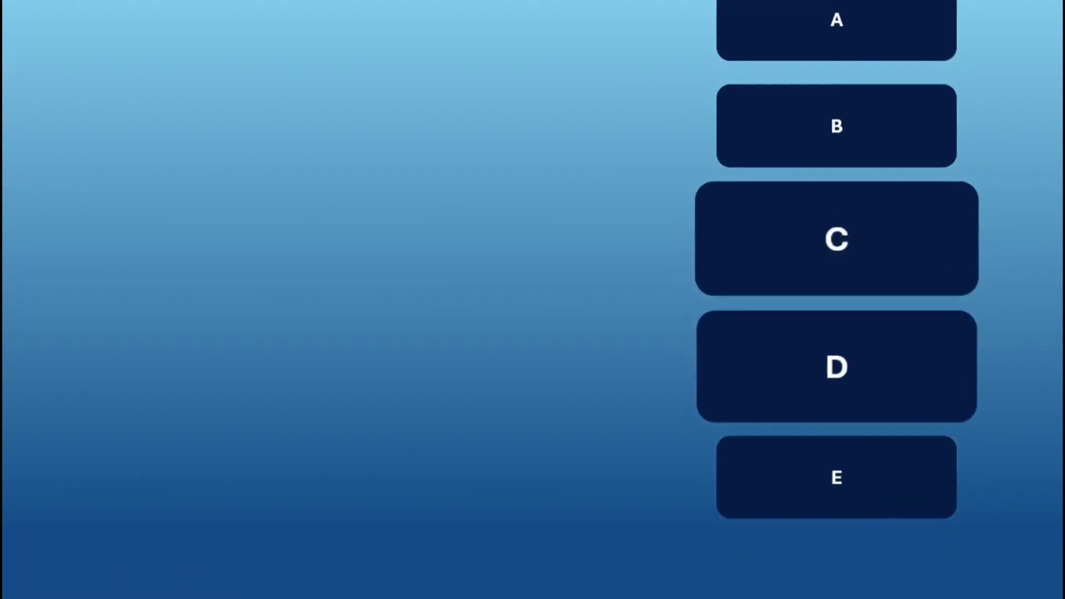
{"action": "key", "text": "Left"}
{"action": "key", "text": "Left"}
{"action": "key", "text": "Right"}
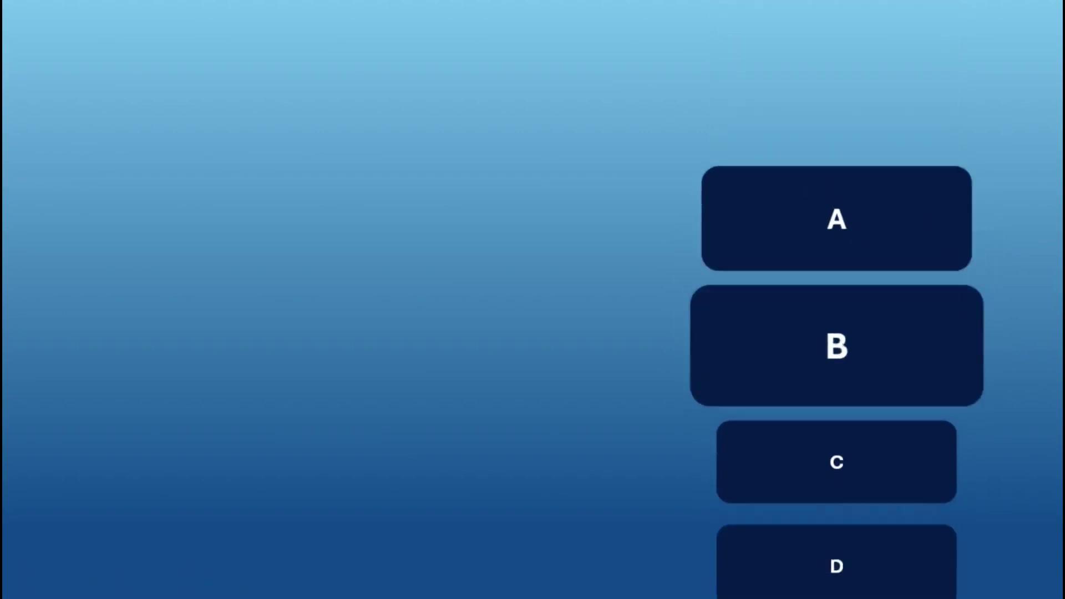
{"action": "key", "text": "Right"}
Step: Draw a text box near the top of slide 1 reading SELECT YOUR AVATAR
{"action": "key", "text": "Escape"}
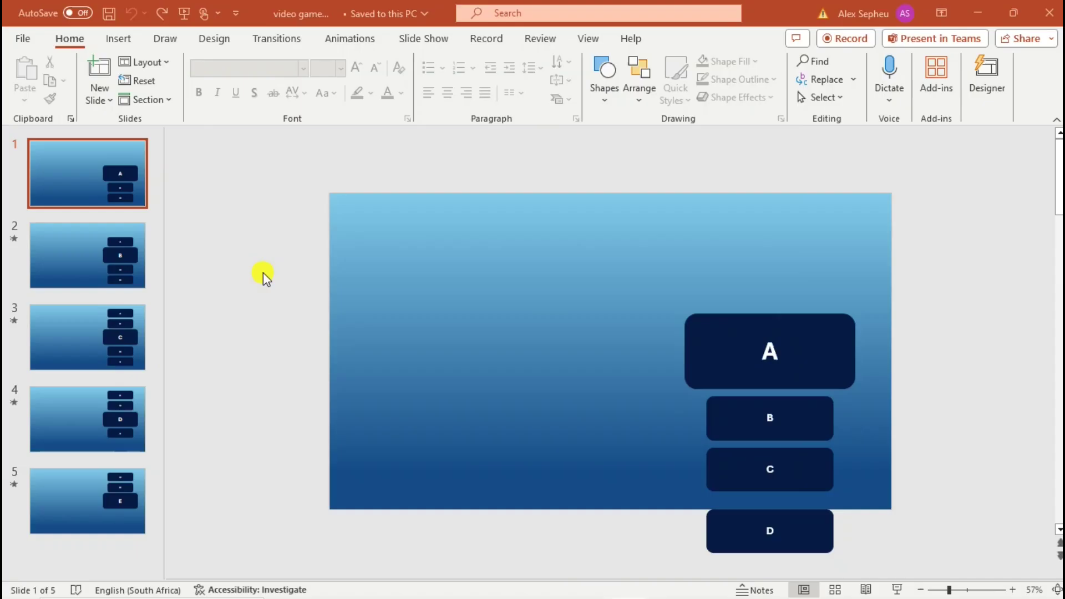
{"action": "left_click", "coordinate": [127, 43]}
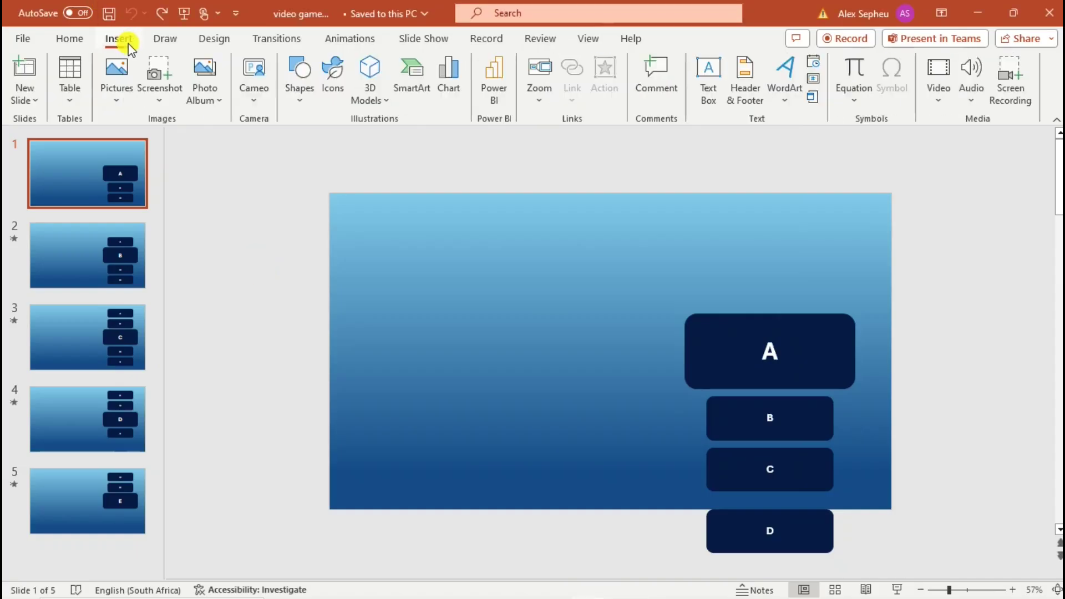
{"action": "left_click", "coordinate": [710, 77]}
{"action": "left_click_drag", "start_coordinate": [401, 216], "coordinate": [671, 255]}
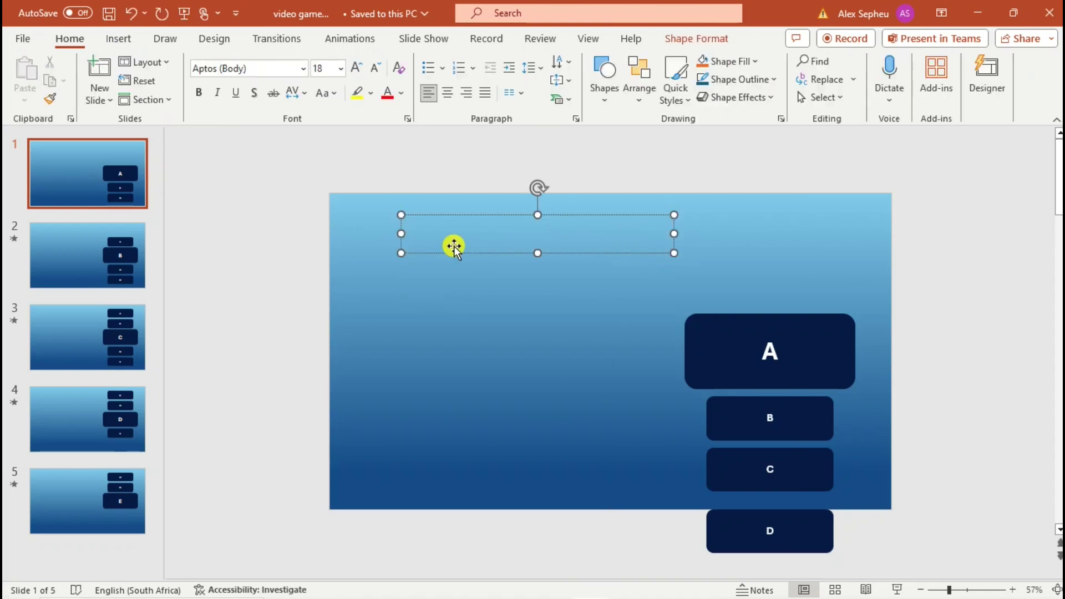
{"action": "type", "text": "SELECT YOUR AVATAR"}
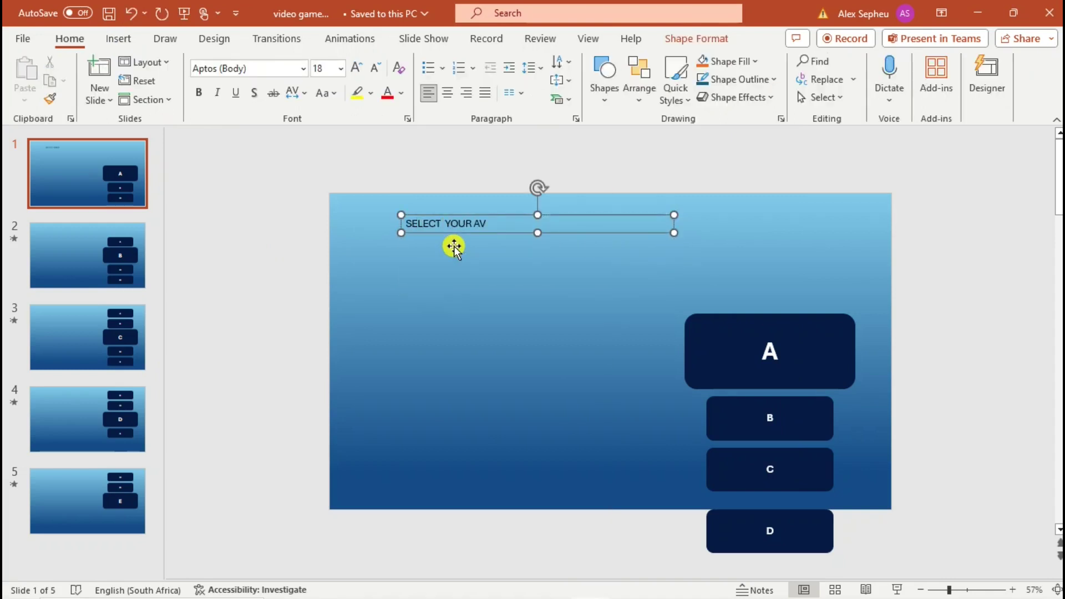
Step: Set the SELECT YOUR AVATAR text to 40 pt
{"action": "left_click", "coordinate": [340, 68]}
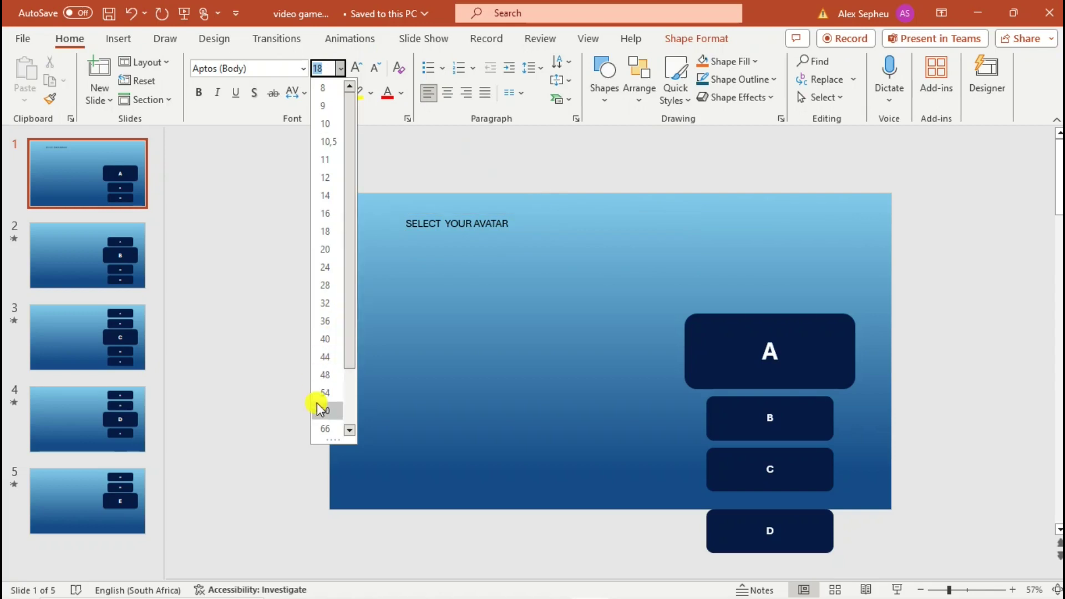
{"action": "left_click", "coordinate": [510, 222]}
{"action": "left_click_drag", "start_coordinate": [508, 221], "coordinate": [404, 224]}
{"action": "left_click", "coordinate": [340, 68]}
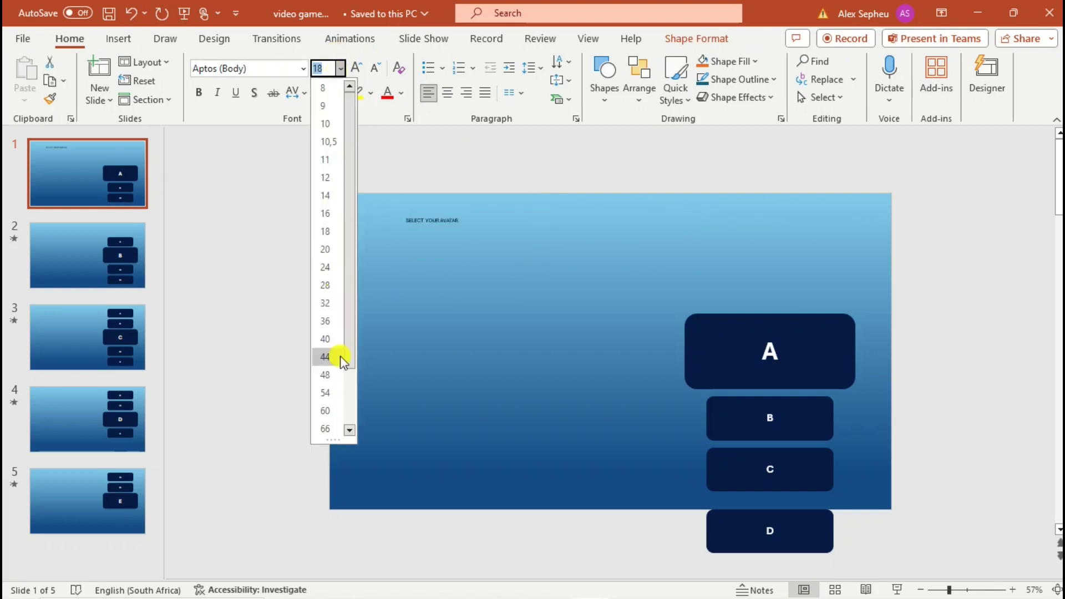
{"action": "left_click", "coordinate": [328, 345]}
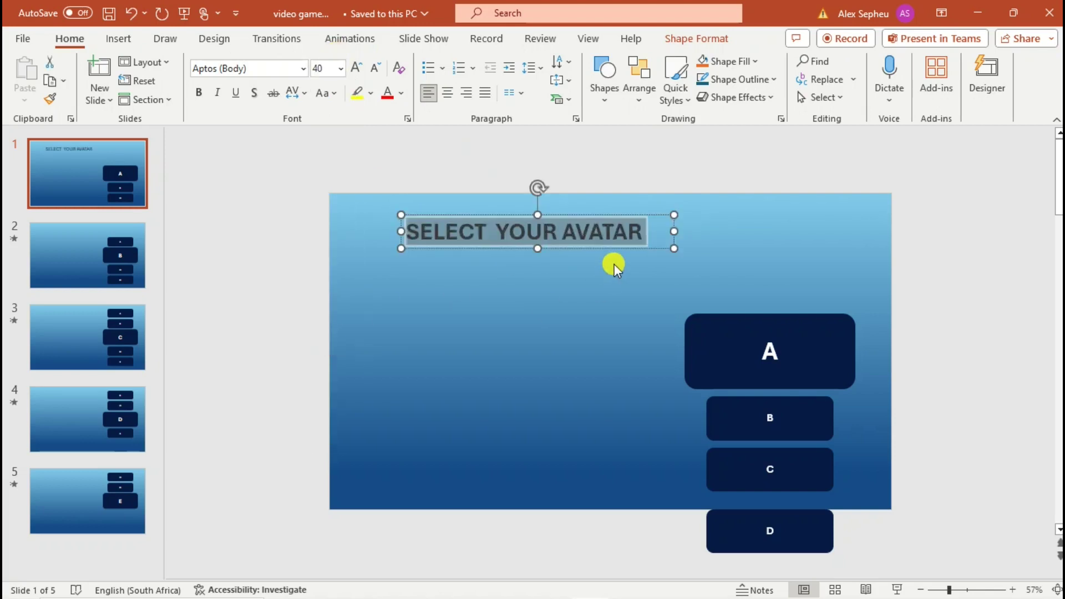
Step: Apply Showcard Gothic and italic to the title text
{"action": "left_click", "coordinate": [302, 67]}
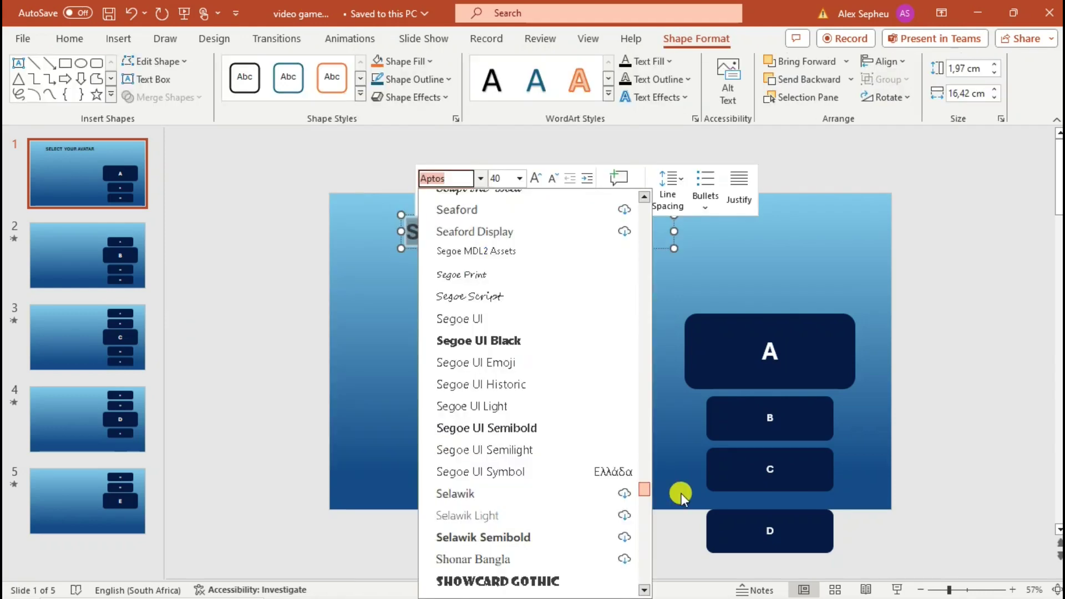
{"action": "scroll", "coordinate": [679, 496], "scroll_direction": "down", "scroll_amount": 4}
{"action": "left_click", "coordinate": [484, 333]}
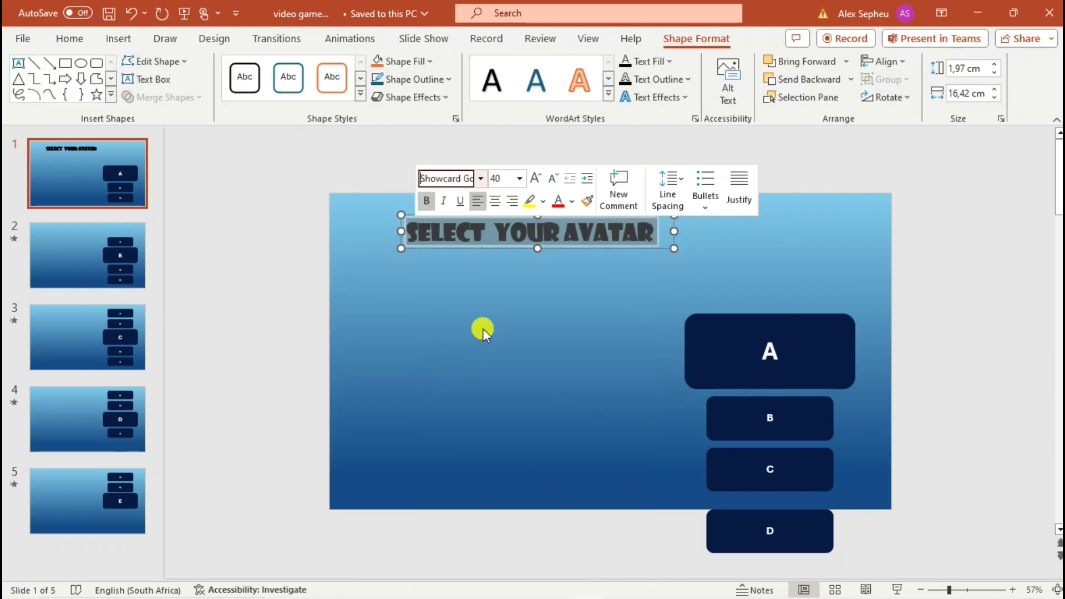
{"action": "left_click", "coordinate": [531, 309]}
{"action": "left_click", "coordinate": [509, 235]}
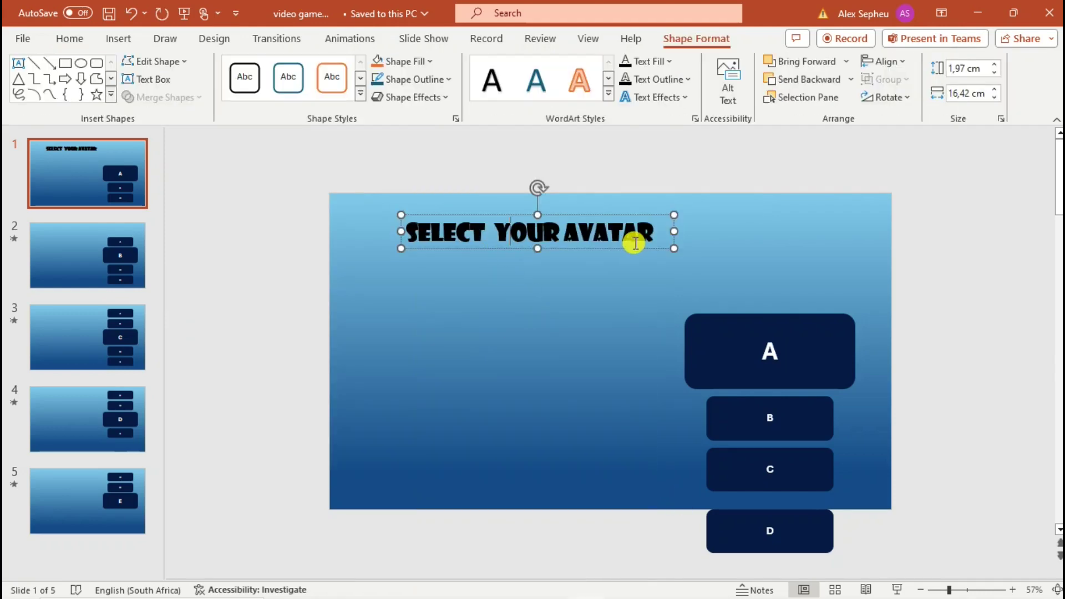
{"action": "left_click_drag", "start_coordinate": [635, 243], "coordinate": [457, 208]}
{"action": "left_click", "coordinate": [592, 264]}
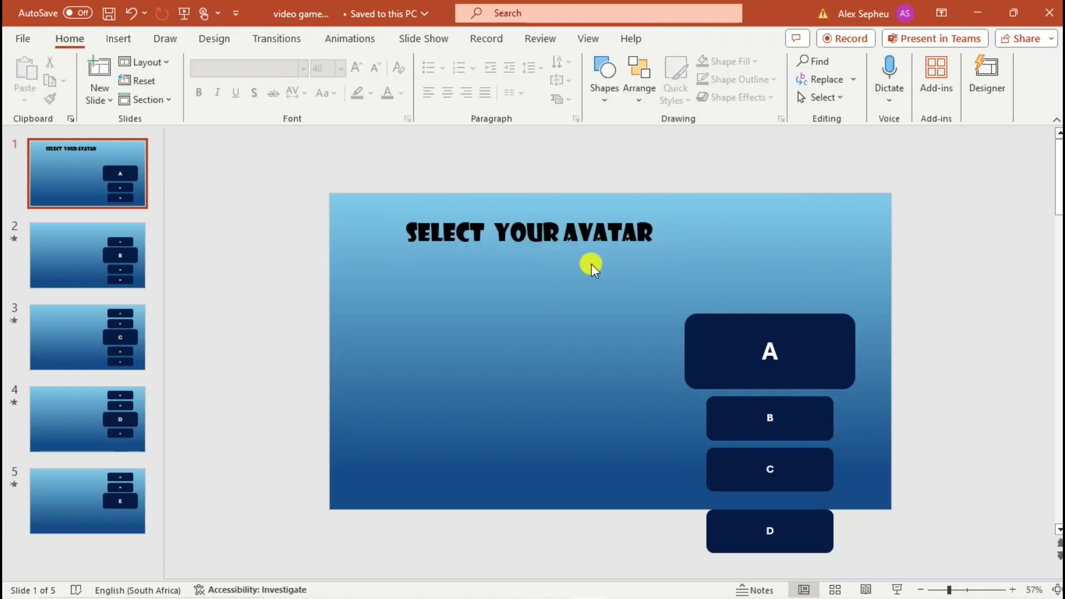
{"action": "left_click_drag", "start_coordinate": [647, 229], "coordinate": [446, 225]}
{"action": "key", "text": "ctrl+i"}
Step: Colour the title dark navy by sampling the dark button with the eyedropper
{"action": "left_click", "coordinate": [478, 262]}
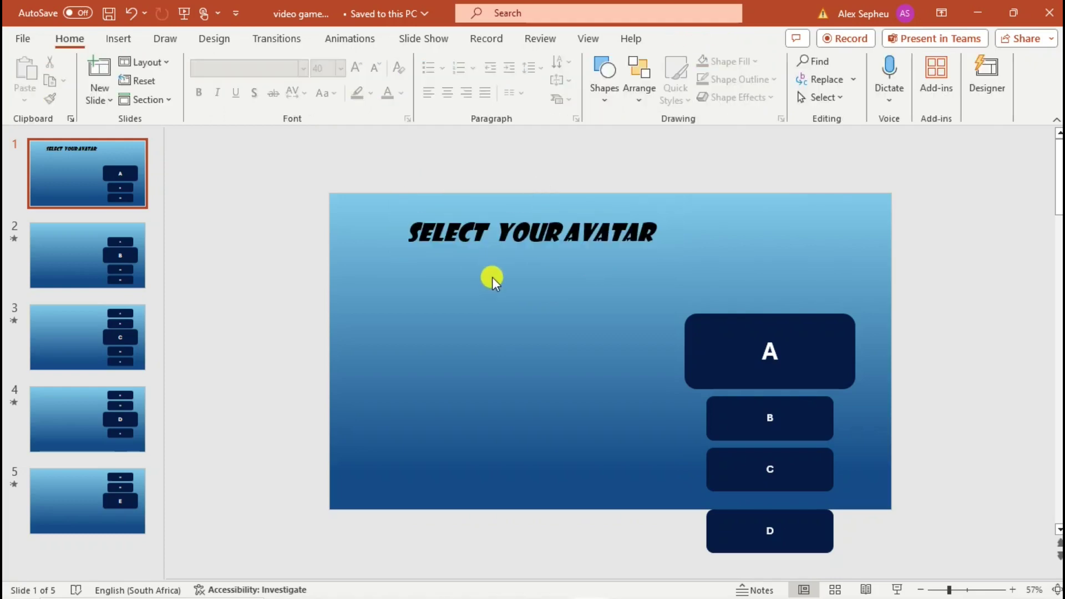
{"action": "left_click_drag", "start_coordinate": [638, 236], "coordinate": [423, 231]}
{"action": "left_click", "coordinate": [604, 206]}
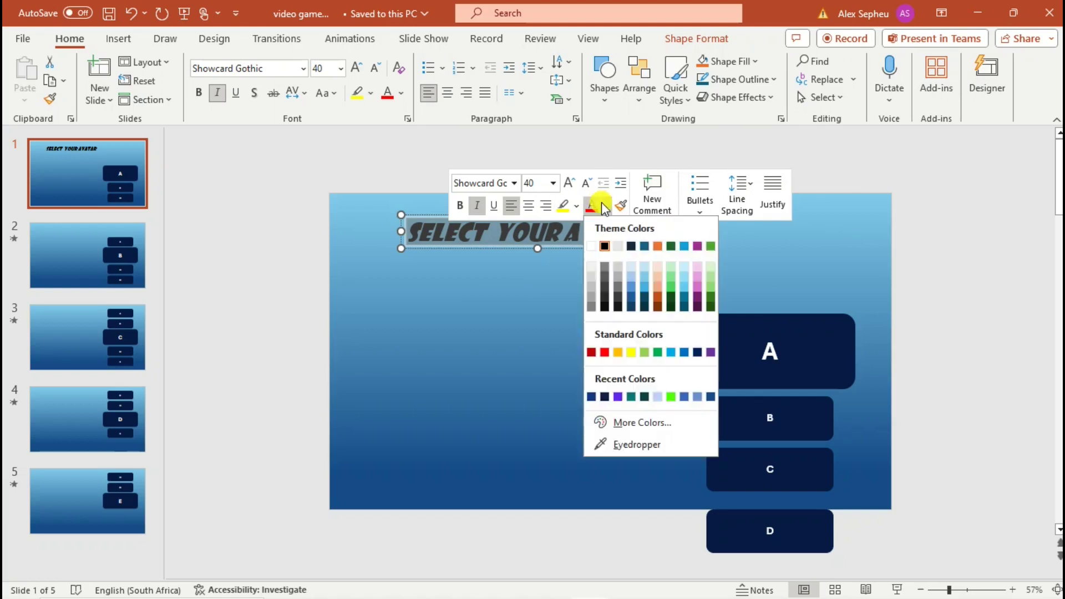
{"action": "left_click", "coordinate": [598, 445]}
{"action": "left_click", "coordinate": [719, 476]}
{"action": "left_click", "coordinate": [583, 401]}
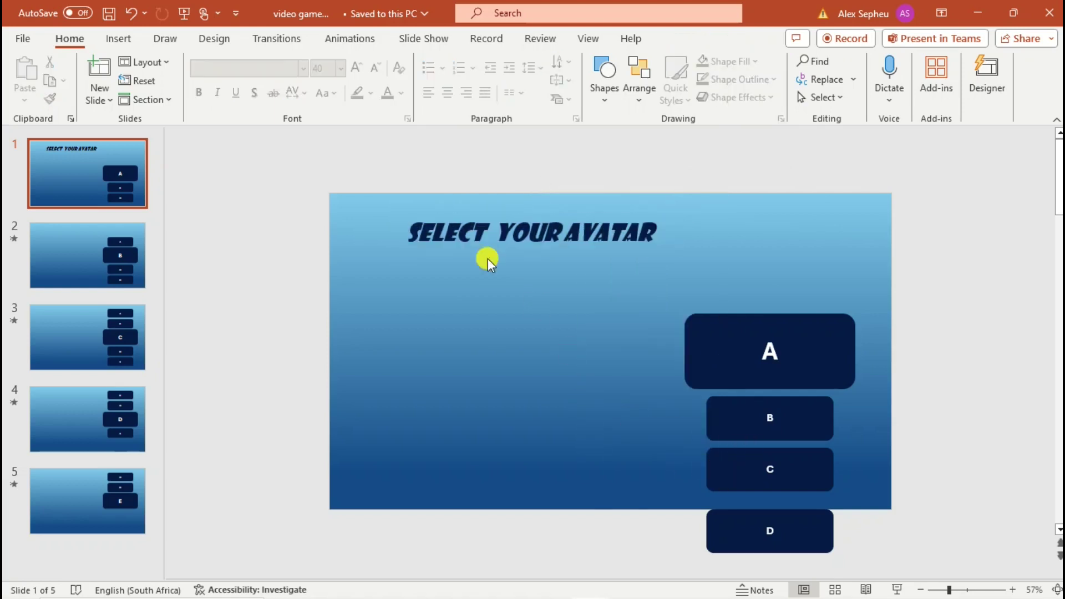
Step: Set the title to 48 pt and widen its box so it fits on one line
{"action": "left_click", "coordinate": [513, 236]}
{"action": "left_click_drag", "start_coordinate": [575, 214], "coordinate": [561, 207]}
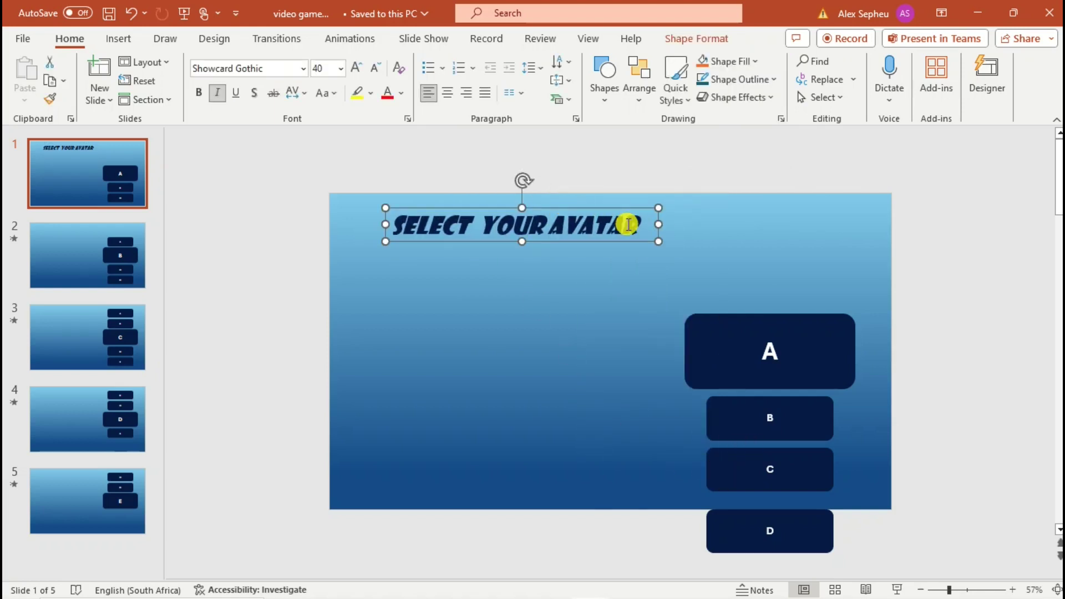
{"action": "left_click_drag", "start_coordinate": [625, 225], "coordinate": [433, 229]}
{"action": "left_click", "coordinate": [340, 69]}
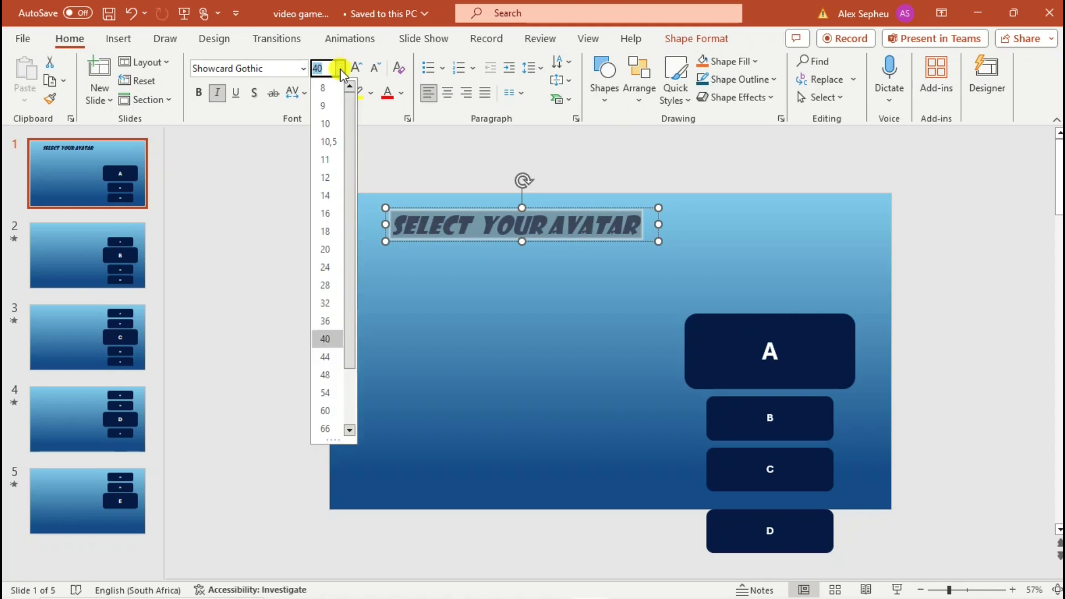
{"action": "left_click", "coordinate": [326, 375]}
{"action": "left_click_drag", "start_coordinate": [660, 245], "coordinate": [673, 240]}
{"action": "left_click_drag", "start_coordinate": [387, 281], "coordinate": [366, 245]}
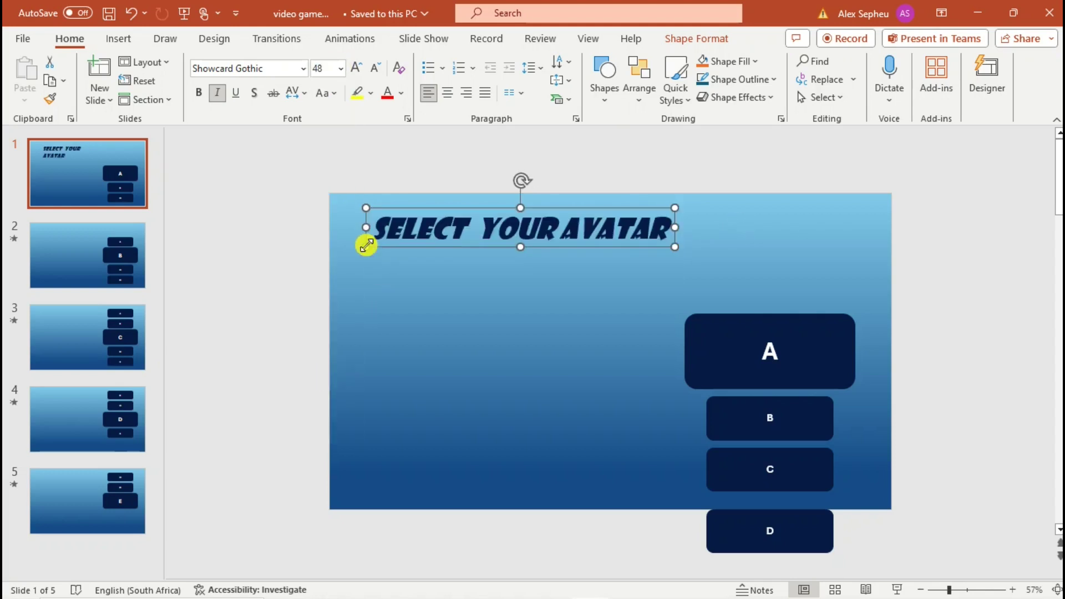
{"action": "left_click", "coordinate": [421, 312]}
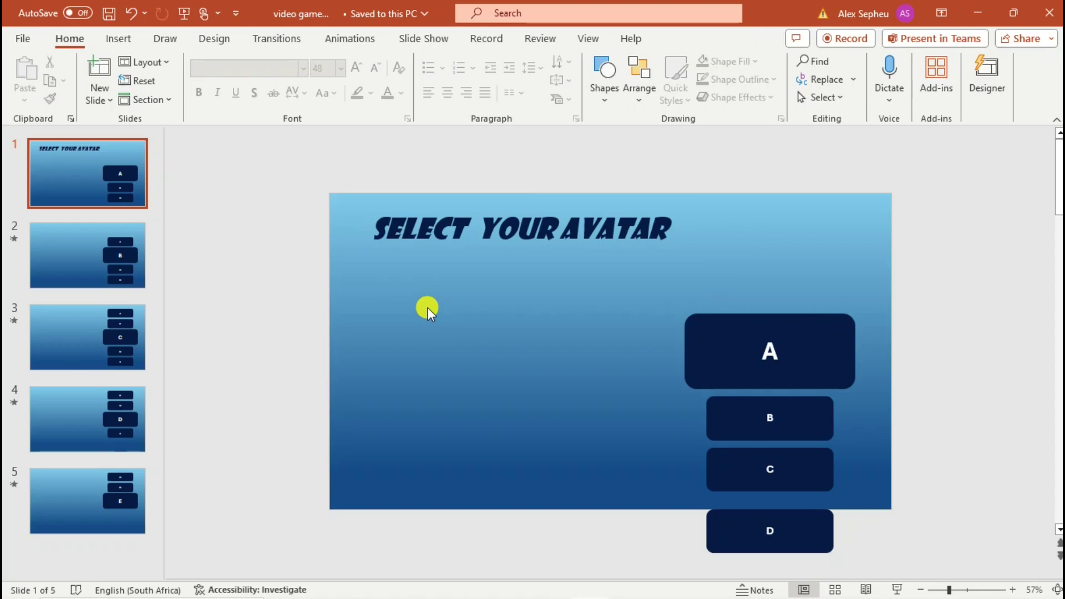
Step: Copy the title box and paste it onto slides 2, 3, 4 and 5
{"action": "left_click", "coordinate": [529, 218]}
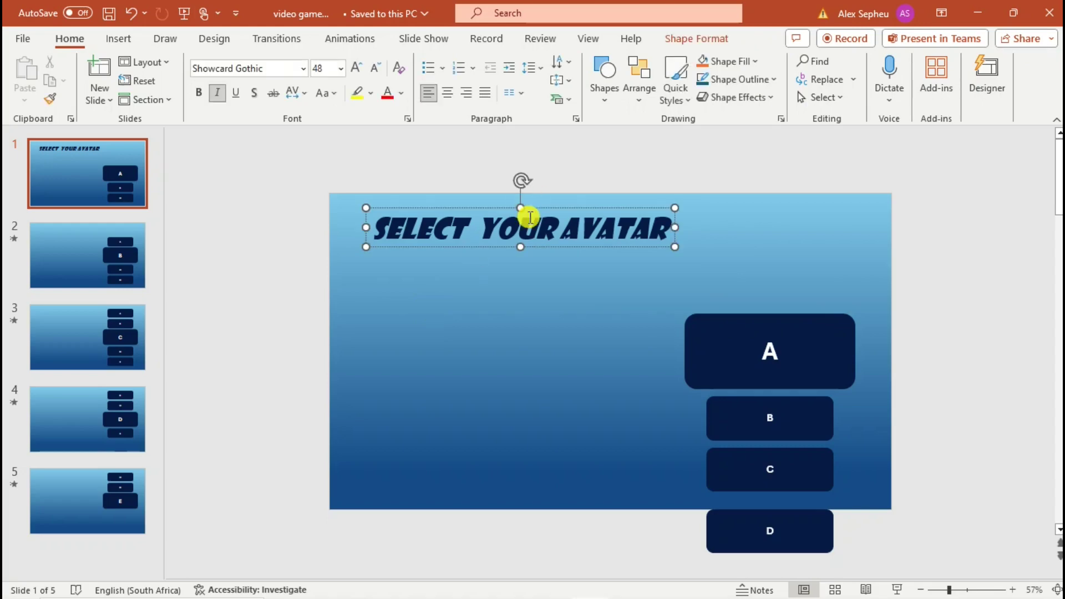
{"action": "right_click", "coordinate": [455, 207]}
{"action": "key", "text": "Escape"}
{"action": "key", "text": "ctrl+v"}
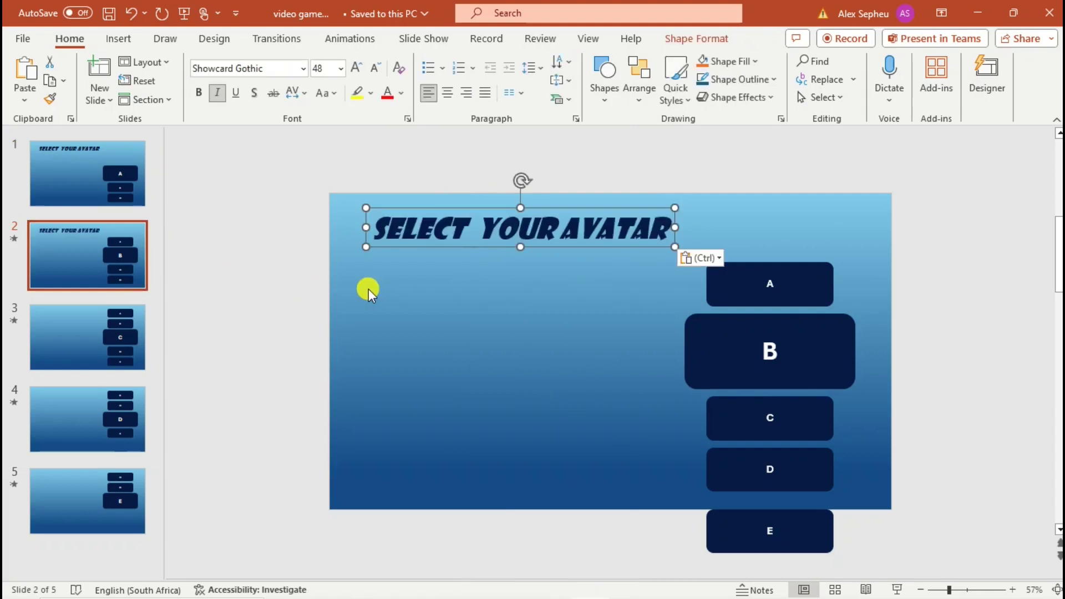
{"action": "left_click", "coordinate": [87, 336]}
{"action": "key", "text": "ctrl+v"}
{"action": "left_click", "coordinate": [58, 401]}
{"action": "key", "text": "ctrl+v"}
{"action": "scroll", "coordinate": [334, 395], "scroll_direction": "down", "scroll_amount": 1}
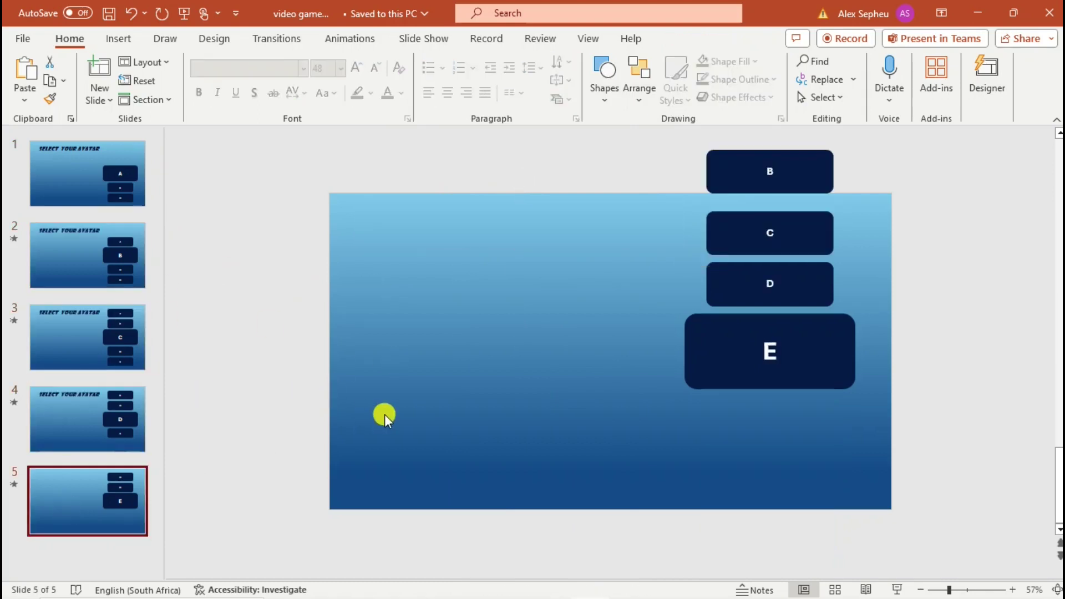
{"action": "key", "text": "ctrl+v"}
{"action": "left_click", "coordinate": [450, 380]}
{"action": "left_click", "coordinate": [128, 198]}
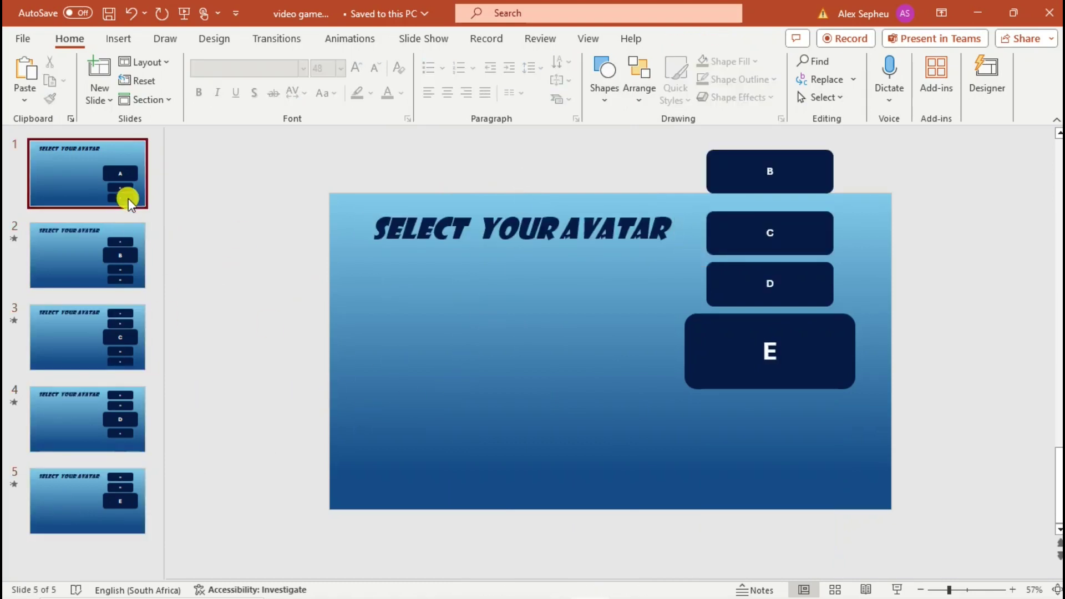
{"action": "left_click", "coordinate": [118, 38]}
Step: Add the bart picture to slide 1, resize it, flip it horizontally and place it beside the buttons
{"action": "left_click", "coordinate": [116, 91]}
{"action": "left_click", "coordinate": [289, 302]}
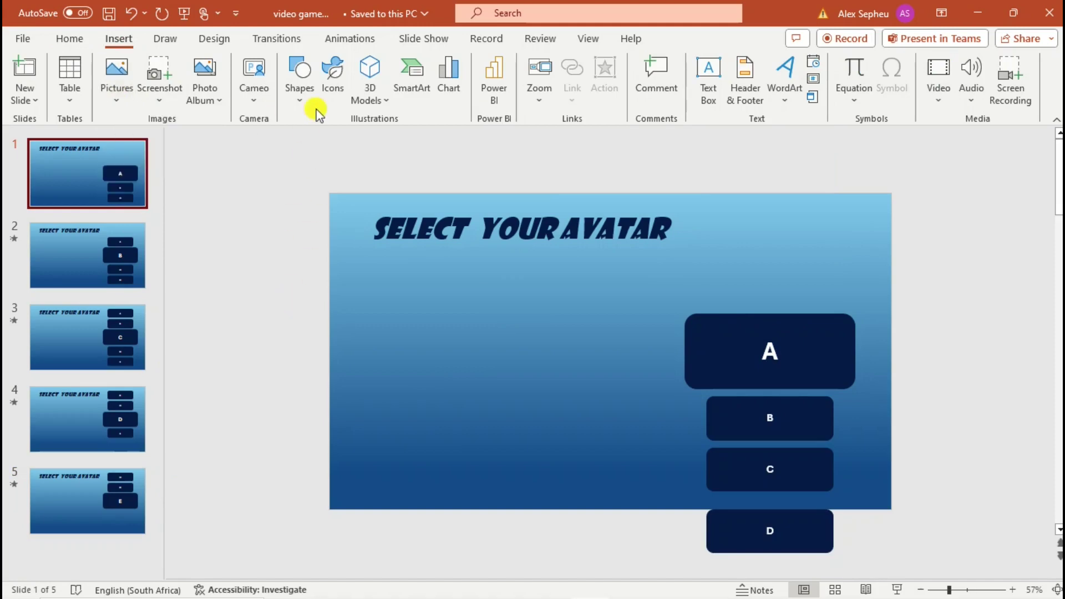
{"action": "left_click", "coordinate": [413, 588]}
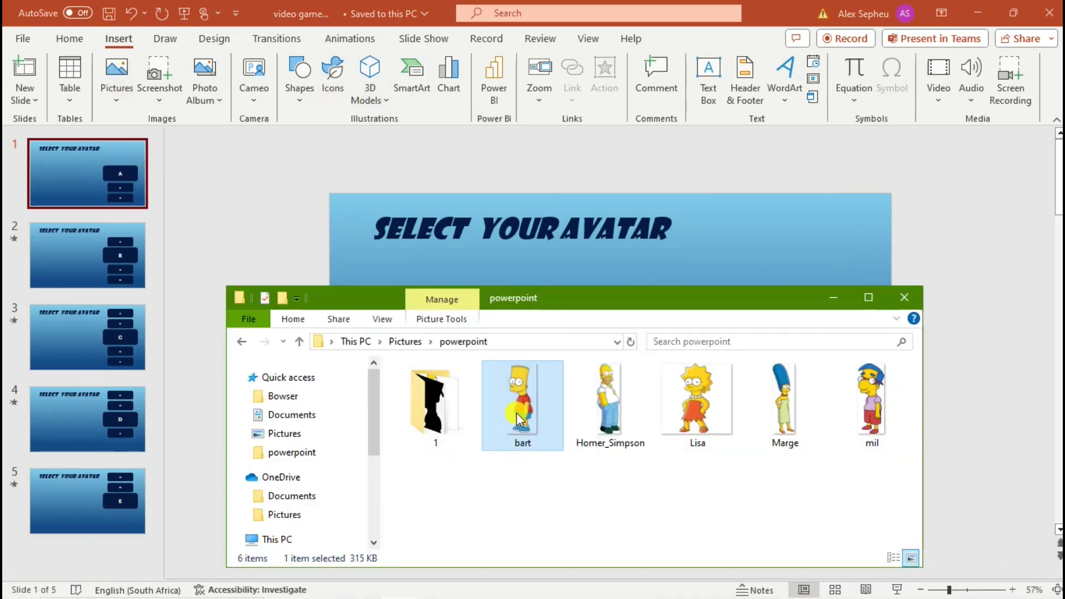
{"action": "left_click_drag", "start_coordinate": [467, 271], "coordinate": [468, 270]}
{"action": "left_click_drag", "start_coordinate": [680, 185], "coordinate": [661, 230]}
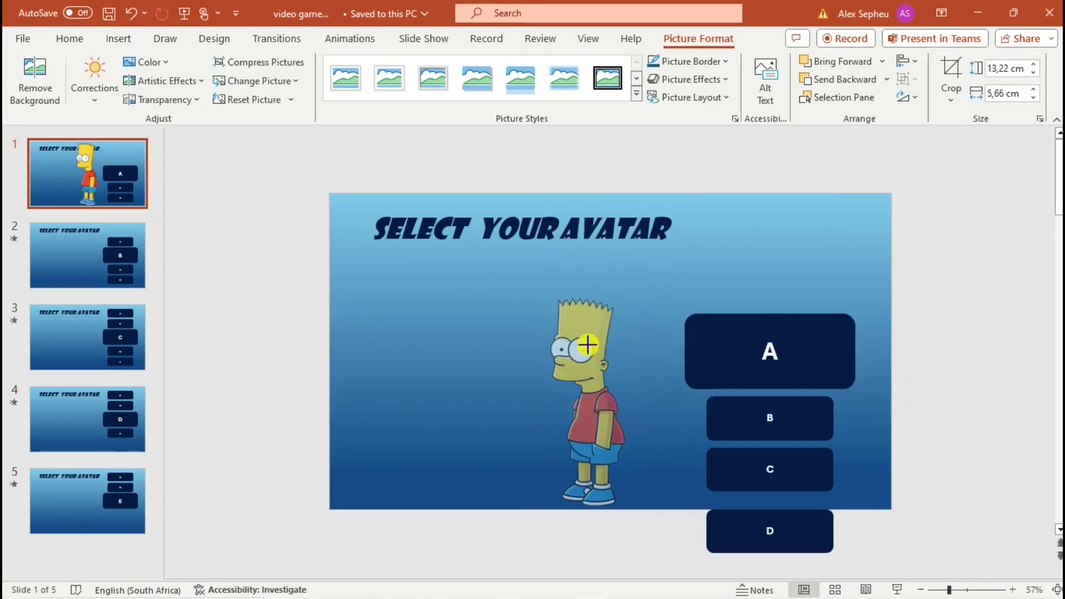
{"action": "left_click_drag", "start_coordinate": [588, 340], "coordinate": [461, 270]}
{"action": "left_click", "coordinate": [904, 97]}
{"action": "left_click", "coordinate": [934, 184]}
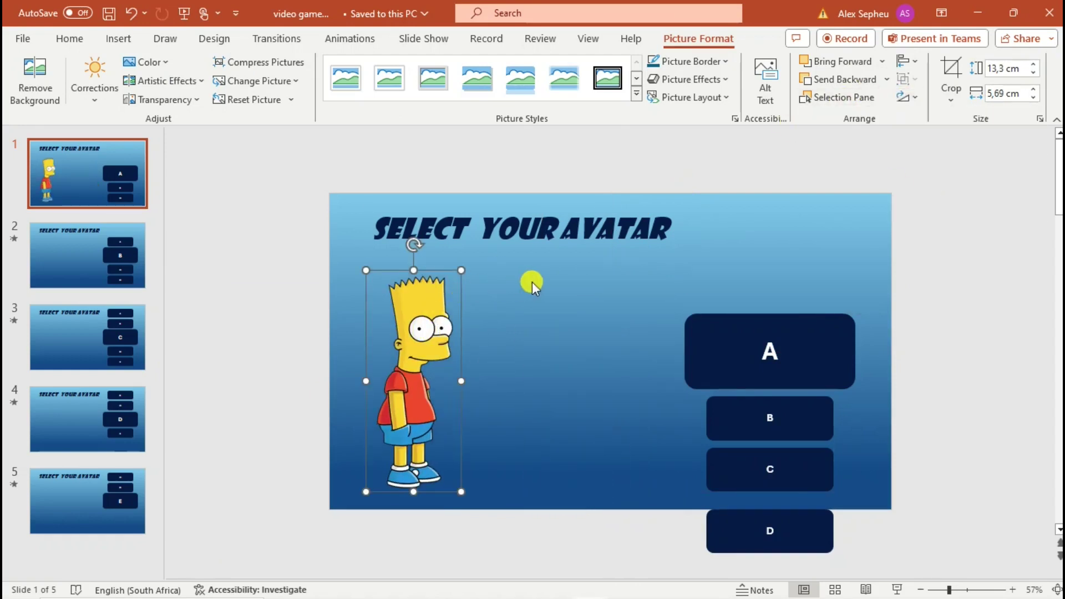
{"action": "left_click", "coordinate": [532, 282]}
{"action": "left_click", "coordinate": [428, 334]}
{"action": "left_click_drag", "start_coordinate": [428, 334], "coordinate": [464, 342]}
{"action": "left_click", "coordinate": [357, 315]}
Step: Add the Homer_Simpson picture to slide 2 and enlarge it slightly
{"action": "left_click", "coordinate": [131, 266]}
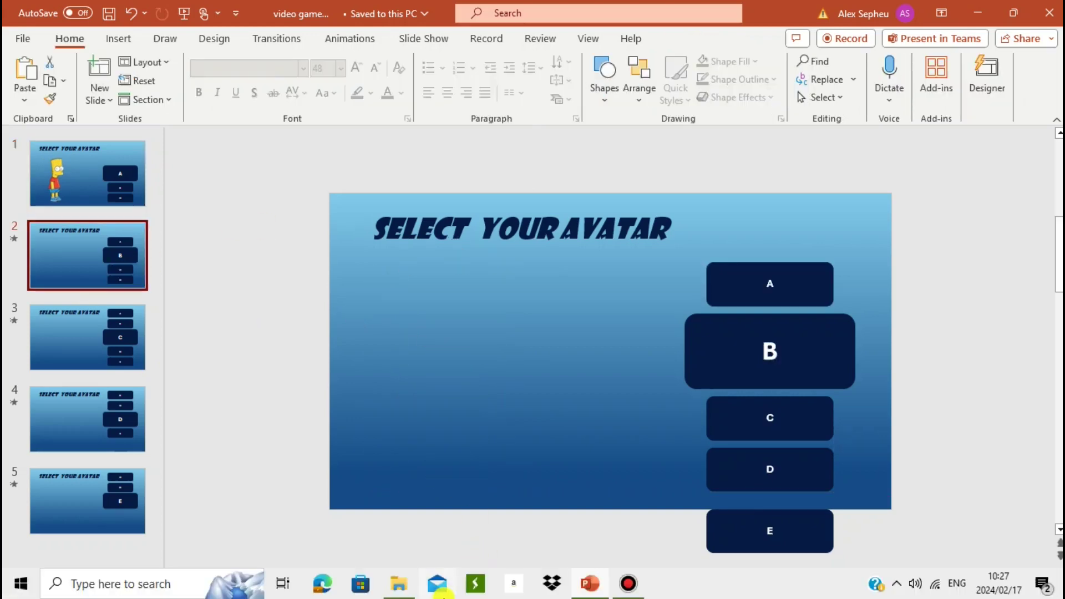
{"action": "left_click", "coordinate": [401, 588]}
{"action": "left_click_drag", "start_coordinate": [607, 344], "coordinate": [445, 333]}
{"action": "left_click_drag", "start_coordinate": [481, 281], "coordinate": [489, 277]}
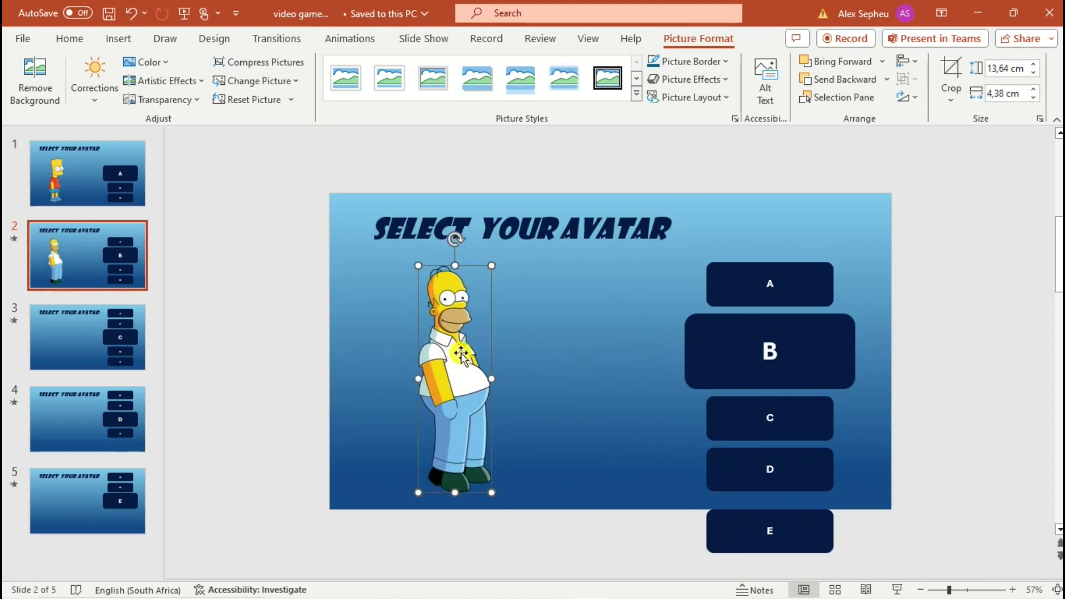
{"action": "left_click", "coordinate": [557, 347]}
Step: Add the Lisa picture to slide 3, shrink it, flip it horizontally and position it under the title
{"action": "left_click", "coordinate": [71, 326]}
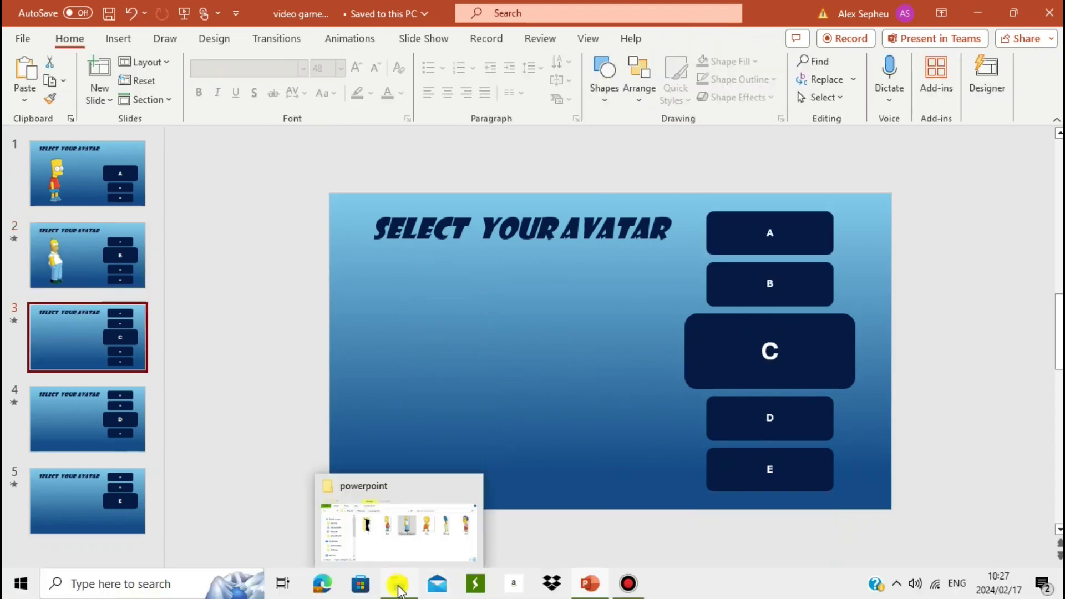
{"action": "left_click", "coordinate": [398, 590]}
{"action": "left_click_drag", "start_coordinate": [696, 399], "coordinate": [561, 269]}
{"action": "left_click_drag", "start_coordinate": [768, 194], "coordinate": [635, 235]}
{"action": "left_click_drag", "start_coordinate": [575, 301], "coordinate": [464, 331]}
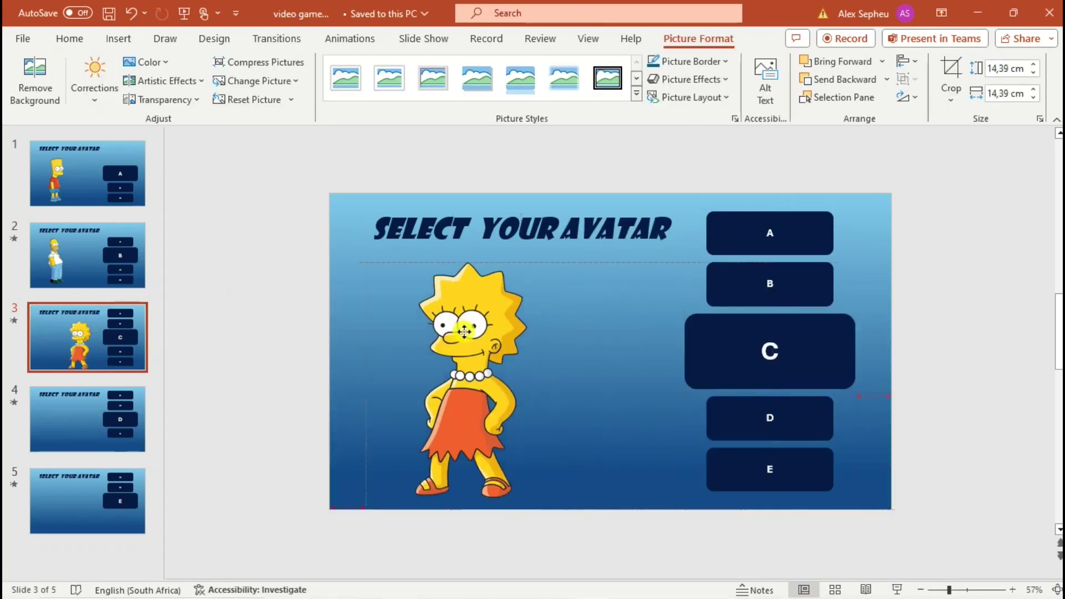
{"action": "left_click", "coordinate": [905, 97]}
{"action": "left_click", "coordinate": [903, 180]}
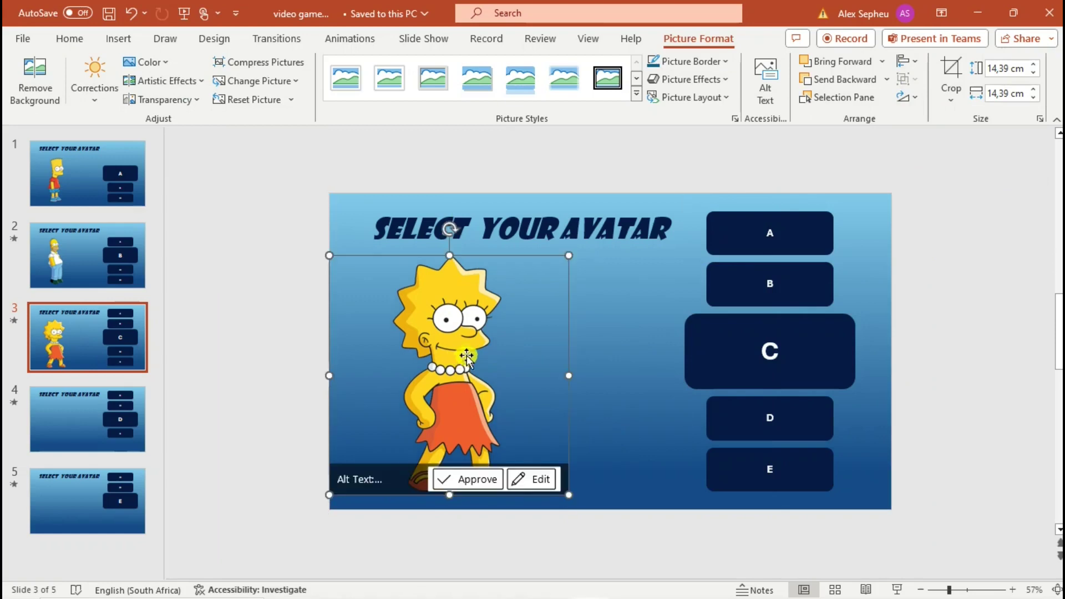
{"action": "mouse_move", "coordinate": [573, 264]}
{"action": "left_mouse_down"}
{"action": "mouse_move", "coordinate": [563, 257]}
{"action": "mouse_move", "coordinate": [569, 267]}
{"action": "left_mouse_up"}
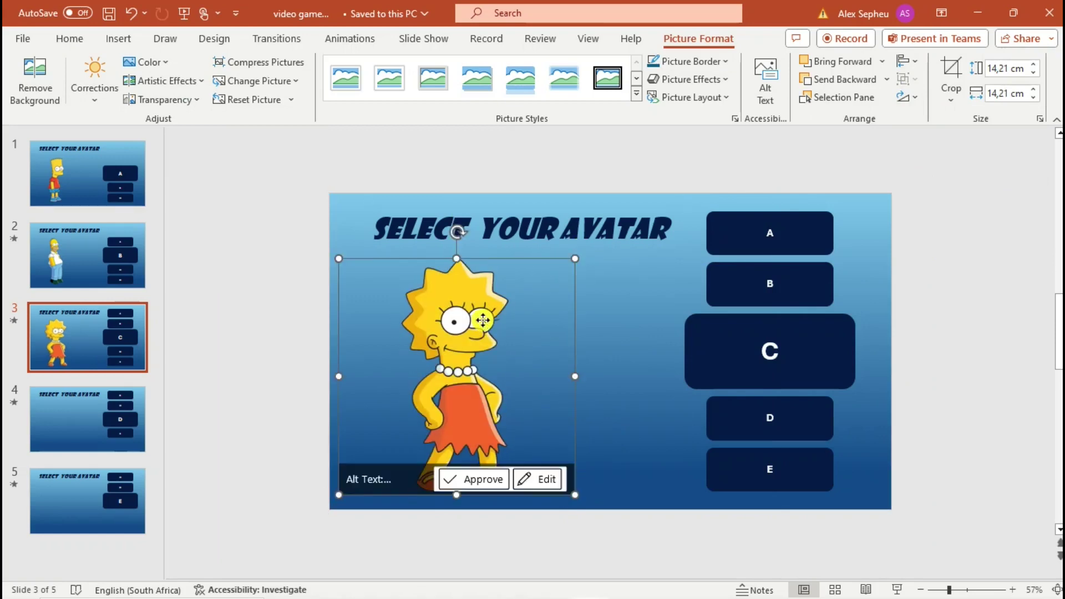
{"action": "left_click_drag", "start_coordinate": [480, 321], "coordinate": [483, 322]}
Step: Add the Marge picture to slide 4, resize it and move it to the left
{"action": "left_click", "coordinate": [99, 438]}
{"action": "mouse_move", "coordinate": [366, 585]}
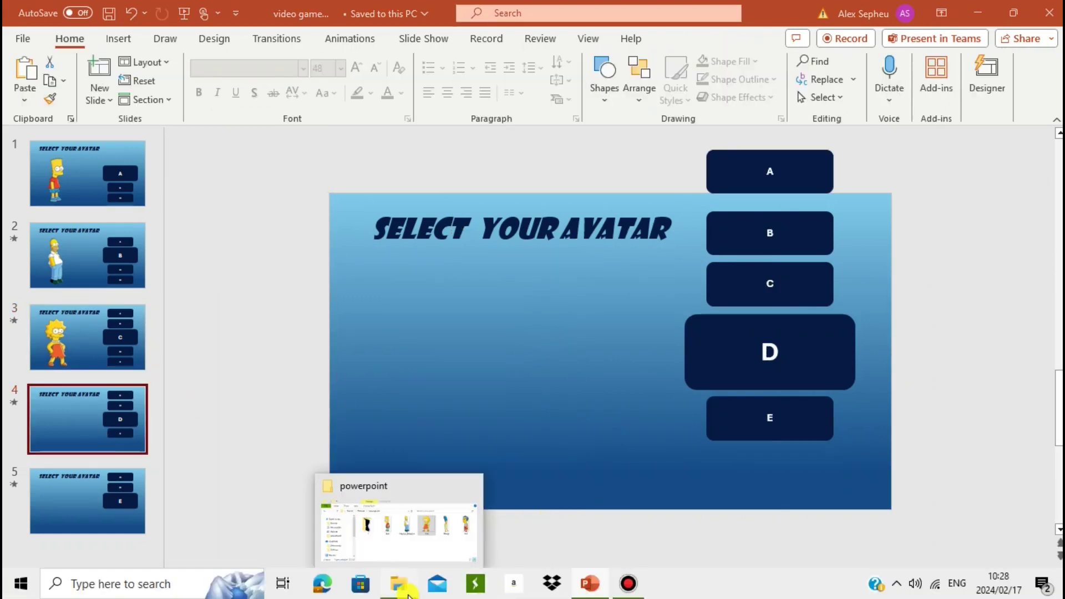
{"action": "left_click", "coordinate": [400, 515]}
{"action": "key", "text": "Right"}
{"action": "left_click_drag", "start_coordinate": [563, 268], "coordinate": [536, 264]}
{"action": "left_click_drag", "start_coordinate": [655, 190], "coordinate": [634, 270]}
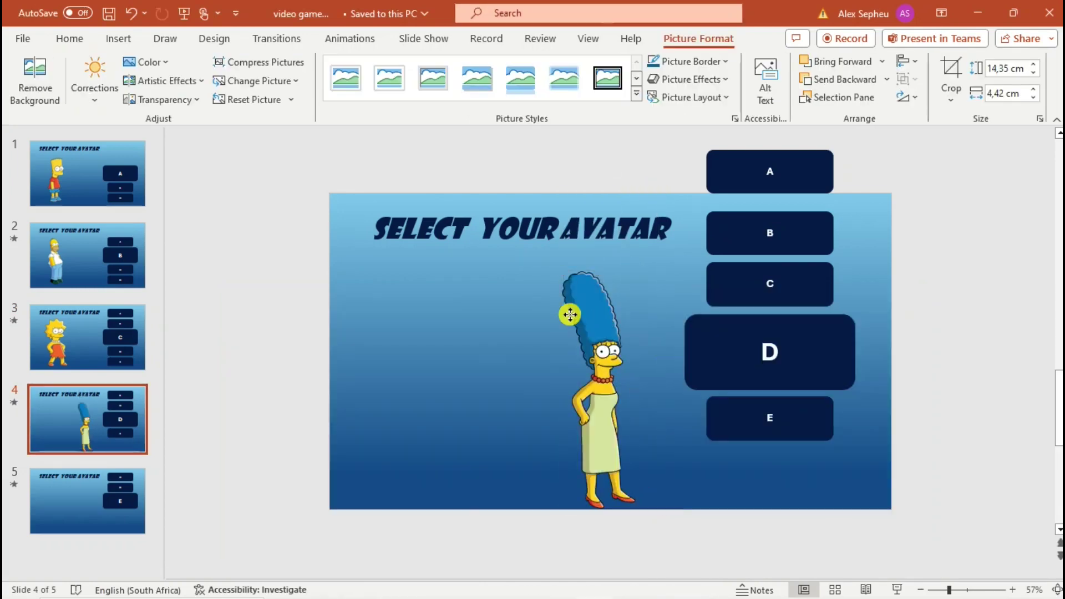
{"action": "left_click_drag", "start_coordinate": [566, 314], "coordinate": [461, 305]}
Step: Add the mil picture to slide 5, shrink it and move it under the title
{"action": "left_click", "coordinate": [87, 499]}
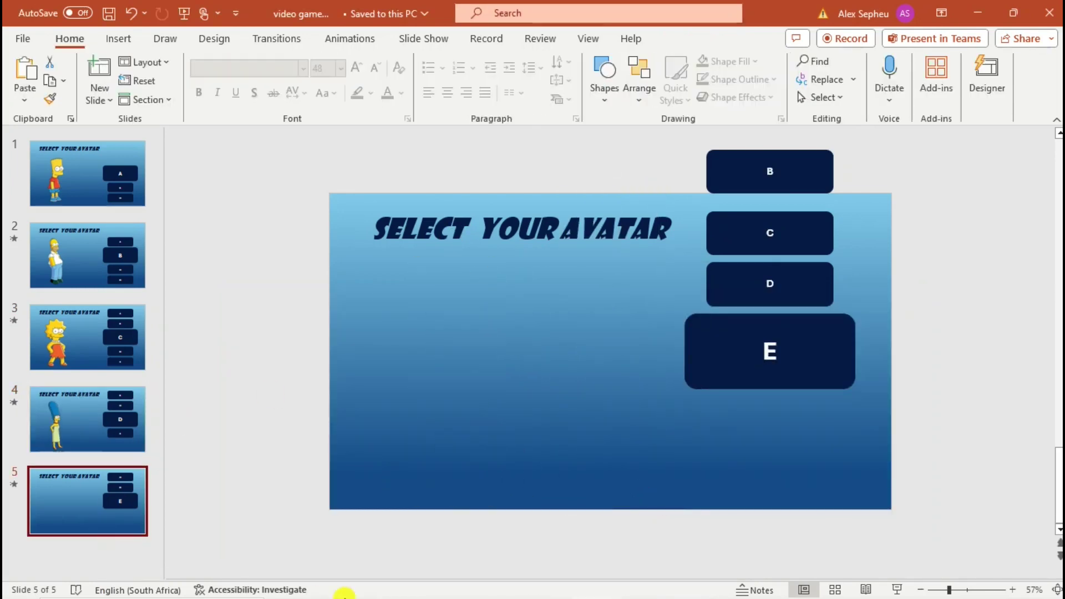
{"action": "mouse_move", "coordinate": [345, 590]}
{"action": "left_click", "coordinate": [399, 516]}
{"action": "left_click_drag", "start_coordinate": [888, 466], "coordinate": [844, 396]}
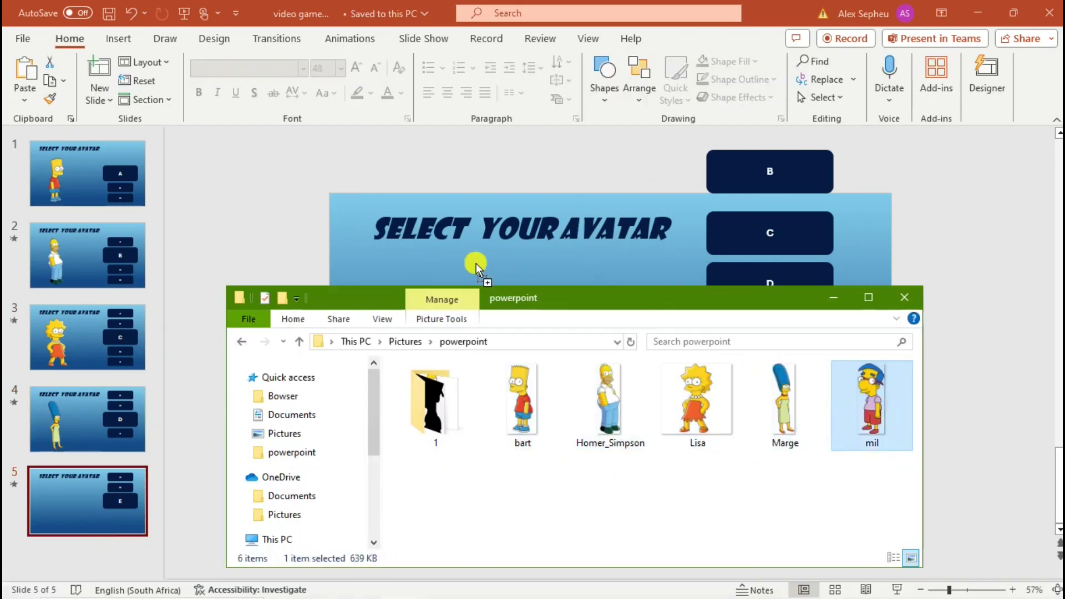
{"action": "left_click_drag", "start_coordinate": [476, 263], "coordinate": [482, 261]}
{"action": "left_click_drag", "start_coordinate": [660, 128], "coordinate": [504, 313]}
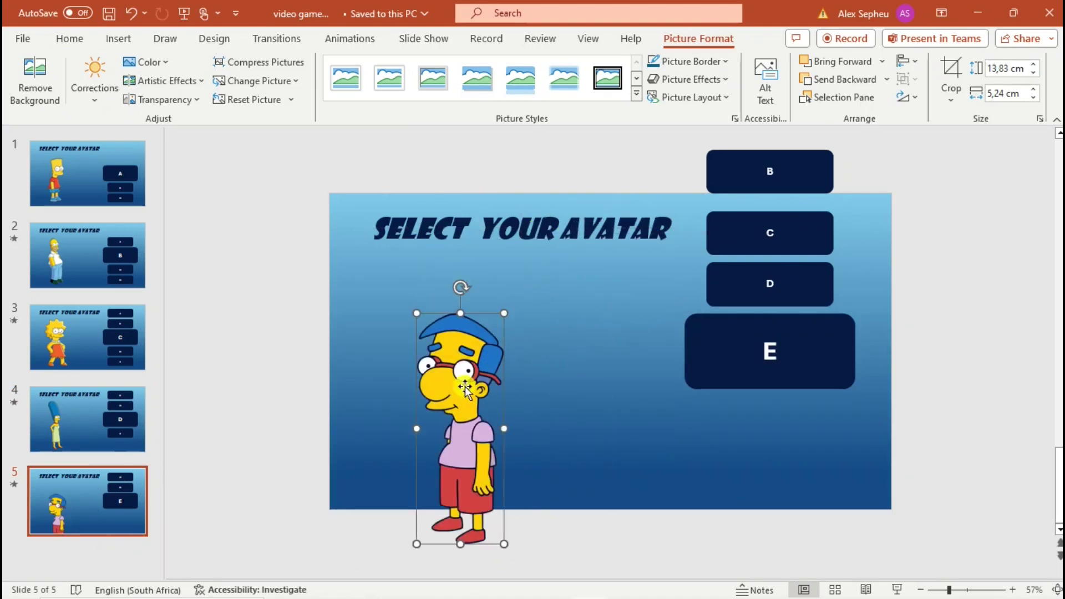
{"action": "left_click_drag", "start_coordinate": [465, 386], "coordinate": [435, 332]}
Step: Flip Milhouse horizontally so he faces right and nudge him down slightly
{"action": "left_click", "coordinate": [909, 97]}
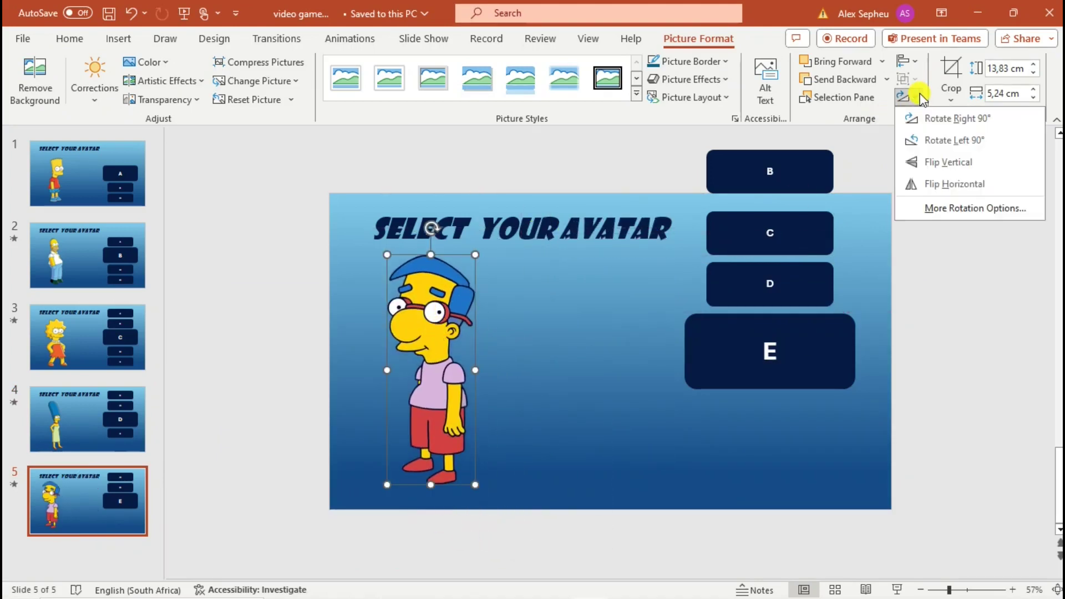
{"action": "left_click", "coordinate": [954, 183]}
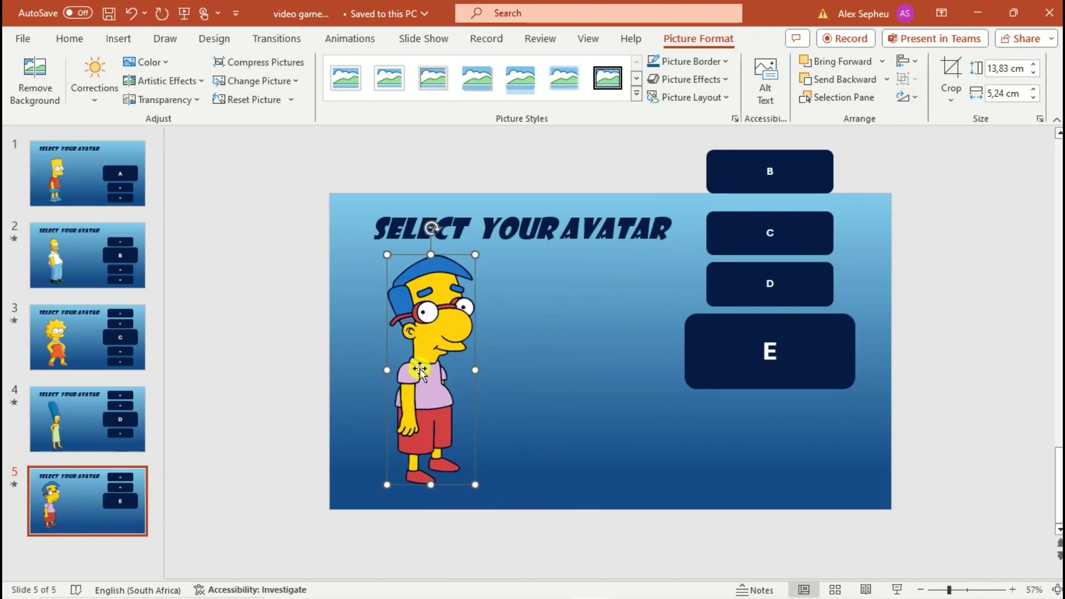
{"action": "left_click_drag", "start_coordinate": [439, 361], "coordinate": [439, 370]}
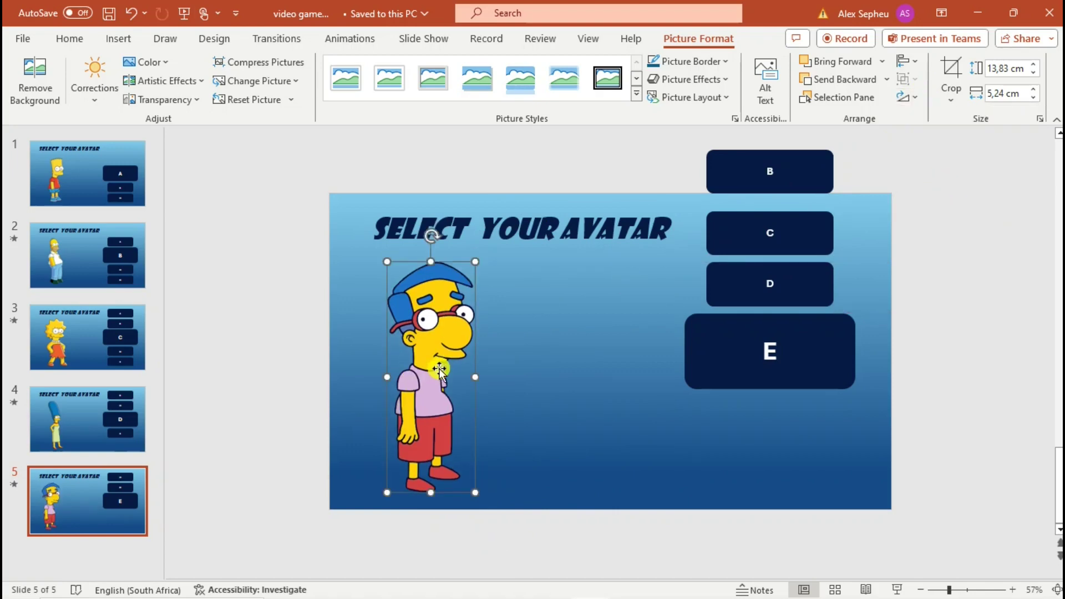
Step: Set Milhouse's brightness to -100% and contrast to 100% in Picture Corrections
{"action": "left_click", "coordinate": [95, 93]}
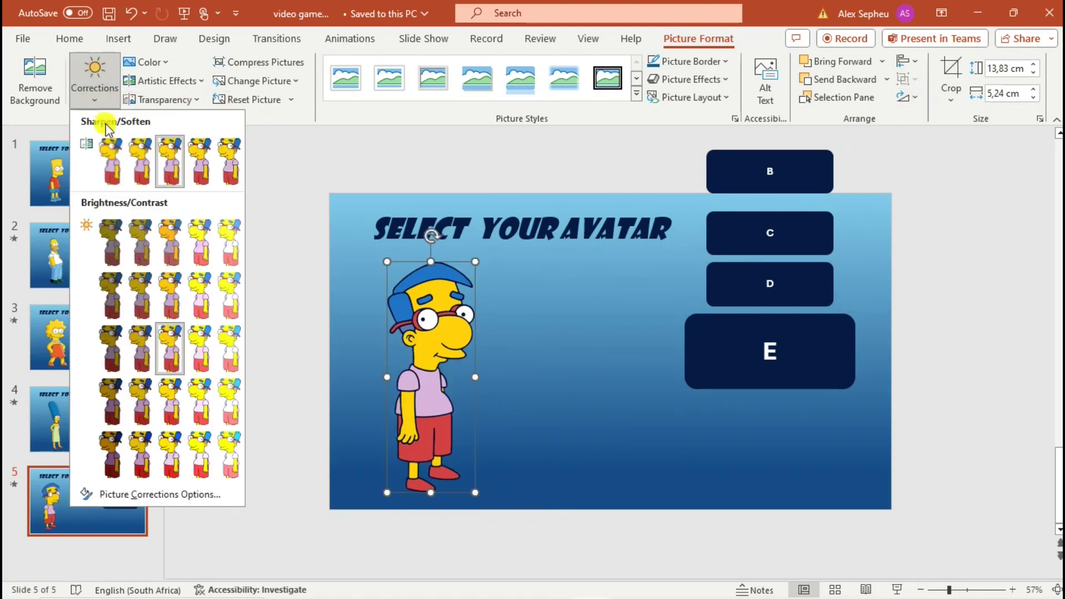
{"action": "left_click", "coordinate": [111, 494]}
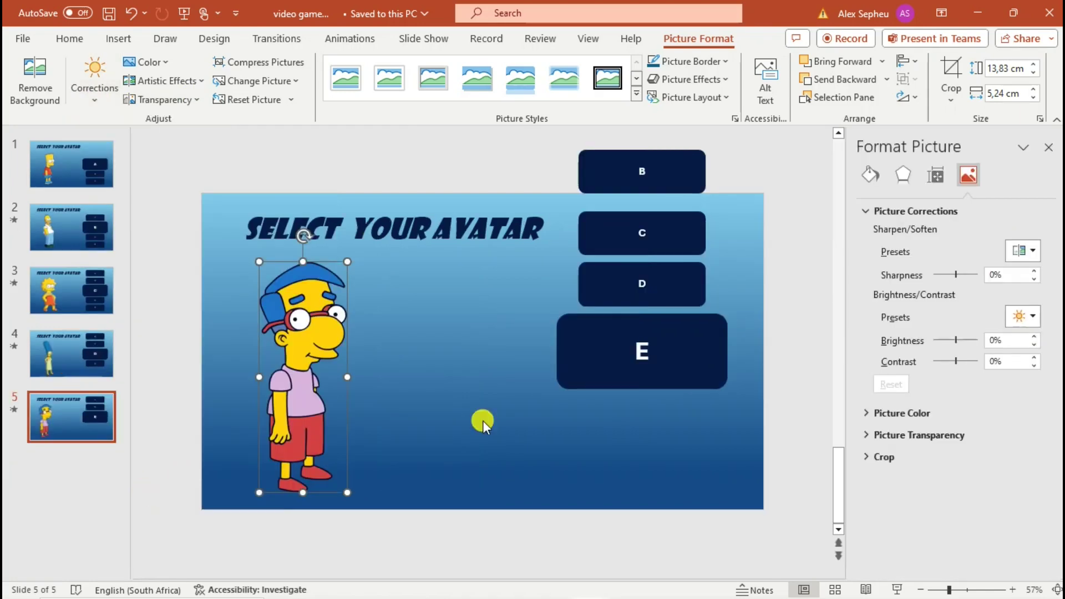
{"action": "left_click_drag", "start_coordinate": [956, 362], "coordinate": [929, 342]}
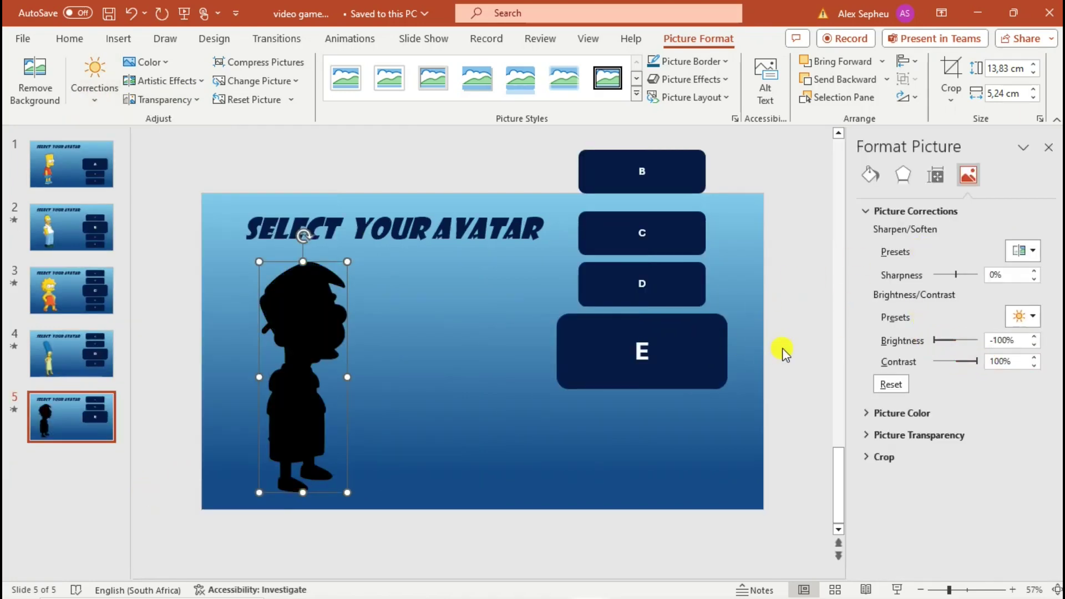
{"action": "left_click", "coordinate": [388, 344]}
{"action": "left_click", "coordinate": [300, 336]}
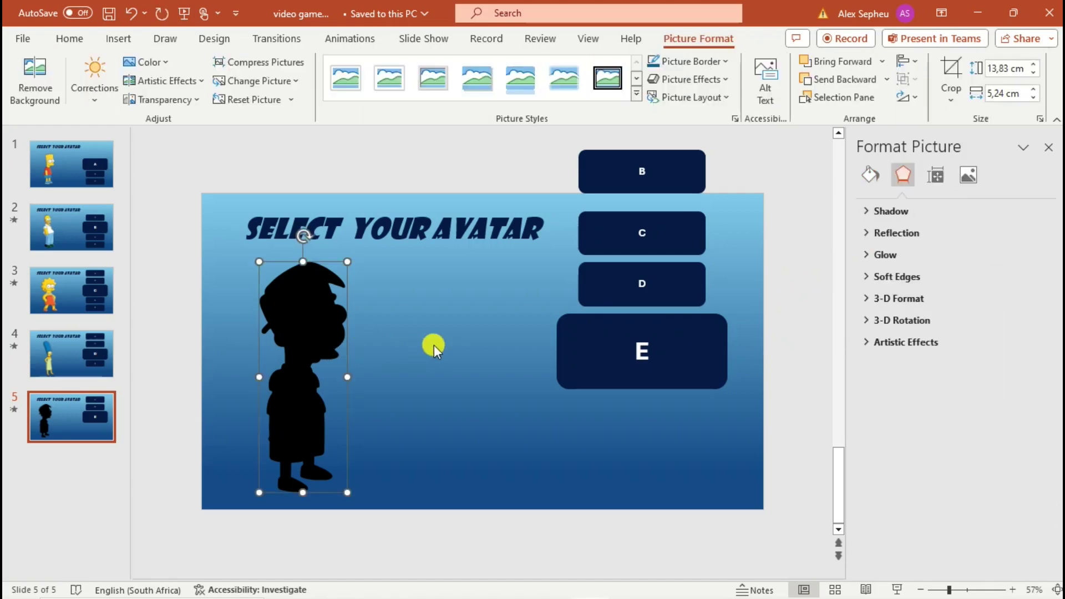
{"action": "left_click", "coordinate": [442, 183]}
{"action": "left_click", "coordinate": [291, 355]}
Step: Paste the silhouette onto slide 4 and move it off the slide's left edge
{"action": "left_click", "coordinate": [66, 353]}
{"action": "key", "text": "ctrl+v"}
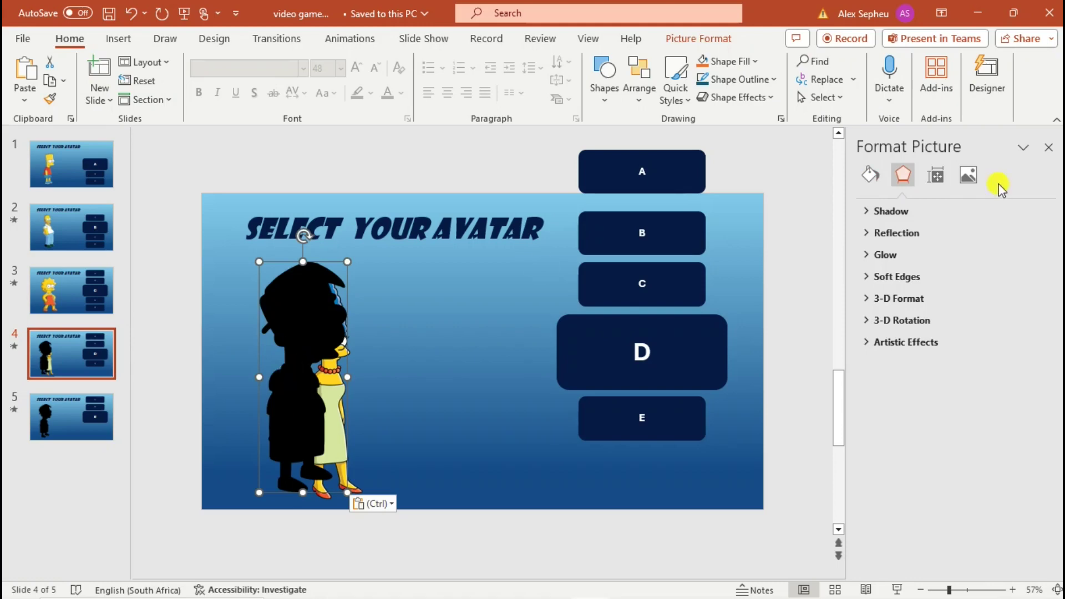
{"action": "left_click", "coordinate": [1048, 146]}
{"action": "left_click_drag", "start_coordinate": [324, 323], "coordinate": [277, 323]}
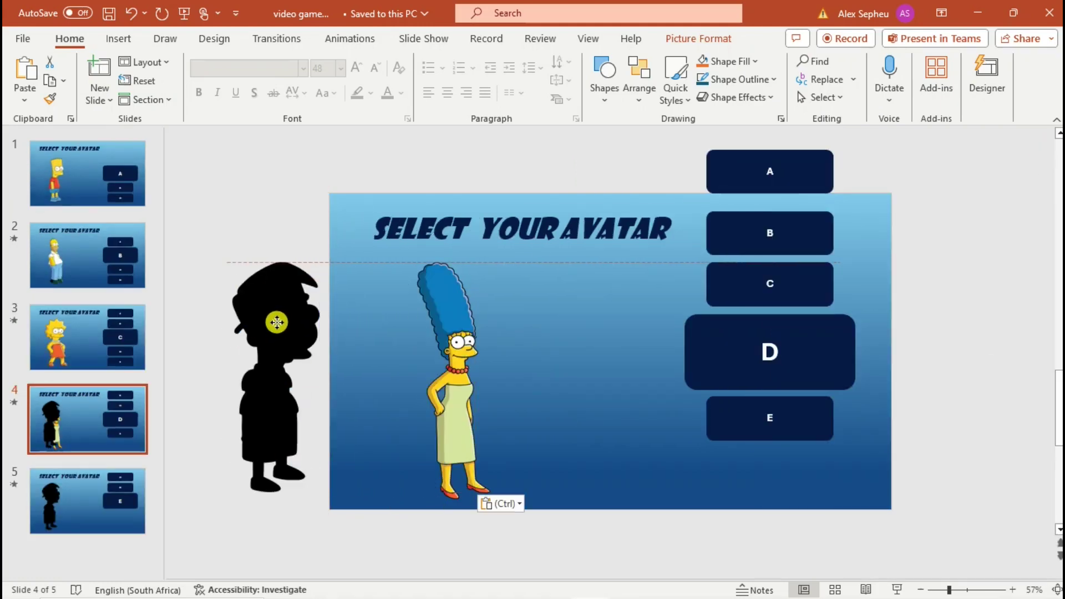
Step: Paste Marge onto slide 3 and nudge it past the left edge
{"action": "left_click", "coordinate": [470, 350]}
{"action": "left_click", "coordinate": [27, 341]}
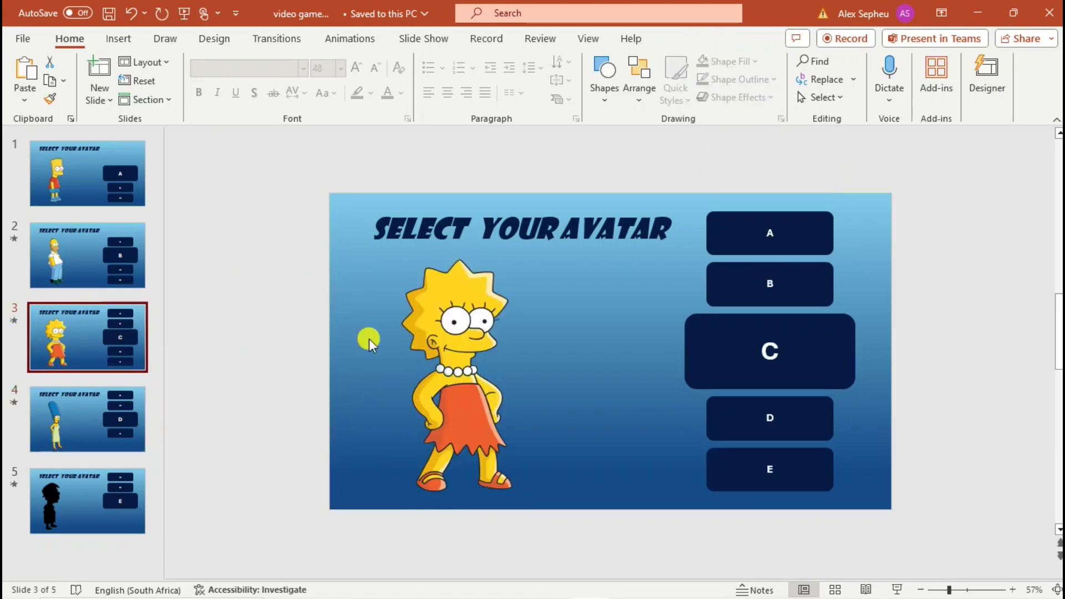
{"action": "key", "text": "ctrl+v"}
{"action": "key", "text": "Left"}
{"action": "key", "text": "Left"}
{"action": "key", "text": "Left"}
{"action": "key", "text": "Left"}
{"action": "key", "text": "Left"}
{"action": "key", "text": "Left"}
{"action": "key", "text": "Left"}
{"action": "key", "text": "Left"}
{"action": "key", "text": "Left"}
{"action": "key", "text": "Left"}
{"action": "key", "text": "Left"}
{"action": "key", "text": "Left"}
{"action": "key", "text": "Left"}
{"action": "key", "text": "Left"}
{"action": "key", "text": "Left"}
{"action": "key", "text": "Left"}
{"action": "key", "text": "Left"}
{"action": "key", "text": "Left"}
{"action": "key", "text": "Left"}
{"action": "key", "text": "Left"}
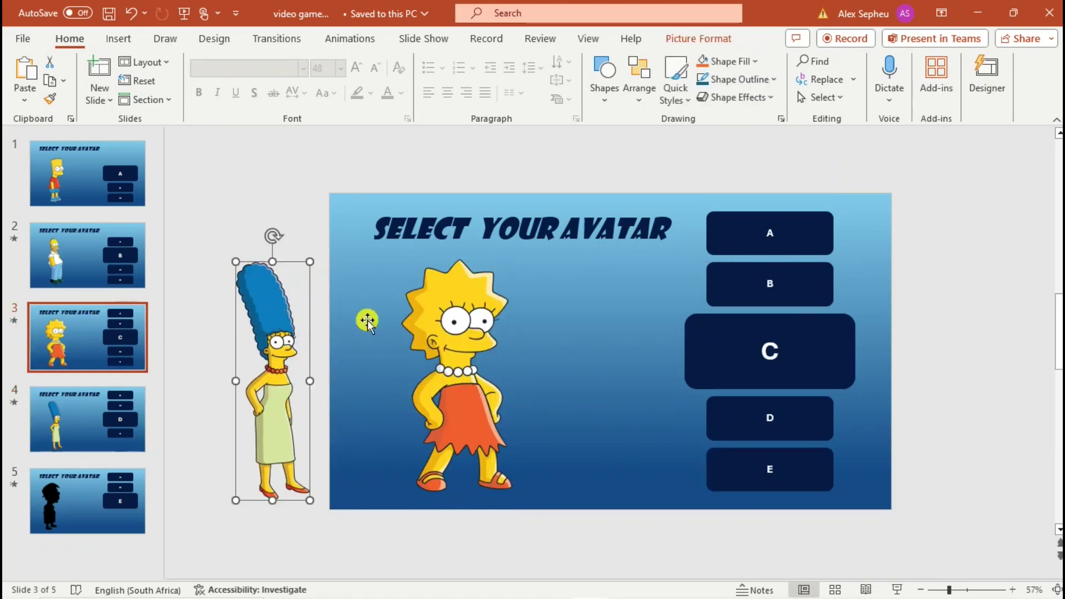
Step: Copy Lisa onto slide 2 and park it off the left edge
{"action": "left_click", "coordinate": [368, 320]}
{"action": "key", "text": "ctrl+c"}
{"action": "key", "text": "Page_Up"}
{"action": "key", "text": "ctrl+v"}
{"action": "left_click_drag", "start_coordinate": [443, 351], "coordinate": [246, 347]}
Step: Copy Homer onto slide 1 and park it off the left edge
{"action": "left_click", "coordinate": [489, 371]}
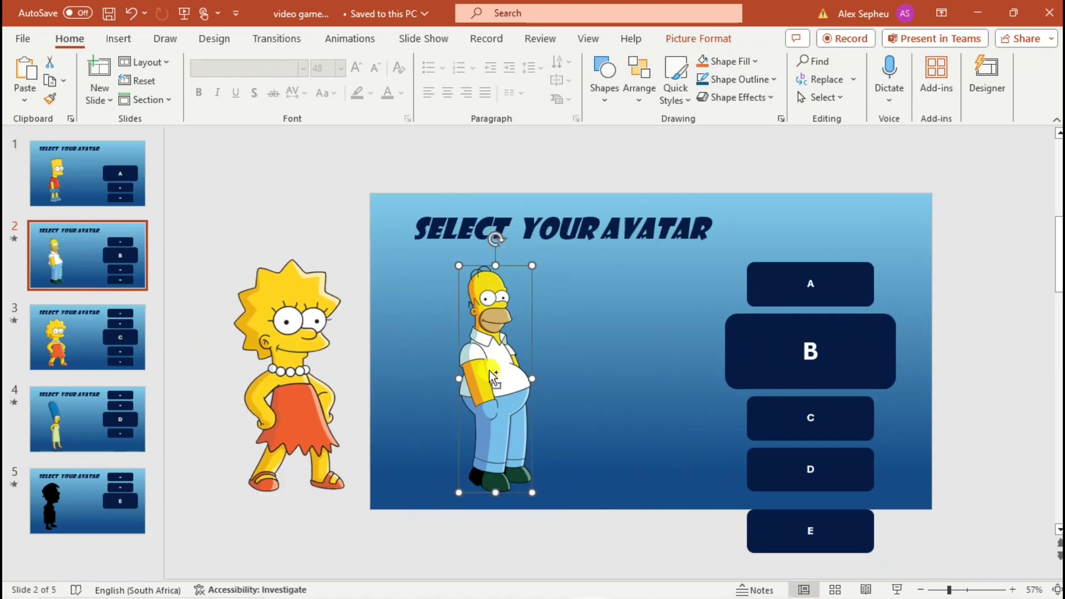
{"action": "key", "text": "ctrl+c"}
{"action": "key", "text": "Page_Up"}
{"action": "key", "text": "ctrl+v"}
{"action": "left_click_drag", "start_coordinate": [444, 368], "coordinate": [253, 359]}
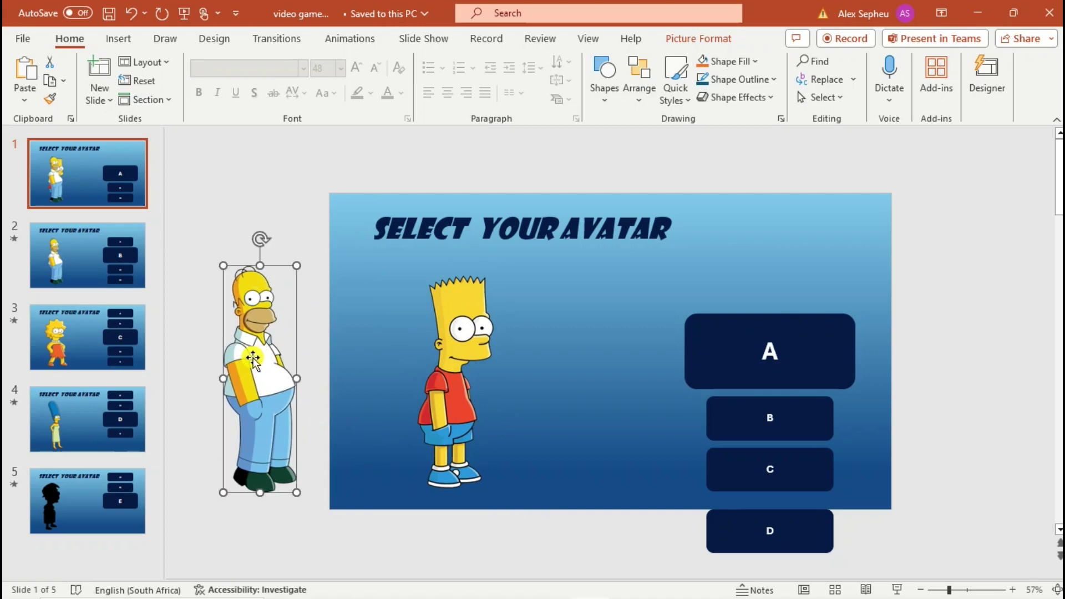
Step: Copy Bart onto slide 2, move it off the right edge and shrink it
{"action": "left_click", "coordinate": [454, 350]}
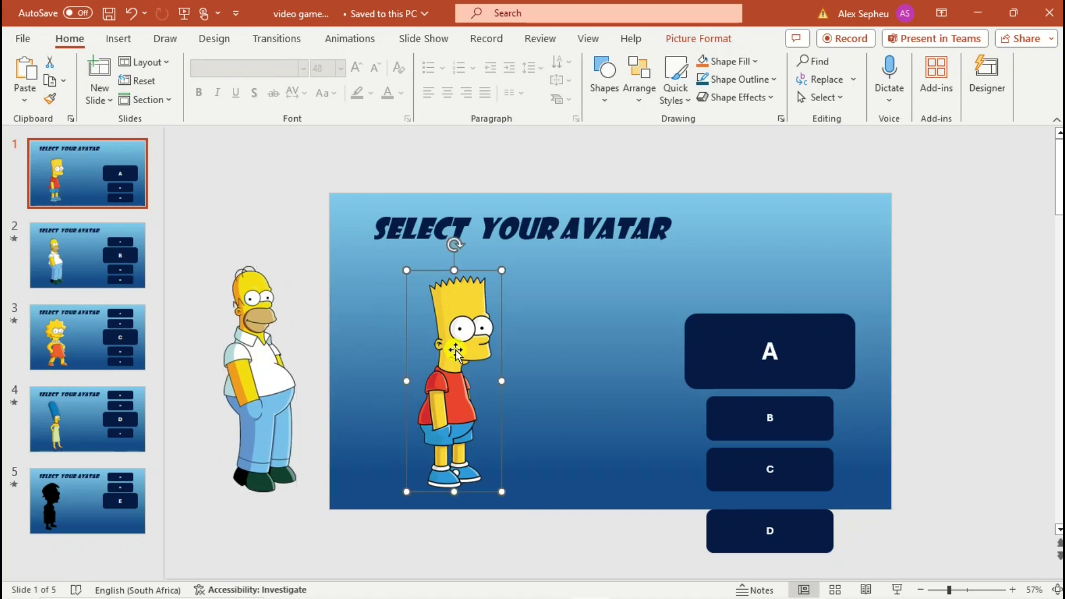
{"action": "key", "text": "ctrl+c"}
{"action": "key", "text": "Page_Down"}
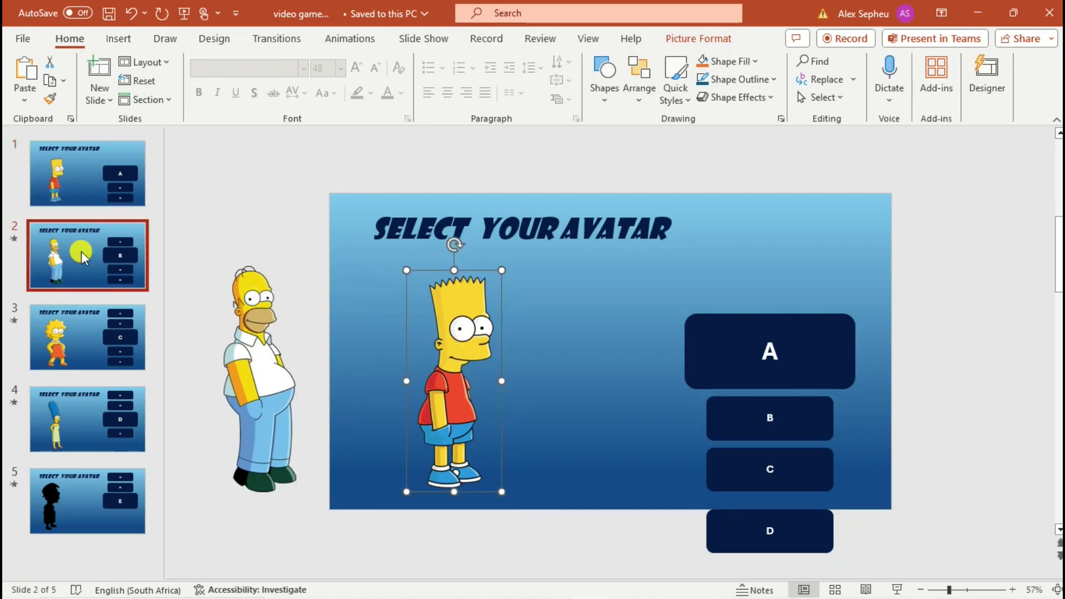
{"action": "key", "text": "ctrl+v"}
{"action": "left_click_drag", "start_coordinate": [455, 351], "coordinate": [974, 350]}
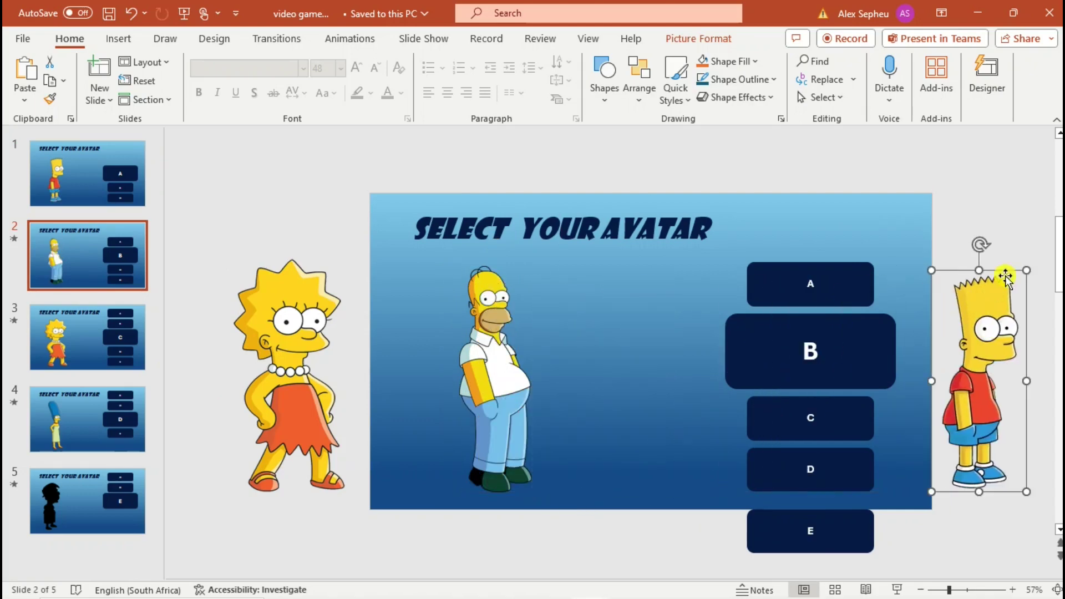
{"action": "left_click_drag", "start_coordinate": [1015, 257], "coordinate": [1004, 322]}
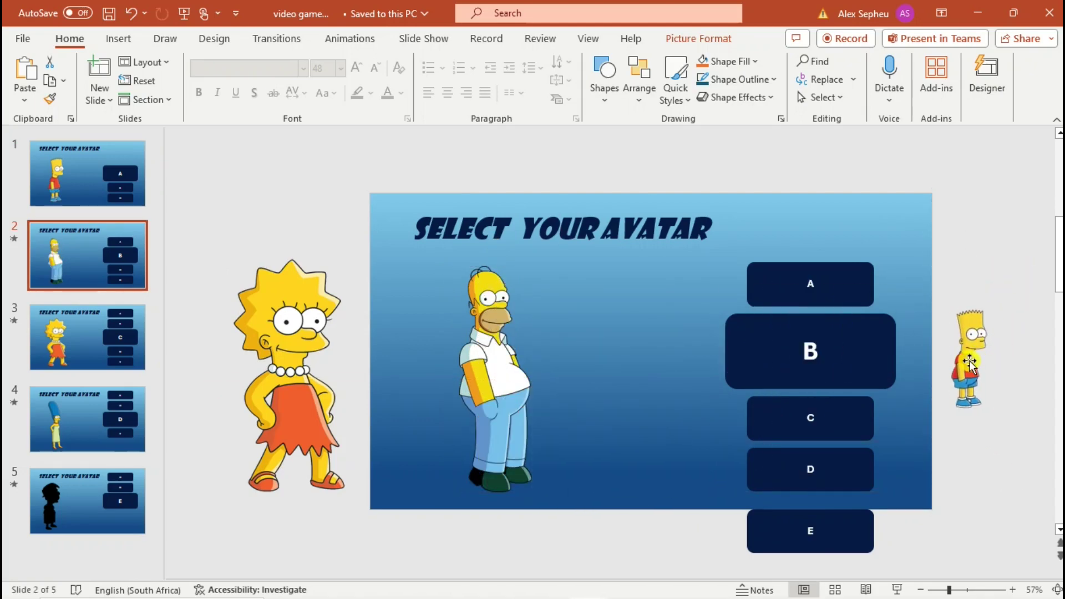
Step: Copy Homer onto slide 3, move it off the right edge and shrink it
{"action": "left_click", "coordinate": [491, 361]}
{"action": "key", "text": "ctrl+c"}
{"action": "left_click", "coordinate": [87, 336]}
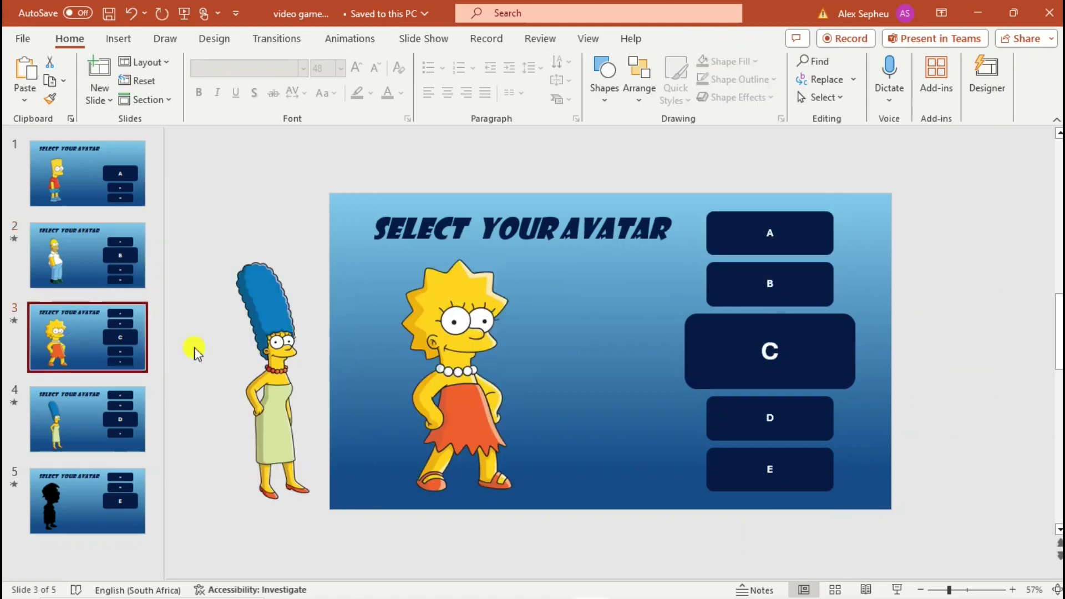
{"action": "key", "text": "ctrl+v"}
{"action": "left_click_drag", "start_coordinate": [491, 361], "coordinate": [935, 313]}
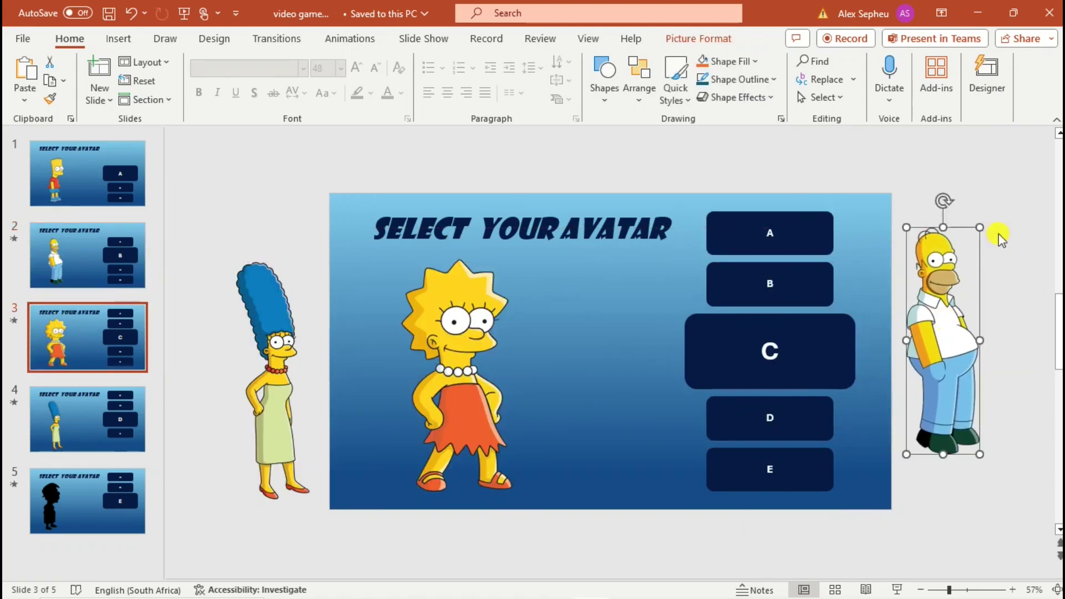
{"action": "left_click_drag", "start_coordinate": [999, 233], "coordinate": [925, 371]}
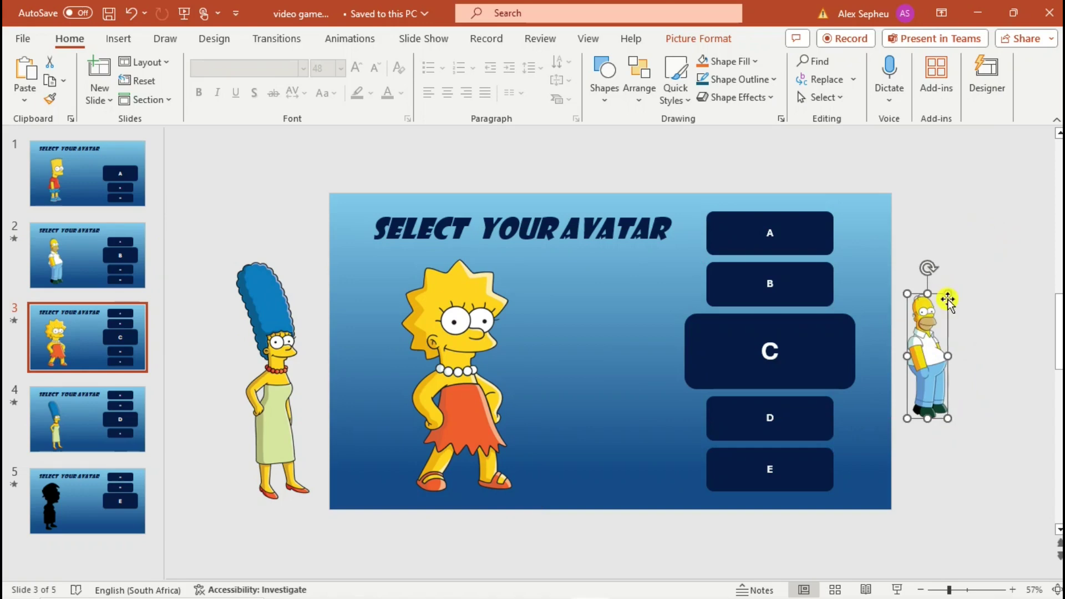
Step: Paste Lisa onto slide 4 and shrink it just off the right edge
{"action": "left_click", "coordinate": [74, 430]}
{"action": "left_click", "coordinate": [88, 341]}
{"action": "key", "text": "ctrl+z"}
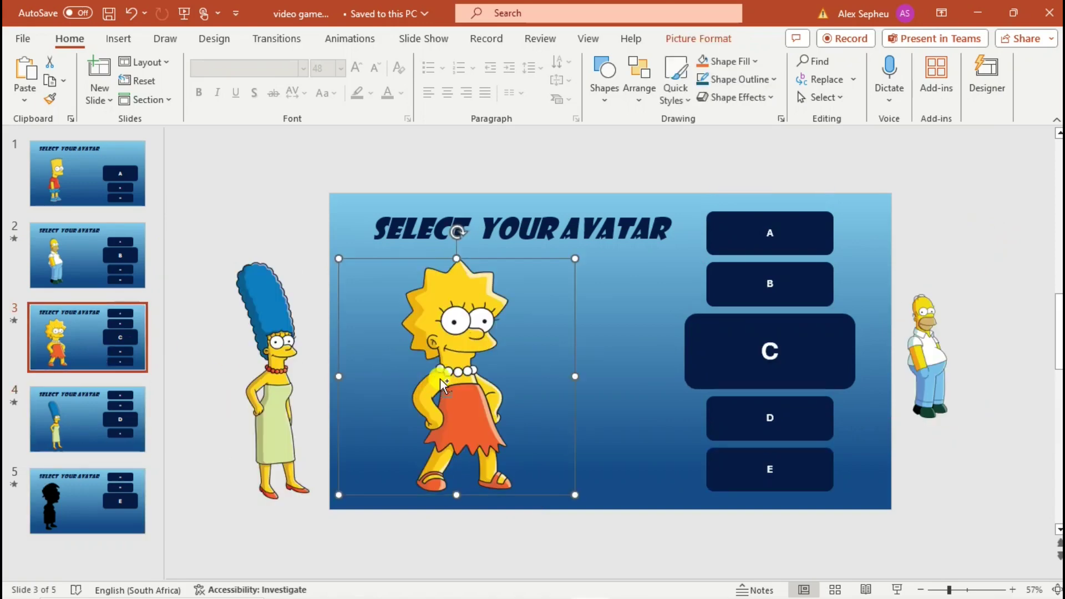
{"action": "left_click", "coordinate": [123, 417]}
{"action": "key", "text": "ctrl+v"}
{"action": "left_click_drag", "start_coordinate": [488, 350], "coordinate": [999, 305]}
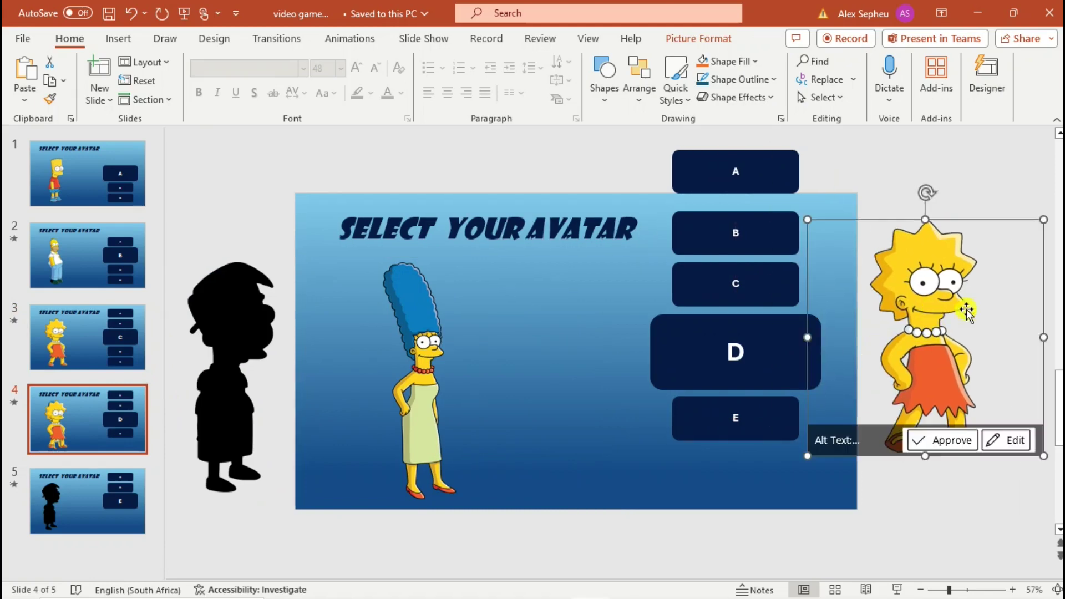
{"action": "left_click", "coordinate": [1027, 255]}
{"action": "left_click_drag", "start_coordinate": [971, 244], "coordinate": [974, 294]}
{"action": "left_click", "coordinate": [987, 303]}
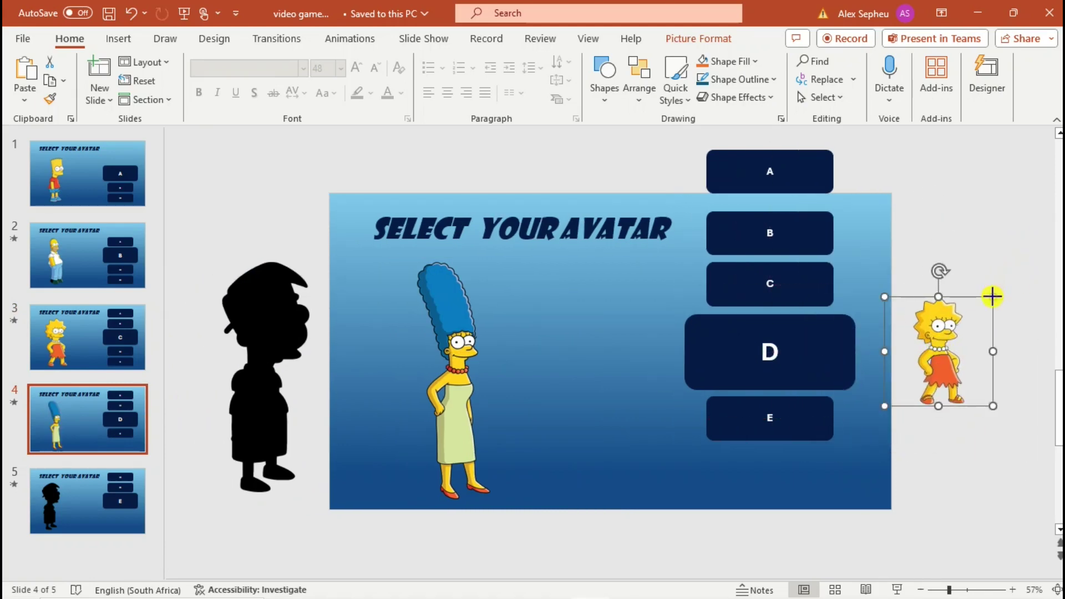
Step: Paste a shrunken Marge off slide 5's right edge, then start the slide show
{"action": "left_click", "coordinate": [454, 352]}
{"action": "left_click", "coordinate": [85, 495]}
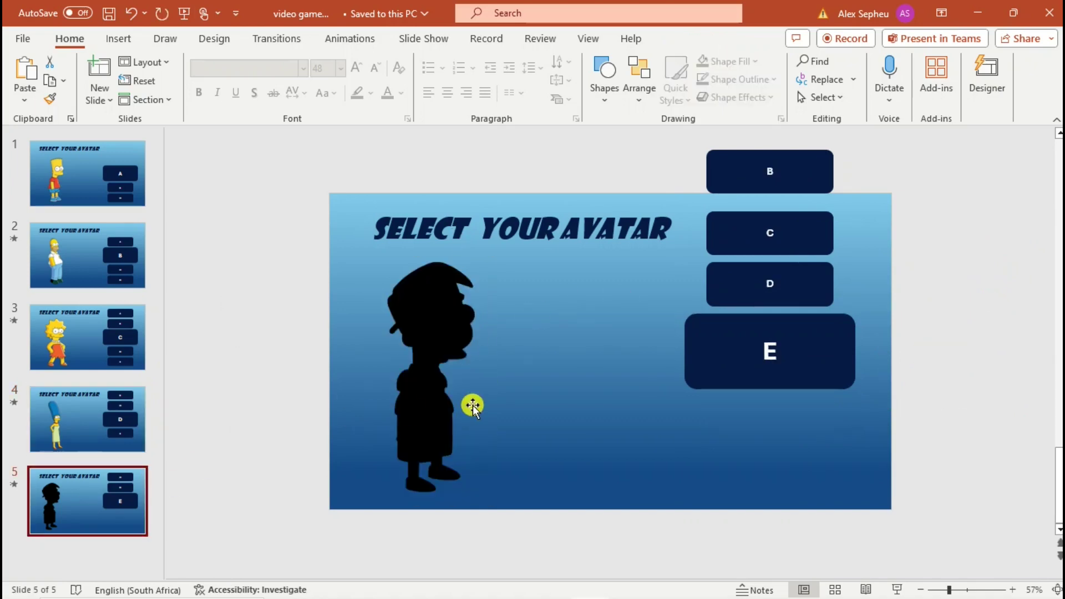
{"action": "key", "text": "ctrl+v"}
{"action": "left_click_drag", "start_coordinate": [419, 358], "coordinate": [946, 333]}
{"action": "left_click_drag", "start_coordinate": [993, 214], "coordinate": [953, 287]}
{"action": "mouse_move", "coordinate": [937, 355]}
{"action": "left_mouse_down"}
{"action": "mouse_move", "coordinate": [936, 372]}
{"action": "mouse_move", "coordinate": [936, 360]}
{"action": "left_mouse_up"}
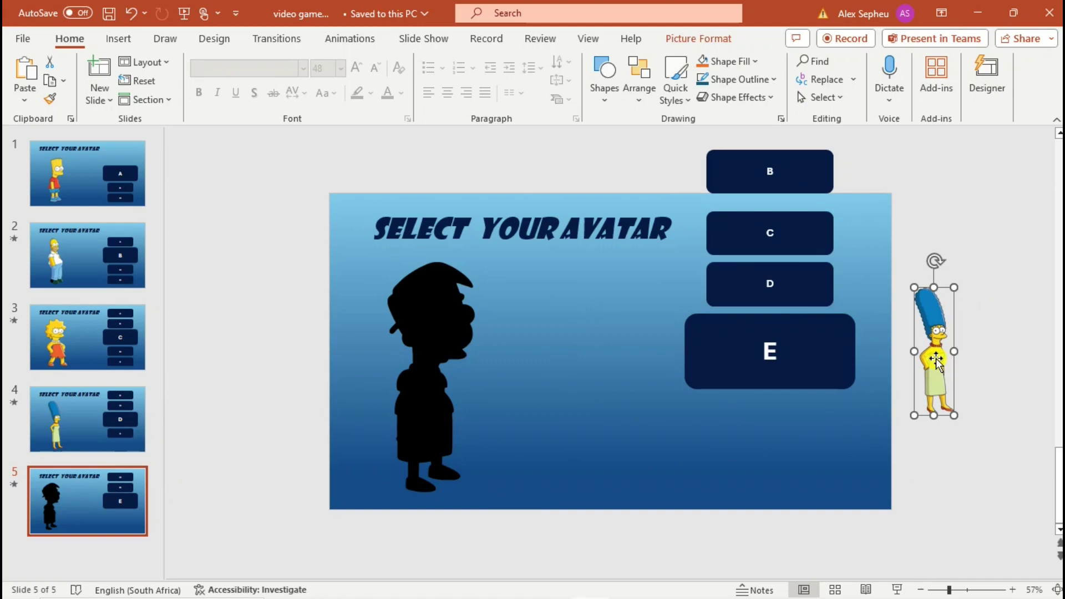
{"action": "left_click", "coordinate": [274, 341]}
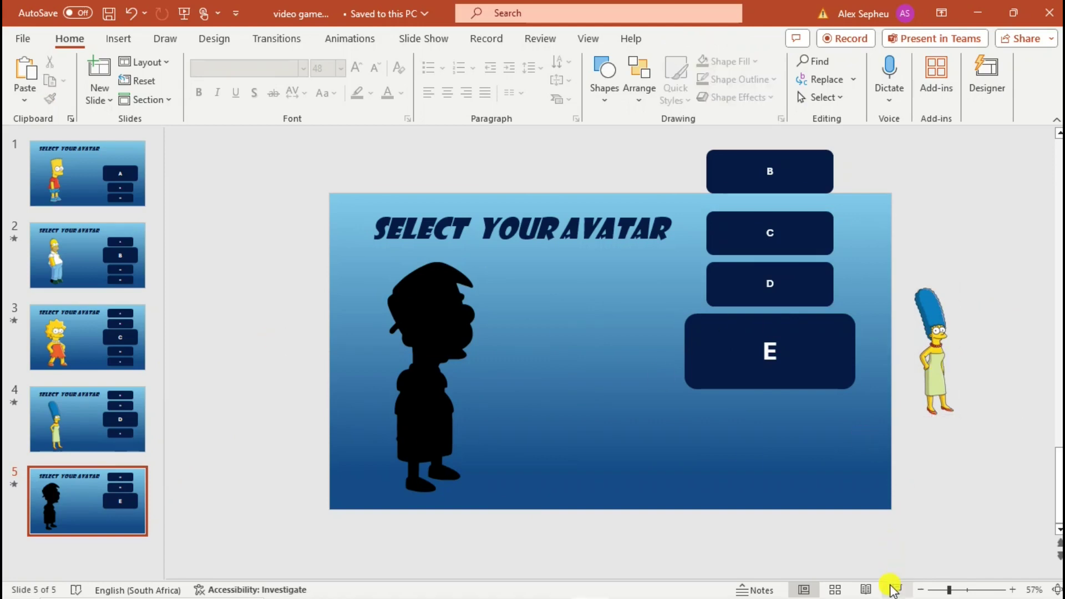
{"action": "left_click", "coordinate": [891, 585]}
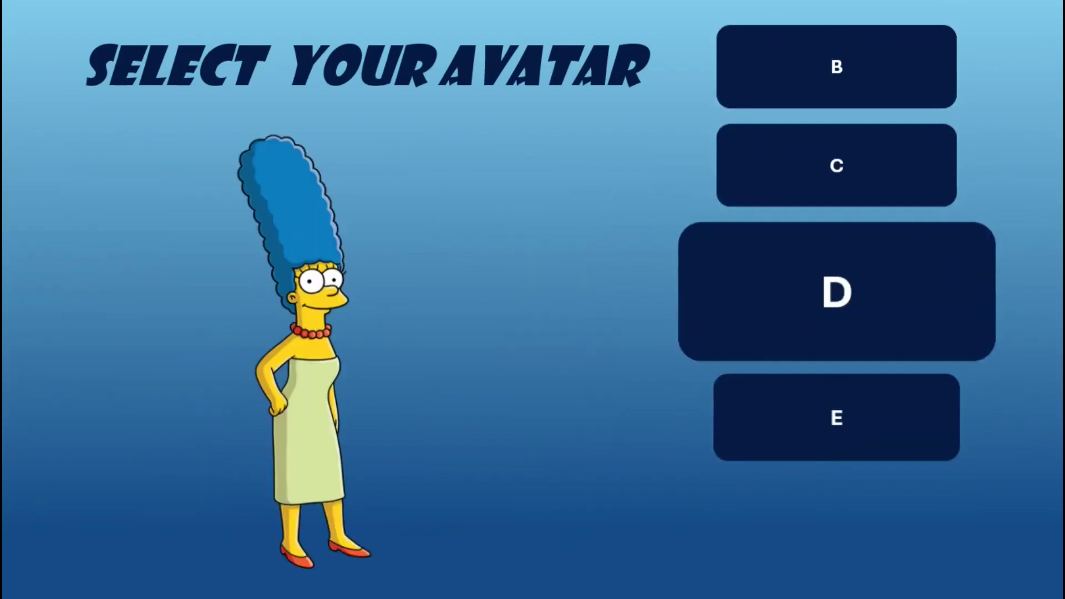
Step: Exit the slide show and return to slide 1 in editing view
{"action": "key", "text": "Escape"}
{"action": "left_click", "coordinate": [92, 195]}
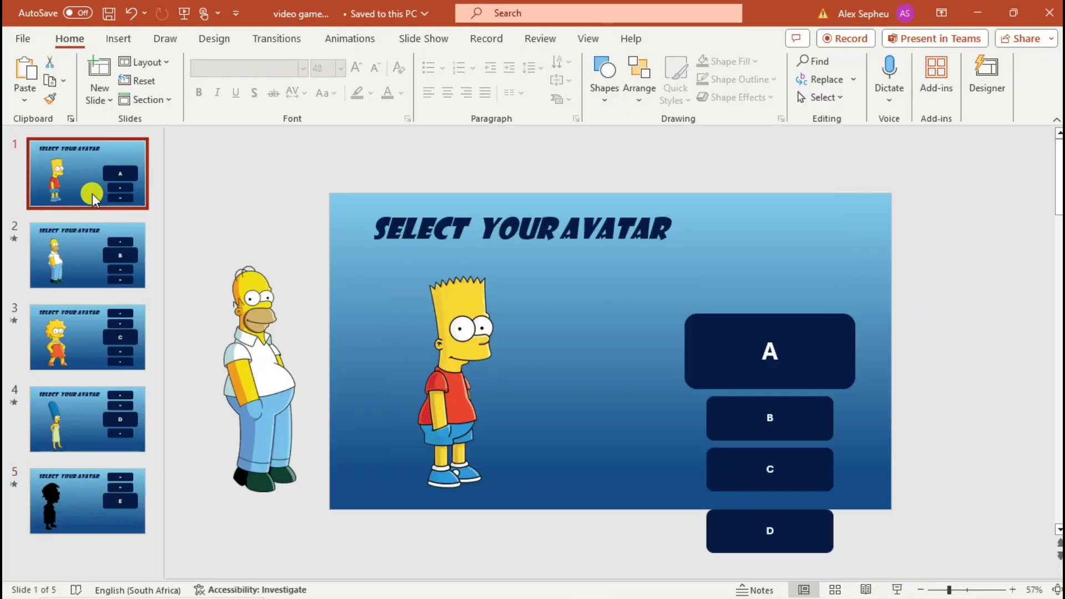
Step: Select the characters on slides 1 and 2 and send slide 2's off-slide picture to the back
{"action": "left_click", "coordinate": [269, 369]}
{"action": "left_click", "coordinate": [463, 363], "text": "shift"}
{"action": "right_click", "coordinate": [456, 344]}
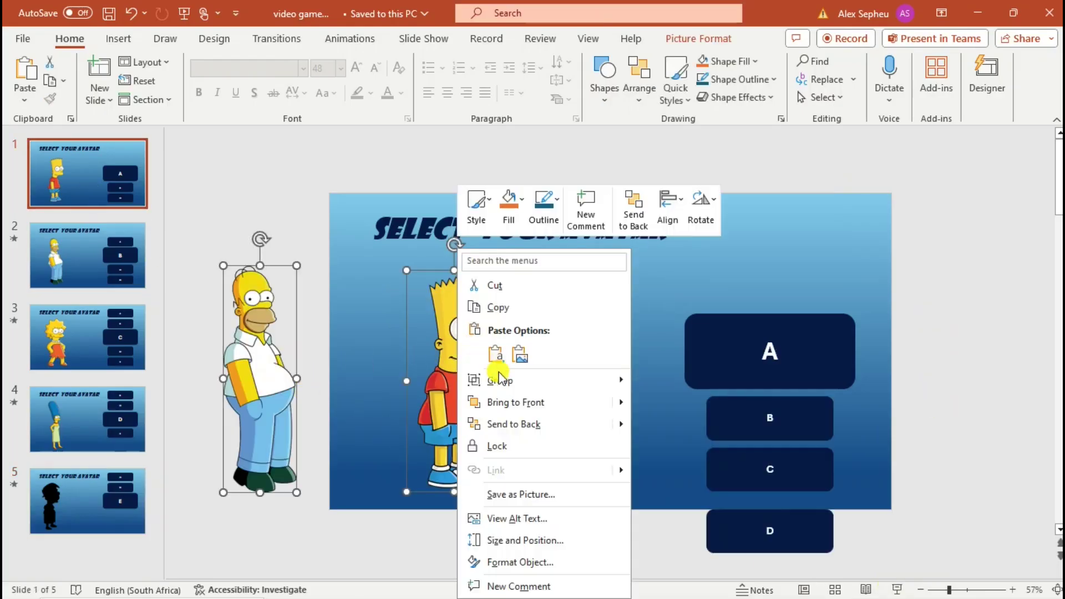
{"action": "key", "text": "Escape"}
{"action": "key", "text": "Page_Down"}
{"action": "left_click", "coordinate": [313, 344]}
{"action": "left_click", "coordinate": [489, 369], "text": "shift"}
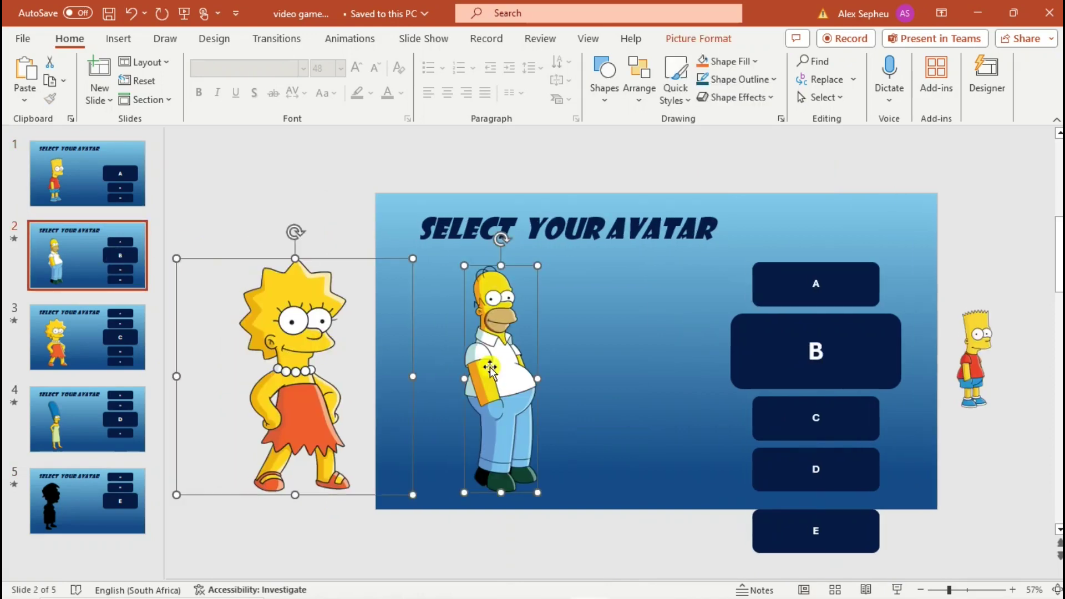
{"action": "right_click", "coordinate": [977, 350]}
{"action": "left_click", "coordinate": [856, 421]}
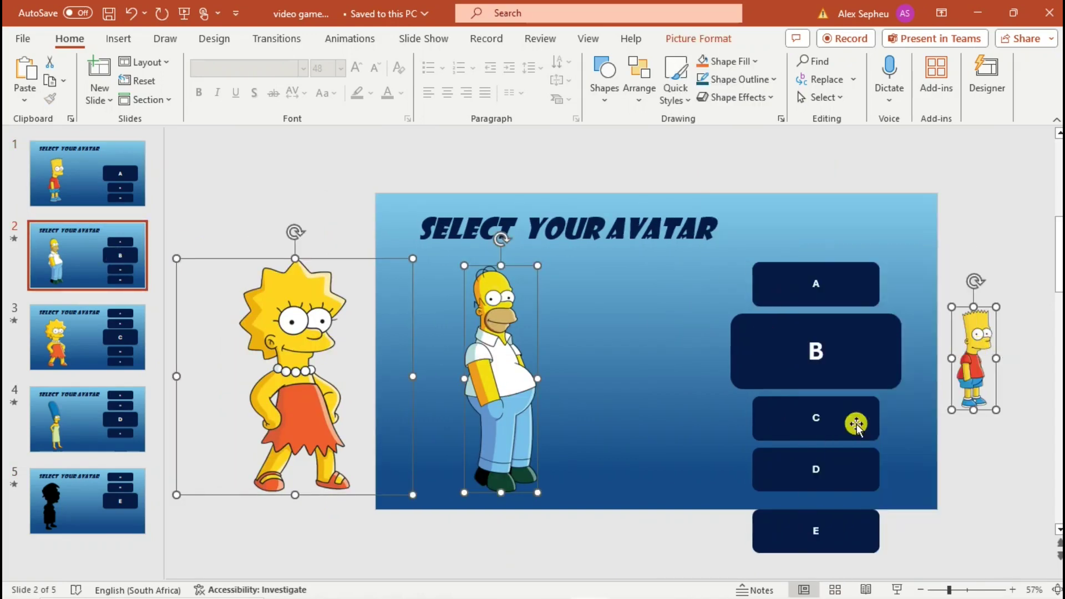
Step: Check the layering options for the character pictures on slides 3 and 4
{"action": "left_click", "coordinate": [107, 350]}
{"action": "left_click", "coordinate": [286, 376]}
{"action": "left_click", "coordinate": [456, 377], "text": "shift"}
{"action": "left_click", "coordinate": [938, 361], "text": "shift"}
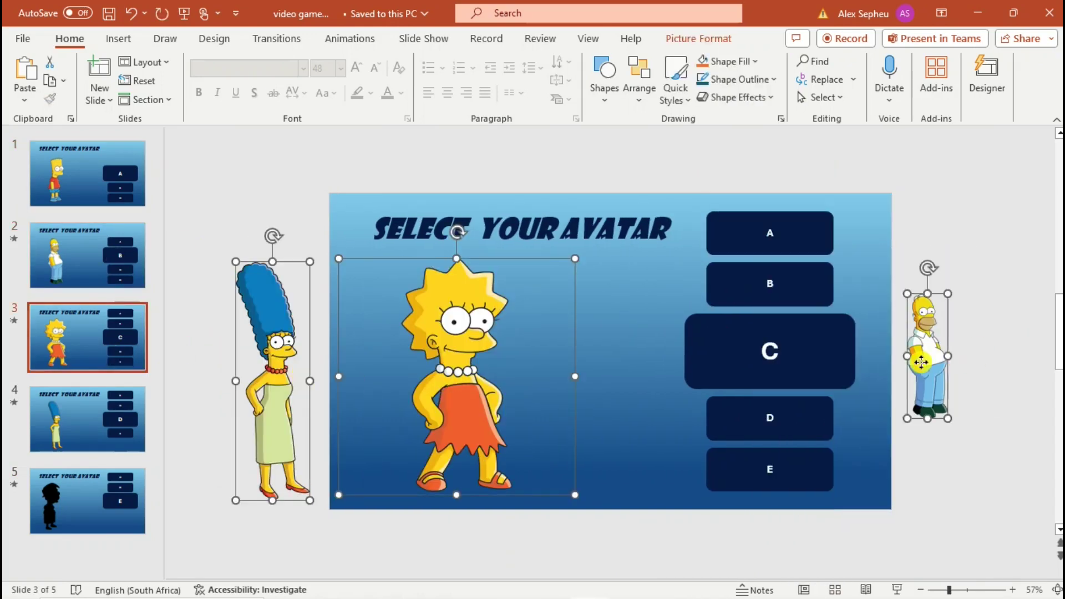
{"action": "right_click", "coordinate": [937, 361]}
{"action": "key", "text": "Escape"}
{"action": "left_click", "coordinate": [88, 419]}
{"action": "left_click", "coordinate": [266, 377]}
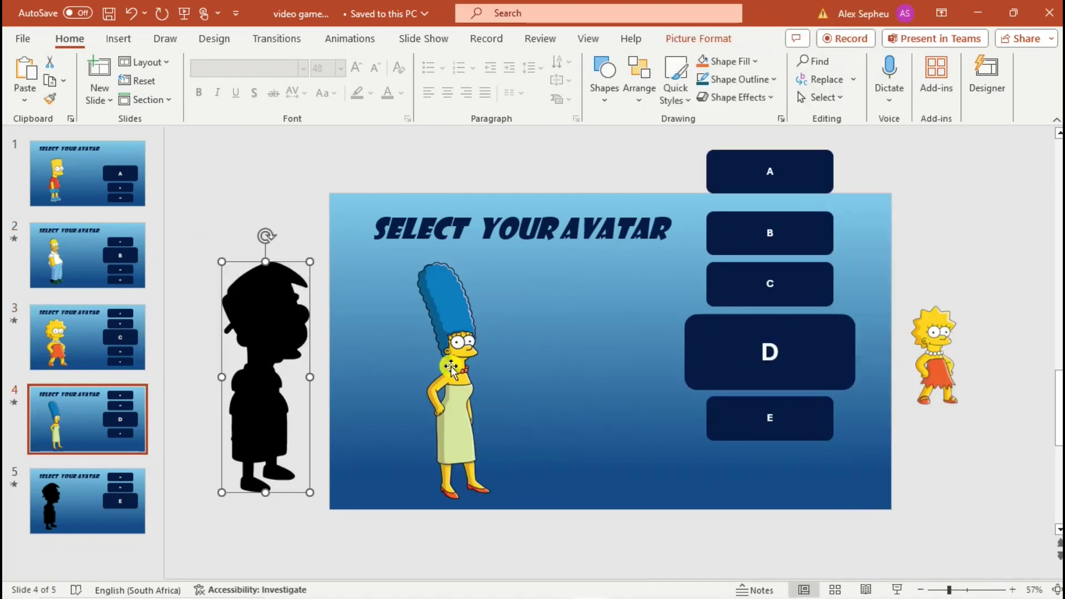
{"action": "left_click", "coordinate": [451, 366], "text": "shift"}
{"action": "left_click", "coordinate": [946, 355], "text": "shift"}
{"action": "right_click", "coordinate": [942, 355]}
{"action": "key", "text": "Escape"}
Step: Send Marge to the back on slide 5, then begin editing slide 1's A button label
{"action": "left_click", "coordinate": [87, 499]}
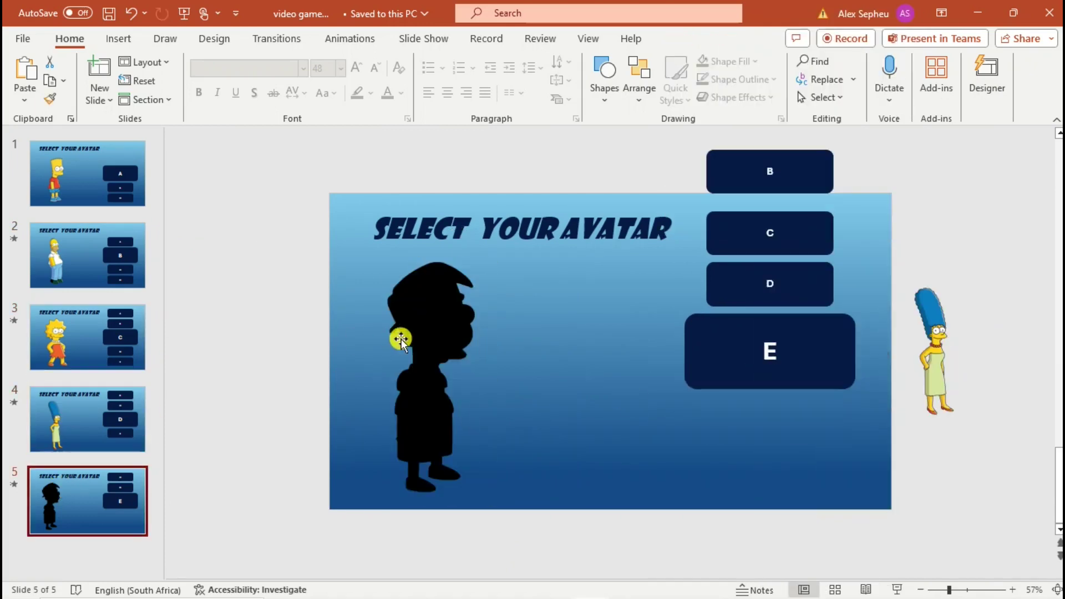
{"action": "left_click", "coordinate": [401, 338]}
{"action": "left_click", "coordinate": [936, 327], "text": "shift"}
{"action": "right_click", "coordinate": [937, 327]}
{"action": "left_click", "coordinate": [808, 423]}
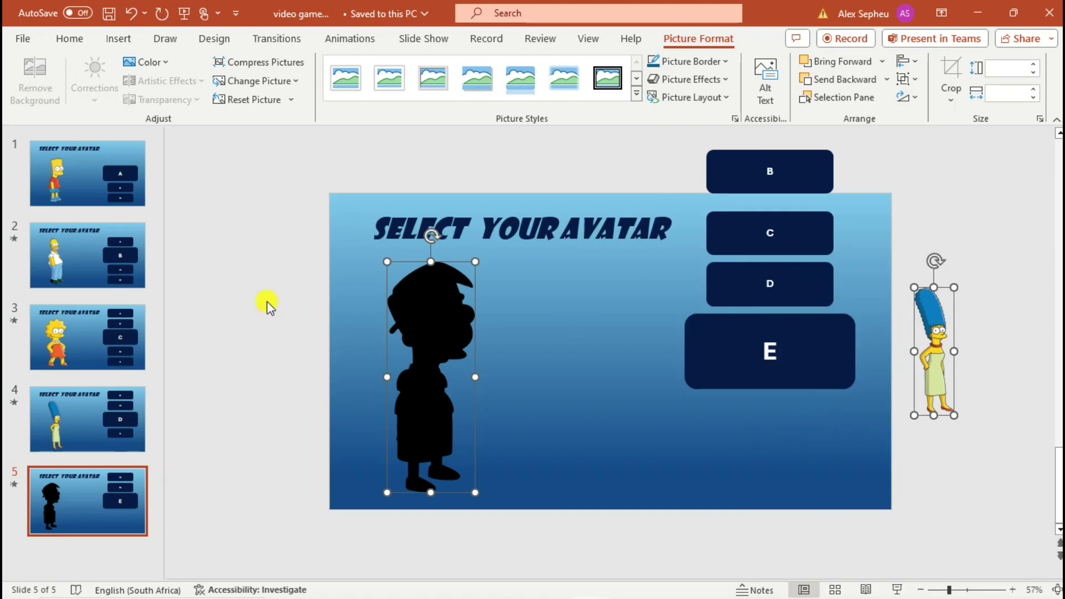
{"action": "left_click", "coordinate": [261, 295]}
{"action": "left_click", "coordinate": [126, 178]}
{"action": "left_click", "coordinate": [783, 352]}
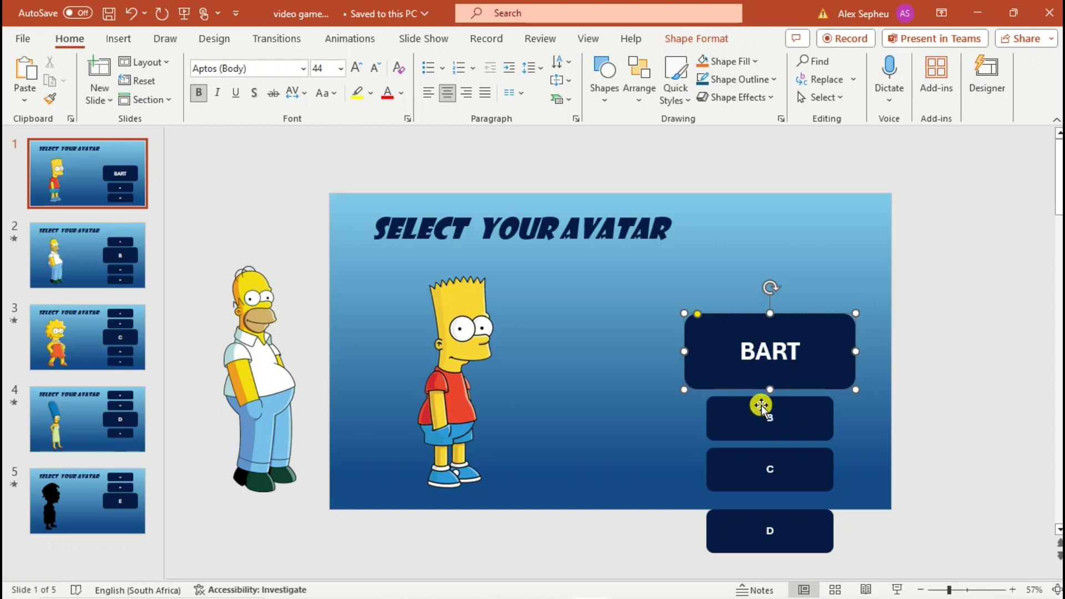
Step: Rename the large buttons on slides 2–4 to HOMER, LISA and MARGE, and begin clearing slide 5's E label
{"action": "left_click", "coordinate": [121, 268]}
{"action": "left_click", "coordinate": [817, 352]}
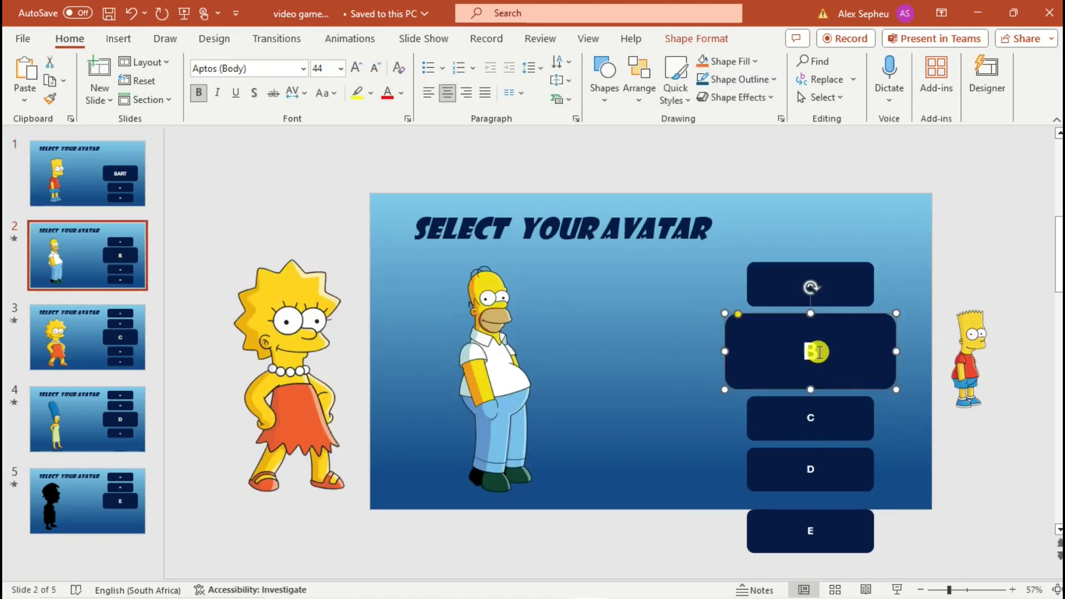
{"action": "left_click", "coordinate": [122, 336]}
{"action": "left_click", "coordinate": [776, 349]}
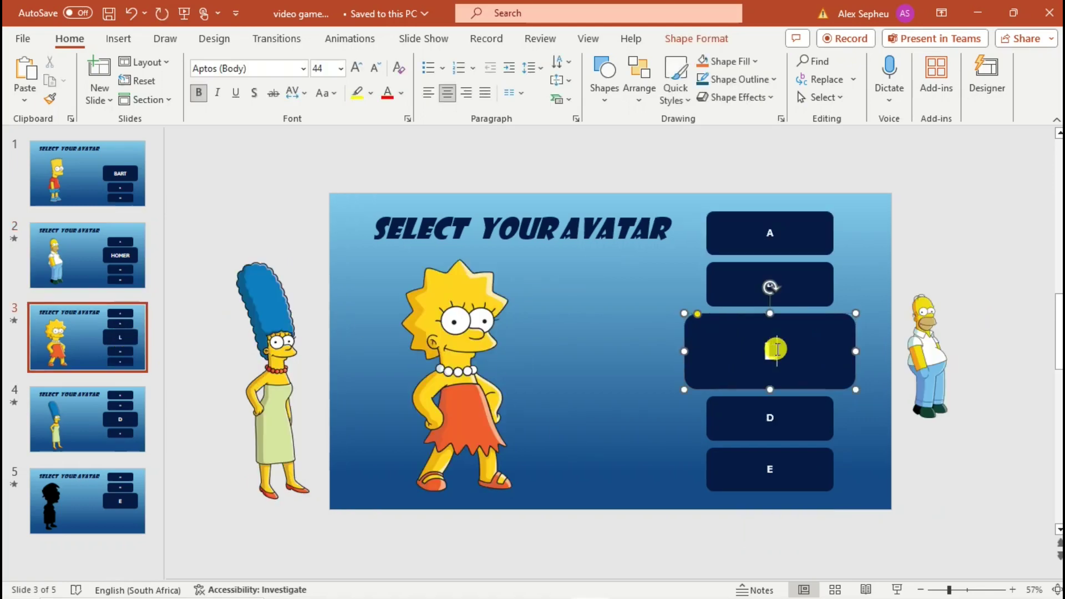
{"action": "left_click", "coordinate": [124, 430]}
{"action": "left_click", "coordinate": [777, 350]}
{"action": "key", "text": "BackSpace"}
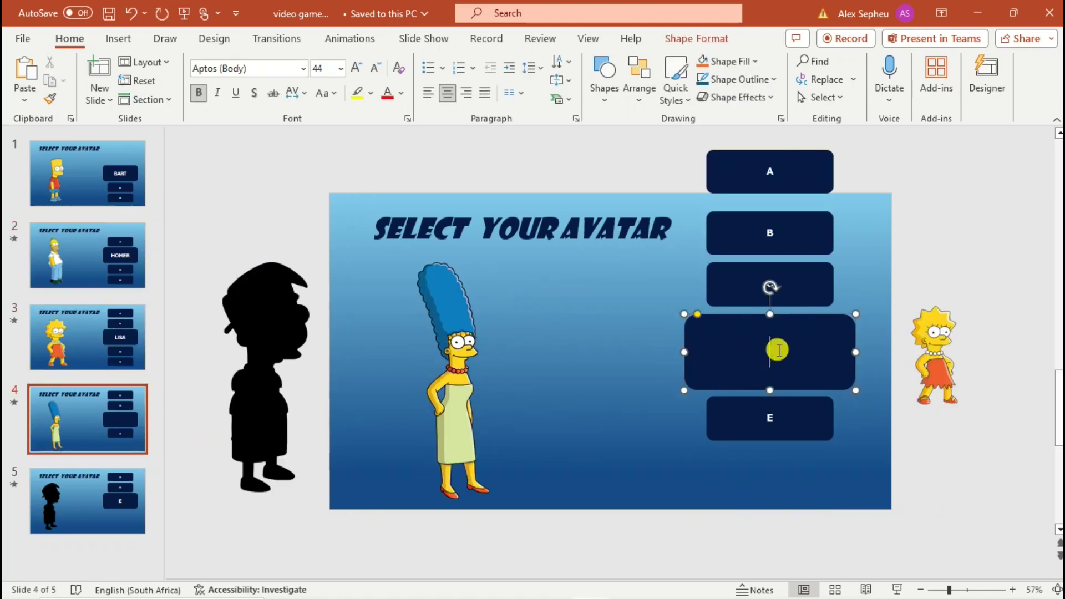
{"action": "left_click", "coordinate": [96, 501]}
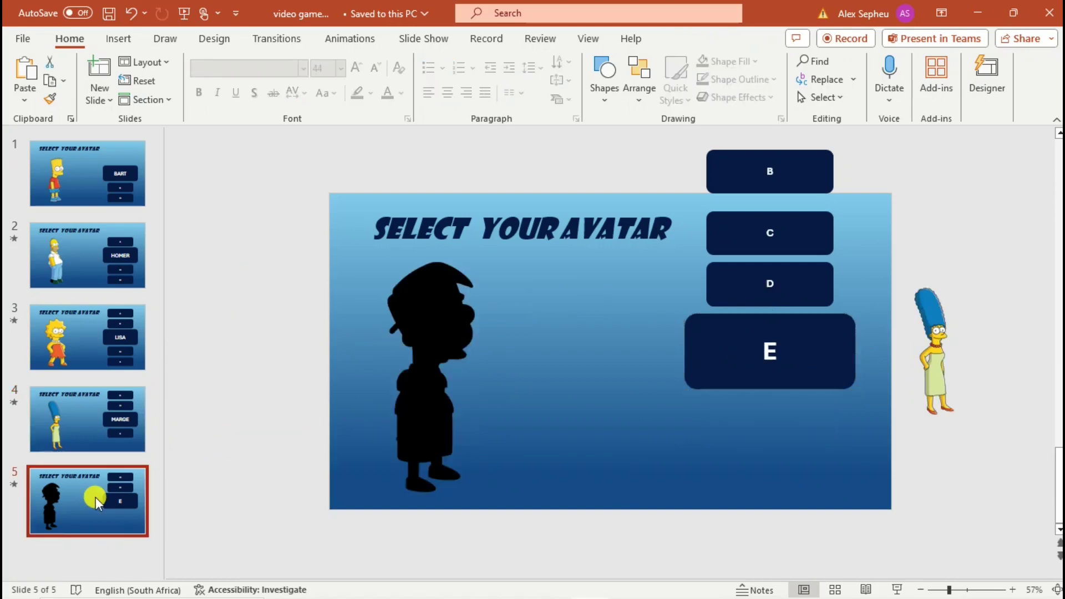
{"action": "left_click", "coordinate": [776, 351]}
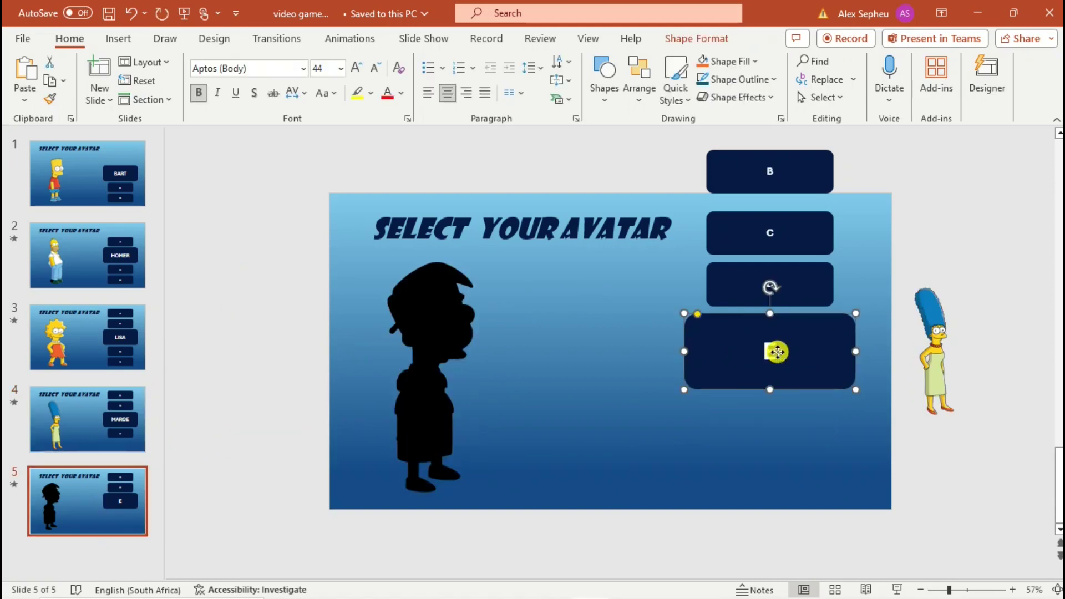
Step: Insert the filled lock stock icon and centre it in slide 5's large button
{"action": "left_click", "coordinate": [104, 40]}
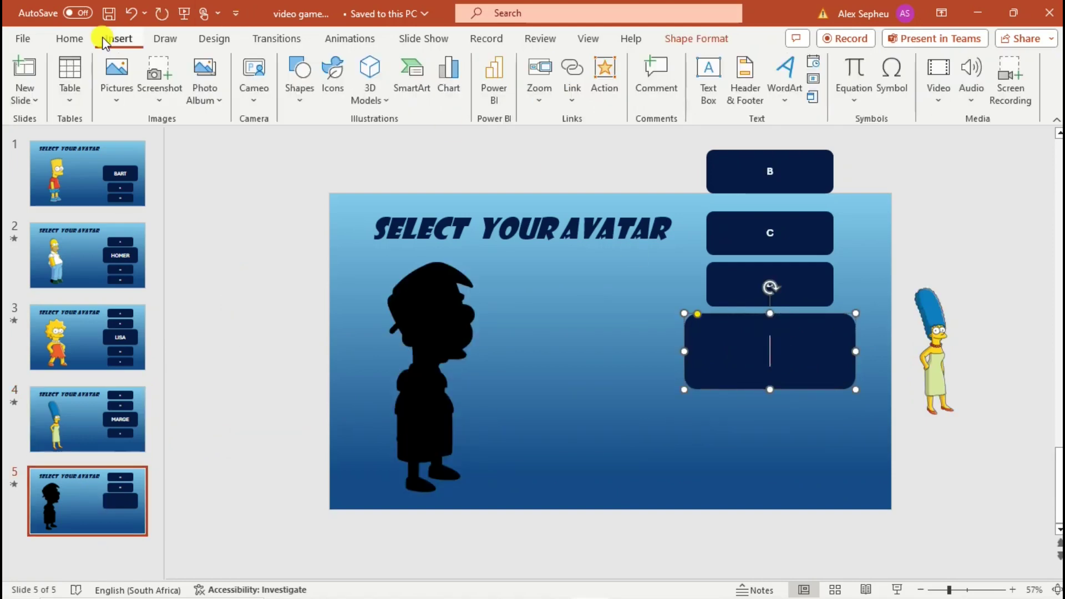
{"action": "left_click", "coordinate": [332, 84]}
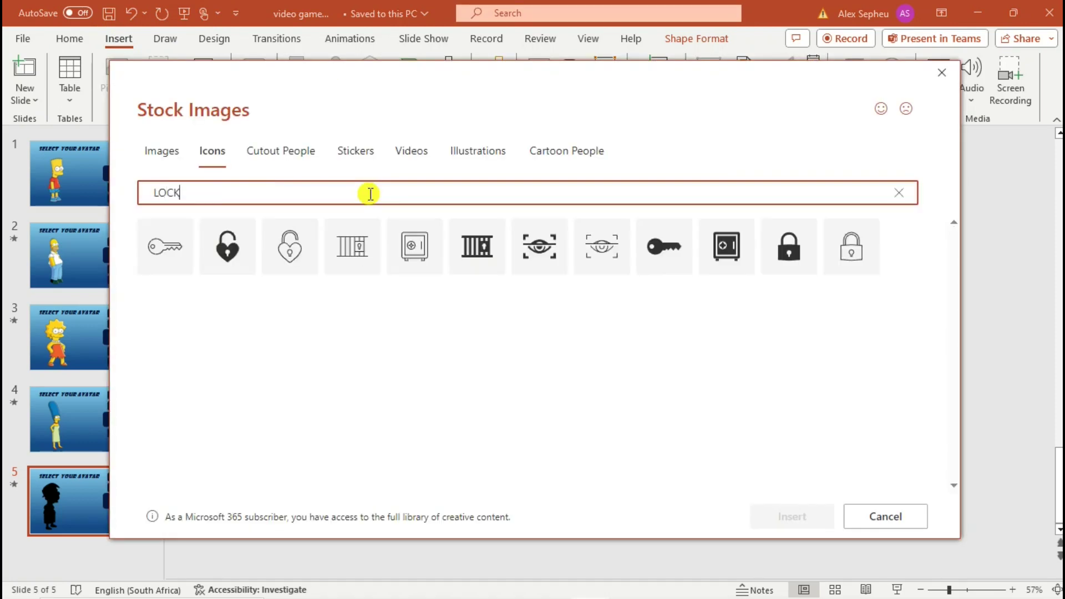
{"action": "left_click", "coordinate": [789, 246]}
{"action": "left_click", "coordinate": [780, 516]}
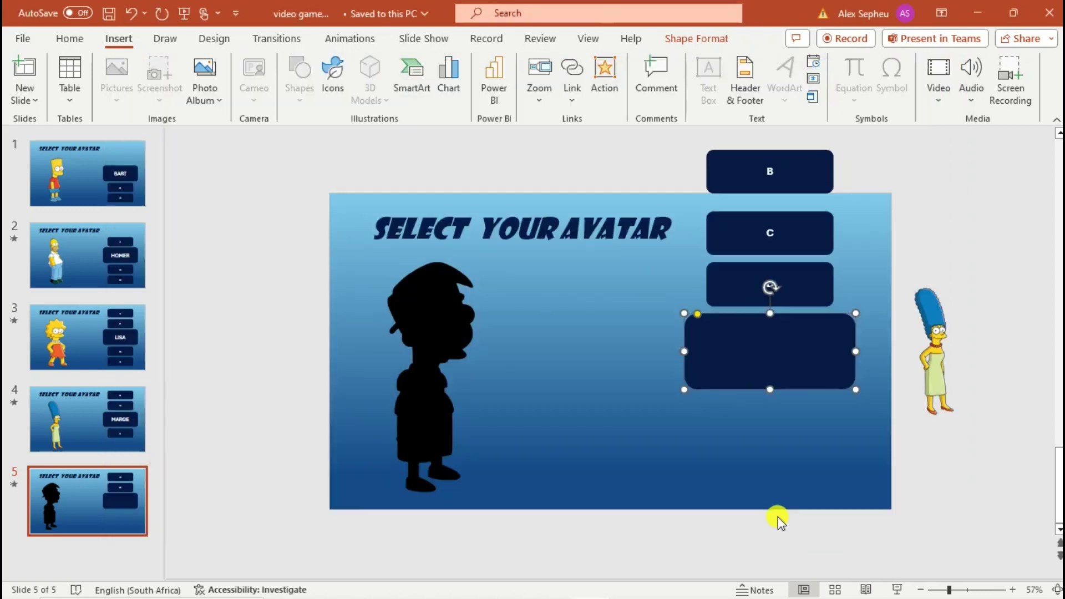
{"action": "left_click_drag", "start_coordinate": [609, 364], "coordinate": [691, 369]}
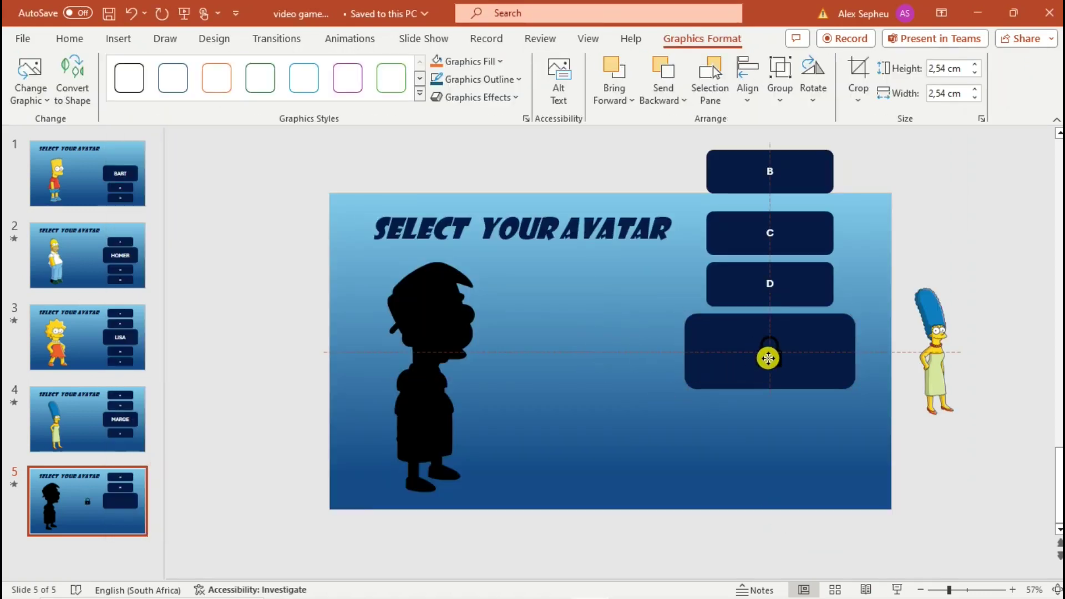
{"action": "left_click", "coordinate": [767, 349]}
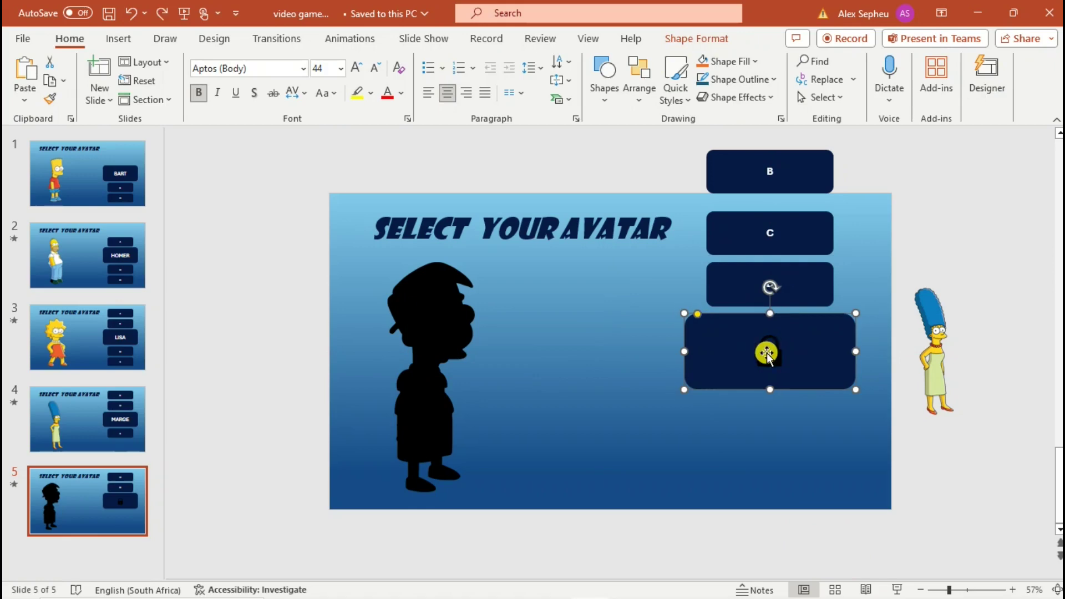
{"action": "left_click", "coordinate": [767, 350]}
{"action": "left_click_drag", "start_coordinate": [767, 349], "coordinate": [768, 354]}
Step: Paste lock icon copies into the bottom E button on slides 4 and 3
{"action": "left_click", "coordinate": [95, 423]}
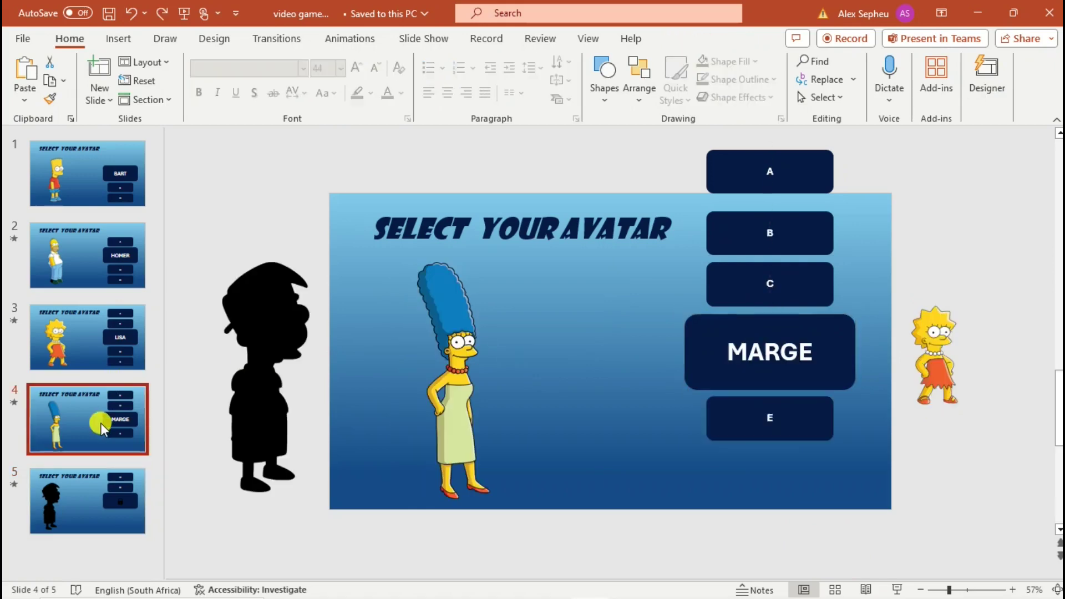
{"action": "left_click", "coordinate": [773, 419]}
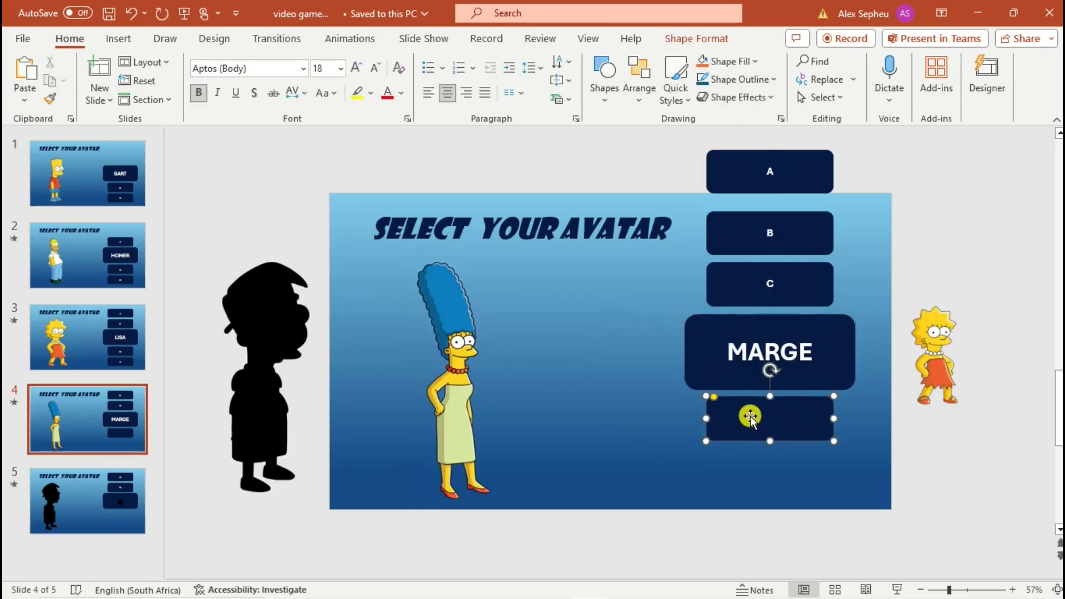
{"action": "key", "text": "ctrl+v"}
{"action": "left_click_drag", "start_coordinate": [771, 349], "coordinate": [774, 410]}
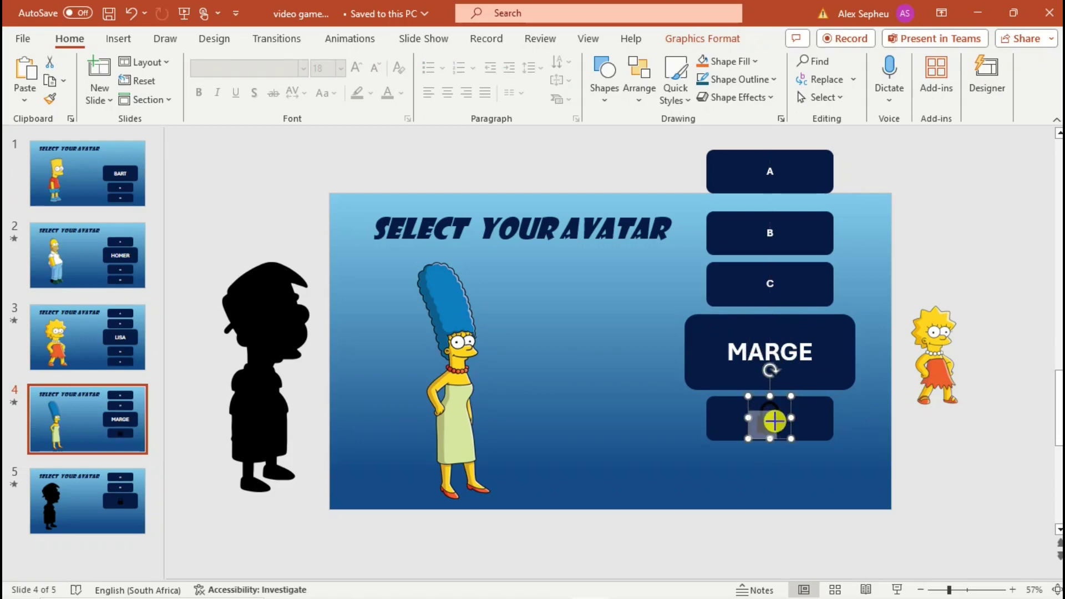
{"action": "left_click_drag", "start_coordinate": [766, 418], "coordinate": [774, 420]}
{"action": "left_click", "coordinate": [119, 352]}
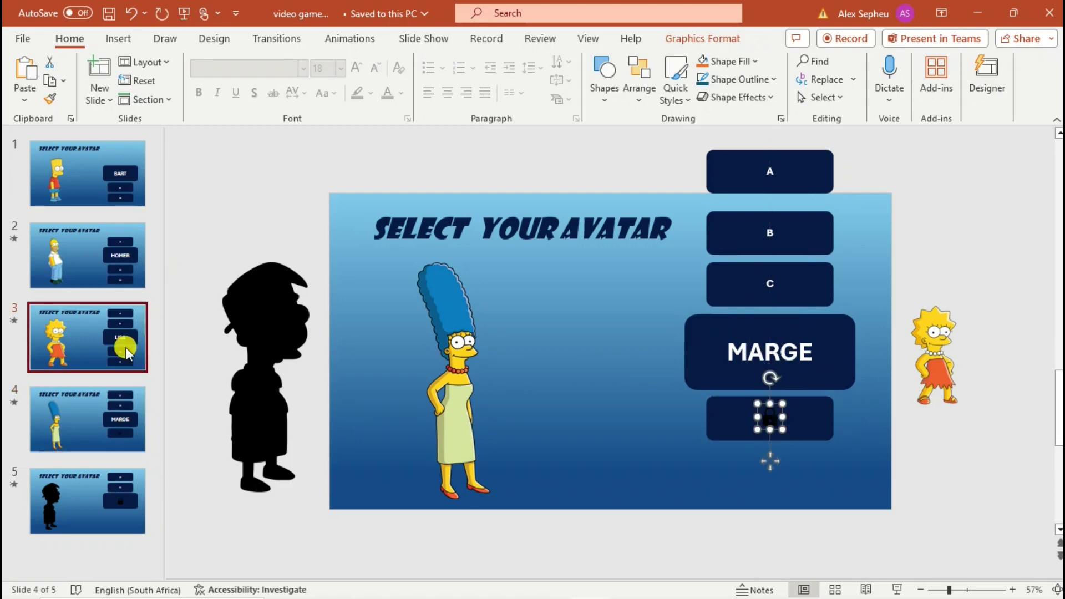
{"action": "left_click", "coordinate": [714, 419]}
{"action": "key", "text": "ctrl+v"}
{"action": "left_click", "coordinate": [782, 476]}
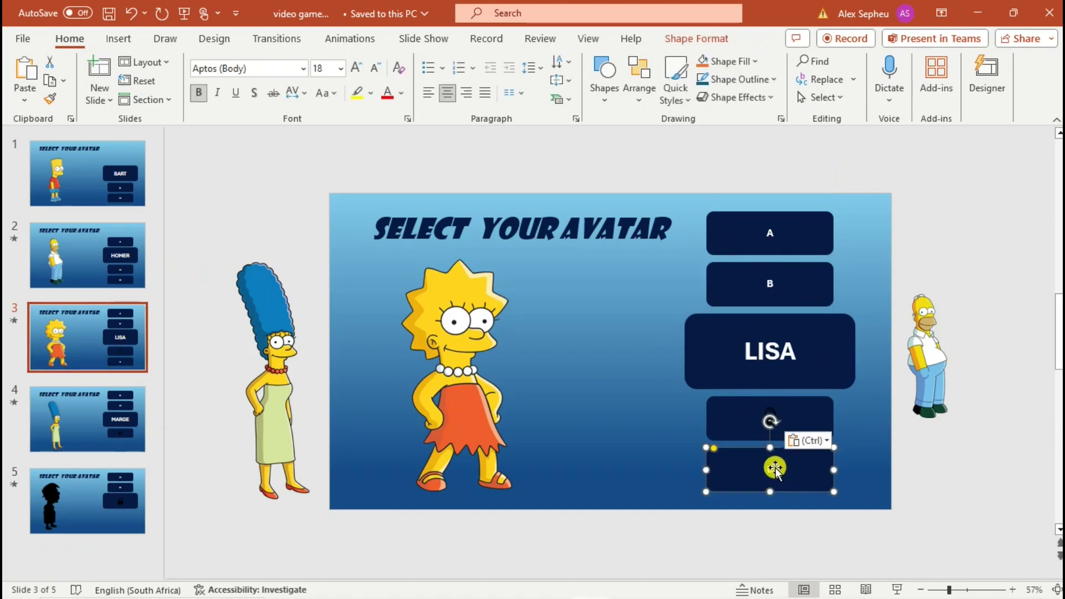
{"action": "left_click_drag", "start_coordinate": [770, 408], "coordinate": [770, 466]}
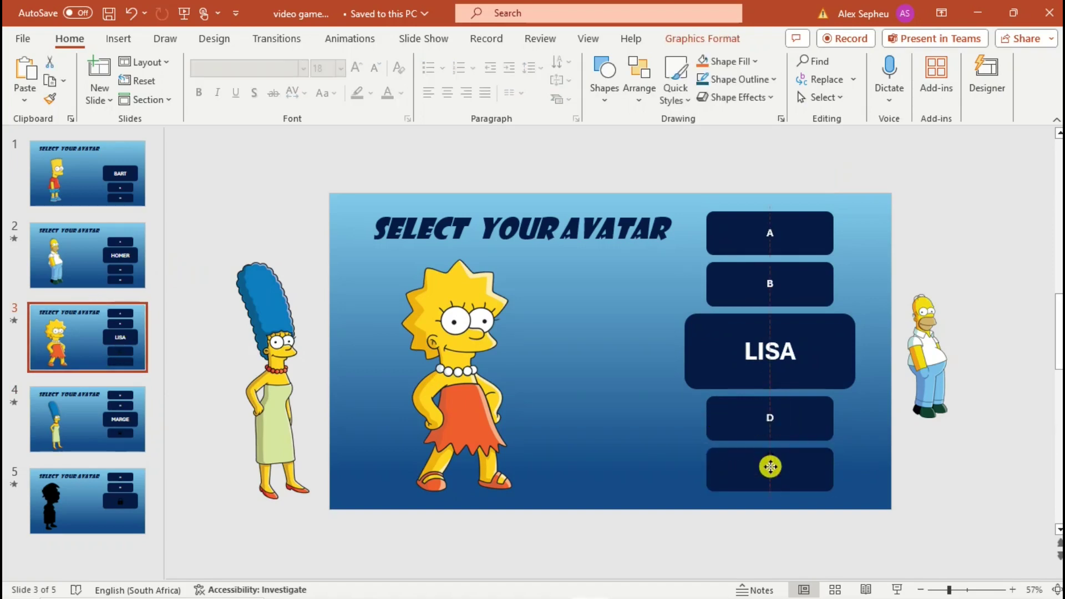
Step: Paste another lock copy and move it into box E on slide 2
{"action": "scroll", "coordinate": [337, 289], "scroll_direction": "up", "scroll_amount": 2}
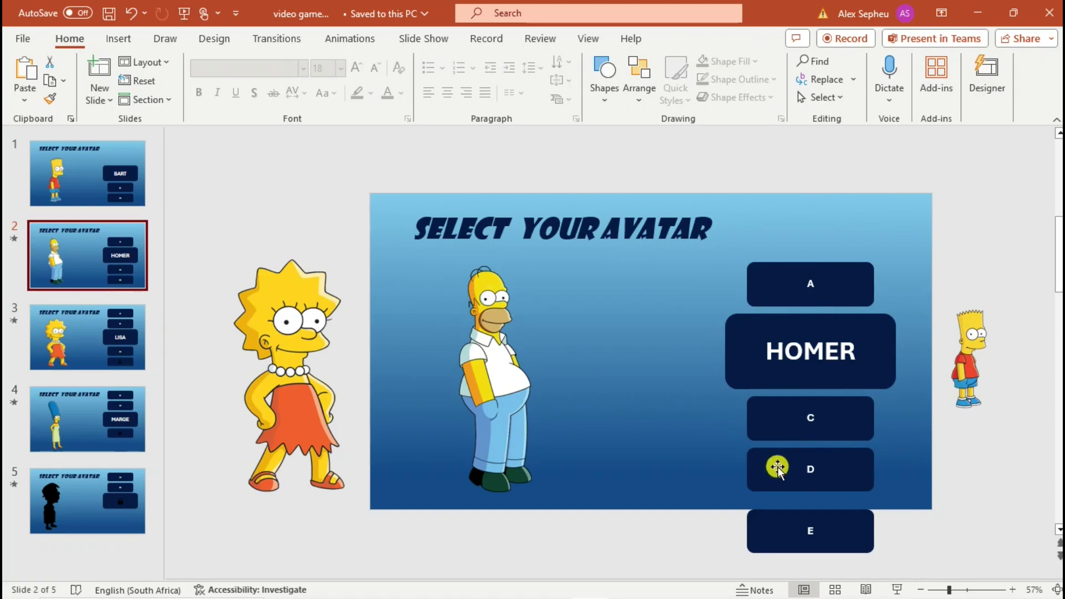
{"action": "key", "text": "ctrl+v"}
{"action": "left_click", "coordinate": [811, 532]}
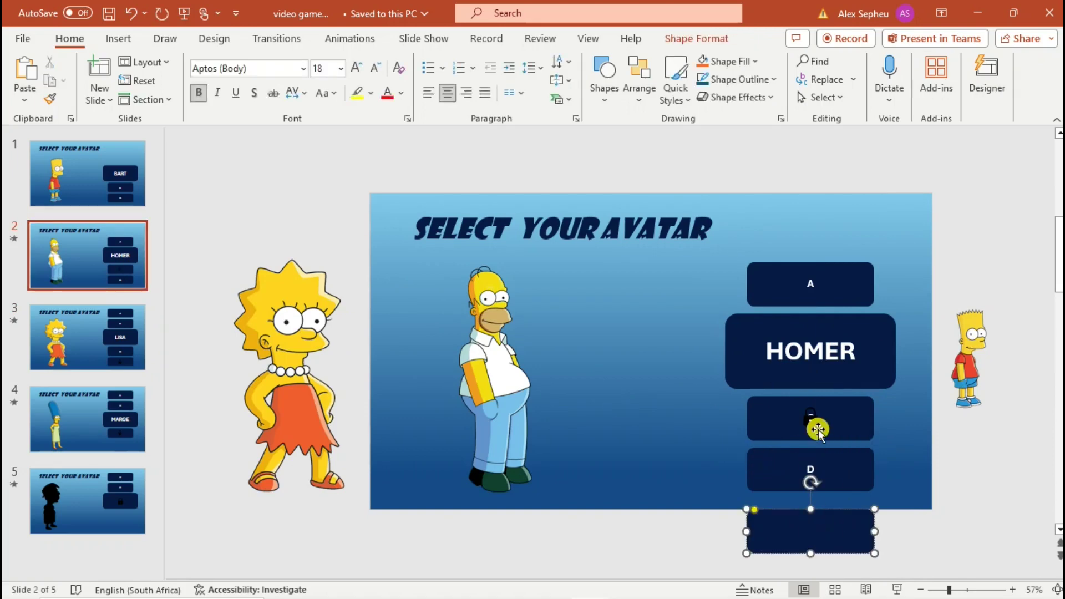
{"action": "left_click", "coordinate": [808, 423]}
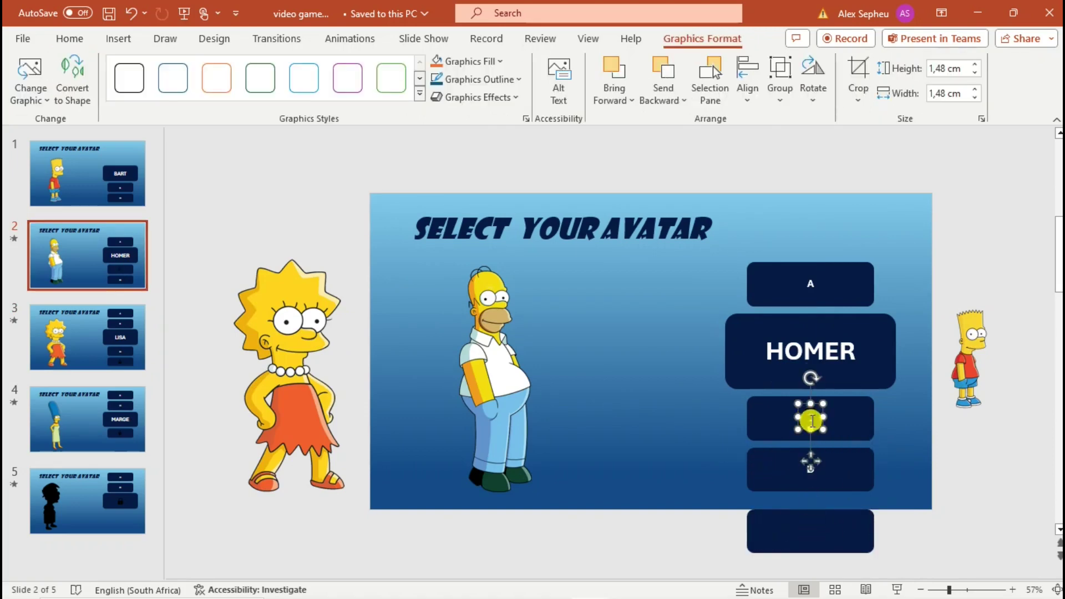
{"action": "left_click_drag", "start_coordinate": [811, 422], "coordinate": [813, 531]}
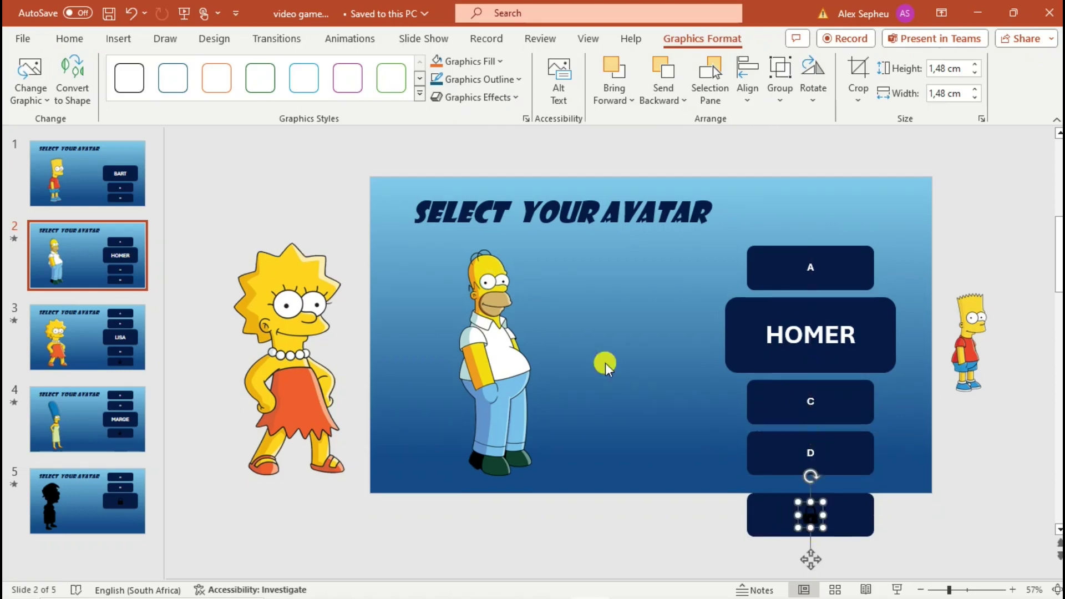
{"action": "left_click", "coordinate": [87, 153]}
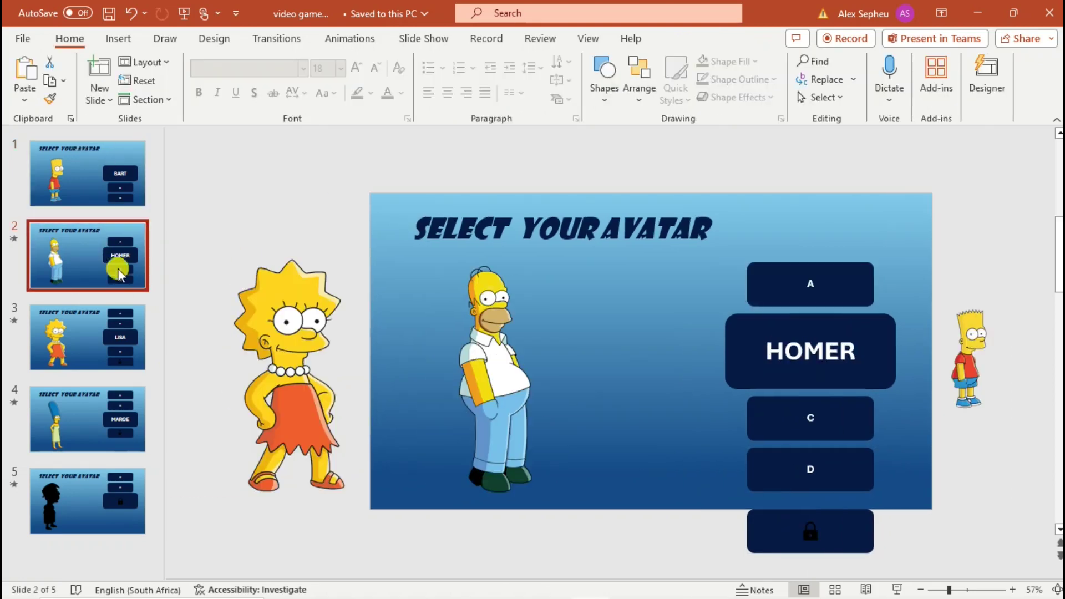
Step: Place the MARGE button on slide 1 and start the slide show from slide 1
{"action": "left_click", "coordinate": [813, 285]}
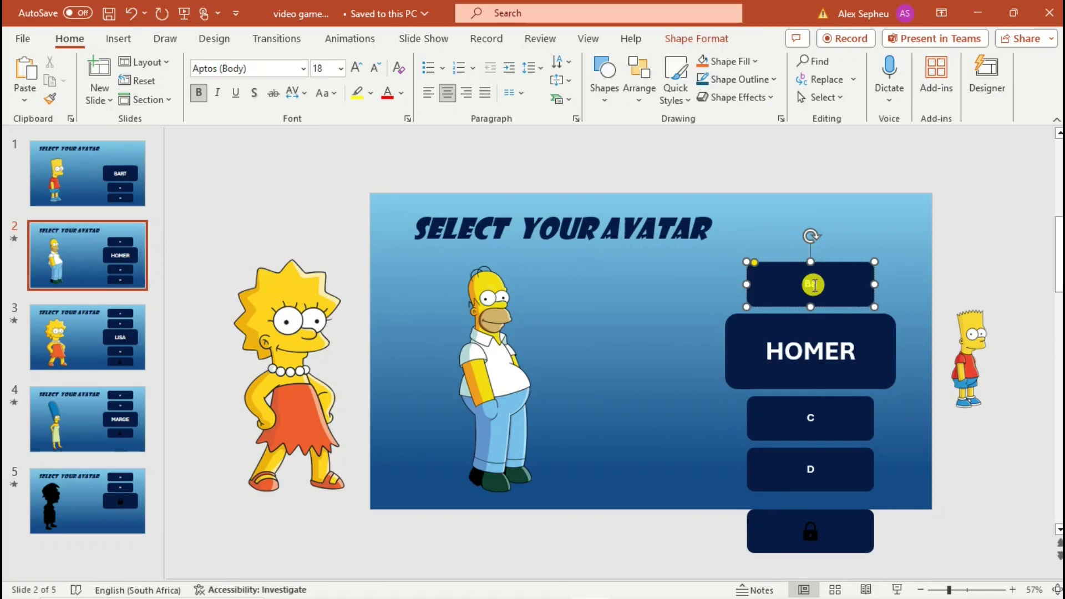
{"action": "key", "text": "Page_Up"}
{"action": "left_click", "coordinate": [773, 532]}
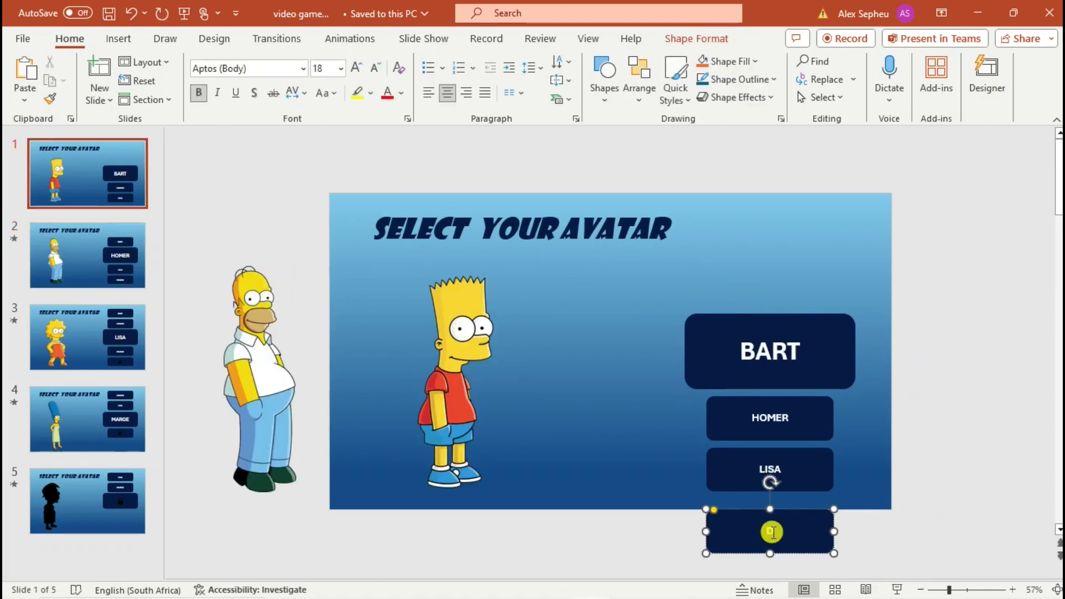
{"action": "key", "text": "Escape"}
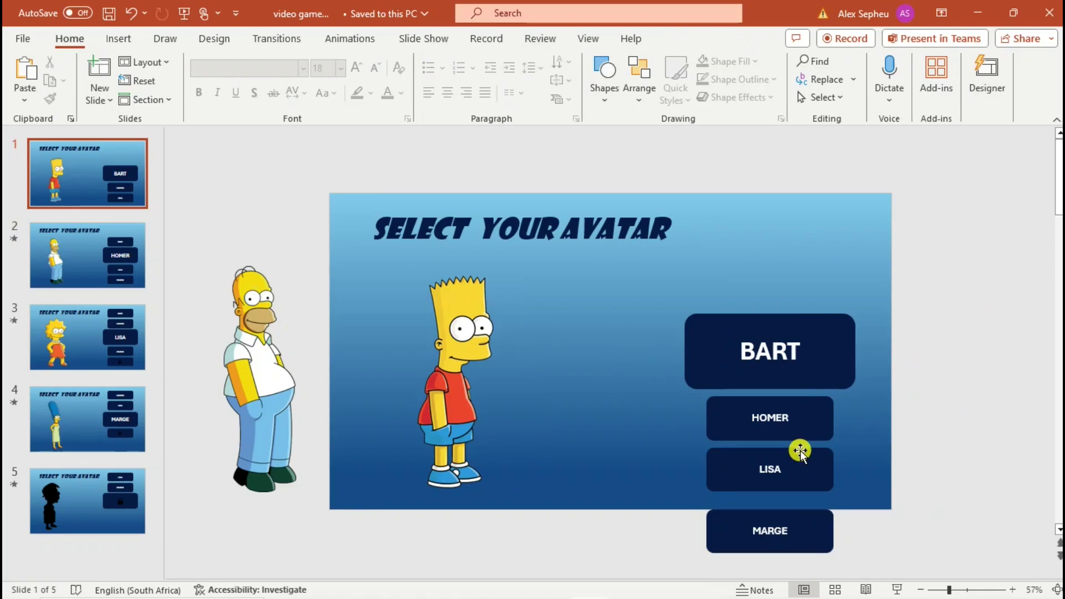
{"action": "left_click", "coordinate": [898, 590]}
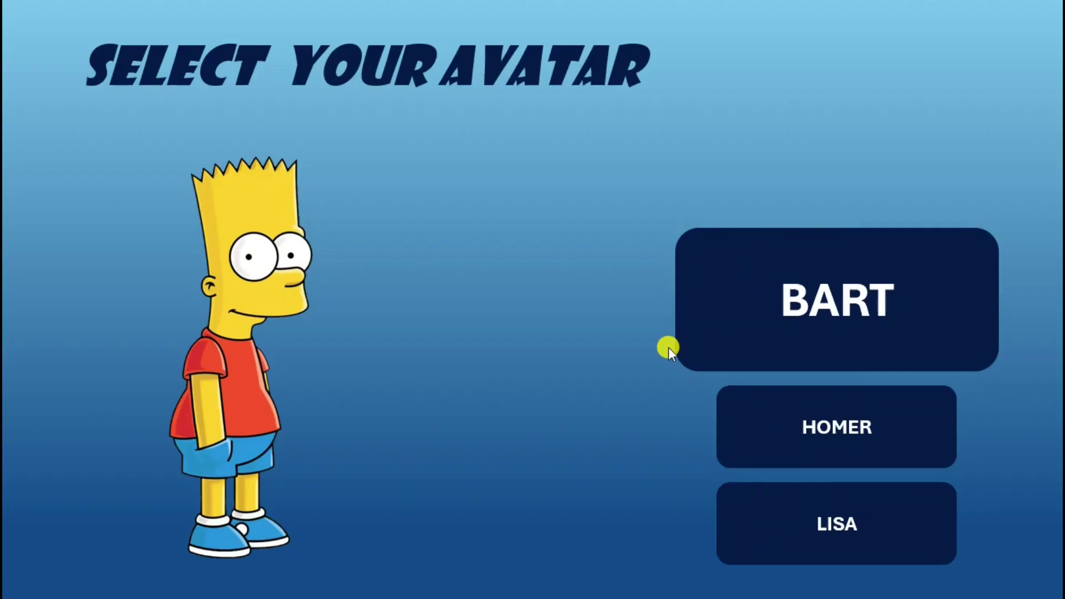
{"action": "left_click", "coordinate": [667, 347]}
{"action": "left_click", "coordinate": [668, 347]}
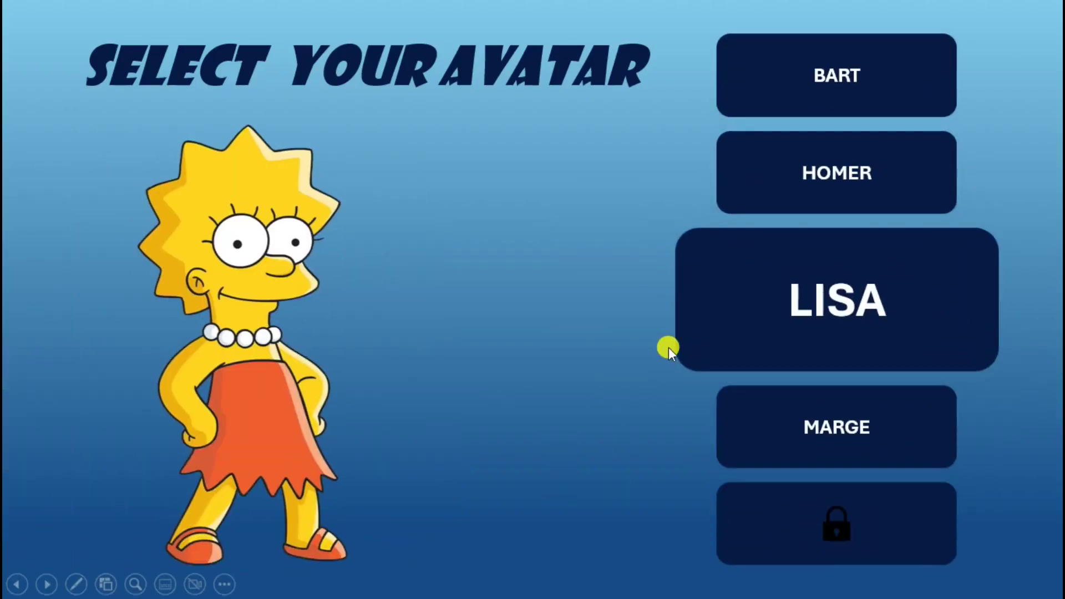
{"action": "key", "text": "Right"}
{"action": "key", "text": "Right"}
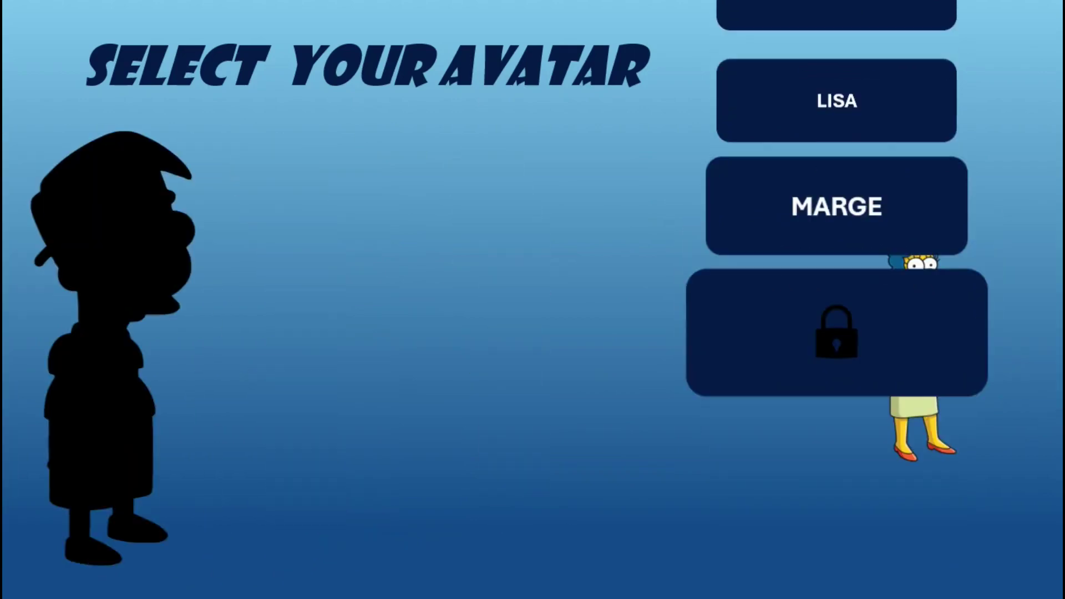
{"action": "key", "text": "Left"}
{"action": "key", "text": "Left"}
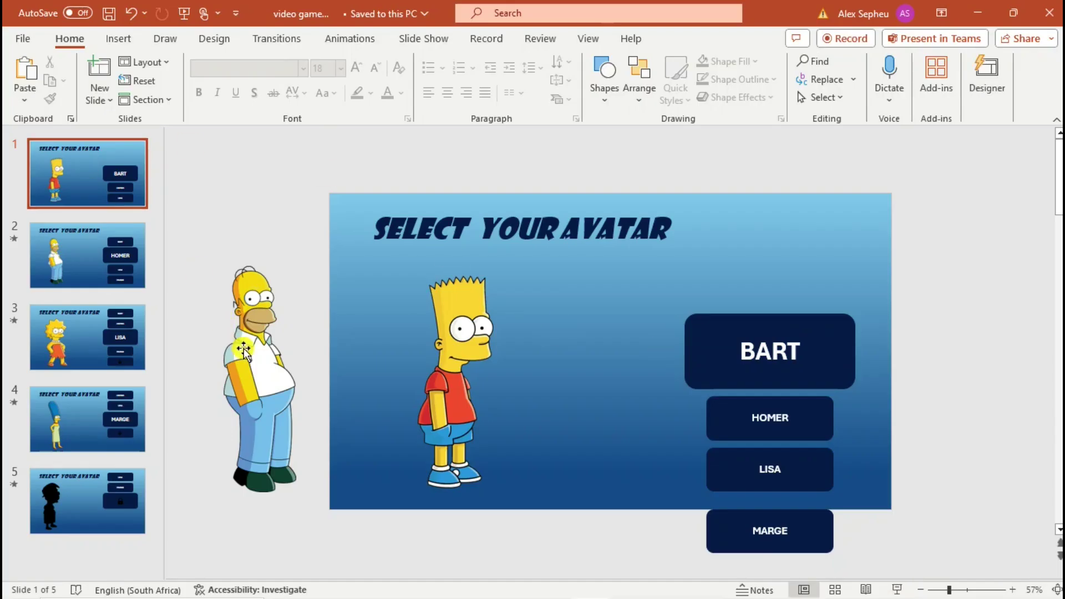
{"action": "left_click", "coordinate": [244, 348]}
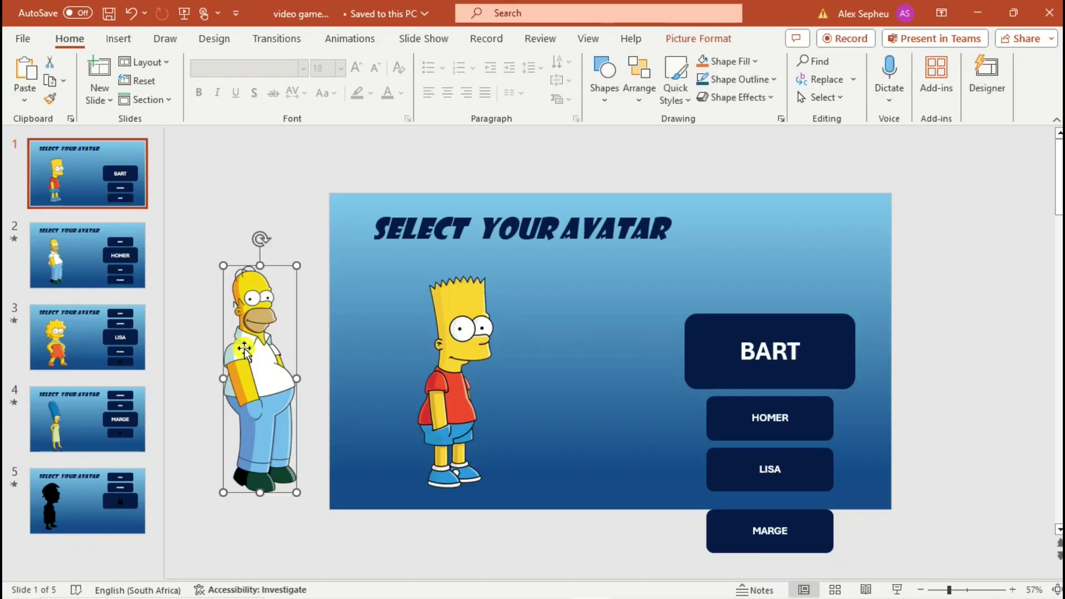
Step: Fade the Homer picture beside slide 1 and the Lisa and Bart pictures beside slide 2 to near-full transparency
{"action": "left_click", "coordinate": [702, 39]}
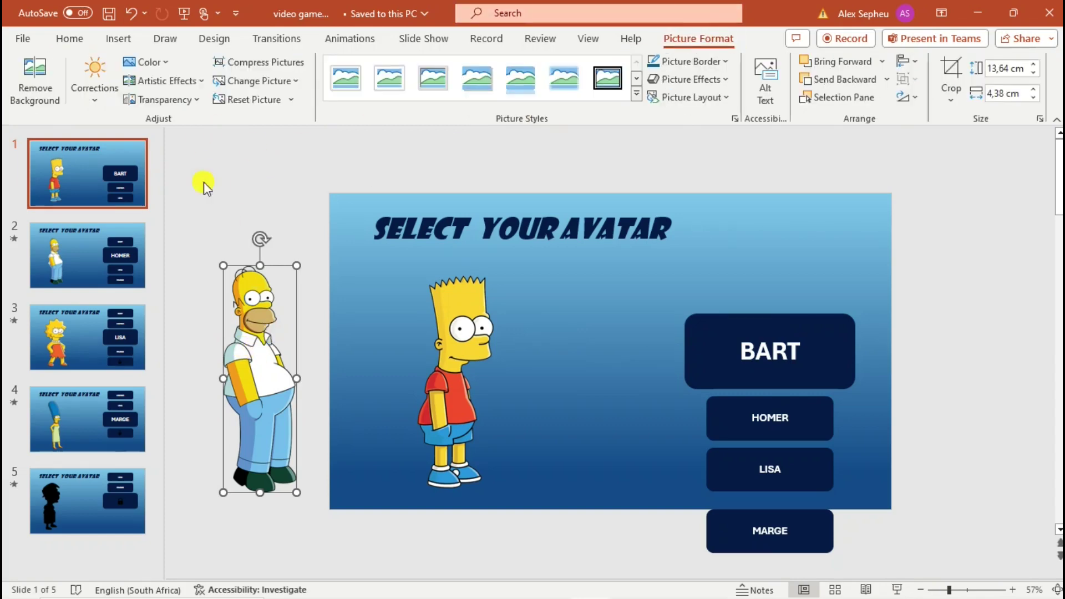
{"action": "left_click", "coordinate": [192, 100]}
{"action": "left_click", "coordinate": [315, 146]}
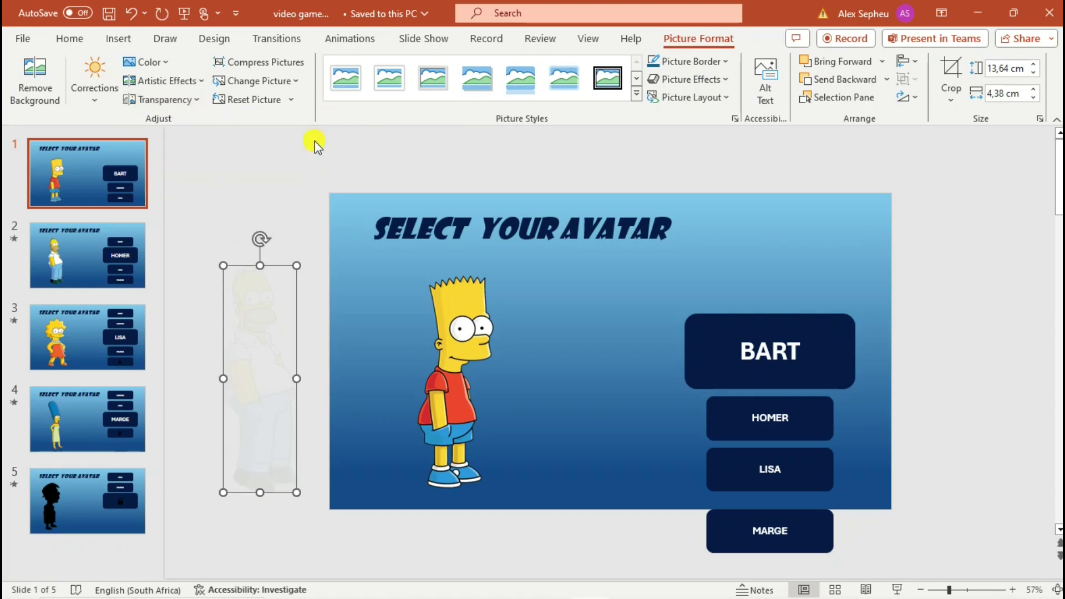
{"action": "left_click", "coordinate": [111, 255]}
{"action": "left_click", "coordinate": [376, 324]}
{"action": "left_click", "coordinate": [992, 339], "text": "shift"}
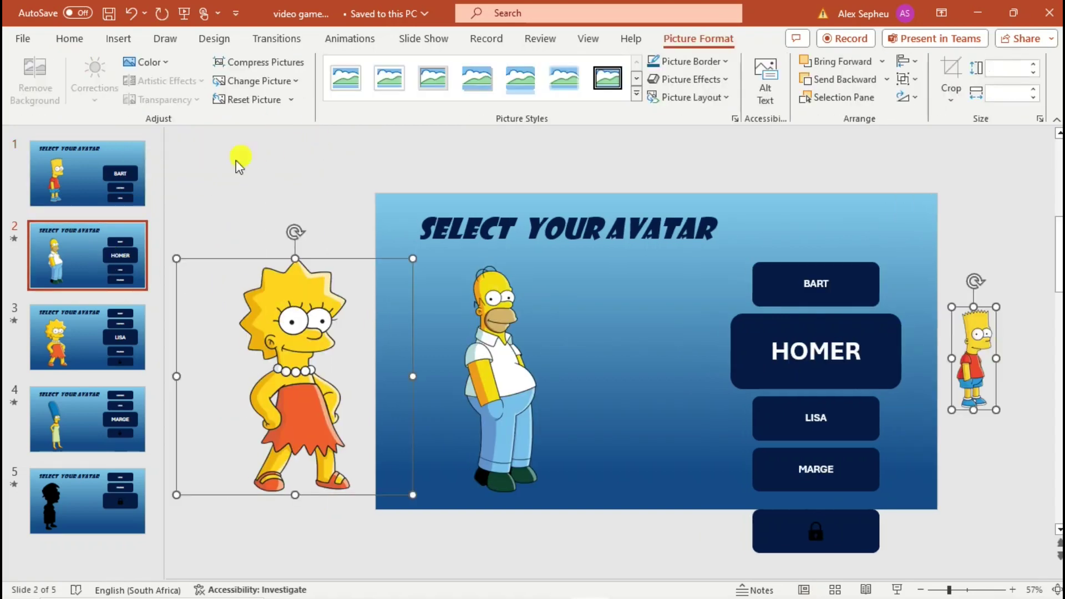
{"action": "left_click", "coordinate": [294, 360]}
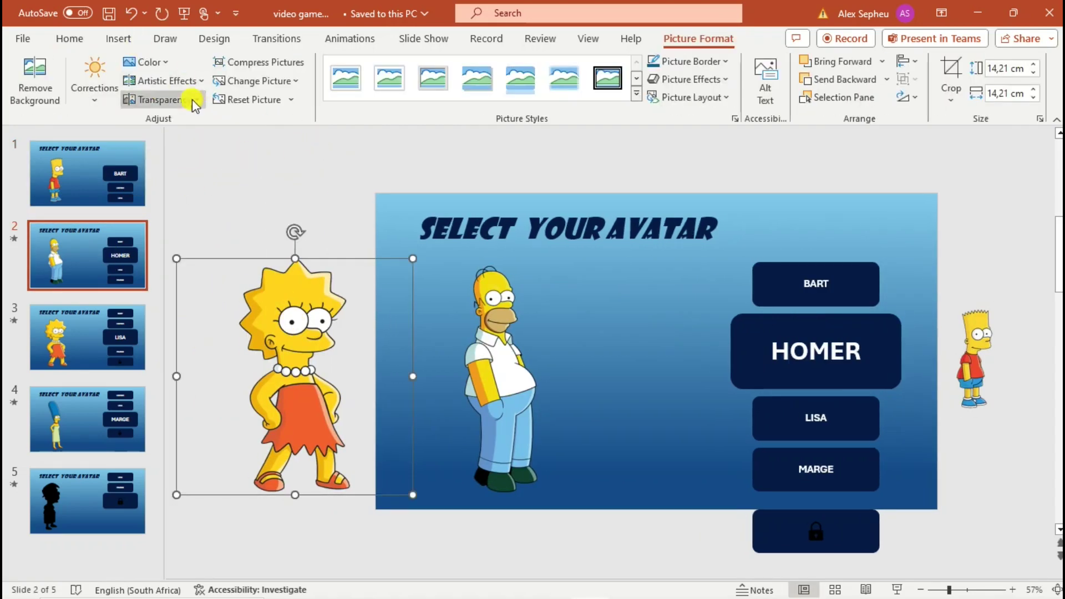
{"action": "left_click", "coordinate": [191, 101]}
{"action": "left_click", "coordinate": [466, 141]}
{"action": "left_click", "coordinate": [984, 347]}
{"action": "left_click", "coordinate": [167, 99]}
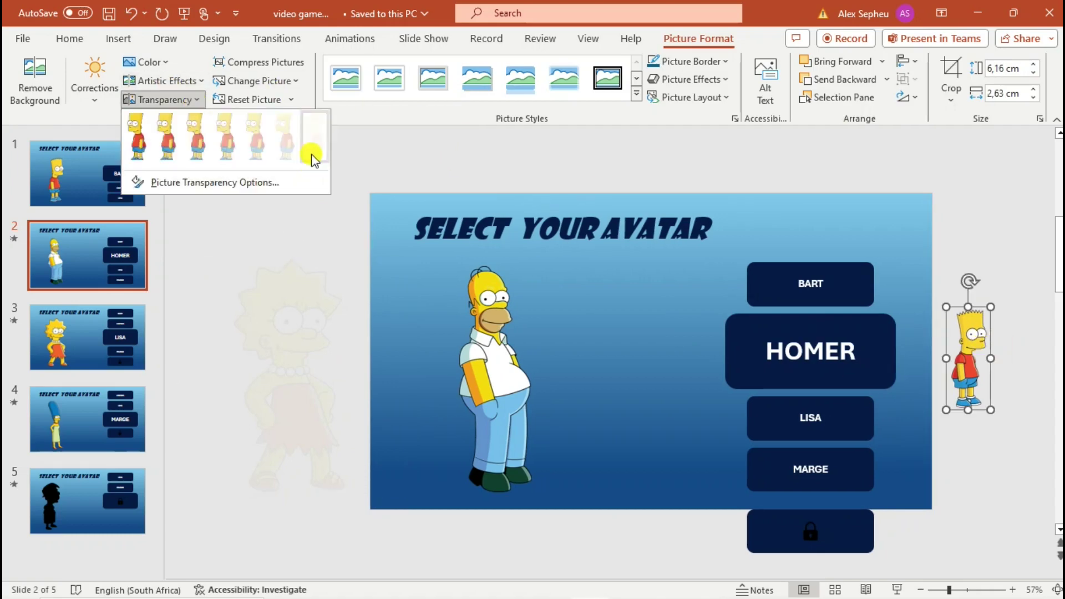
{"action": "left_click", "coordinate": [311, 151]}
Step: Fade the Marge and Homer pictures beside slide 3 to near-full transparency
{"action": "left_click", "coordinate": [94, 335]}
{"action": "left_click", "coordinate": [279, 366]}
{"action": "left_click", "coordinate": [185, 99]}
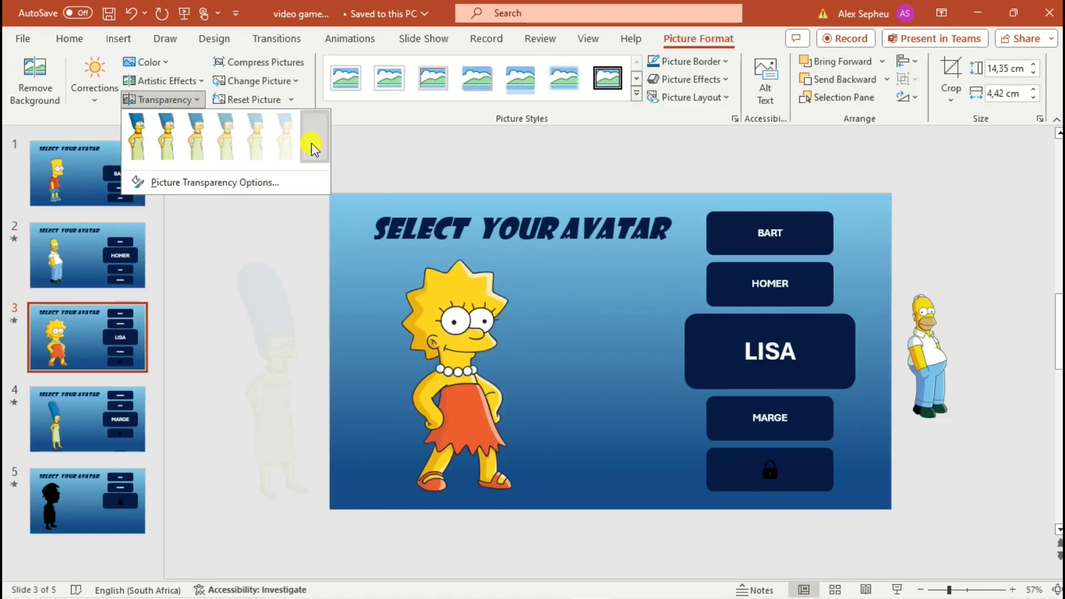
{"action": "left_click", "coordinate": [305, 142]}
{"action": "left_click", "coordinate": [926, 355]}
{"action": "left_click", "coordinate": [166, 99]}
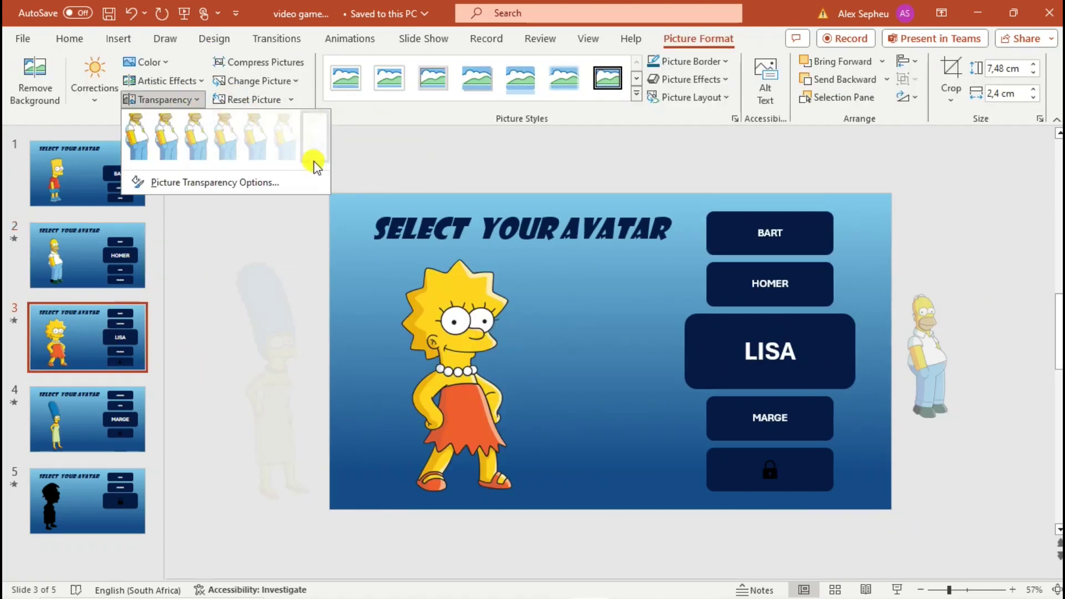
{"action": "left_click", "coordinate": [311, 147]}
Step: Make the black silhouette and the Lisa picture on slide 4 nearly transparent
{"action": "left_click", "coordinate": [105, 413]}
{"action": "left_click", "coordinate": [166, 99]}
{"action": "left_click", "coordinate": [221, 119]}
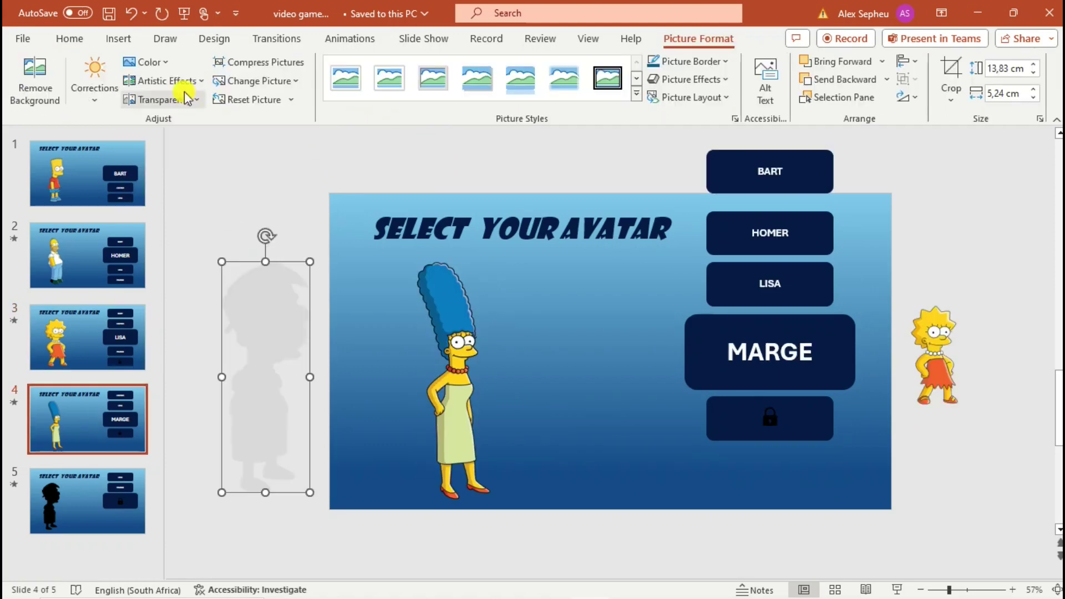
{"action": "key", "text": "Tab"}
{"action": "left_click", "coordinate": [185, 100]}
{"action": "left_click", "coordinate": [466, 136]}
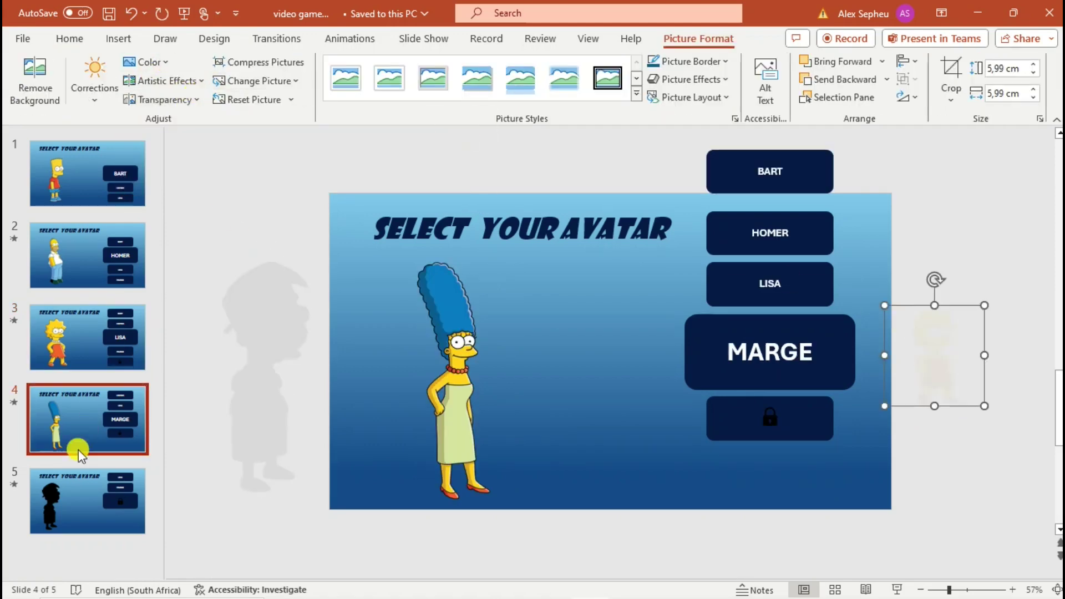
Step: Fade the Marge picture beside slide 5, then return to slide 1
{"action": "left_click", "coordinate": [83, 488]}
{"action": "left_click", "coordinate": [938, 338]}
{"action": "left_click", "coordinate": [161, 99]}
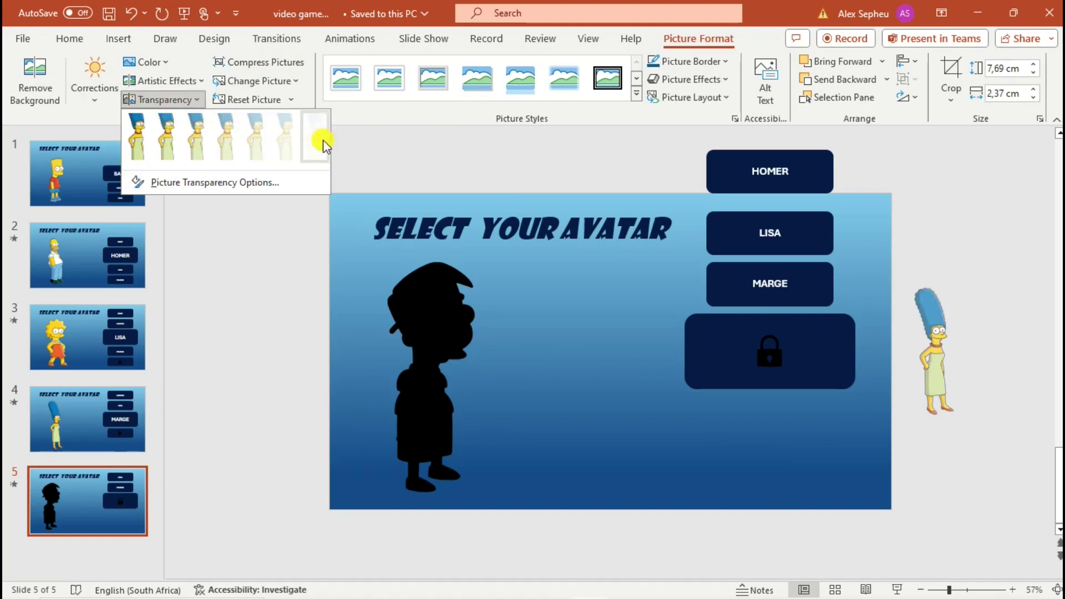
{"action": "left_click", "coordinate": [321, 139]}
{"action": "left_click", "coordinate": [281, 244]}
{"action": "key", "text": "Home"}
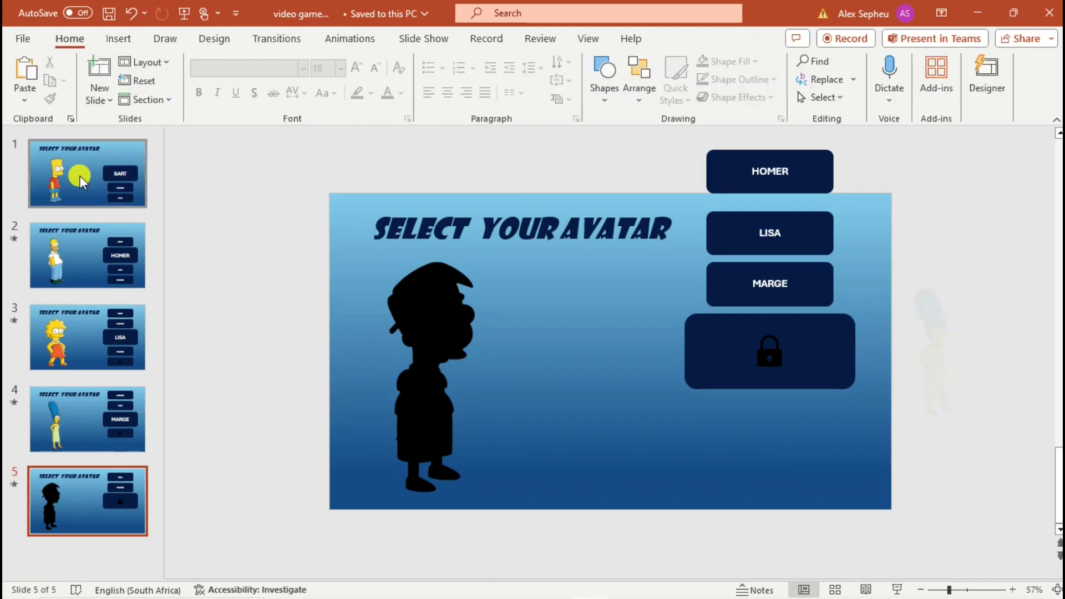
Step: Fill the BART button with a custom brighter blue, #0F3895
{"action": "left_click", "coordinate": [698, 342]}
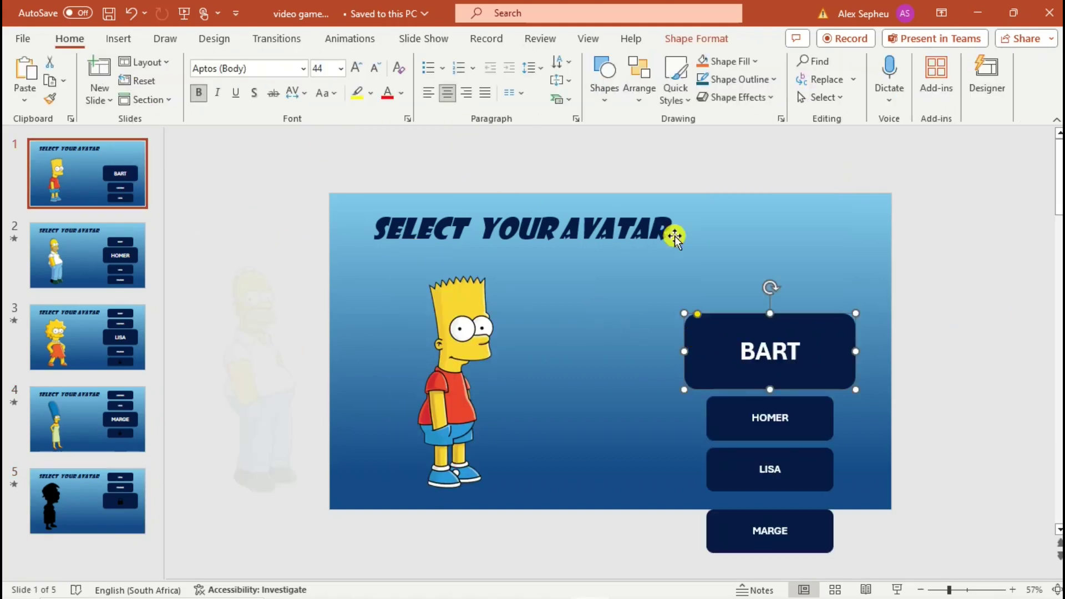
{"action": "left_click", "coordinate": [751, 64]}
{"action": "left_click", "coordinate": [744, 303]}
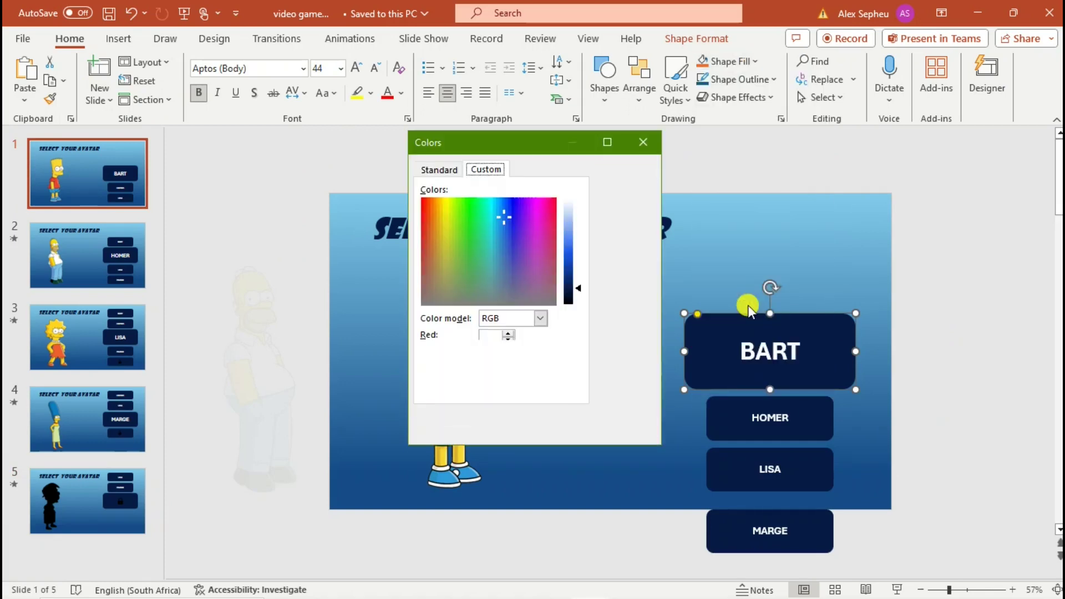
{"action": "left_click_drag", "start_coordinate": [582, 292], "coordinate": [582, 273]}
{"action": "left_click", "coordinate": [626, 169]}
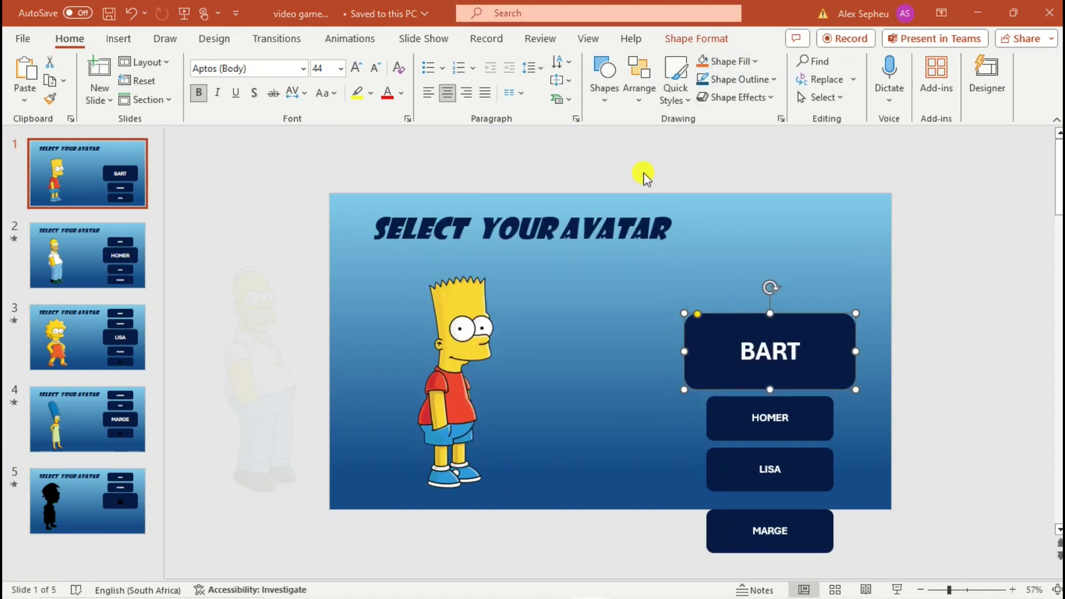
Step: Apply the same brighter blue fill to the HOMER and LISA buttons
{"action": "left_click", "coordinate": [651, 328]}
{"action": "scroll", "coordinate": [519, 314], "scroll_direction": "down", "scroll_amount": 1}
{"action": "left_click", "coordinate": [673, 351]}
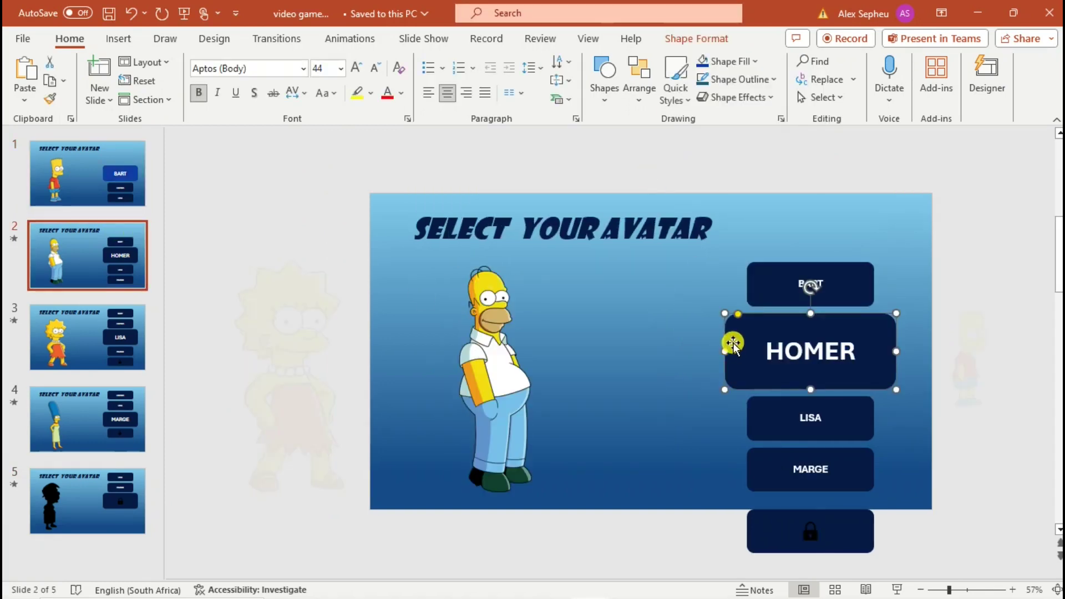
{"action": "left_click", "coordinate": [702, 61]}
{"action": "left_click", "coordinate": [105, 333]}
{"action": "left_click", "coordinate": [735, 359]}
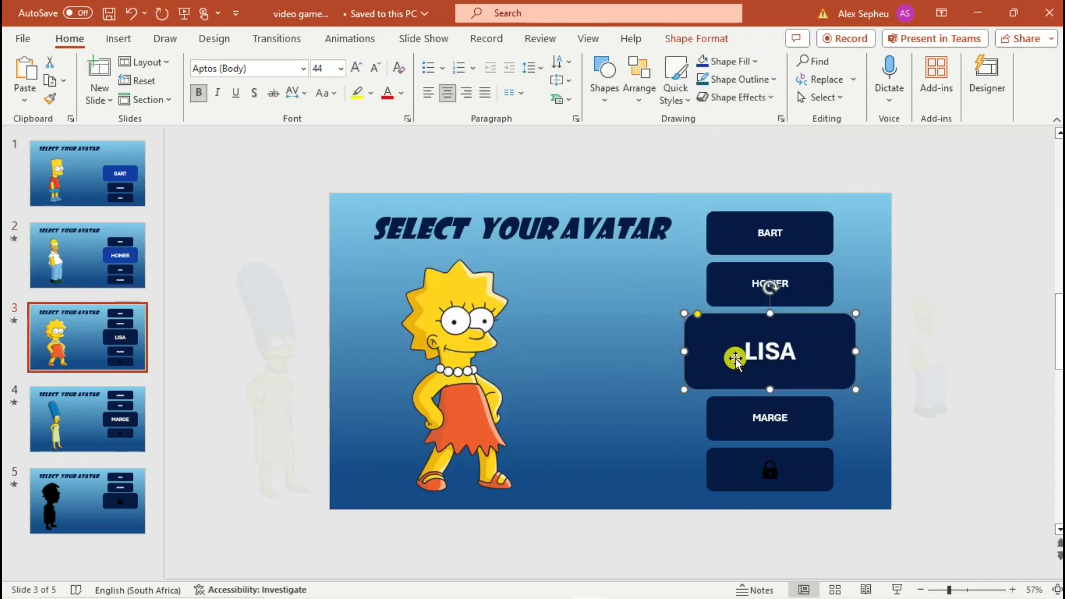
{"action": "left_click", "coordinate": [702, 61]}
Step: Apply the brighter blue fill to the MARGE and lock buttons, then return to slide 1
{"action": "left_click", "coordinate": [91, 410]}
{"action": "left_click", "coordinate": [716, 352]}
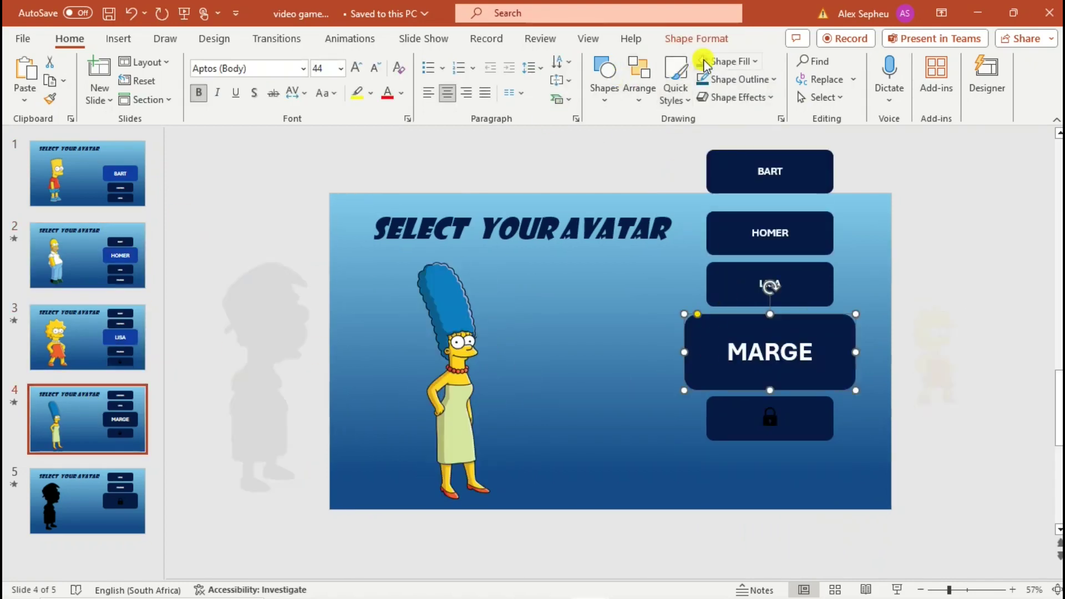
{"action": "left_click", "coordinate": [704, 62]}
{"action": "key", "text": "Page_Down"}
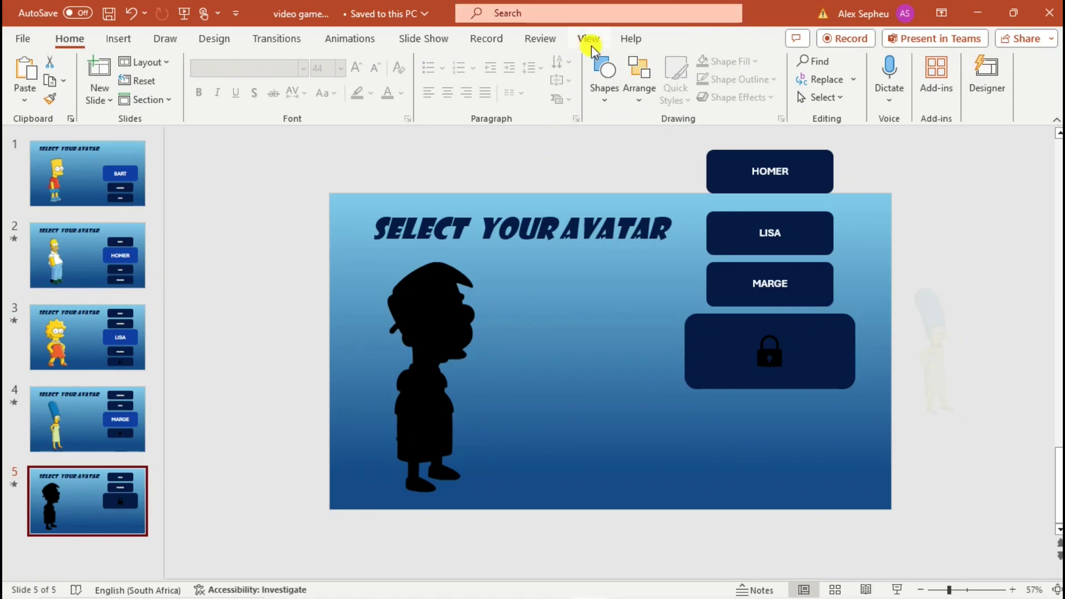
{"action": "left_click", "coordinate": [737, 340]}
{"action": "left_click", "coordinate": [702, 61]}
{"action": "left_click", "coordinate": [583, 162]}
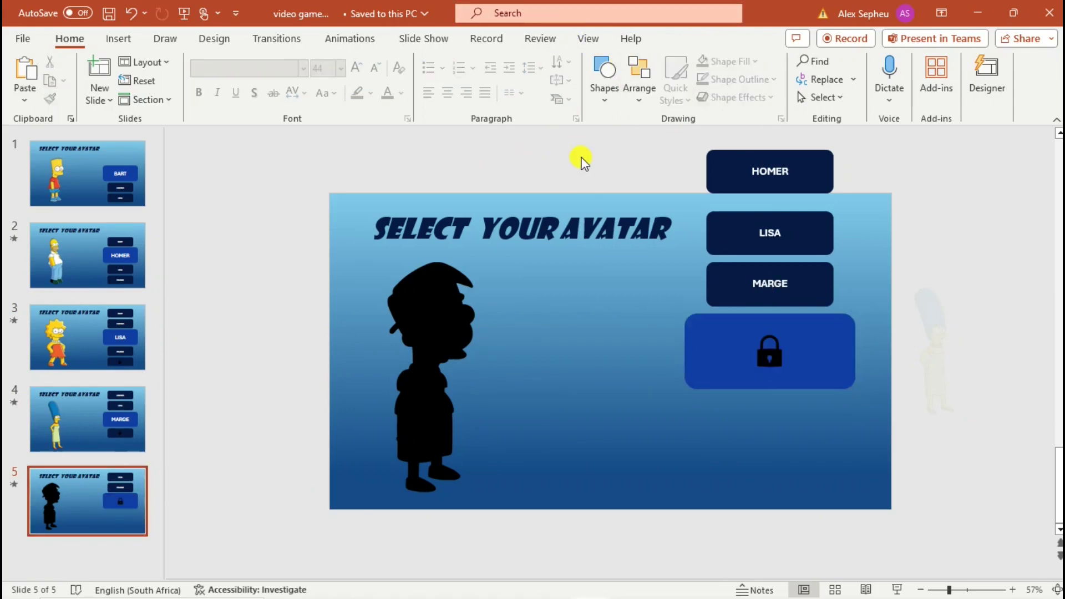
{"action": "left_click", "coordinate": [131, 183]}
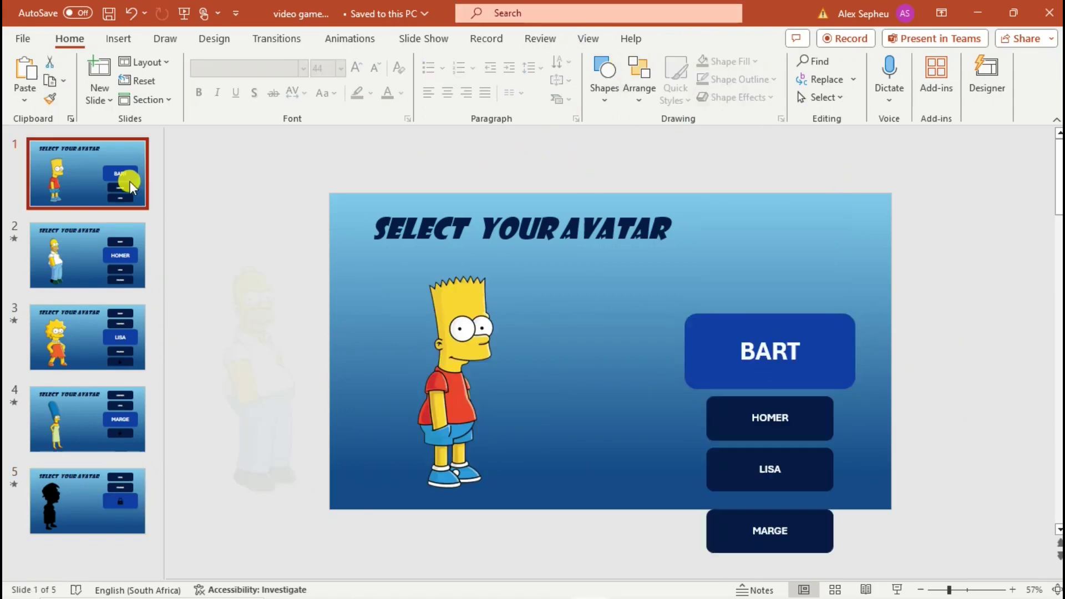
Step: Add a one-line 'PRESS ENTER TO CONTINUE' text box centred just below the title
{"action": "left_click", "coordinate": [118, 38]}
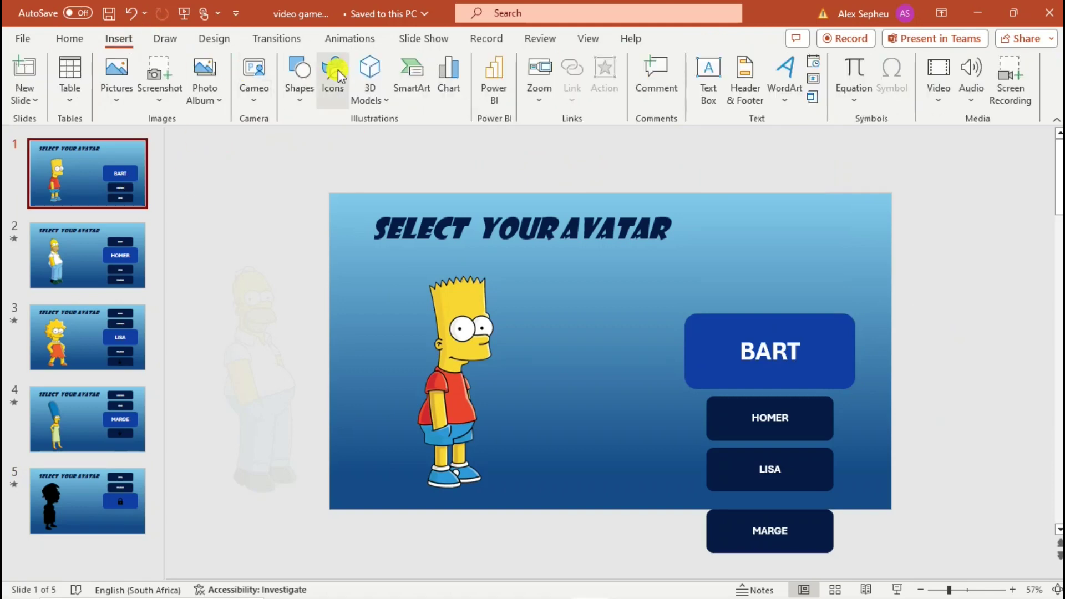
{"action": "left_click", "coordinate": [695, 79]}
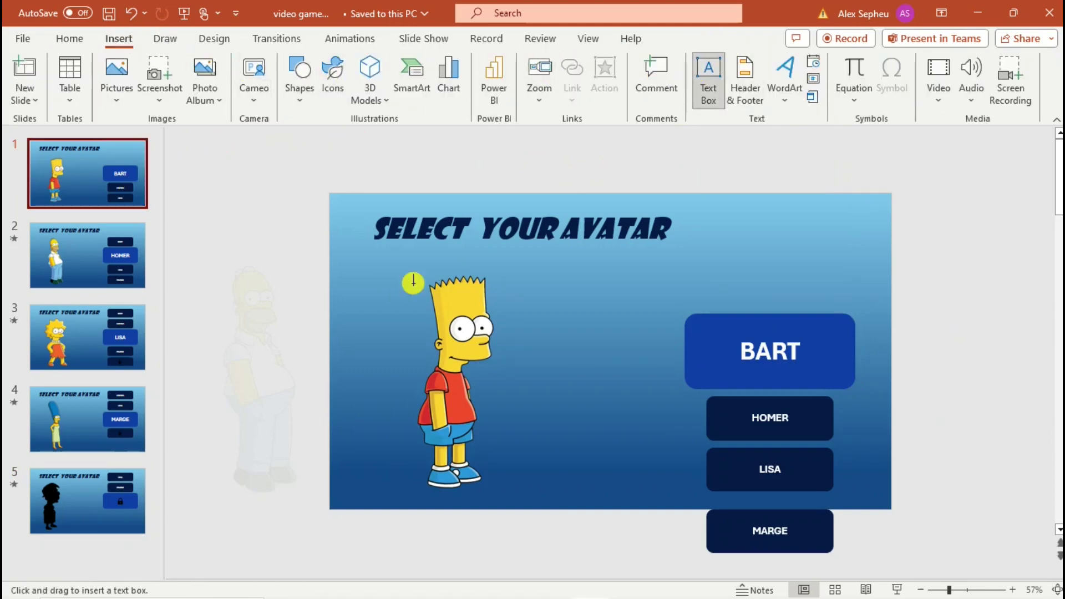
{"action": "left_click_drag", "start_coordinate": [435, 246], "coordinate": [561, 255]}
{"action": "type", "text": "P"}
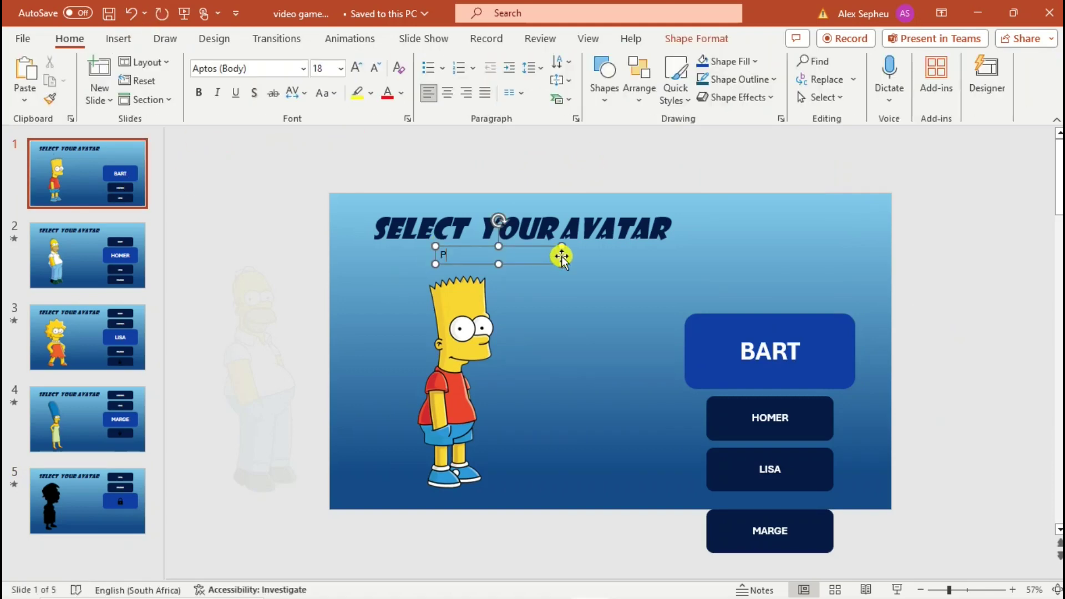
{"action": "type", "text": "RESS ENTER TO CONTINUE"}
{"action": "left_click_drag", "start_coordinate": [560, 259], "coordinate": [582, 261]}
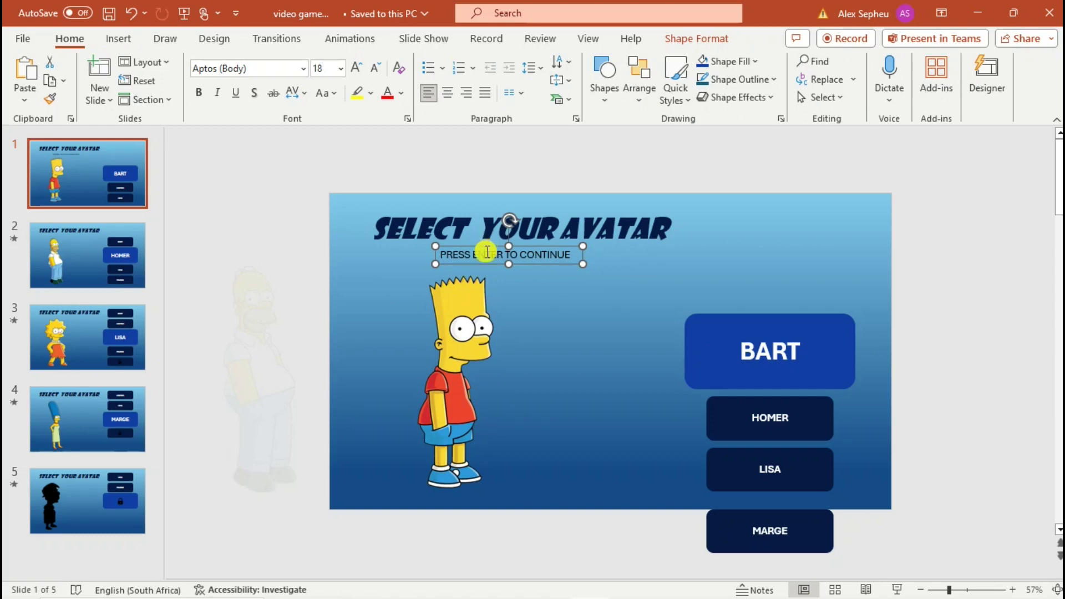
{"action": "left_click_drag", "start_coordinate": [484, 243], "coordinate": [477, 244]}
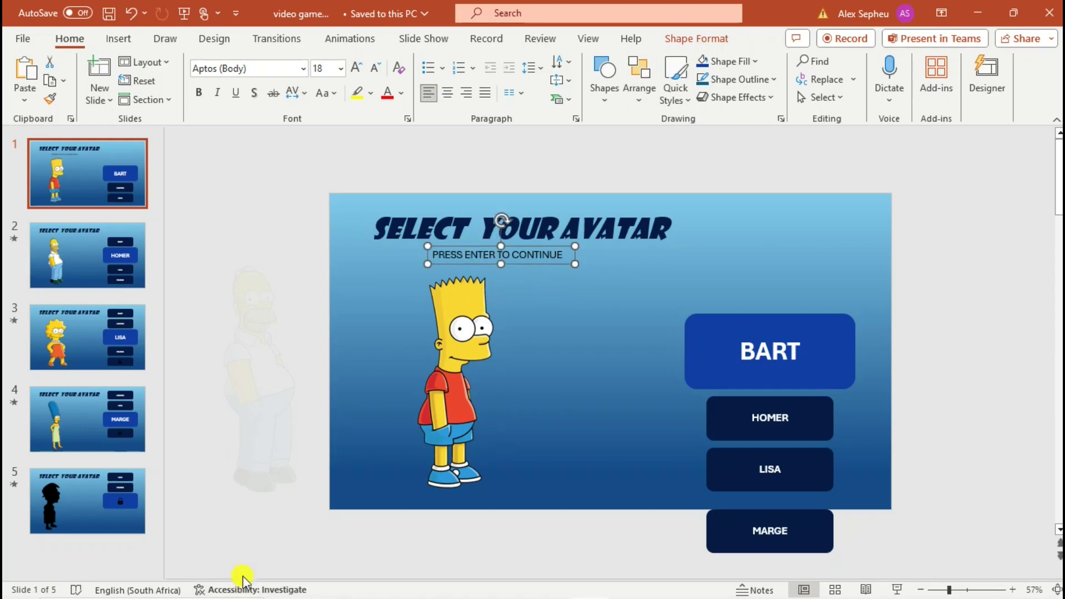
{"action": "left_click", "coordinate": [570, 472]}
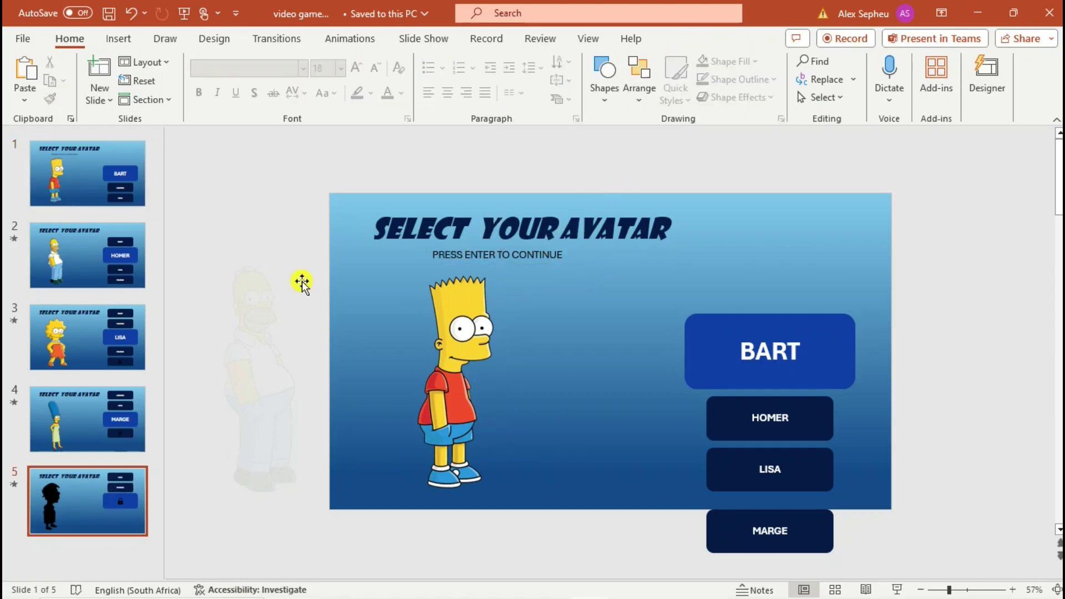
Step: Make the 'PRESS ENTER TO CONTINUE' text white
{"action": "left_click_drag", "start_coordinate": [563, 254], "coordinate": [446, 253]}
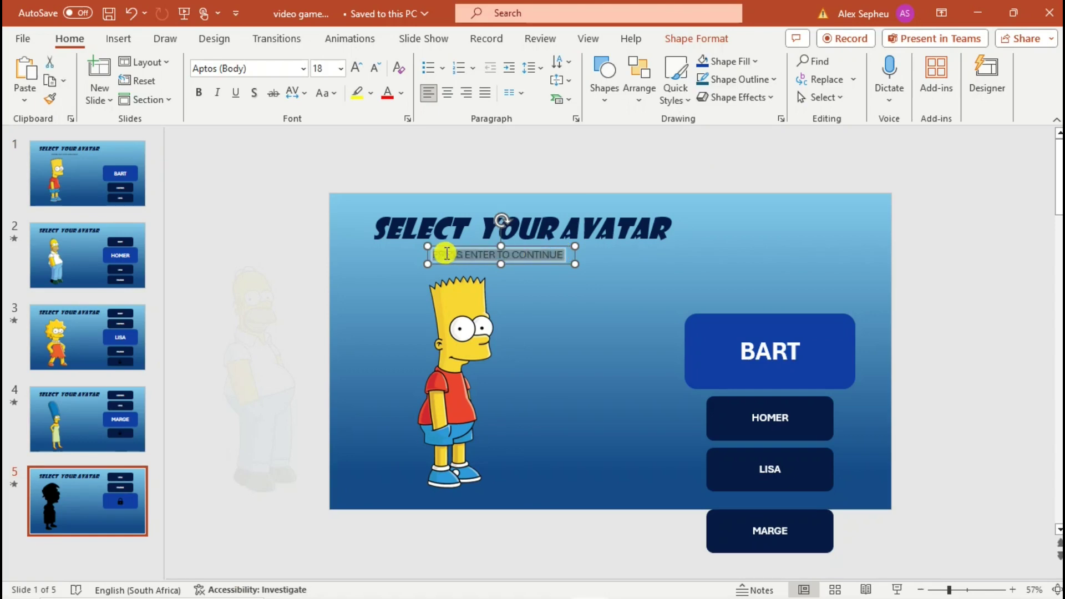
{"action": "left_click", "coordinate": [399, 93]}
{"action": "left_click", "coordinate": [383, 134]}
{"action": "left_click", "coordinate": [382, 272]}
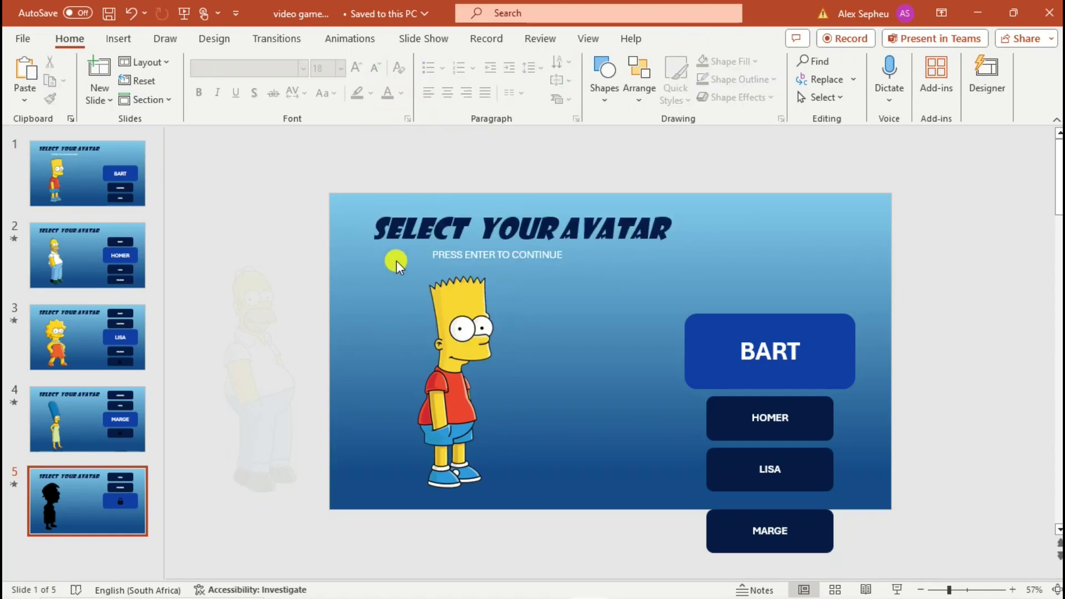
Step: Copy the prompt text box and paste it onto slides 2, 3, 4 and 5
{"action": "left_click", "coordinate": [508, 255]}
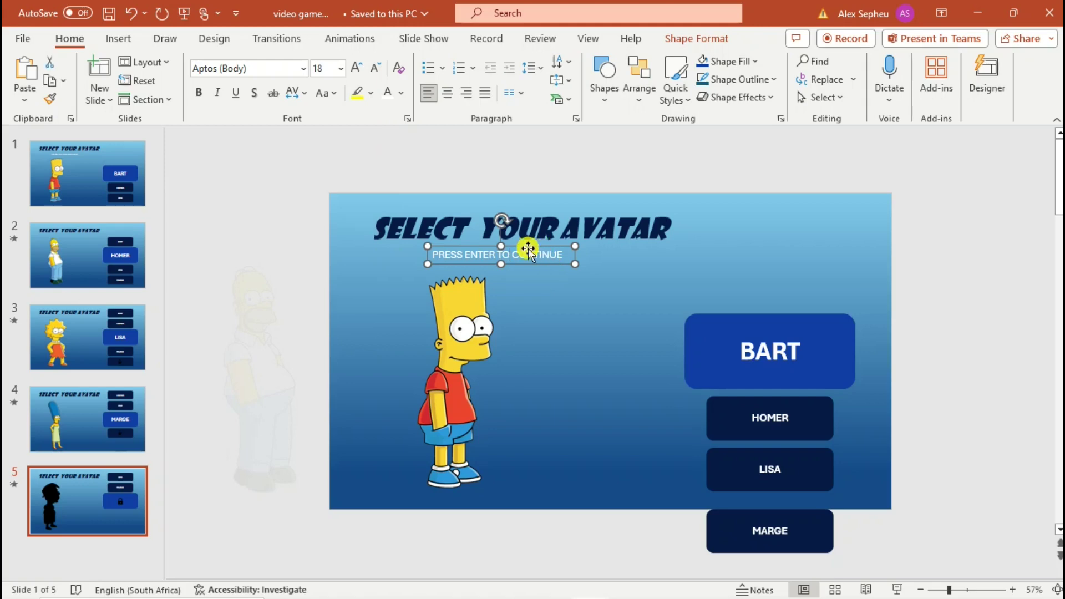
{"action": "right_click", "coordinate": [528, 251]}
{"action": "left_click", "coordinate": [556, 192]}
{"action": "left_click", "coordinate": [87, 255]}
{"action": "key", "text": "ctrl+v"}
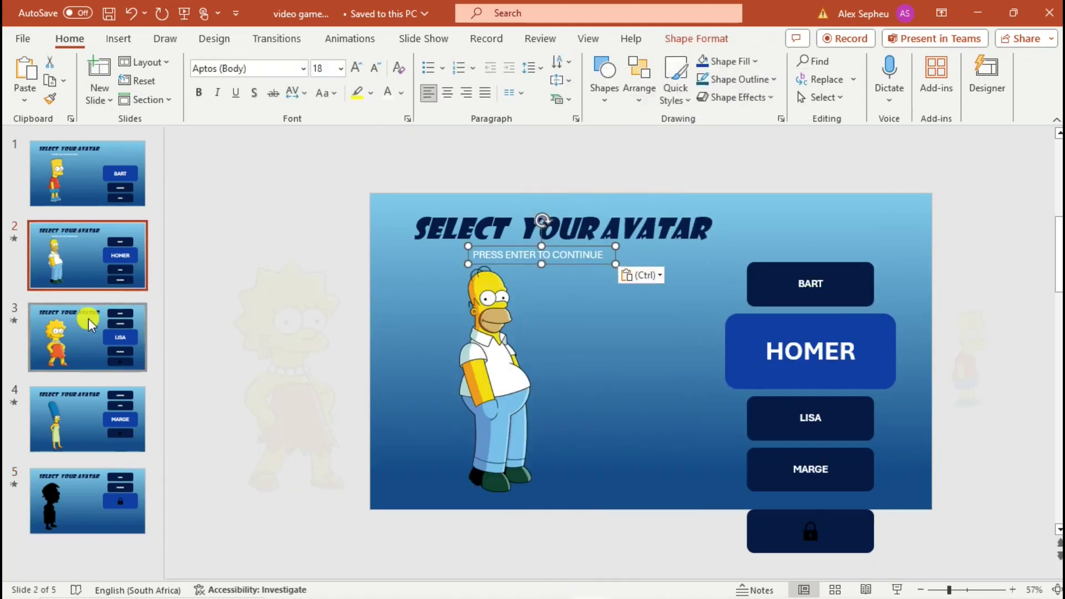
{"action": "left_click", "coordinate": [88, 319]}
{"action": "key", "text": "ctrl+v"}
{"action": "left_click", "coordinate": [82, 404]}
{"action": "key", "text": "ctrl+v"}
{"action": "left_click", "coordinate": [86, 514]}
{"action": "key", "text": "ctrl+v"}
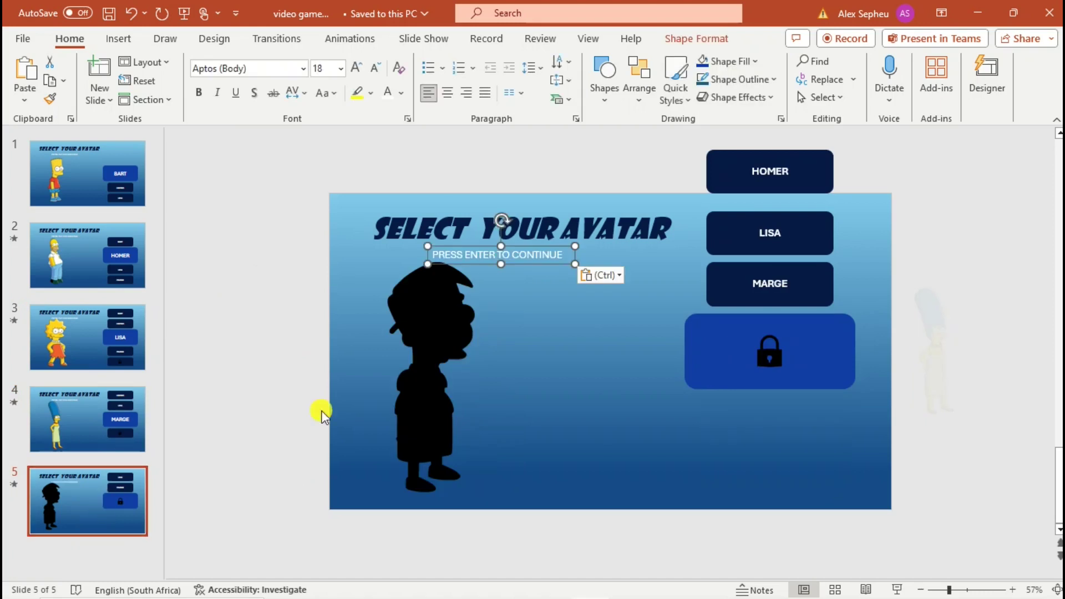
Step: Try pasting the slide 5 prompt as a picture, then undo back to the text prompt
{"action": "left_click", "coordinate": [323, 408]}
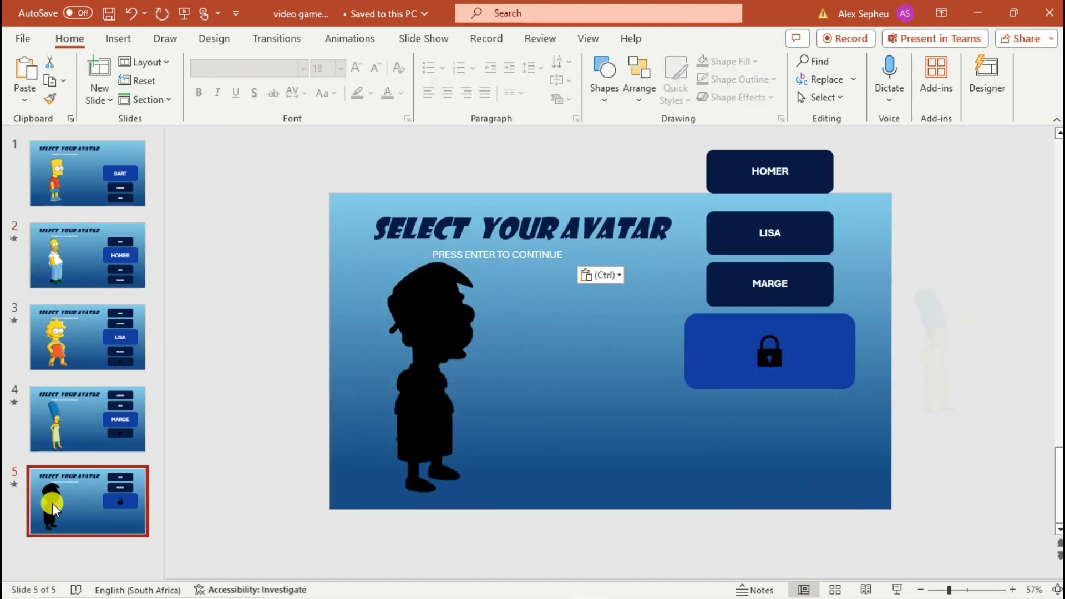
{"action": "left_click", "coordinate": [596, 274]}
{"action": "left_click", "coordinate": [615, 319]}
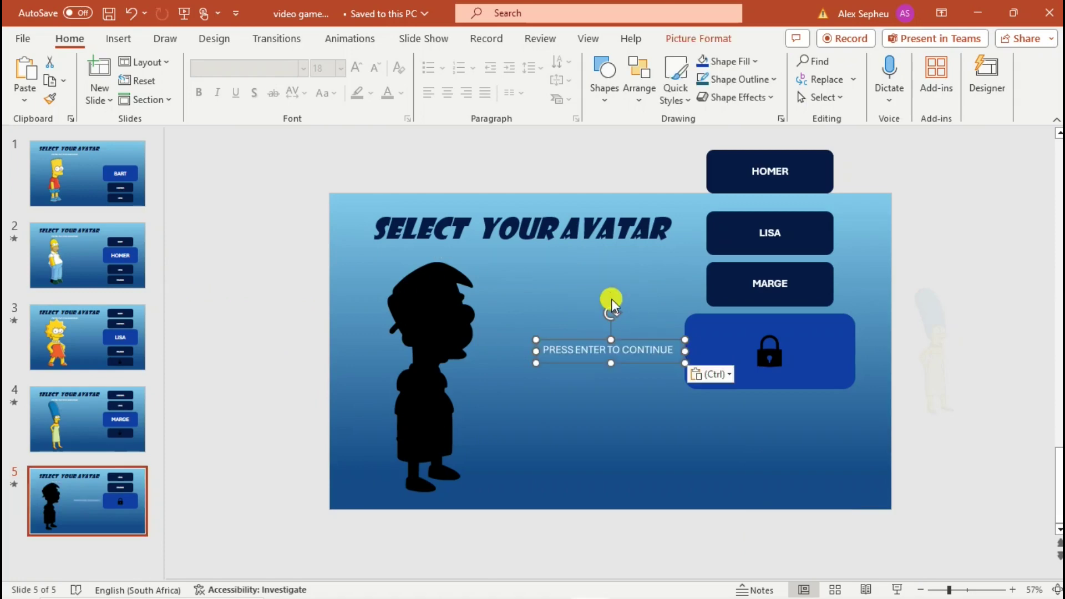
{"action": "key", "text": "ctrl+z"}
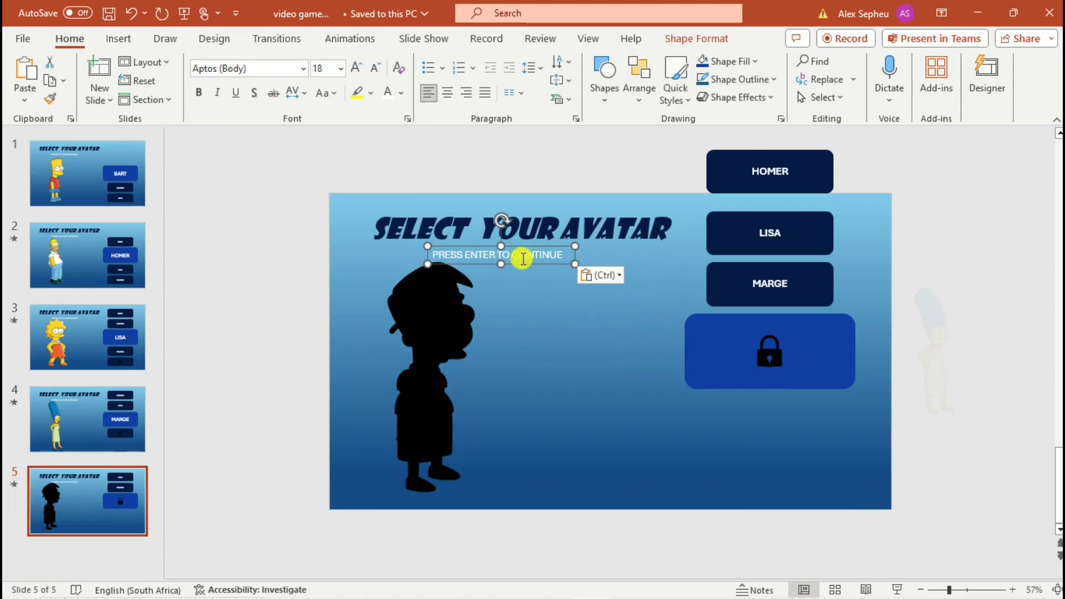
{"action": "key", "text": "Delete"}
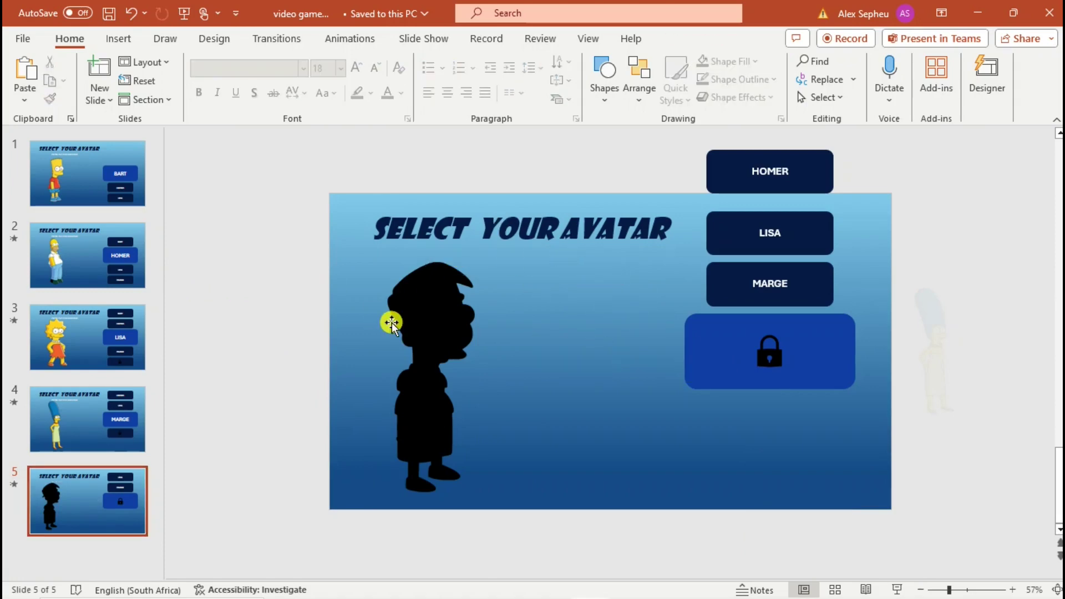
{"action": "key", "text": "ctrl+z"}
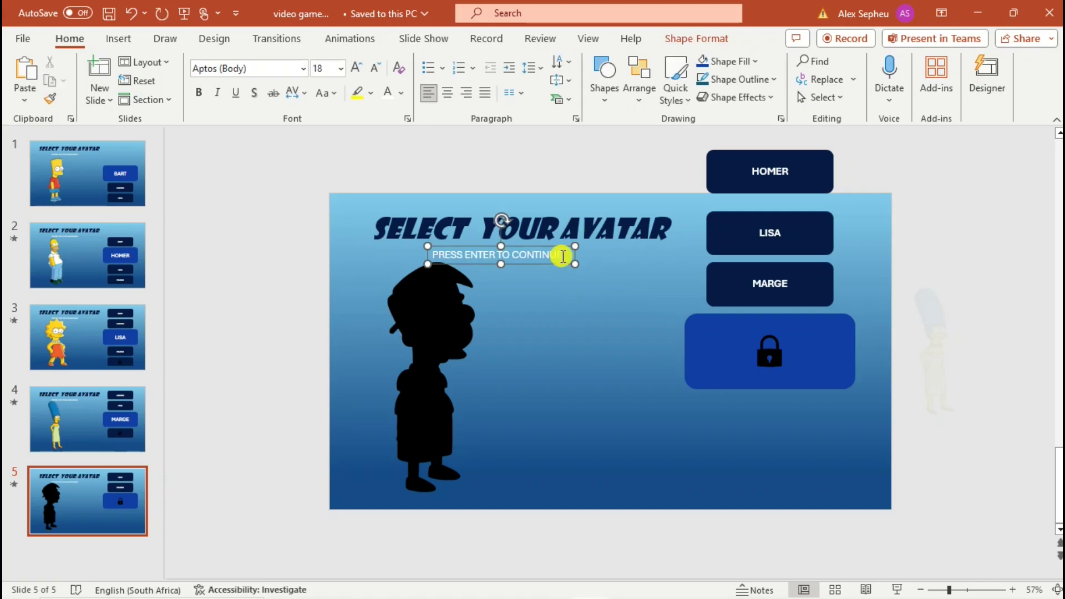
{"action": "left_click", "coordinate": [244, 210]}
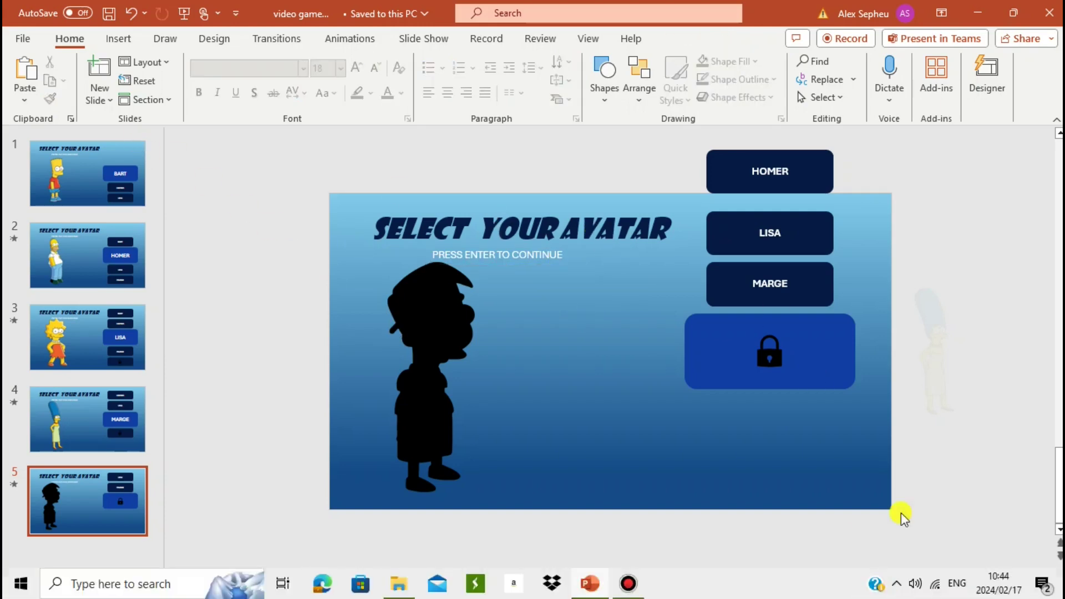
Step: Run the slide show from slide 5, moving through Bart, Homer, Lisa, Marge and the locked character with the arrow keys
{"action": "left_click", "coordinate": [897, 589]}
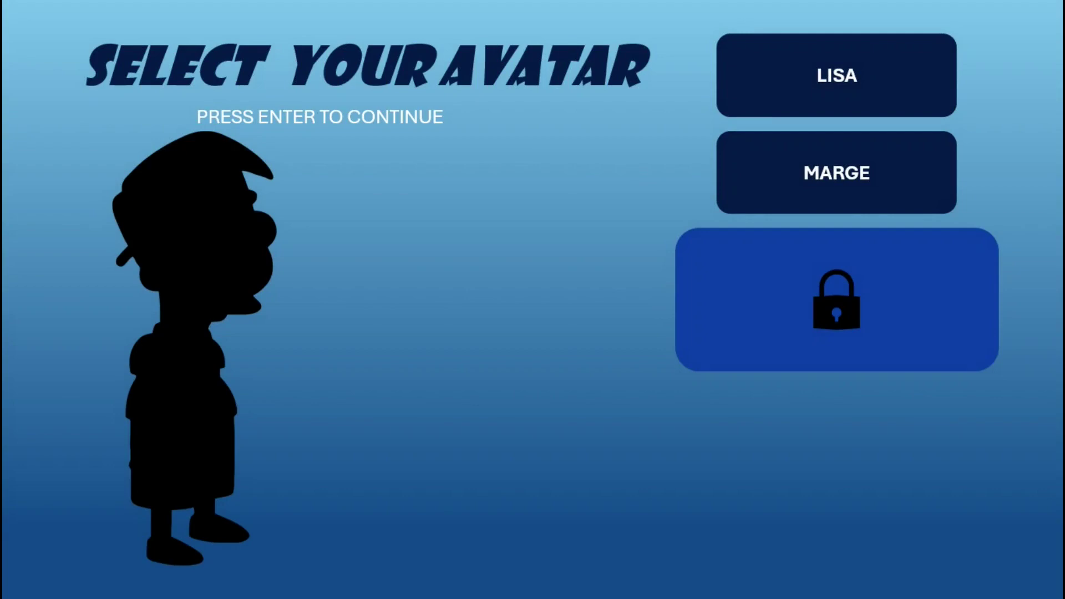
{"action": "key", "text": "Right"}
{"action": "key", "text": "Right"}
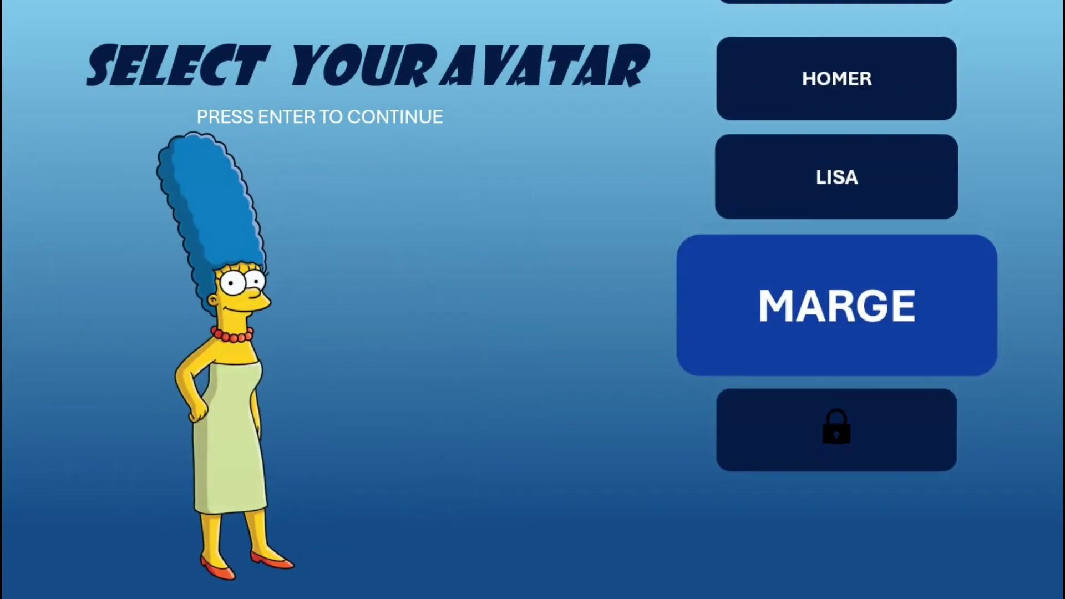
{"action": "key", "text": "Right"}
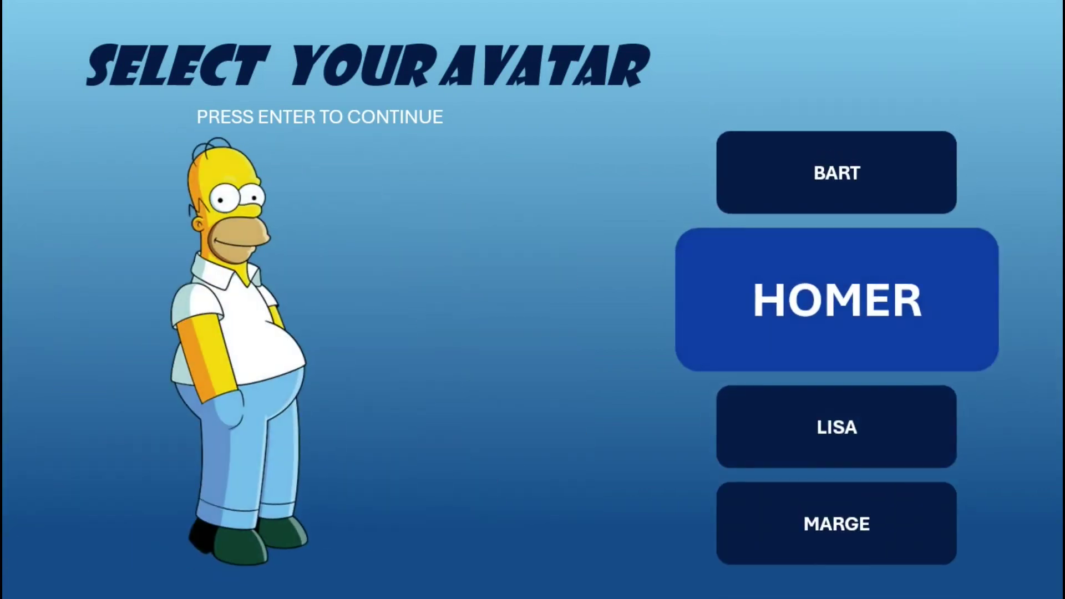
{"action": "key", "text": "Right"}
{"action": "key", "text": "Right"}
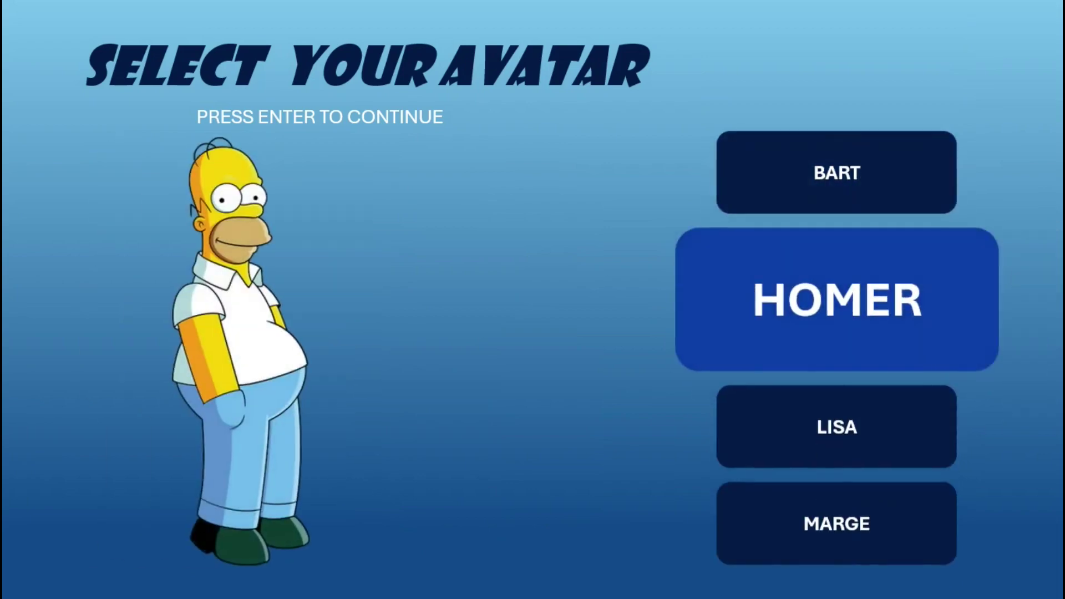
{"action": "key", "text": "Right"}
{"action": "key", "text": "Right"}
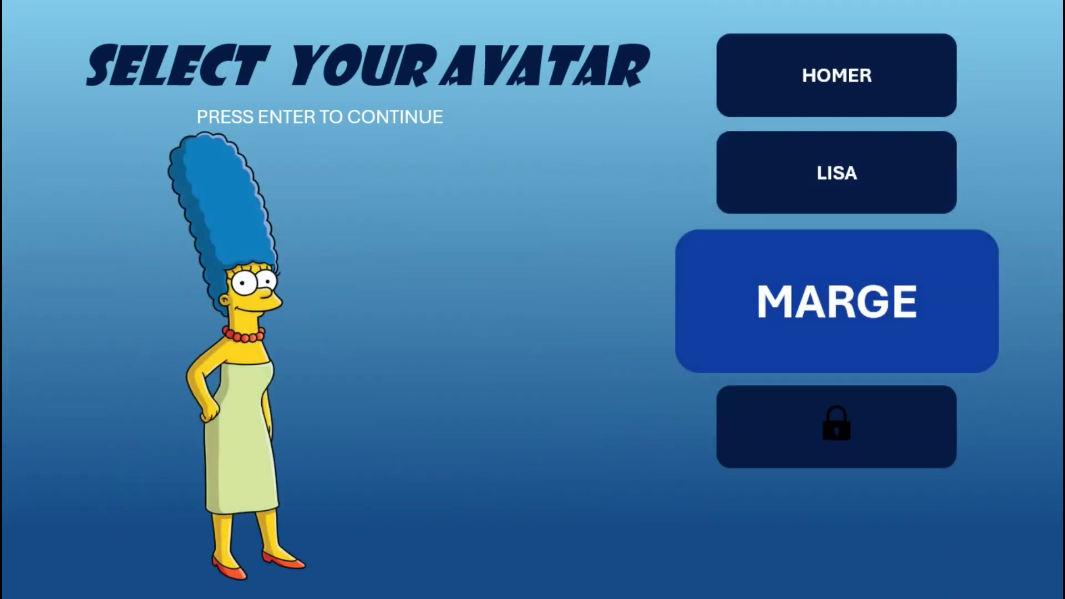
{"action": "key", "text": "Right"}
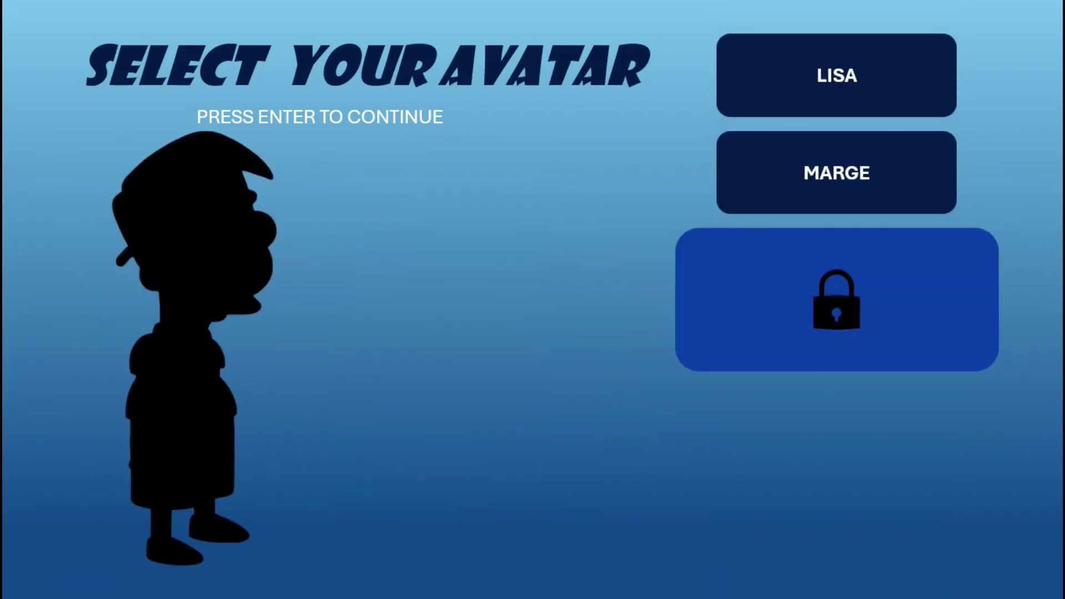
{"action": "key", "text": "Left"}
{"action": "key", "text": "Left"}
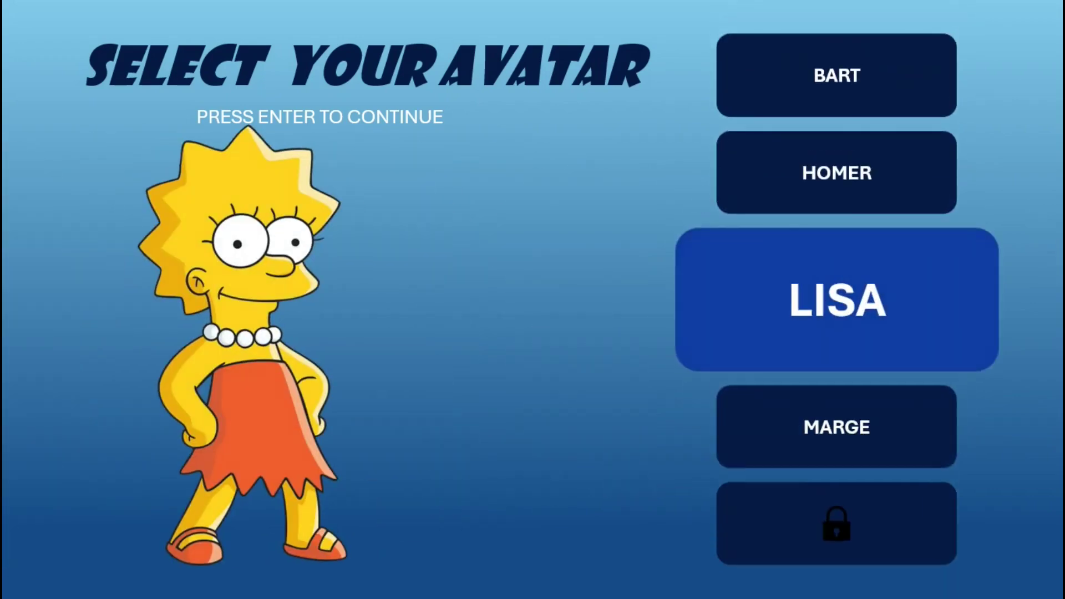
{"action": "key", "text": "Left"}
{"action": "key", "text": "Left"}
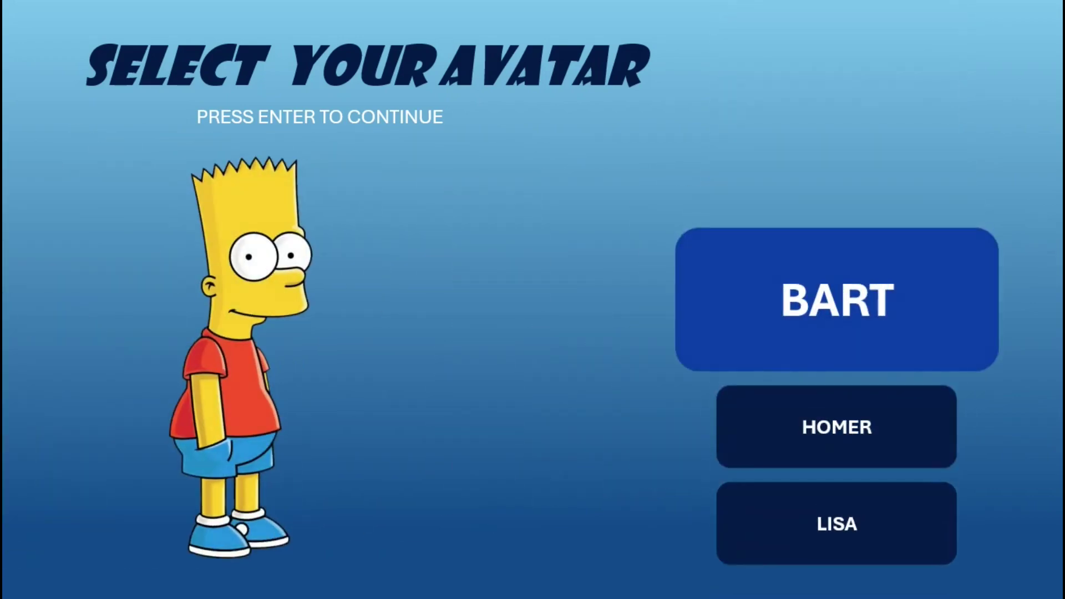
{"action": "key", "text": "Right"}
{"action": "key", "text": "Right"}
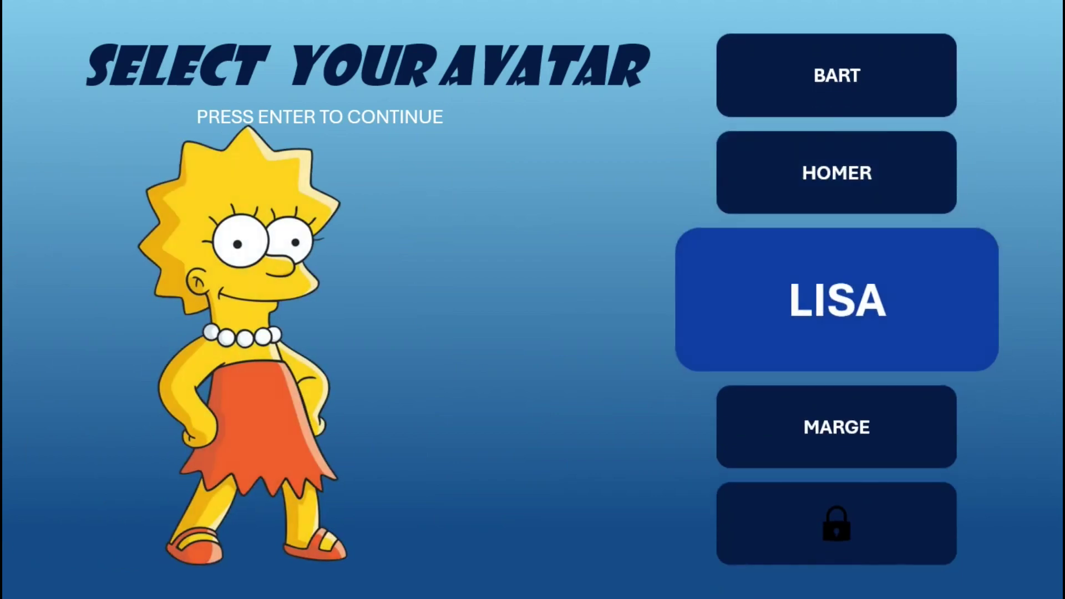
{"action": "key", "text": "Right"}
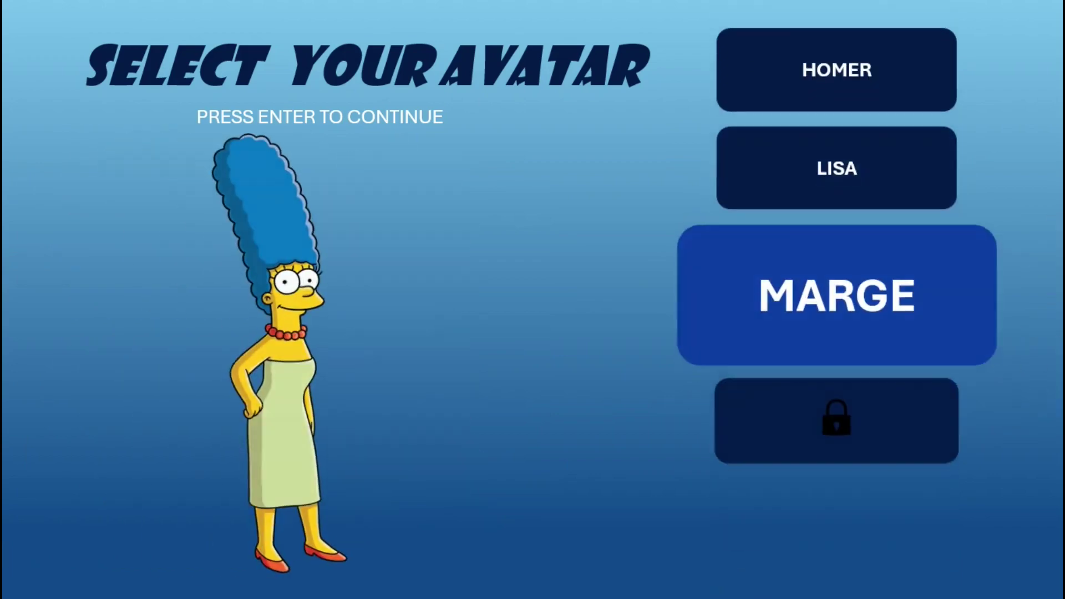
{"action": "key", "text": "Right"}
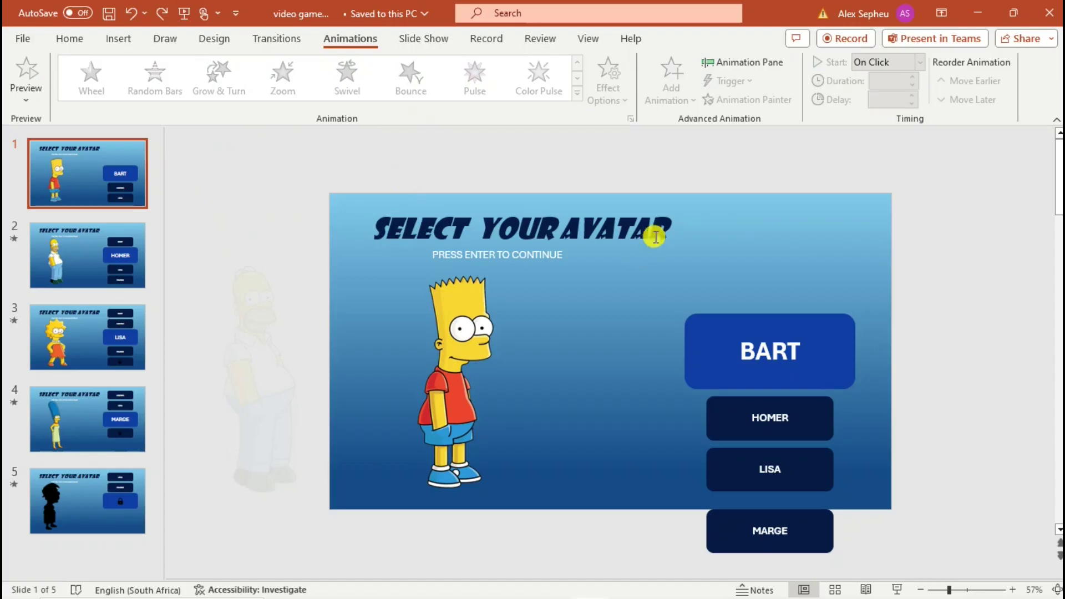
Step: Give the SELECT YOUR AVATAR title a Color Pulse animation that starts With Previous
{"action": "left_click", "coordinate": [655, 237]}
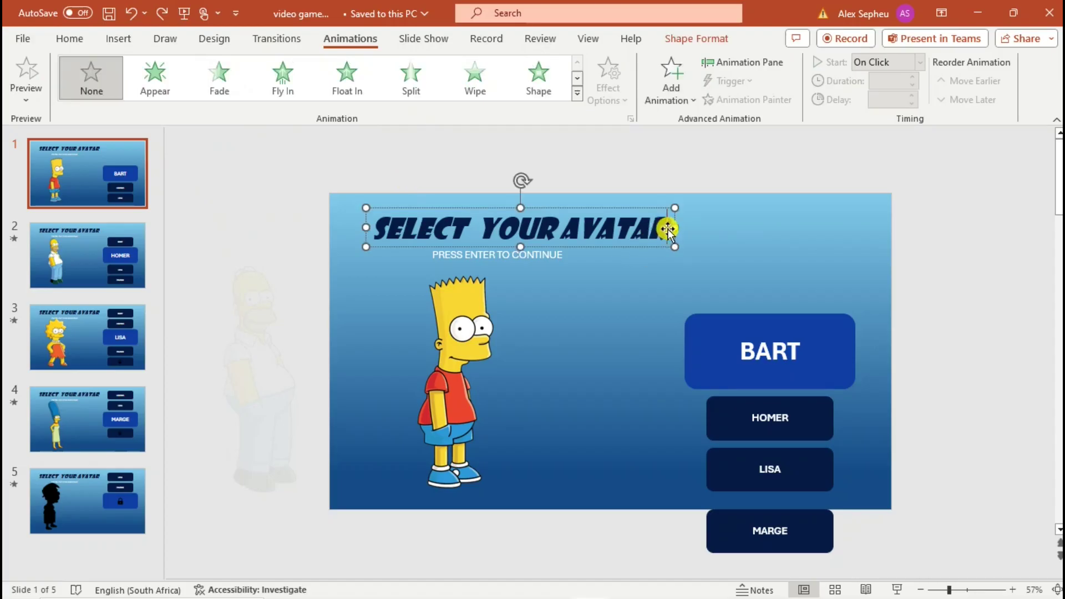
{"action": "left_click_drag", "start_coordinate": [673, 229], "coordinate": [371, 230]}
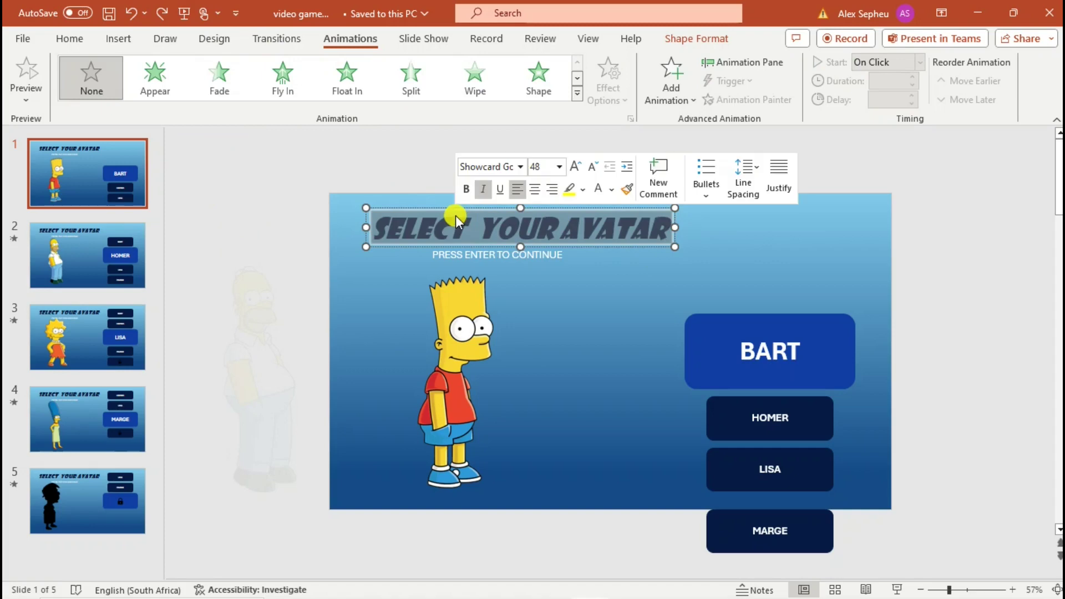
{"action": "left_click", "coordinate": [577, 92]}
{"action": "left_click", "coordinate": [157, 287]}
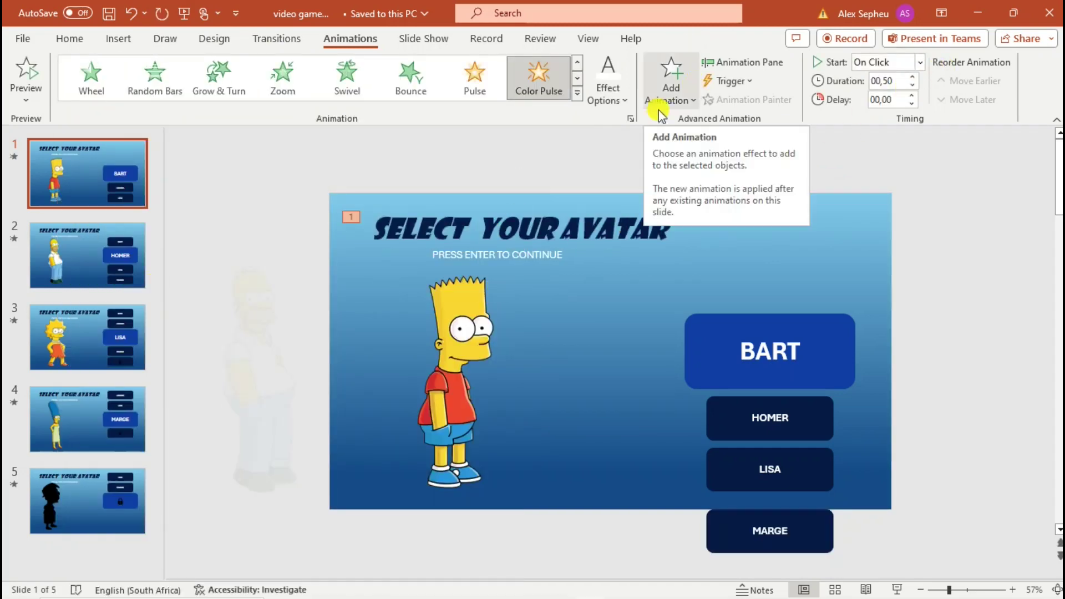
{"action": "left_click", "coordinate": [919, 62]}
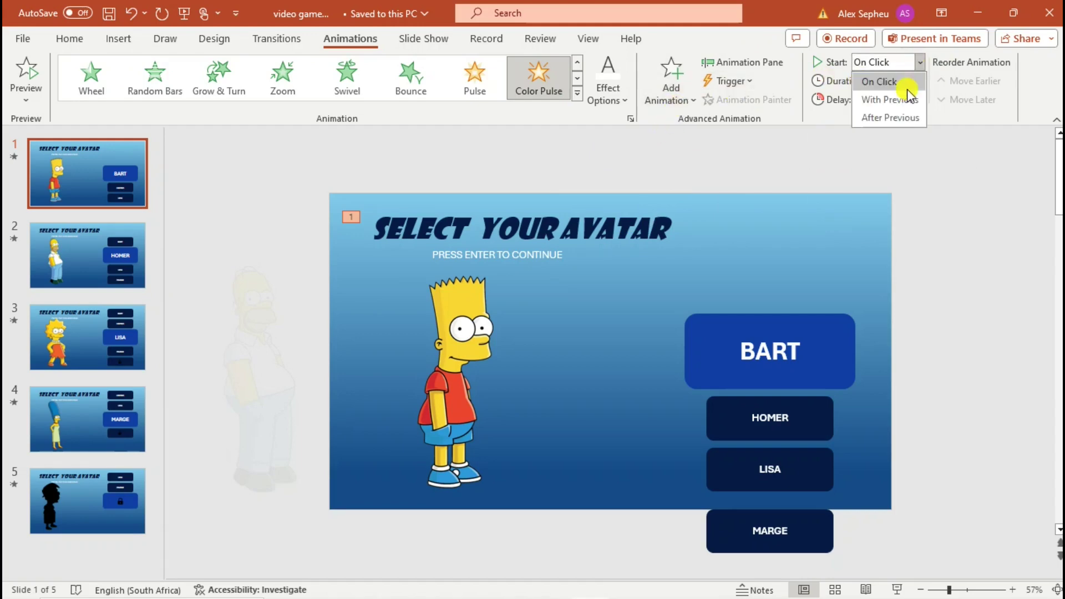
{"action": "left_click", "coordinate": [905, 96]}
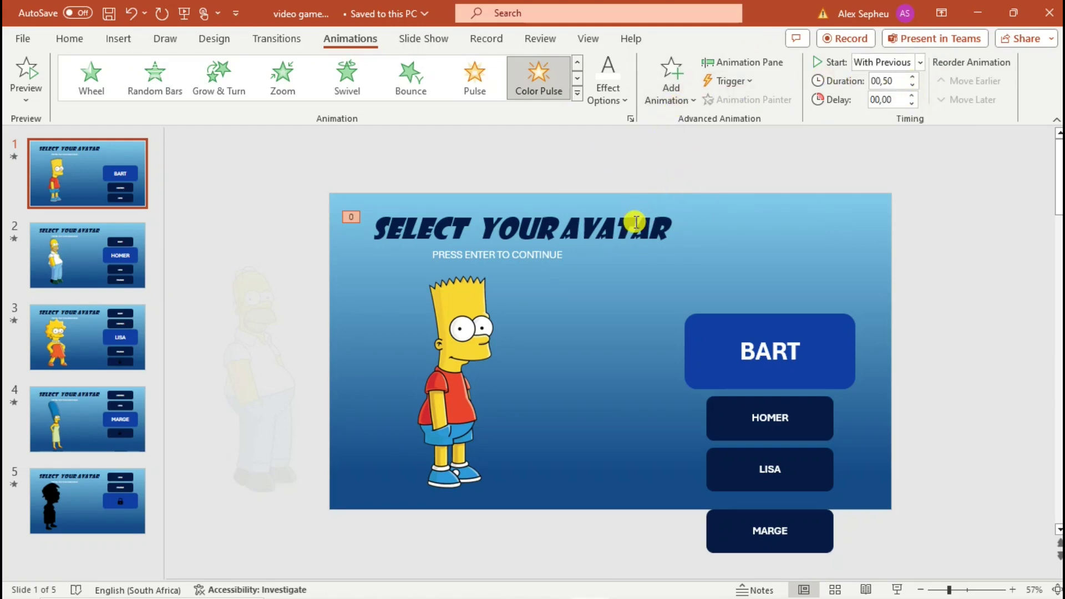
{"action": "left_click", "coordinate": [637, 225]}
{"action": "right_click", "coordinate": [638, 225]}
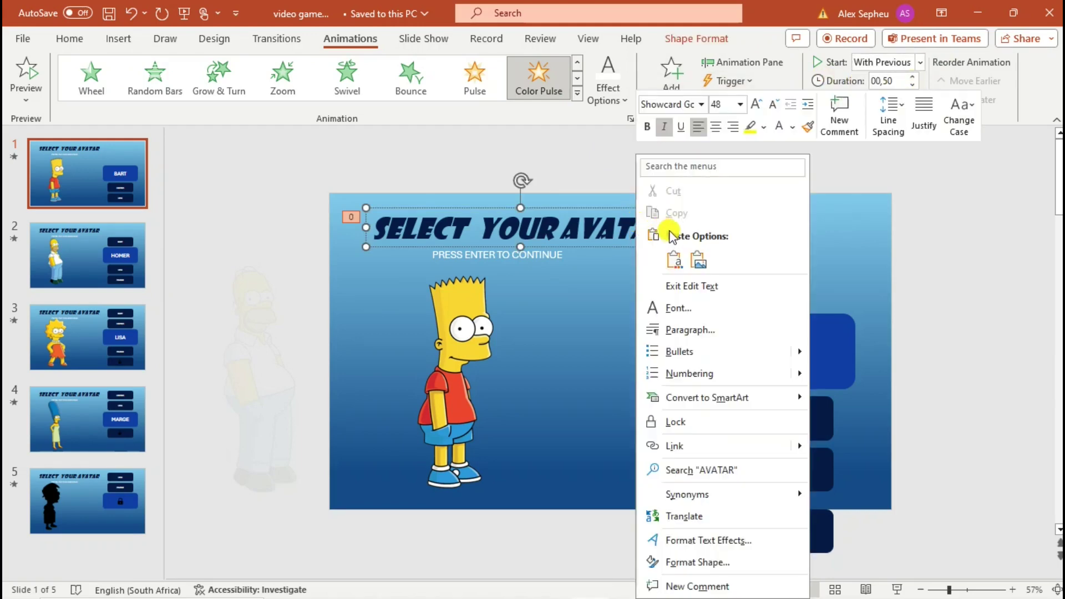
{"action": "left_click", "coordinate": [613, 228]}
{"action": "left_click", "coordinate": [355, 213]}
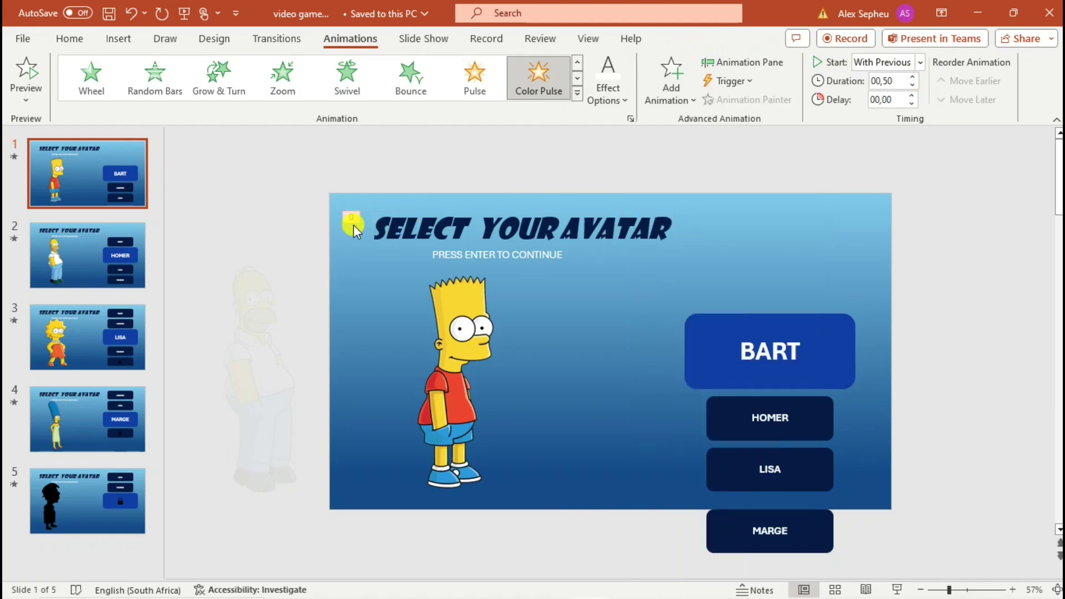
Step: Set the title's Color Pulse colour to orange in its Effect Options
{"action": "left_click", "coordinate": [749, 64]}
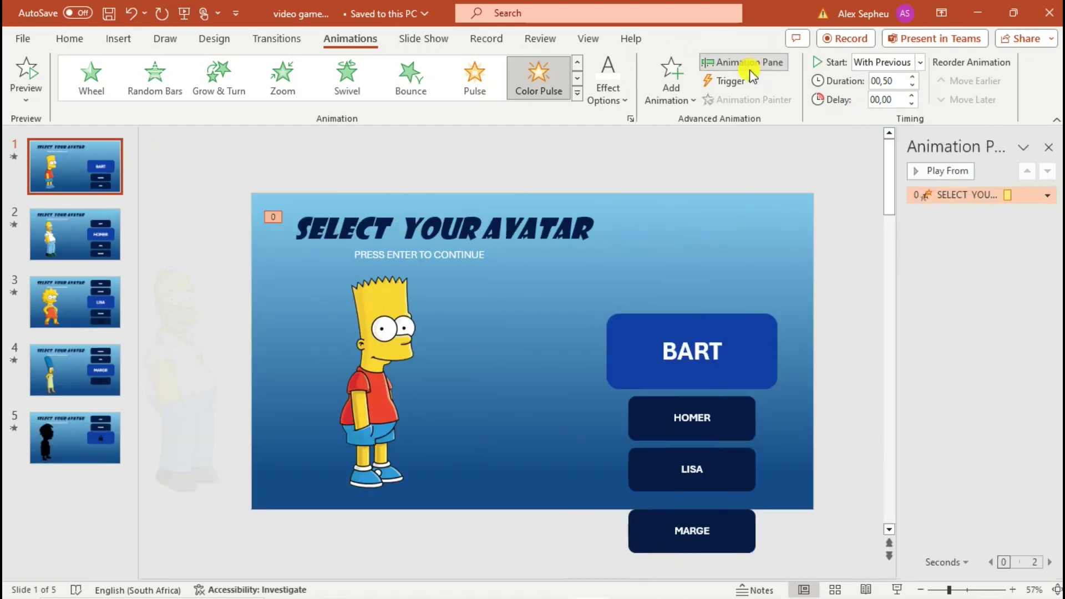
{"action": "left_click", "coordinate": [1046, 195]}
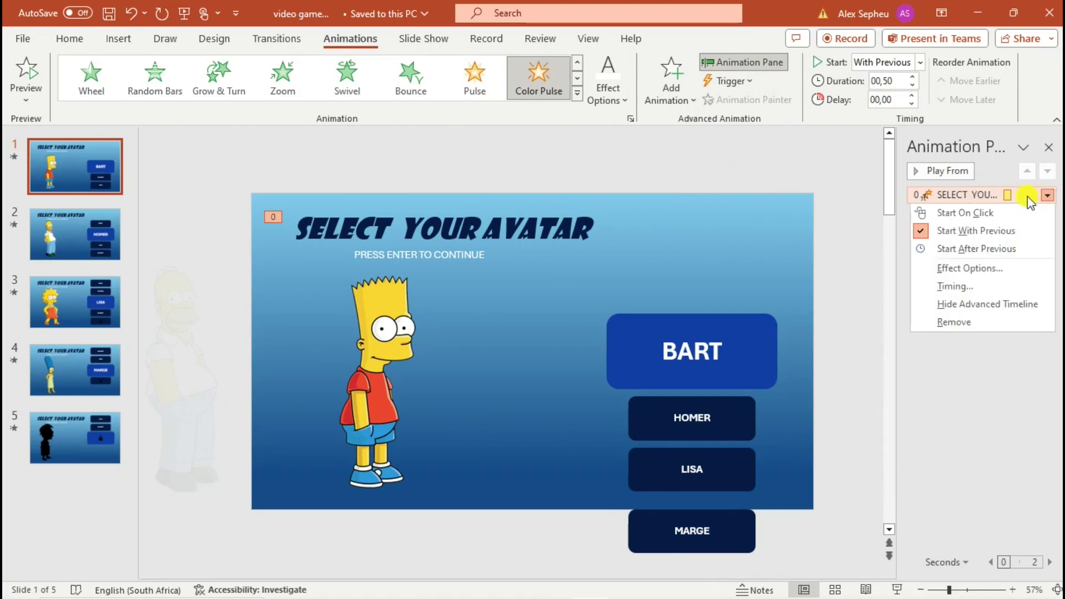
{"action": "left_click", "coordinate": [978, 271]}
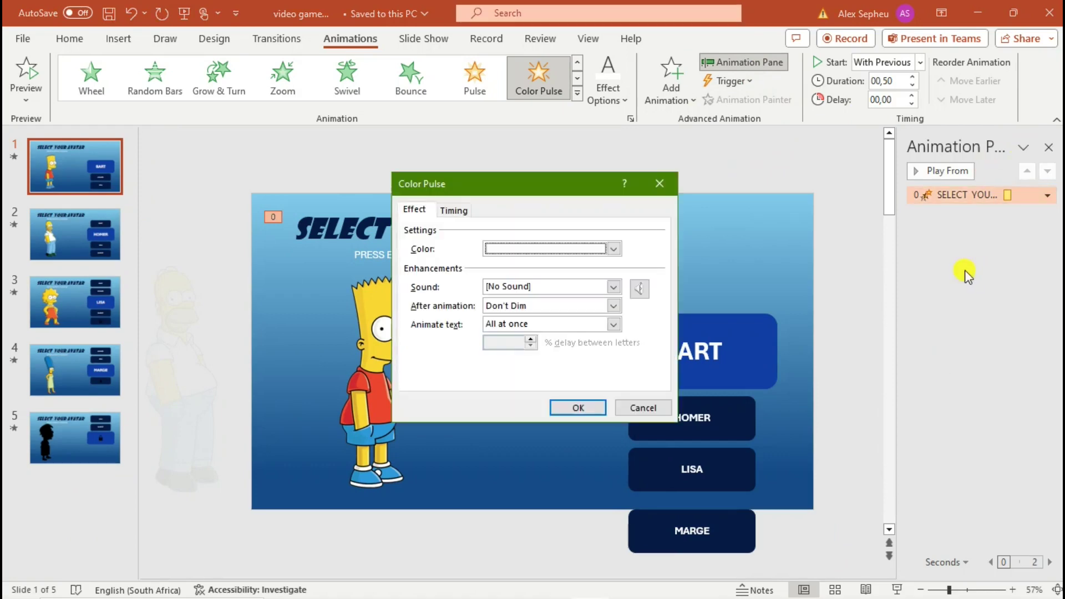
{"action": "left_click", "coordinate": [455, 213]}
{"action": "left_click", "coordinate": [425, 211]}
{"action": "left_click", "coordinate": [580, 250]}
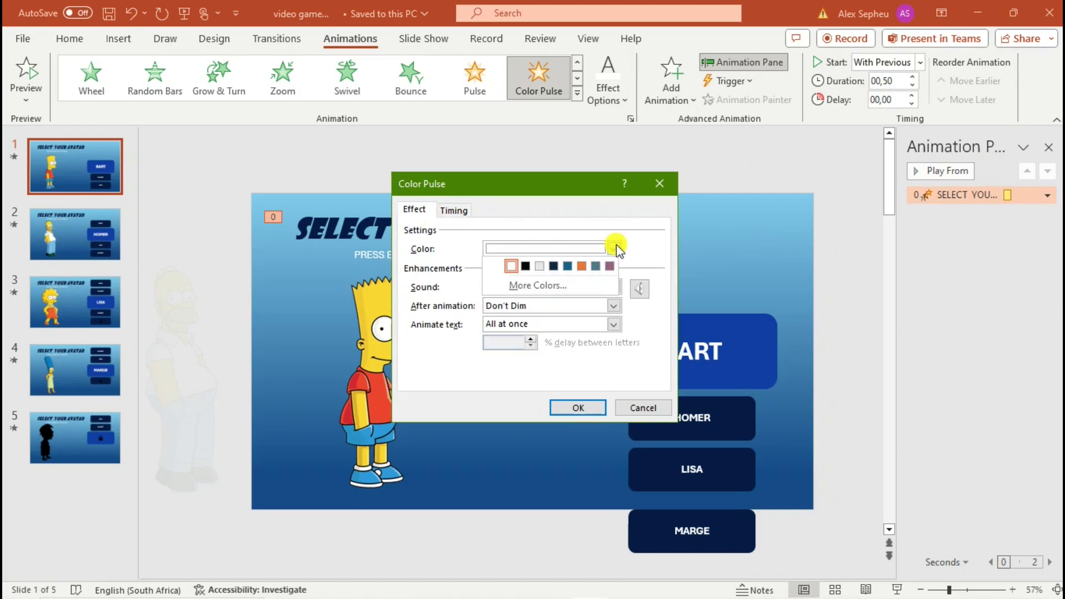
{"action": "left_click", "coordinate": [588, 279]}
{"action": "left_click", "coordinate": [579, 406]}
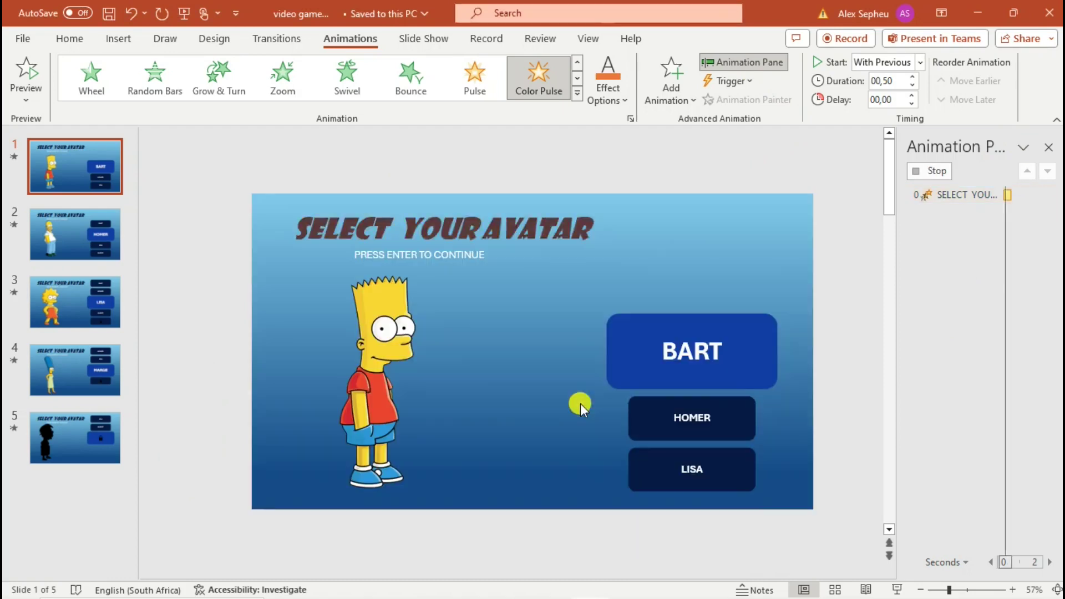
Step: Change the pulse colour to white and make it repeat Until End of Slide
{"action": "left_click", "coordinate": [1047, 195]}
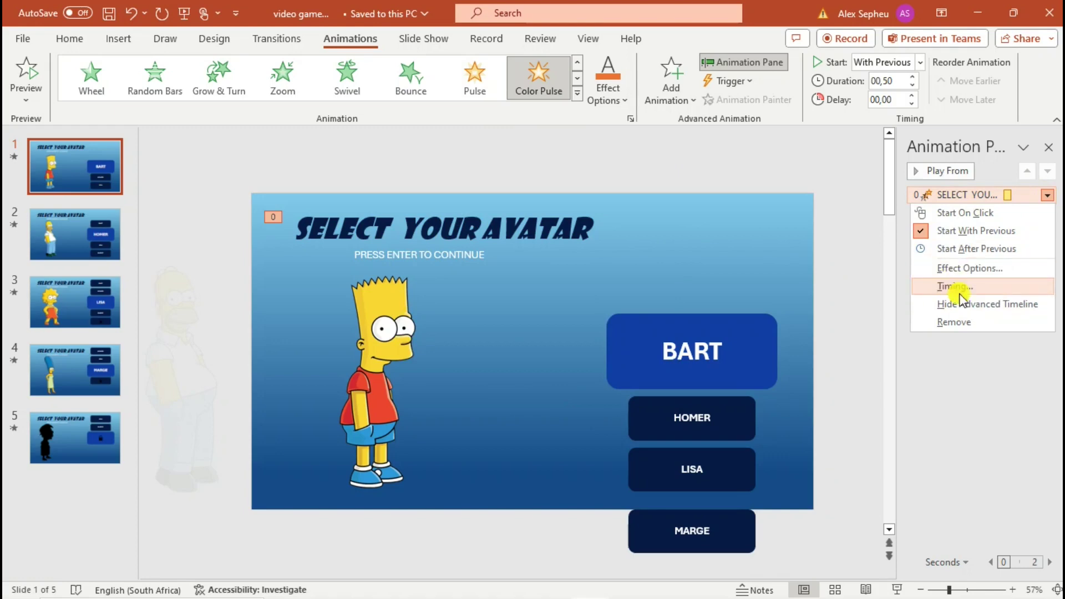
{"action": "left_click", "coordinate": [968, 268]}
{"action": "left_click", "coordinate": [613, 248]}
{"action": "left_click", "coordinate": [514, 265]}
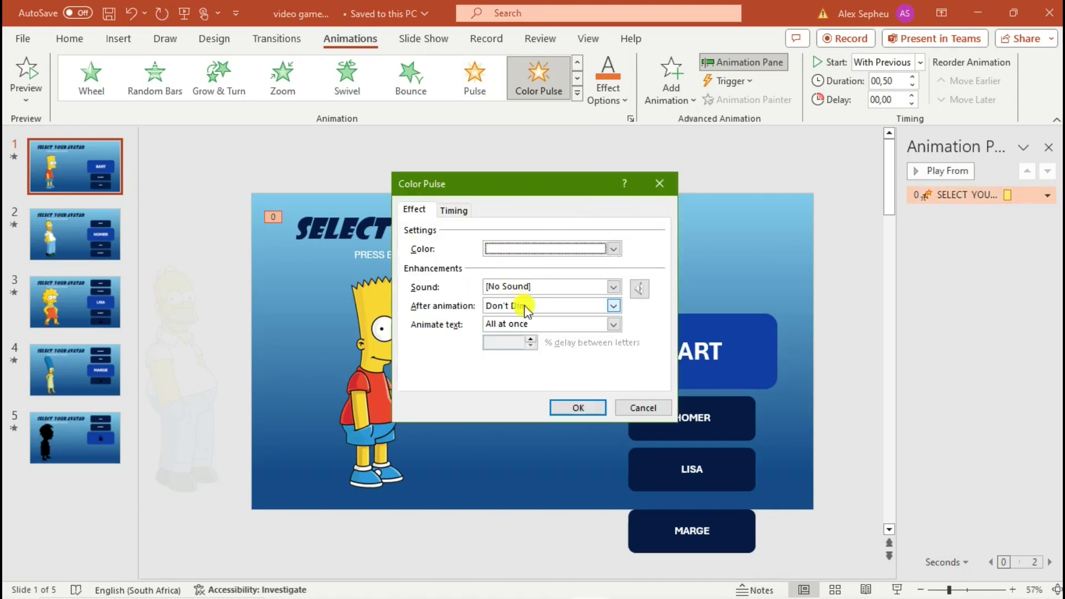
{"action": "left_click", "coordinate": [453, 211]}
{"action": "left_click", "coordinate": [549, 288]}
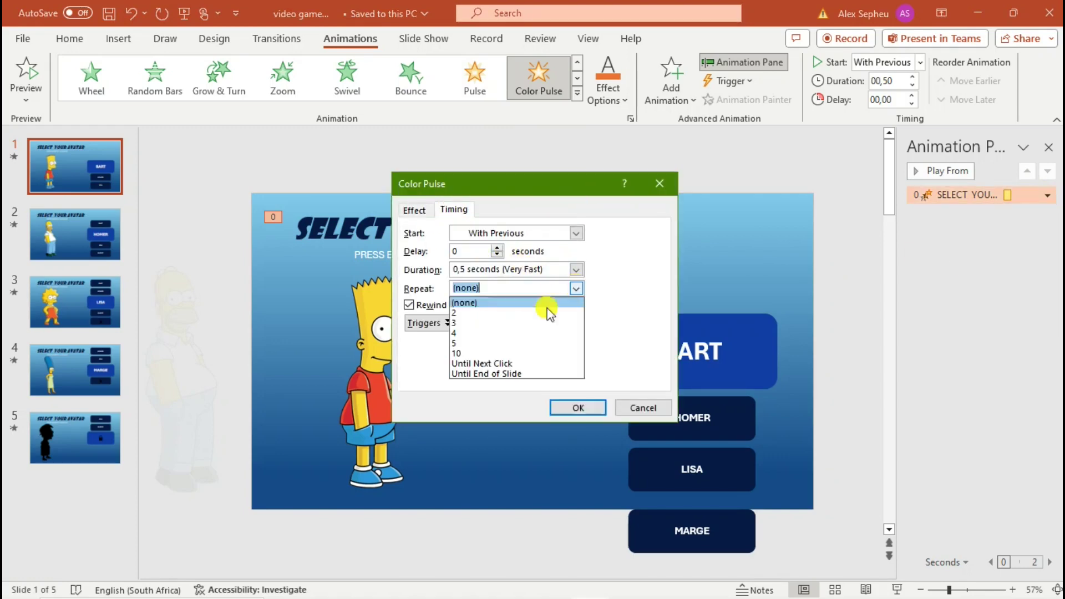
{"action": "left_click", "coordinate": [501, 372]}
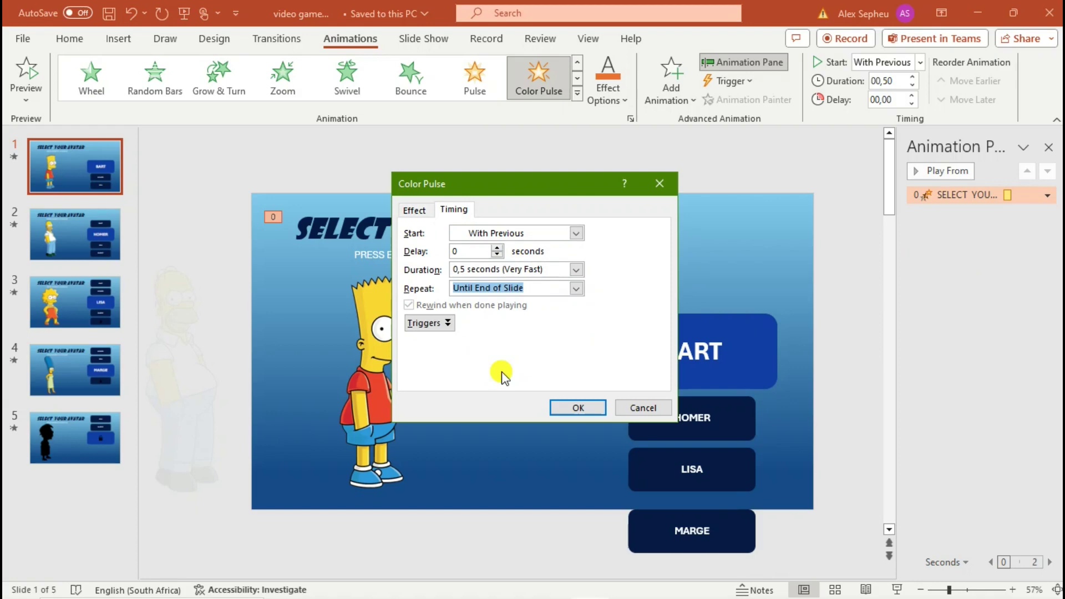
{"action": "left_click", "coordinate": [447, 324]}
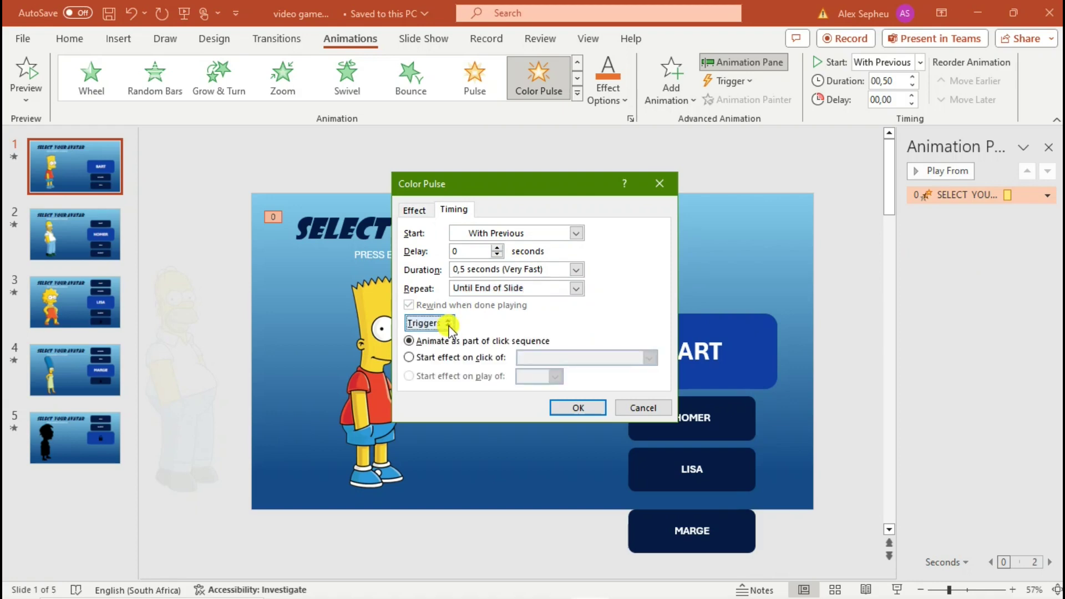
{"action": "left_click", "coordinate": [449, 324]}
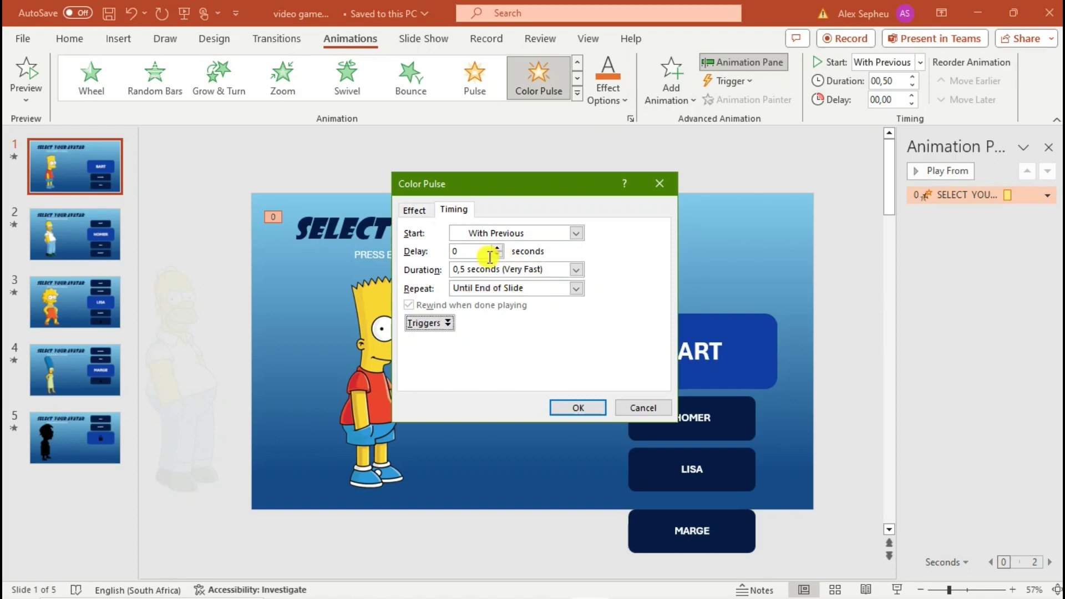
{"action": "left_click", "coordinate": [580, 406]}
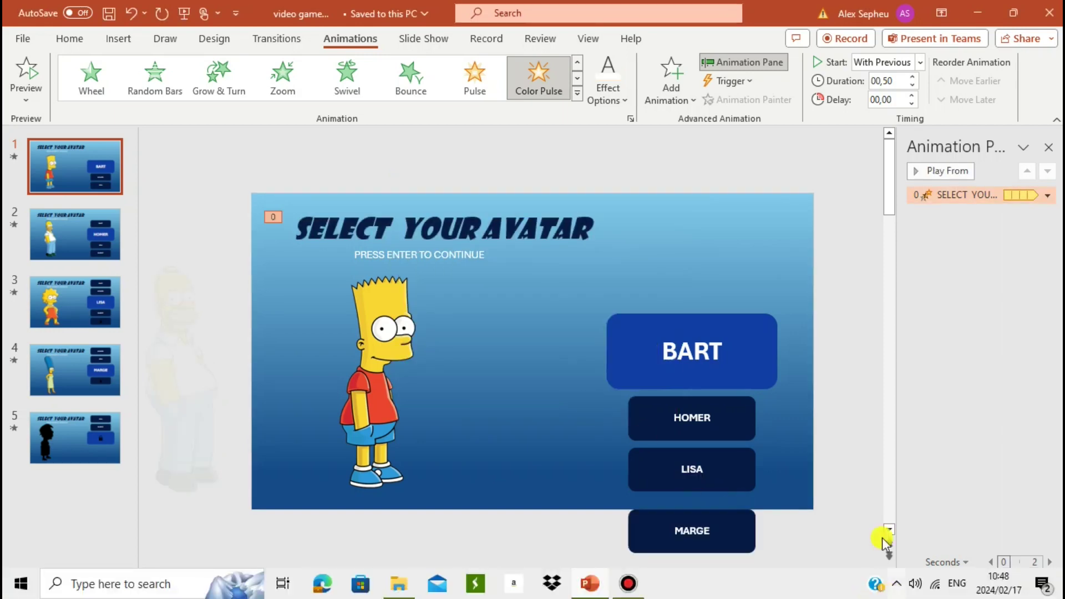
Step: Preview slide 1, then set the title's Color Pulse duration to 2 seconds (Medium)
{"action": "left_click", "coordinate": [891, 587]}
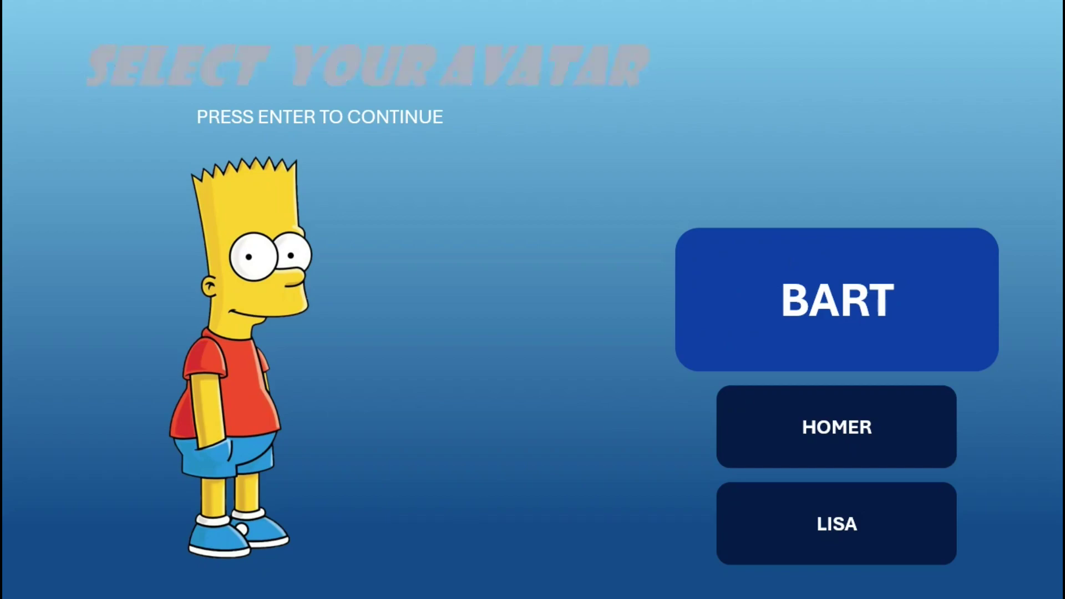
{"action": "key", "text": "Escape"}
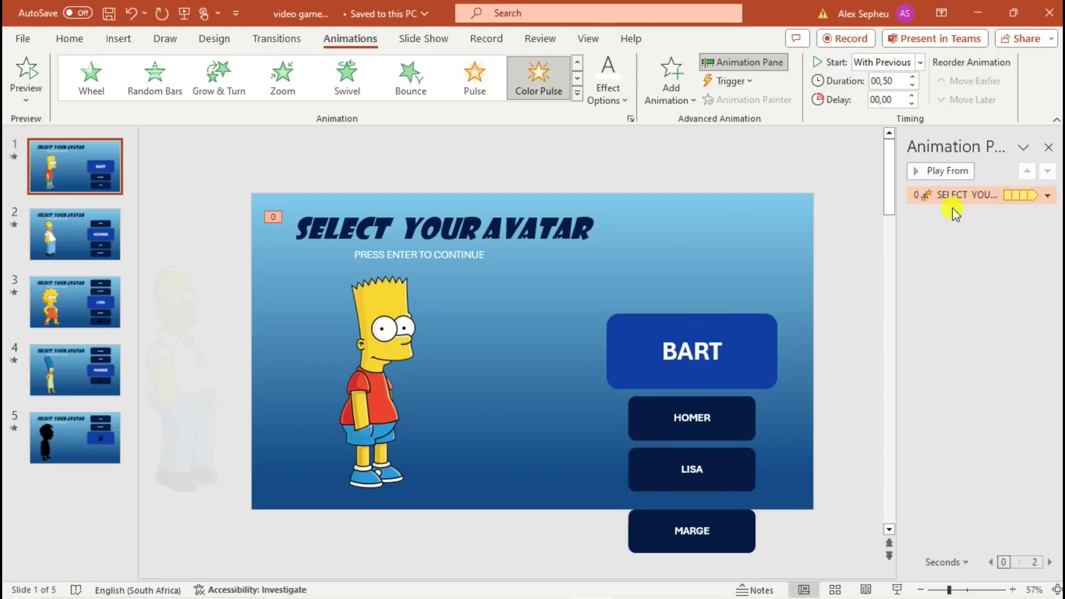
{"action": "left_click", "coordinate": [1048, 196]}
{"action": "left_click", "coordinate": [960, 271]}
{"action": "left_click", "coordinate": [453, 210]}
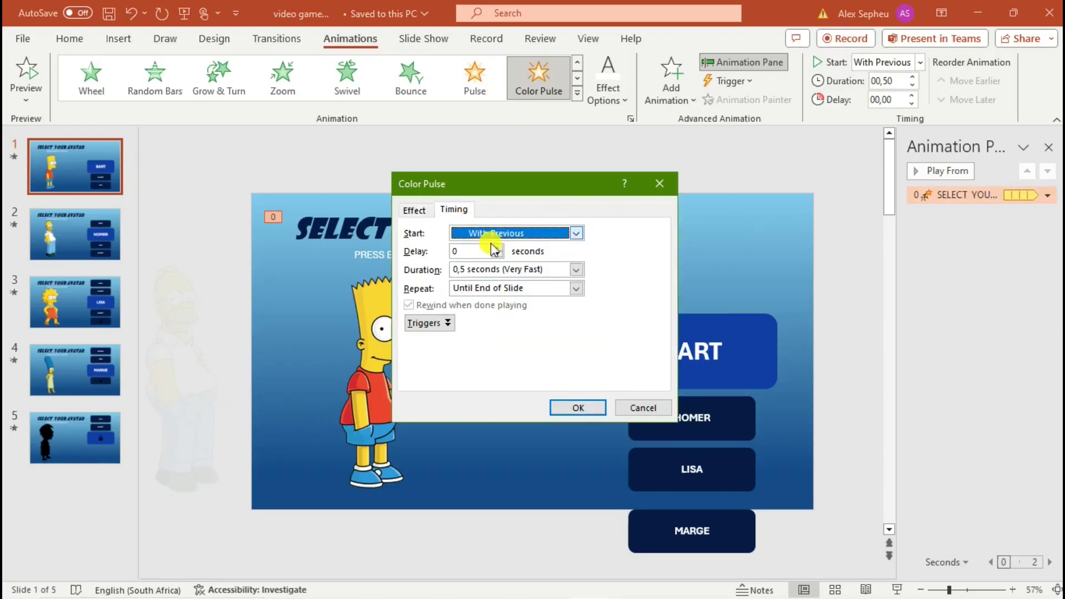
{"action": "left_click", "coordinate": [577, 269]}
{"action": "left_click", "coordinate": [499, 314]}
{"action": "left_click", "coordinate": [577, 408]}
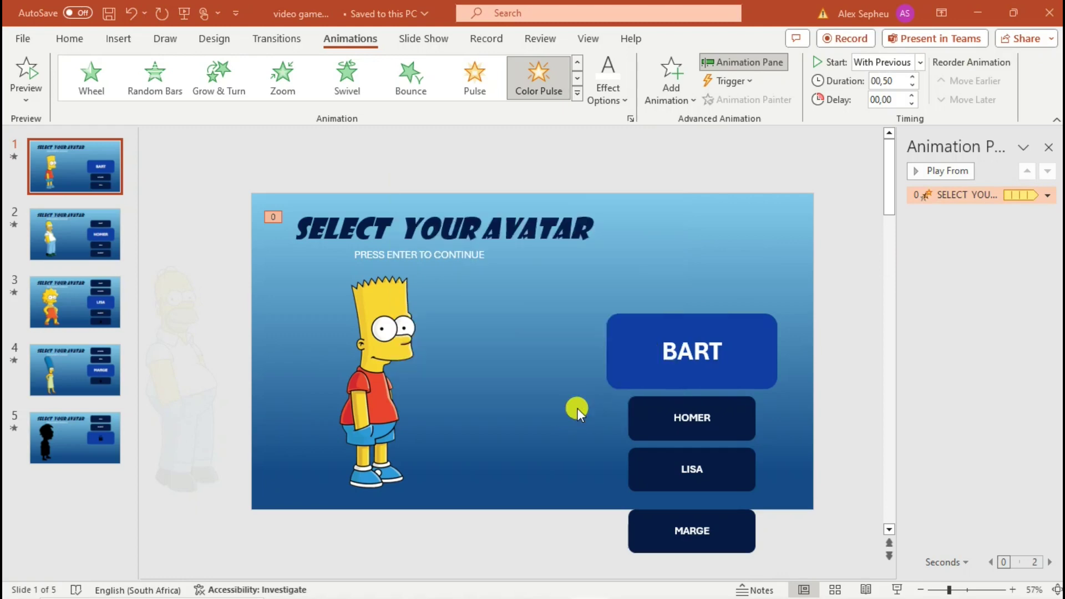
Step: Replay the show, then change the title's pulse colour to a blue from More Colors
{"action": "left_click", "coordinate": [897, 591]}
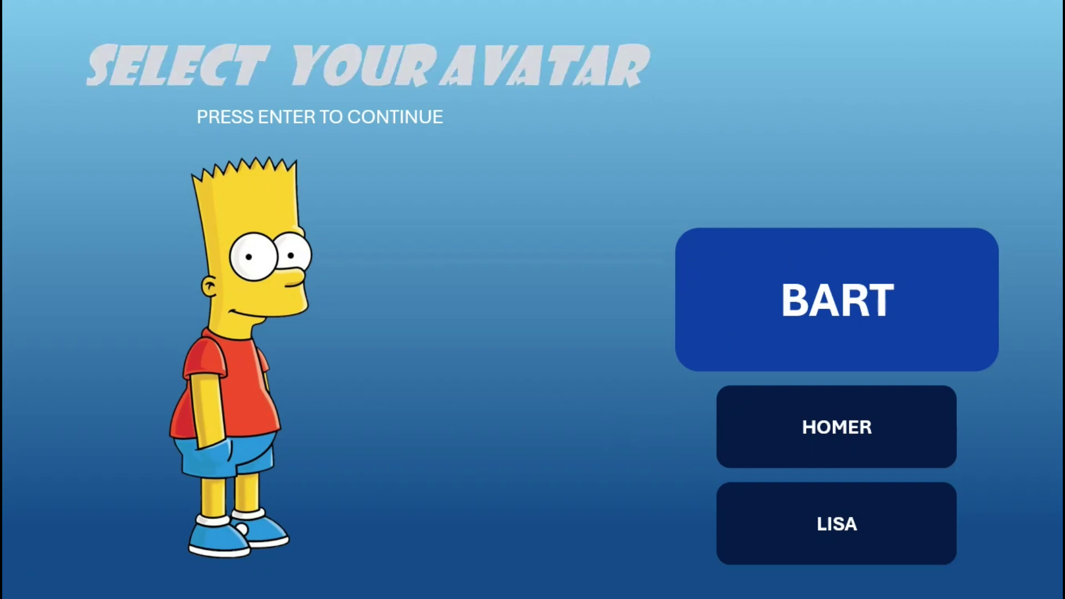
{"action": "key", "text": "Escape"}
{"action": "left_click", "coordinate": [1046, 195]}
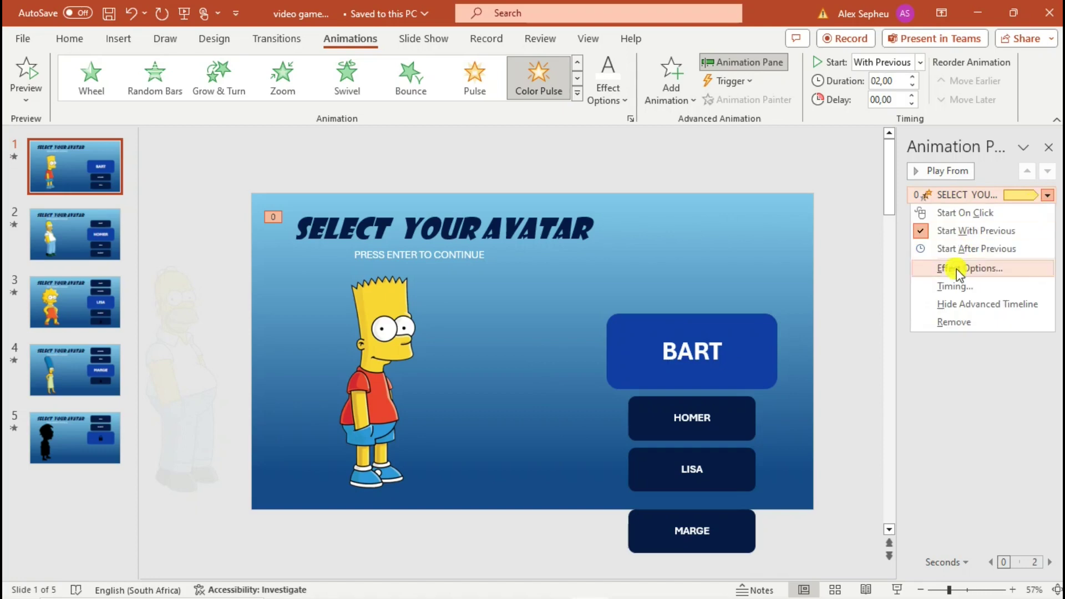
{"action": "left_click", "coordinate": [954, 266]}
{"action": "left_click", "coordinate": [599, 248]}
{"action": "left_click", "coordinate": [551, 286]}
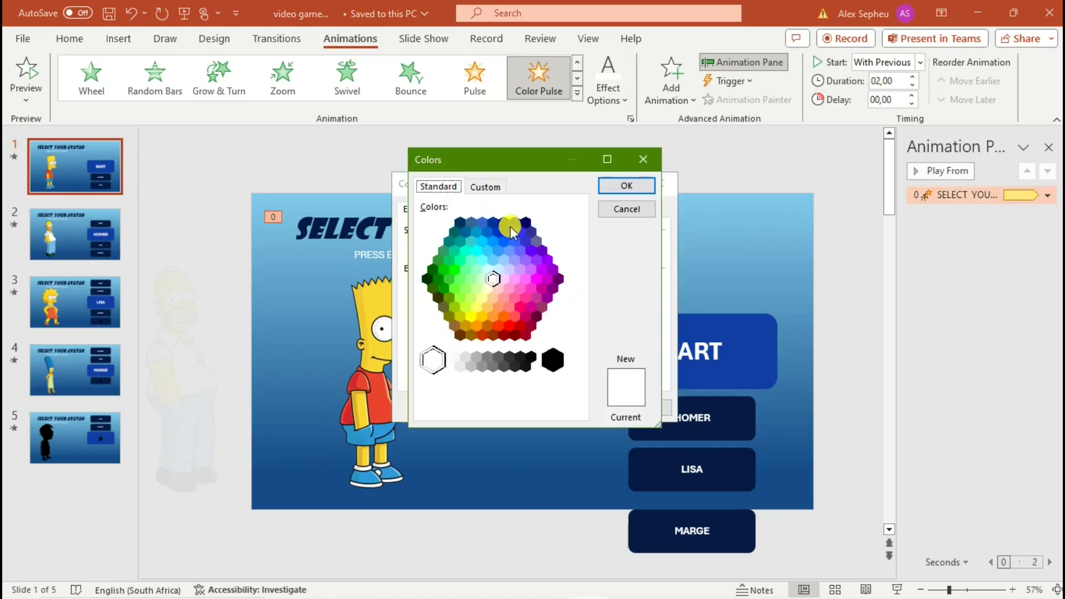
{"action": "left_click", "coordinate": [500, 239]}
{"action": "left_click", "coordinate": [629, 184]}
{"action": "left_click", "coordinate": [591, 410]}
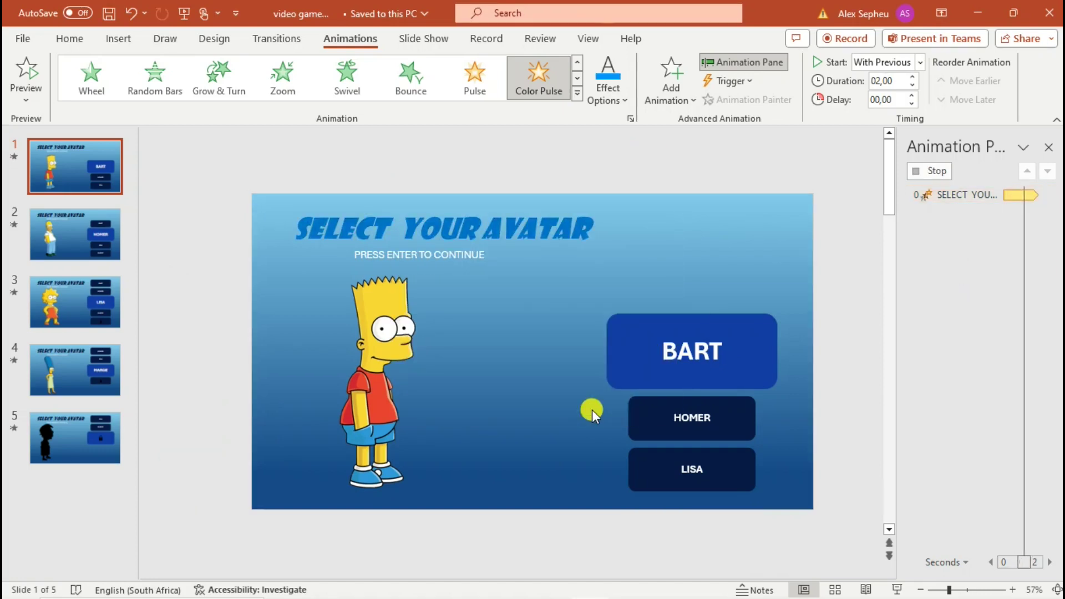
{"action": "left_click", "coordinate": [421, 256]}
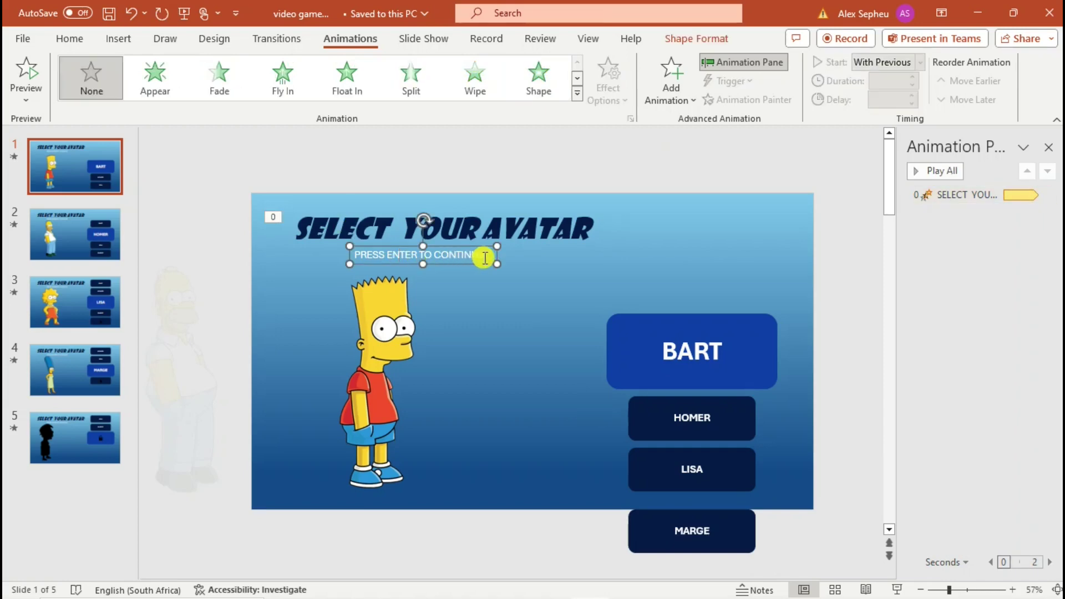
Step: Apply the Blink emphasis effect to the PRESS ENTER TO CONTINUE text
{"action": "left_click", "coordinate": [578, 93]}
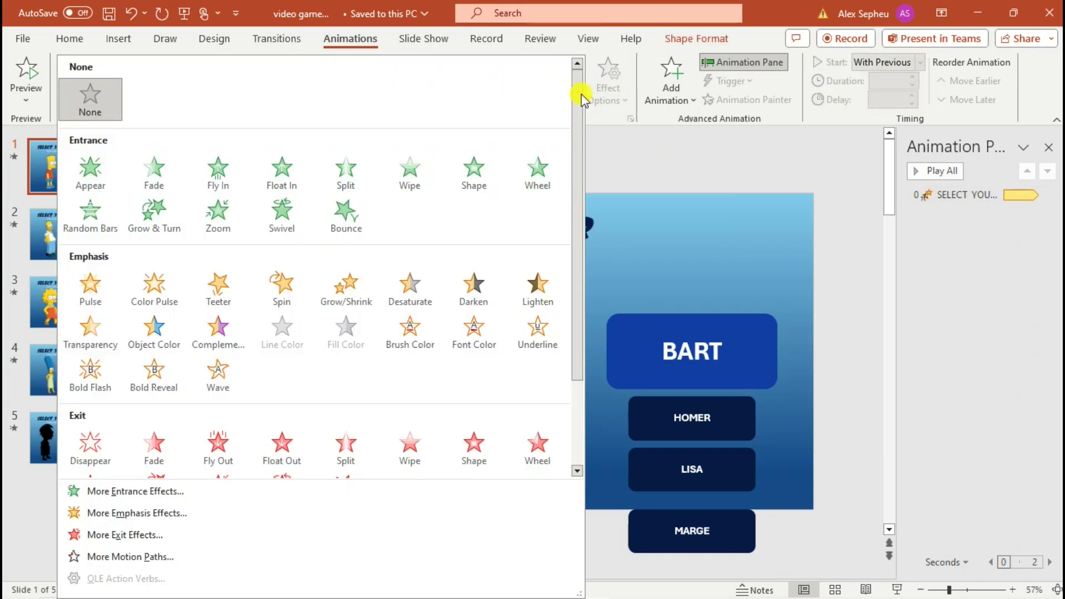
{"action": "left_click_drag", "start_coordinate": [574, 132], "coordinate": [578, 167]}
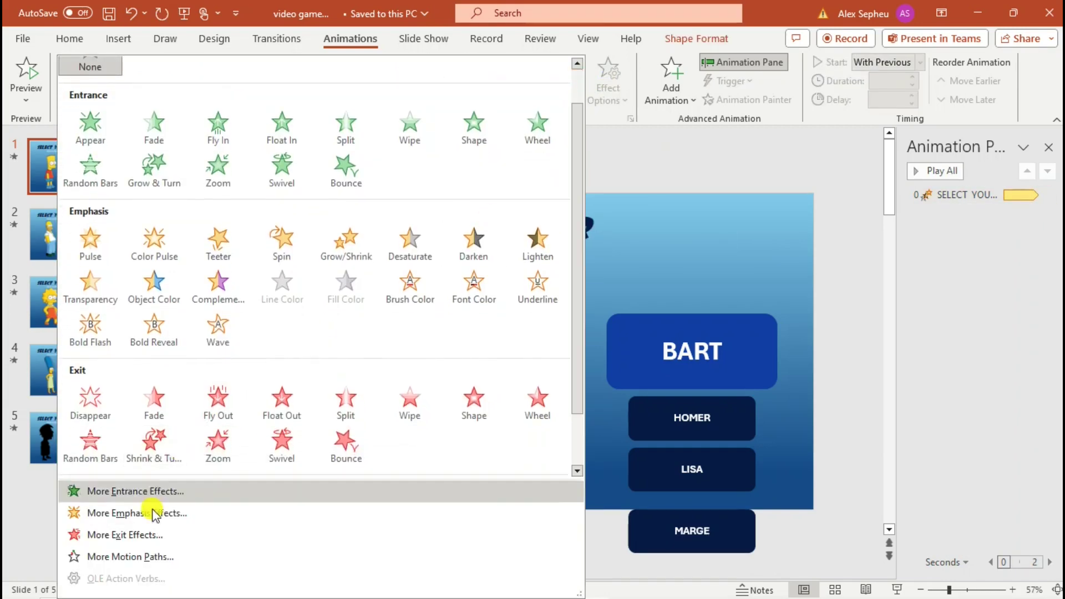
{"action": "left_click", "coordinate": [155, 513]}
{"action": "left_click", "coordinate": [441, 403]}
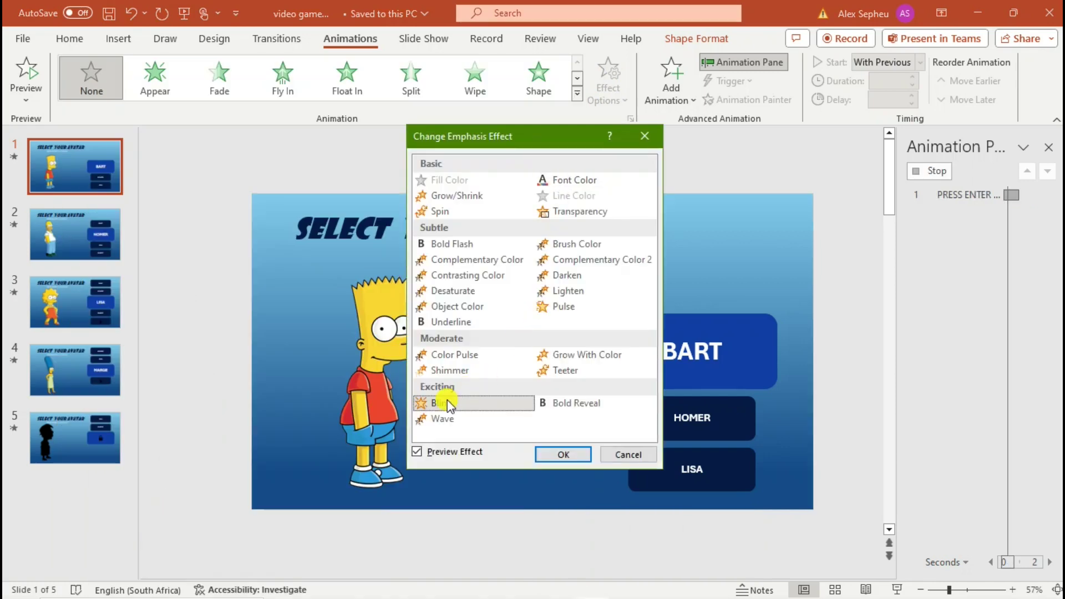
{"action": "left_click", "coordinate": [560, 454]}
Step: Make the Blink start With Previous with a 0,5-second (Very Fast) duration
{"action": "left_click", "coordinate": [1047, 212]}
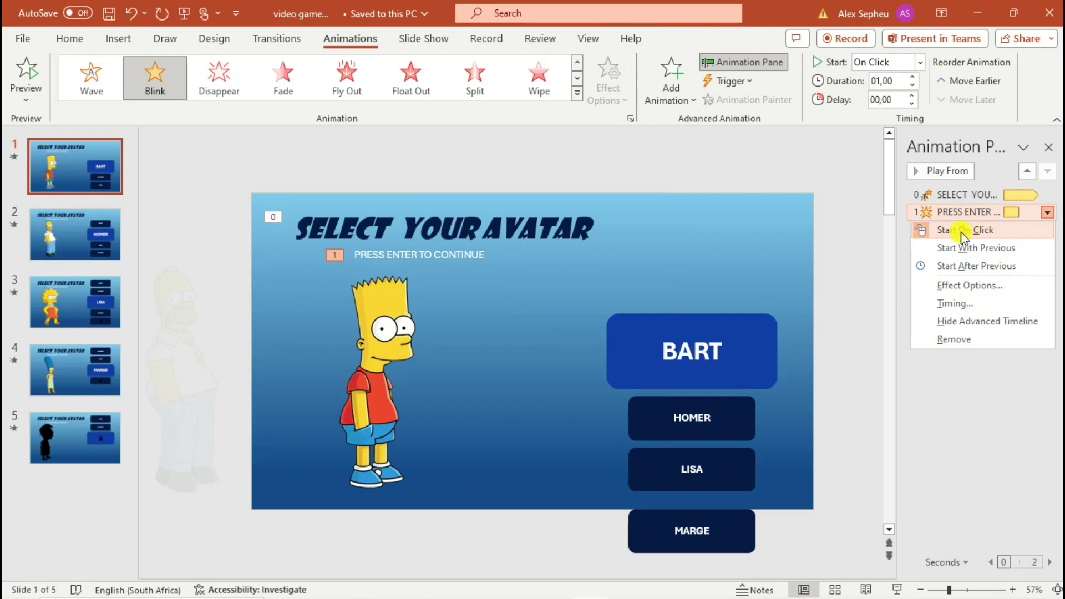
{"action": "left_click", "coordinate": [960, 286]}
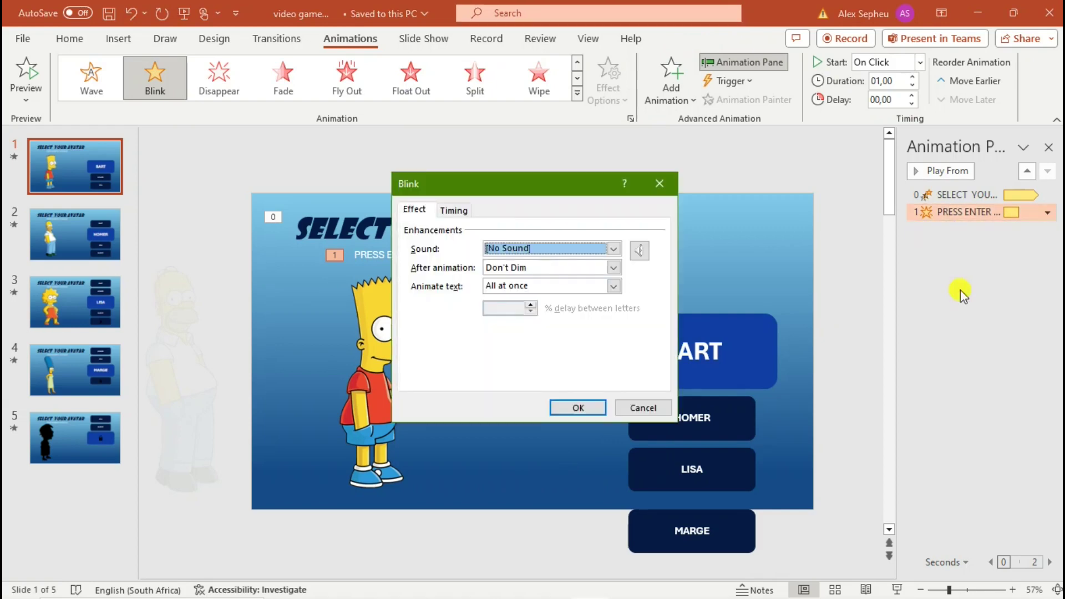
{"action": "left_click", "coordinate": [465, 213]}
{"action": "left_click", "coordinate": [576, 233]}
{"action": "left_click", "coordinate": [518, 268]}
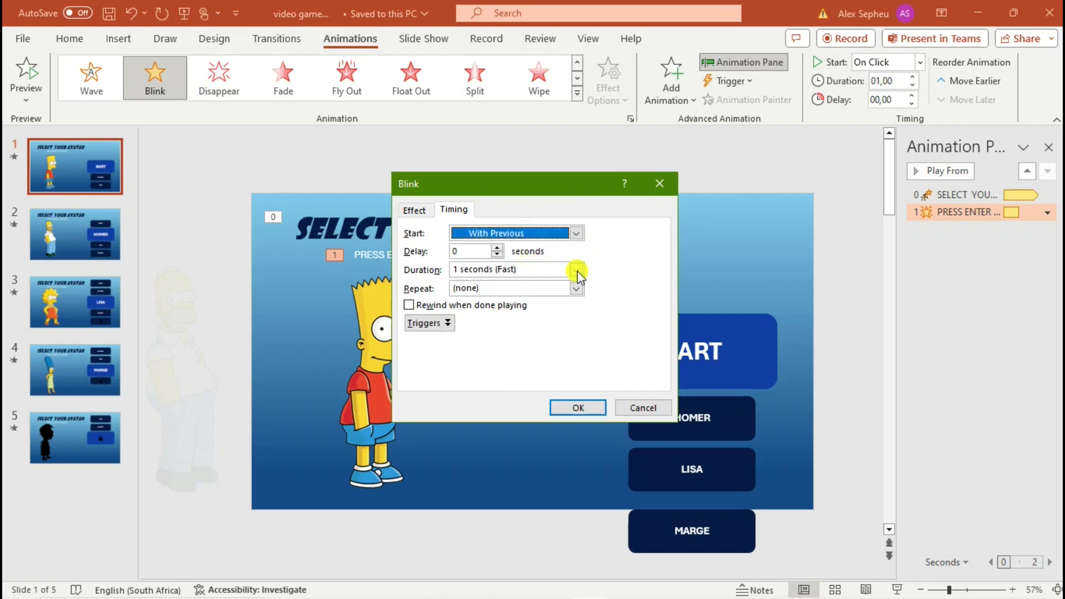
{"action": "left_click", "coordinate": [577, 271]}
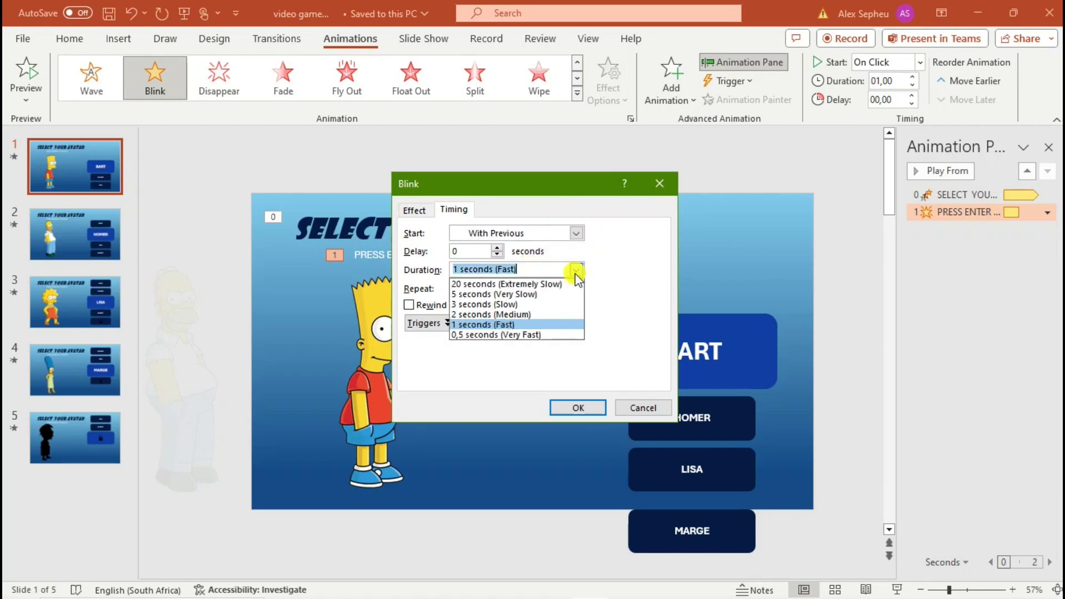
{"action": "left_click", "coordinate": [505, 334]}
{"action": "left_click", "coordinate": [578, 408]}
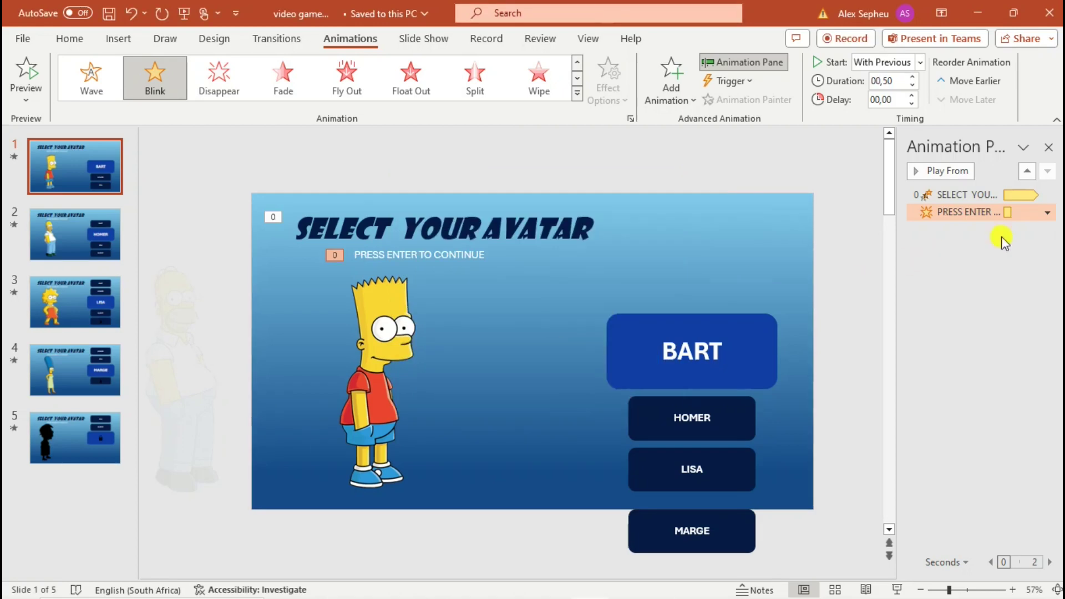
Step: Set the Blink to repeat Until End of Slide, then start the slide show
{"action": "left_click", "coordinate": [1046, 213]}
{"action": "left_click", "coordinate": [960, 283]}
{"action": "left_click", "coordinate": [454, 209]}
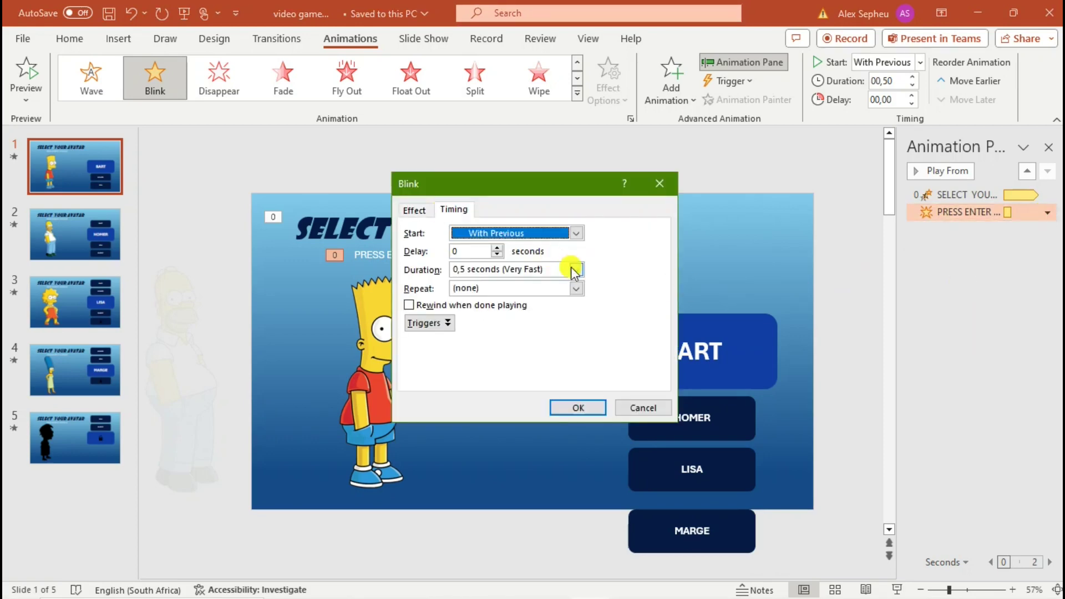
{"action": "left_click", "coordinate": [576, 288]}
{"action": "left_click", "coordinate": [576, 286]}
{"action": "left_click", "coordinate": [577, 287]}
{"action": "left_click", "coordinate": [488, 363]}
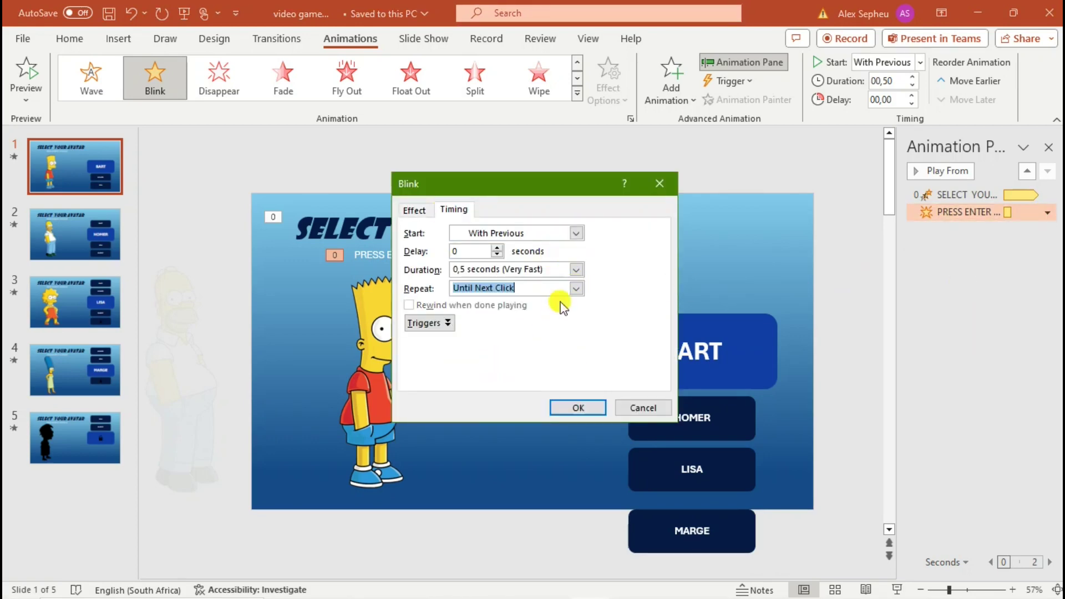
{"action": "left_click", "coordinate": [576, 289]}
{"action": "left_click", "coordinate": [494, 372]}
{"action": "left_click", "coordinate": [578, 407]}
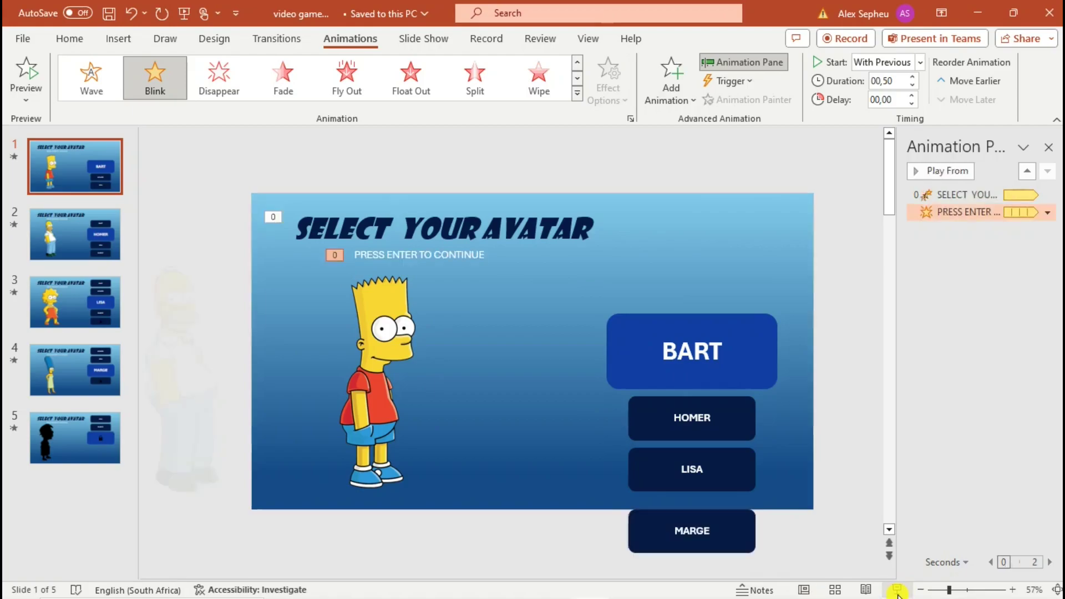
{"action": "left_click", "coordinate": [896, 591]}
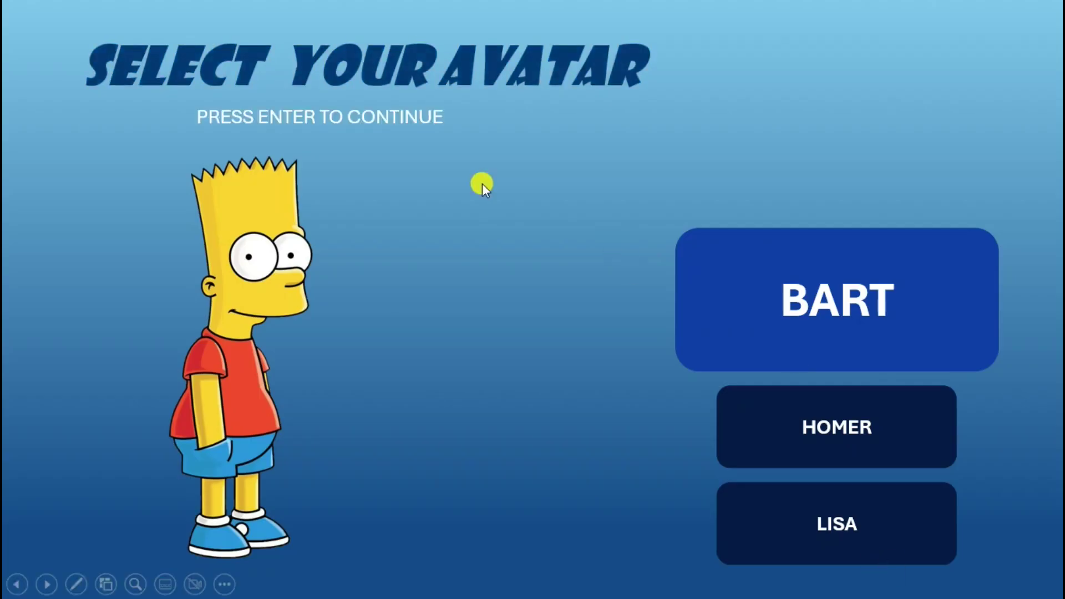
Step: Exit the slide show preview with Esc, back to editing slide 1
{"action": "key", "text": "Escape"}
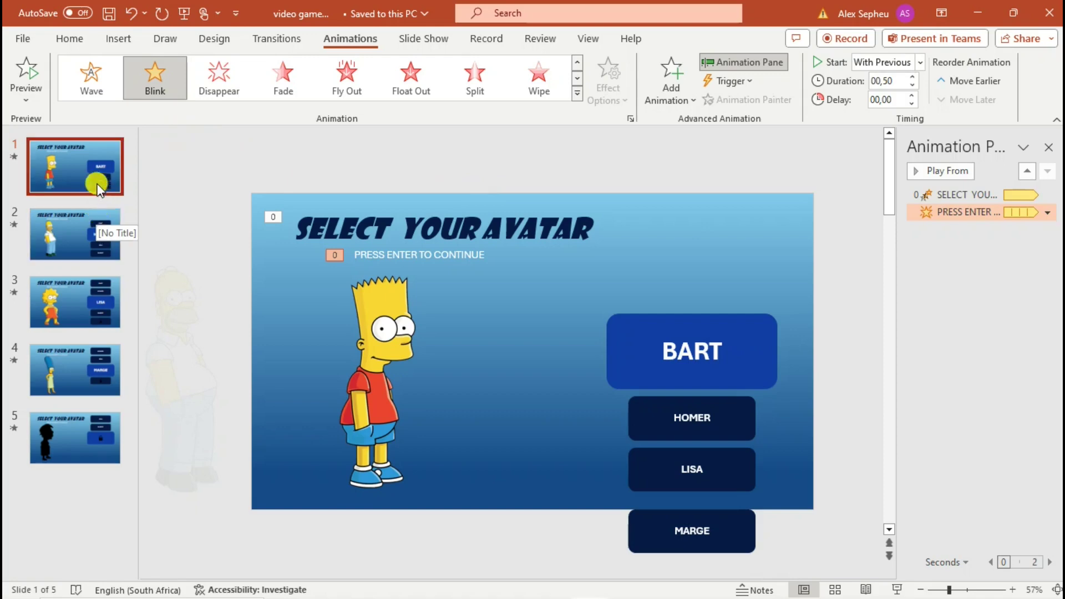
Step: Copy the SELECT YOUR AVATAR title box along with its Color Pulse animation
{"action": "left_click", "coordinate": [337, 223]}
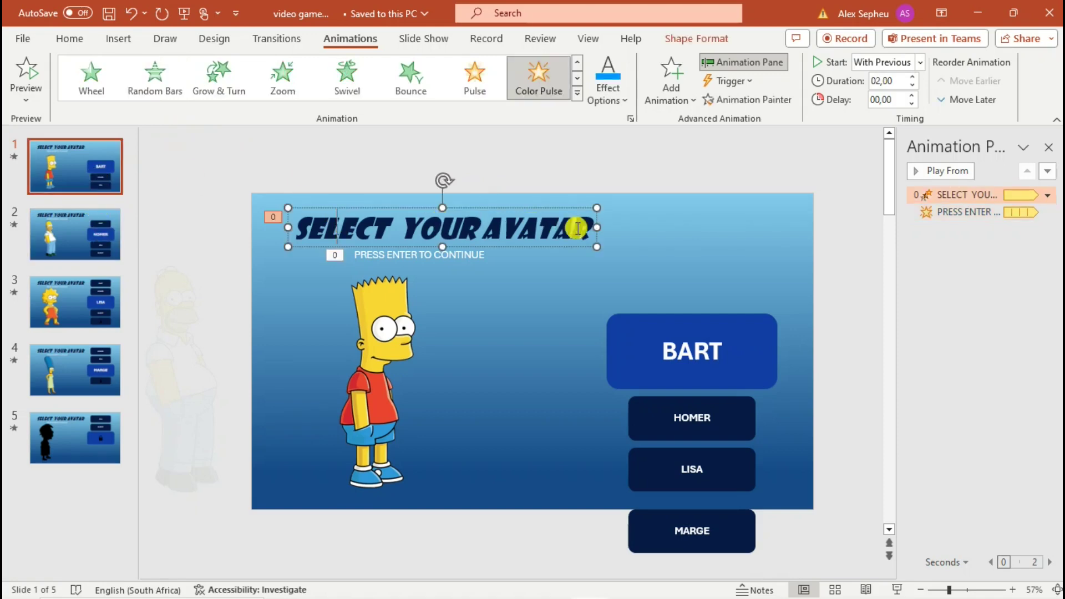
{"action": "right_click", "coordinate": [540, 208]}
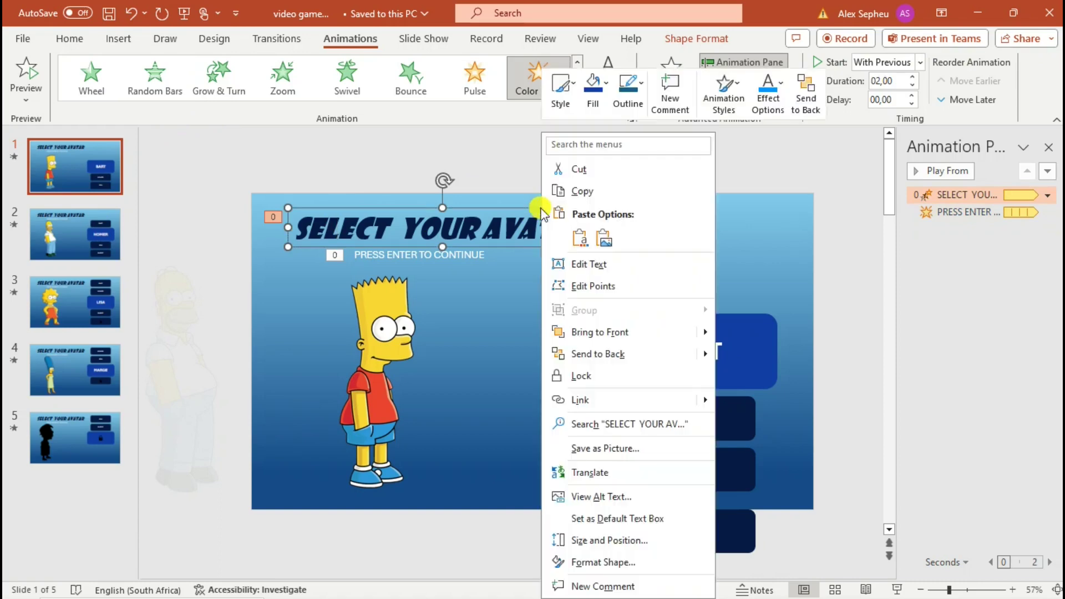
{"action": "left_click", "coordinate": [582, 187]}
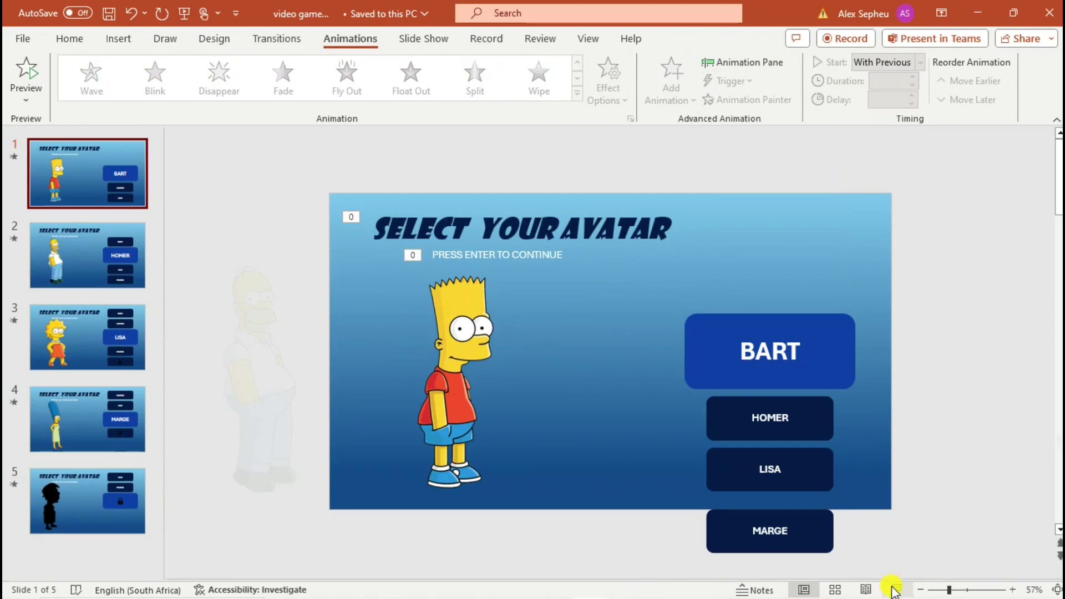
Step: Run the show and arrow from Bart through Homer, Lisa, Marge and the locked slide, then back
{"action": "left_click", "coordinate": [894, 590]}
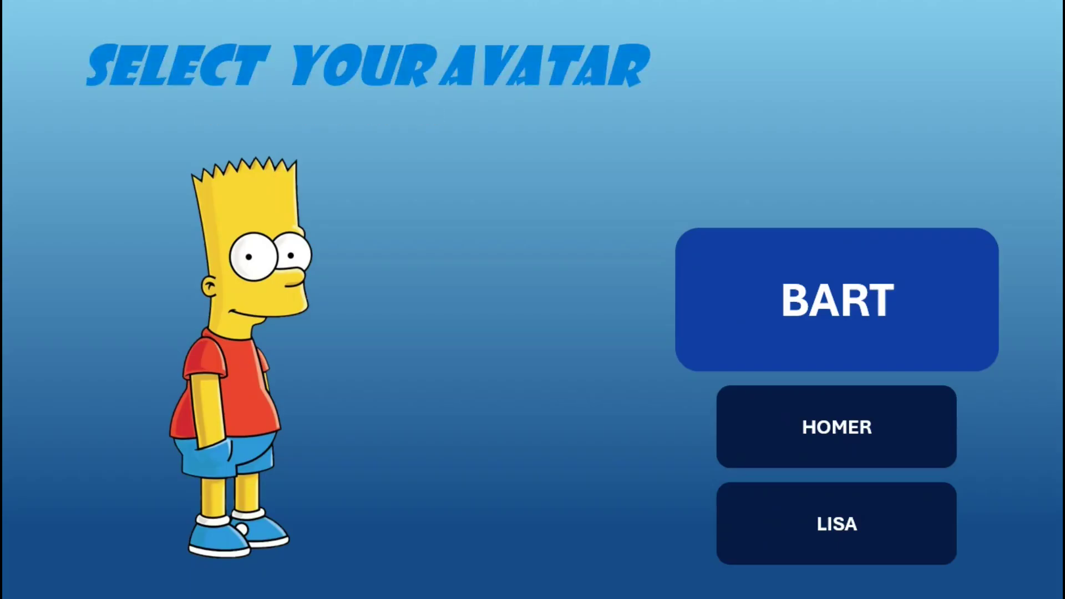
{"action": "key", "text": "Down"}
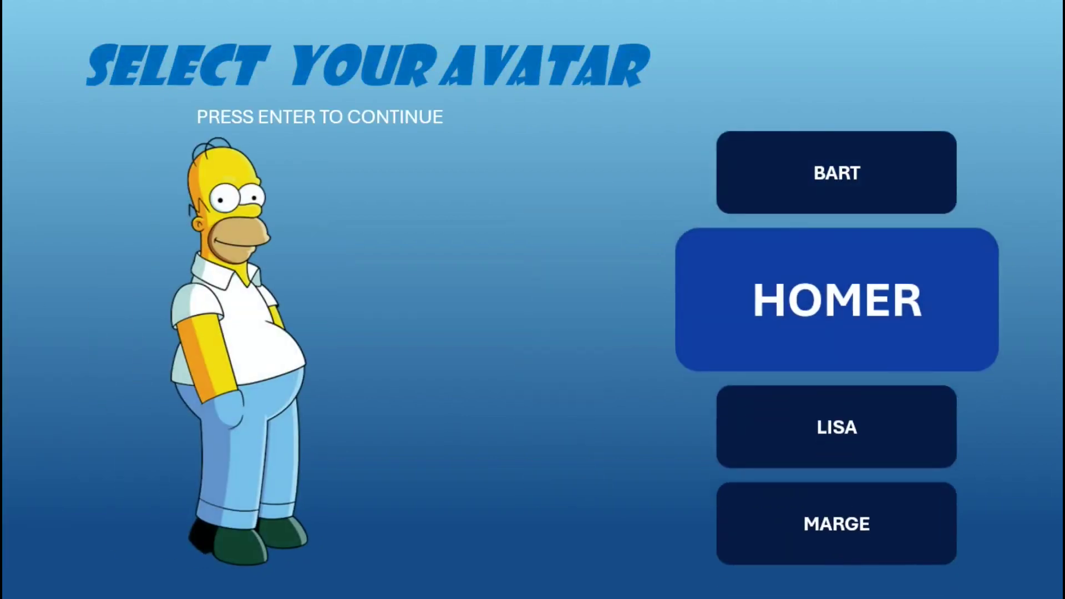
{"action": "key", "text": "Down"}
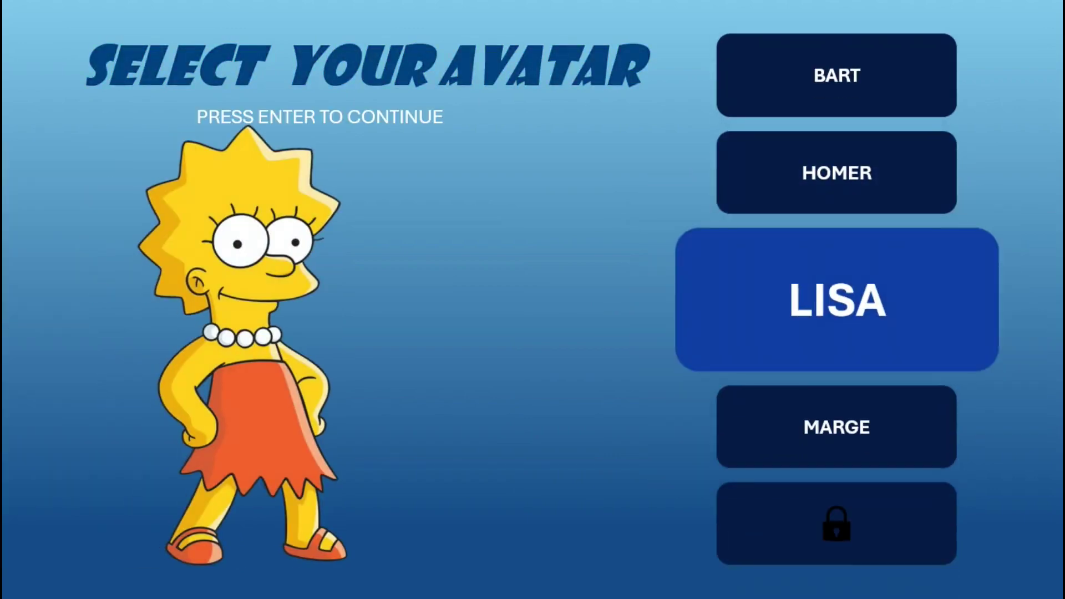
{"action": "key", "text": "Down"}
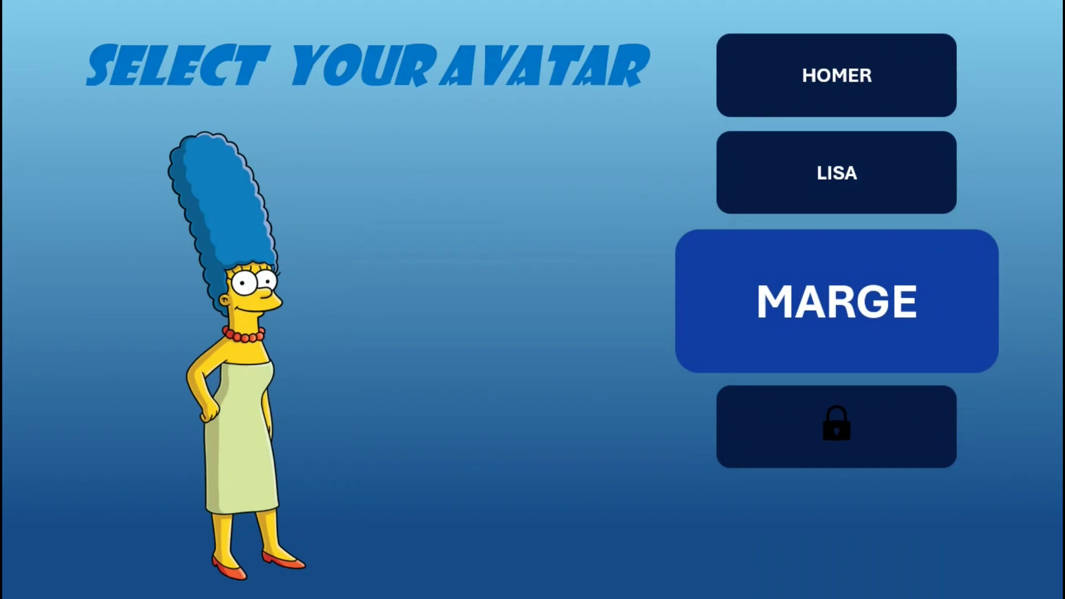
{"action": "key", "text": "Down"}
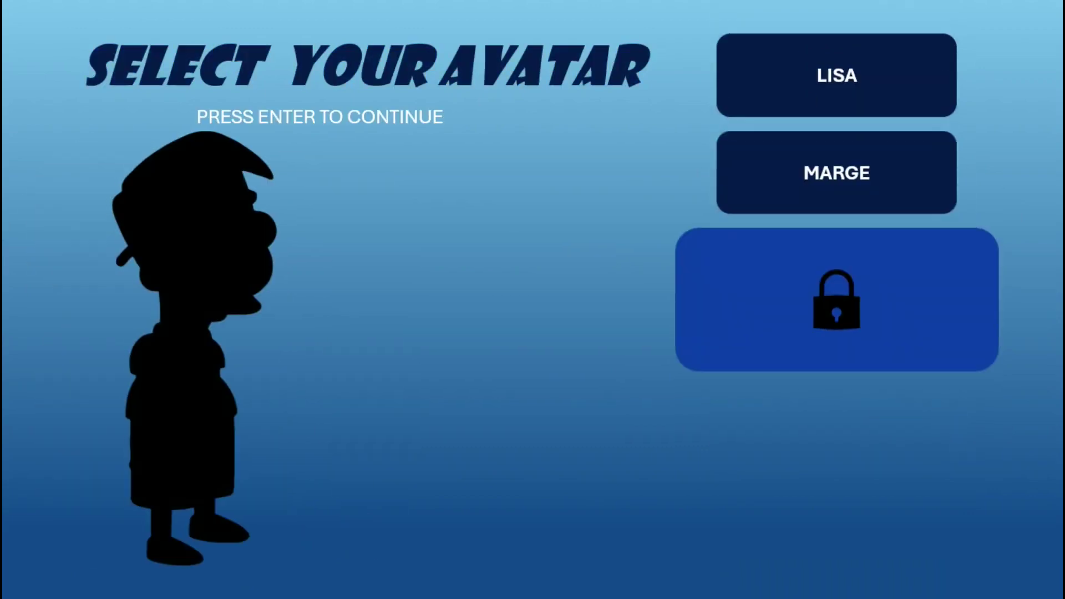
{"action": "key", "text": "Up"}
{"action": "key", "text": "Up"}
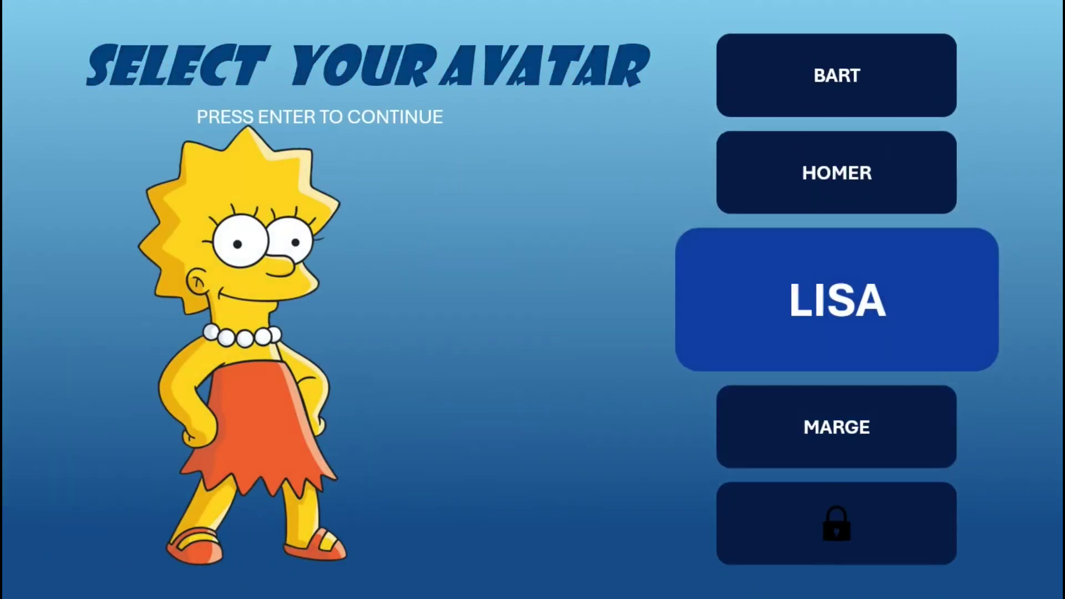
{"action": "key", "text": "Up"}
{"action": "key", "text": "Up"}
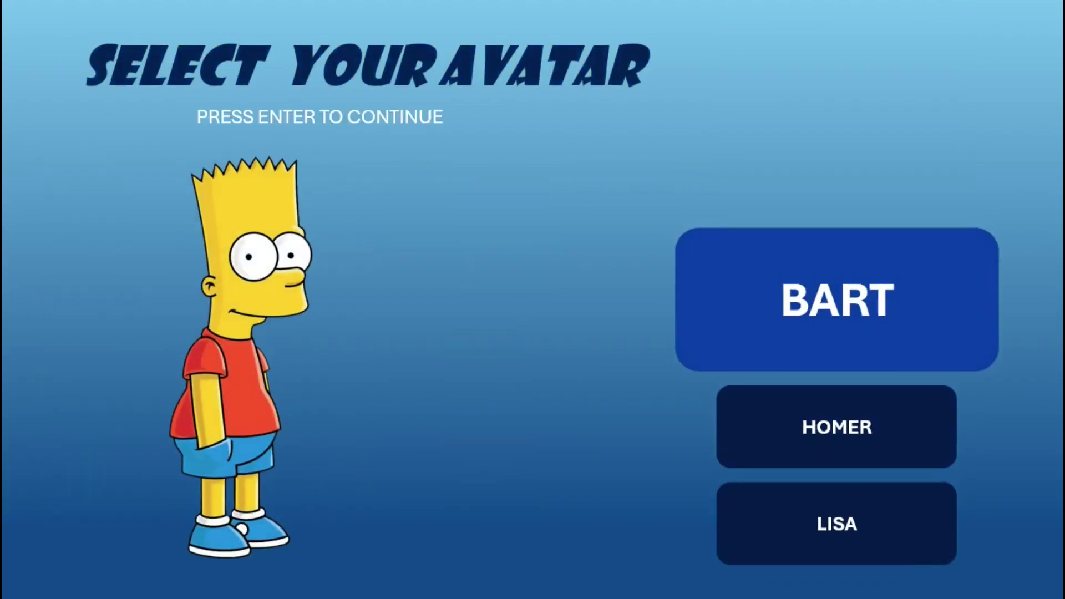
{"action": "key", "text": "Down"}
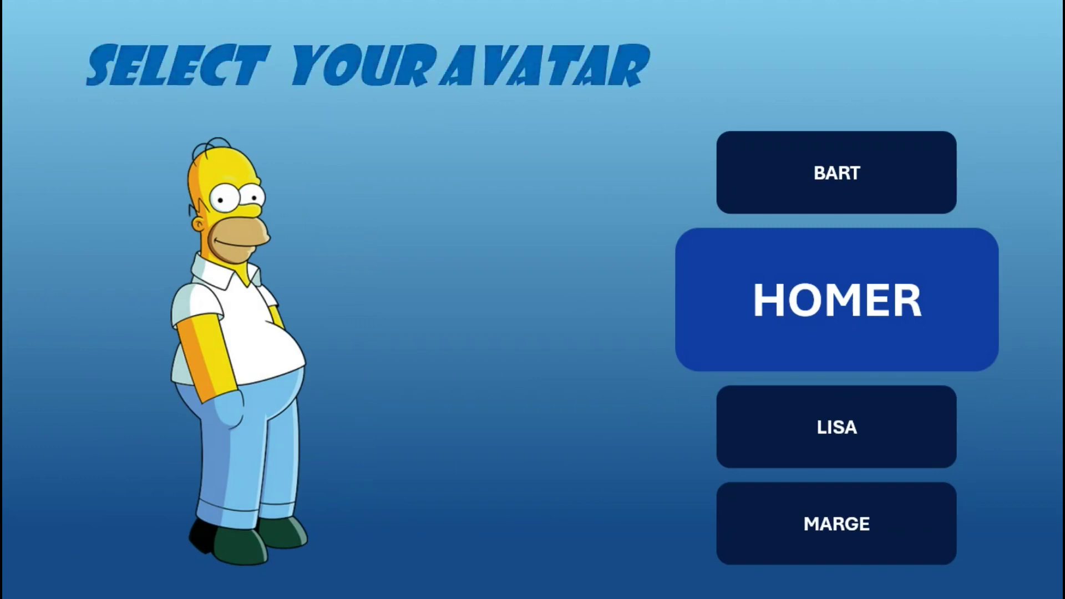
{"action": "left_click", "coordinate": [986, 465]}
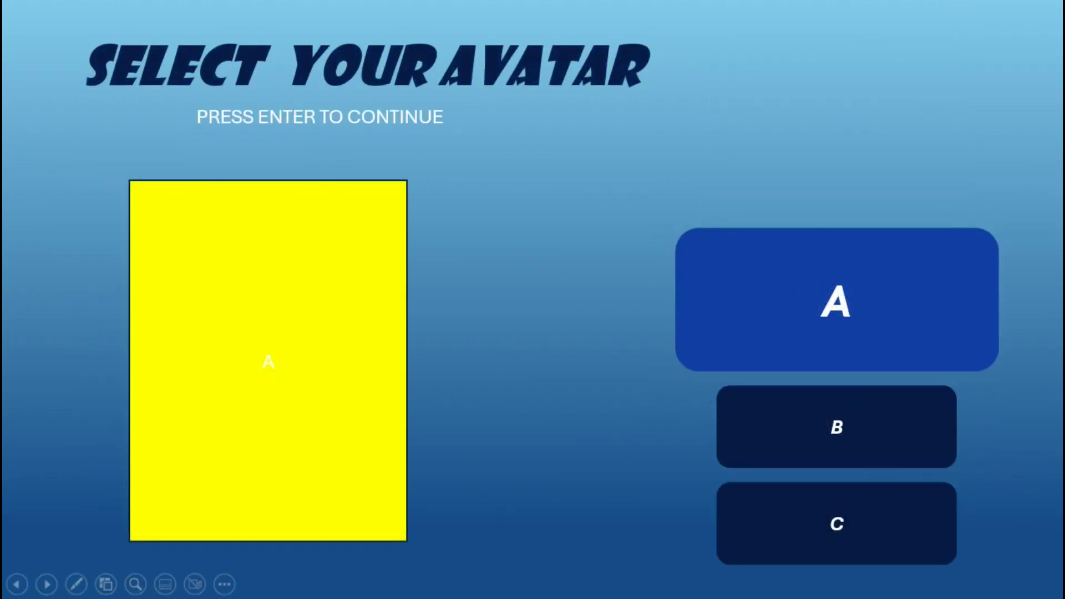
Step: Arrow down and up between template slides A to E, ending on the green D slide
{"action": "key", "text": "Down"}
{"action": "key", "text": "Down"}
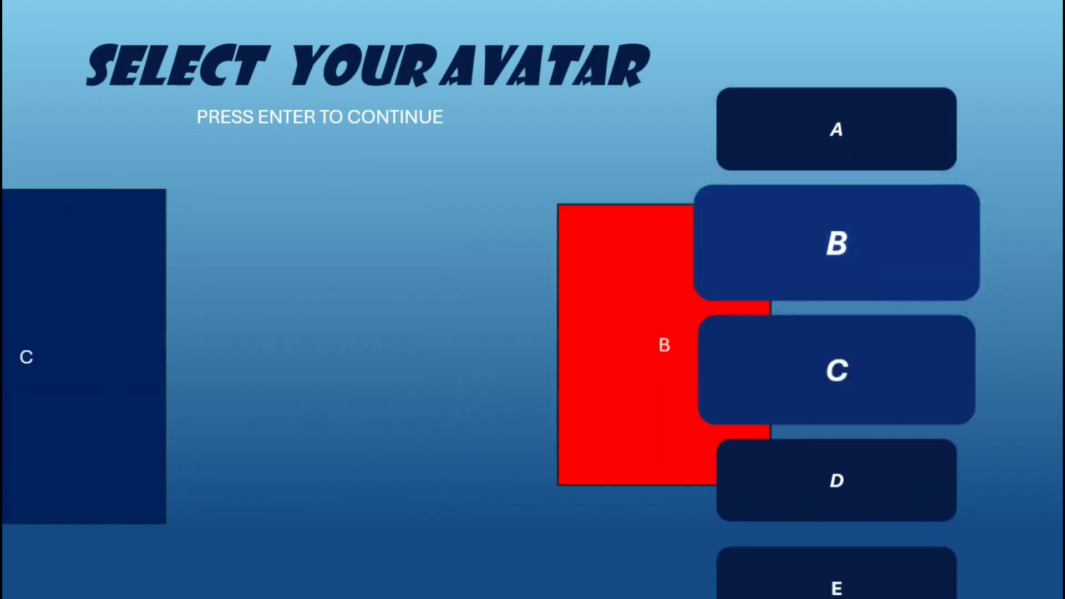
{"action": "key", "text": "Down"}
{"action": "key", "text": "Down"}
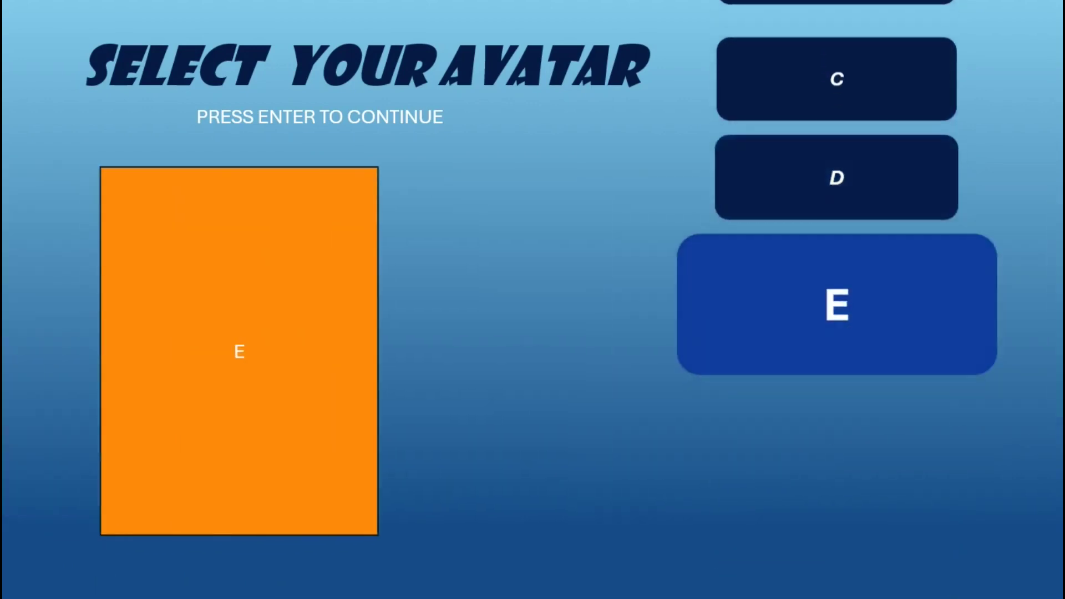
{"action": "key", "text": "Up"}
{"action": "key", "text": "Up"}
{"action": "key", "text": "Up"}
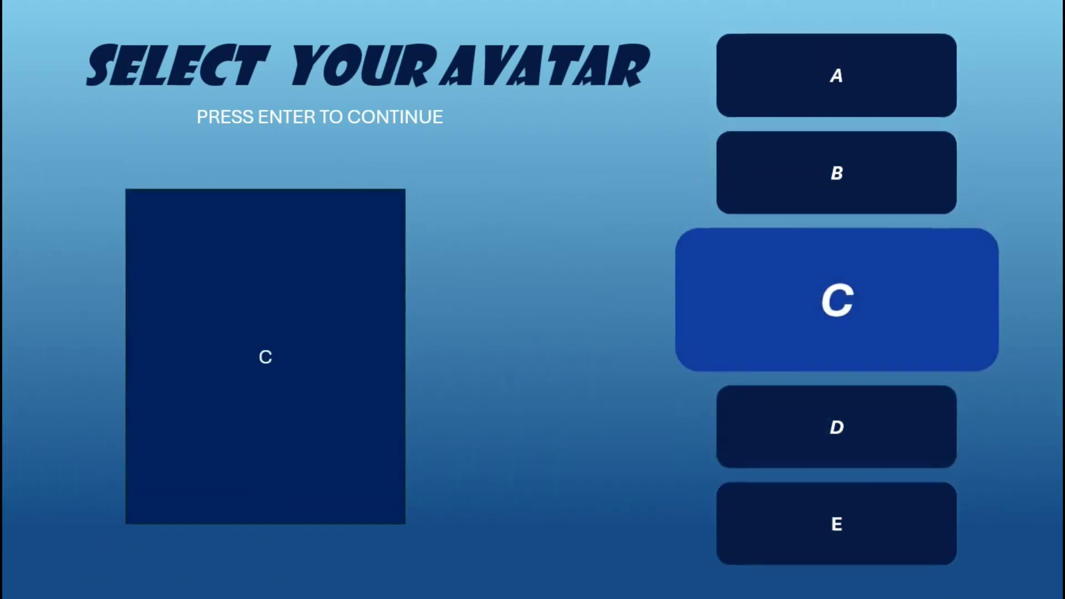
{"action": "key", "text": "Up"}
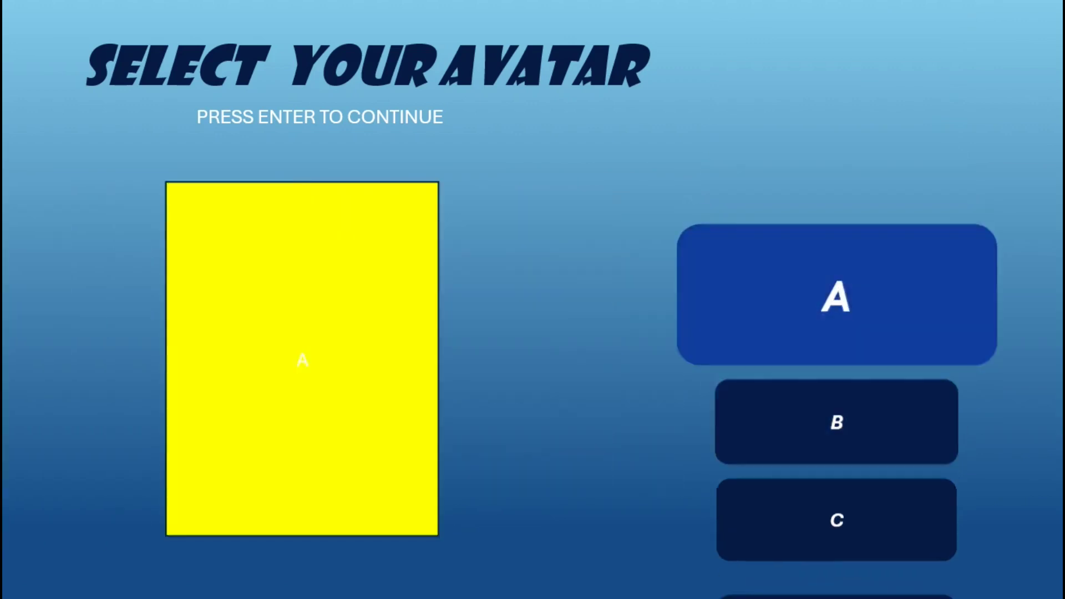
{"action": "key", "text": "Down"}
{"action": "key", "text": "Down"}
{"action": "key", "text": "Down"}
{"action": "key", "text": "Down"}
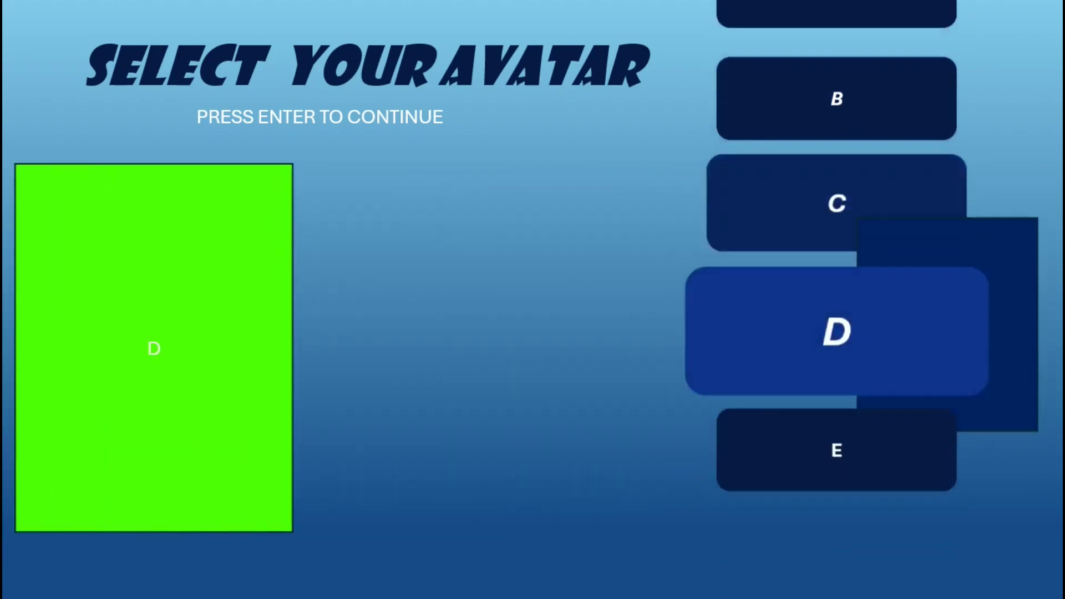
{"action": "key", "text": "Down"}
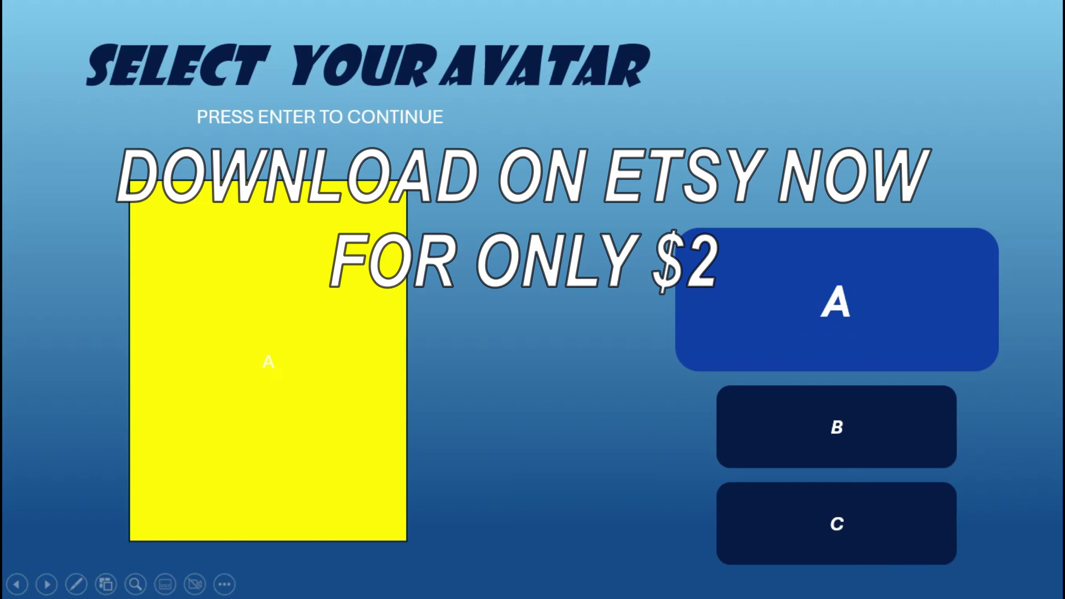
{"action": "key", "text": "Down"}
{"action": "key", "text": "Down"}
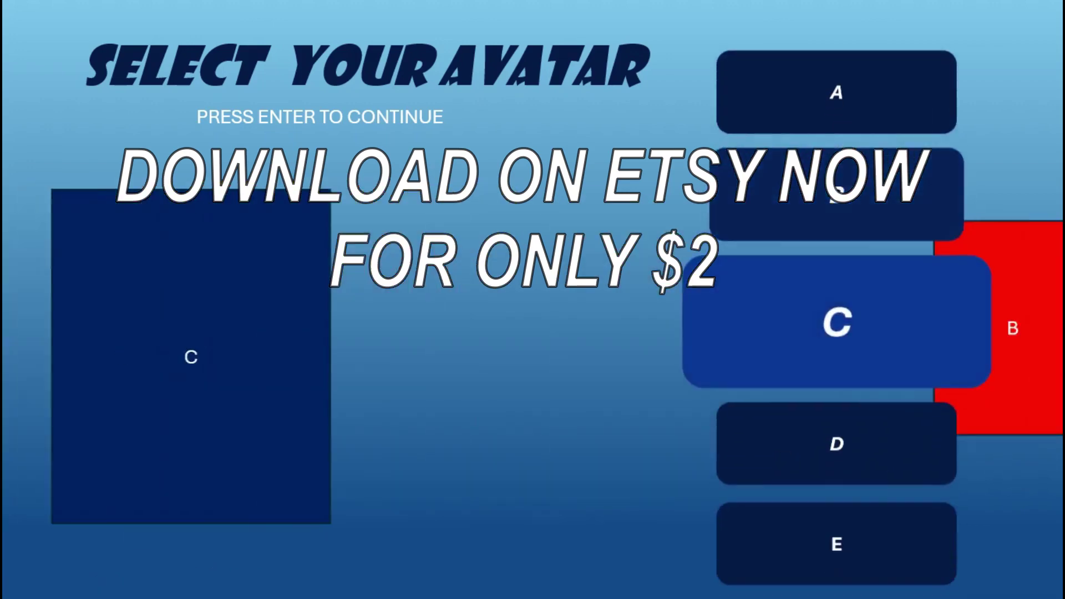
{"action": "key", "text": "Down"}
{"action": "key", "text": "Down"}
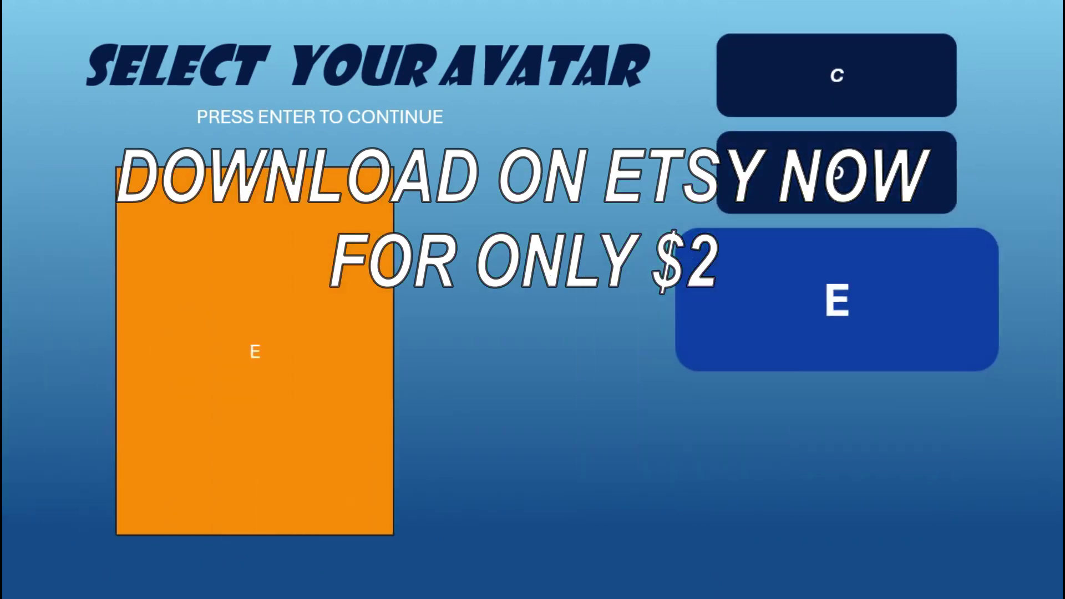
{"action": "key", "text": "Up"}
{"action": "key", "text": "Up"}
{"action": "key", "text": "Up"}
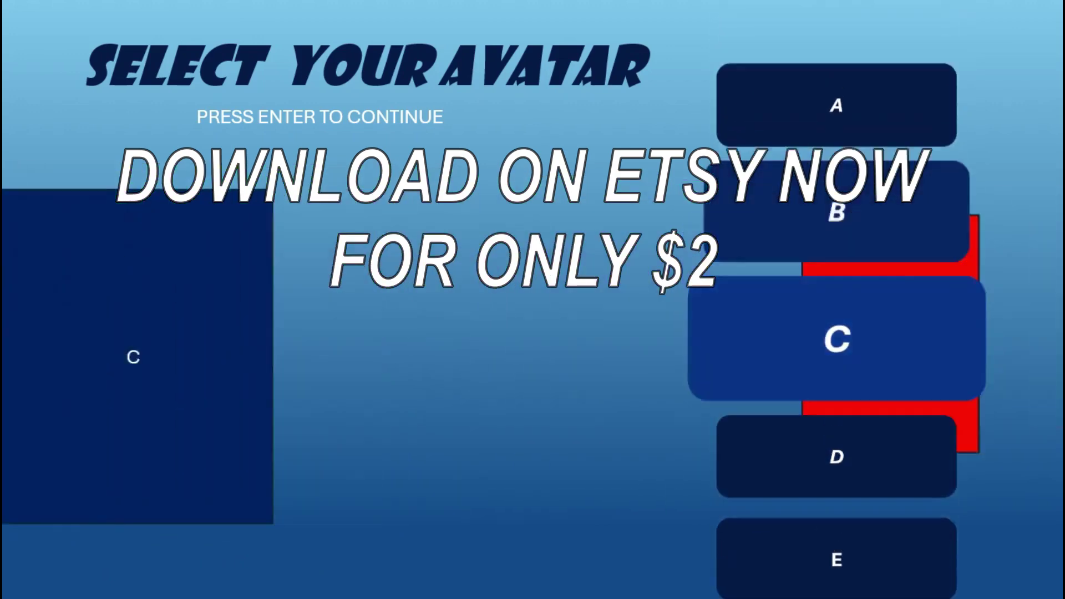
{"action": "key", "text": "Up"}
{"action": "key", "text": "Down"}
{"action": "key", "text": "Down"}
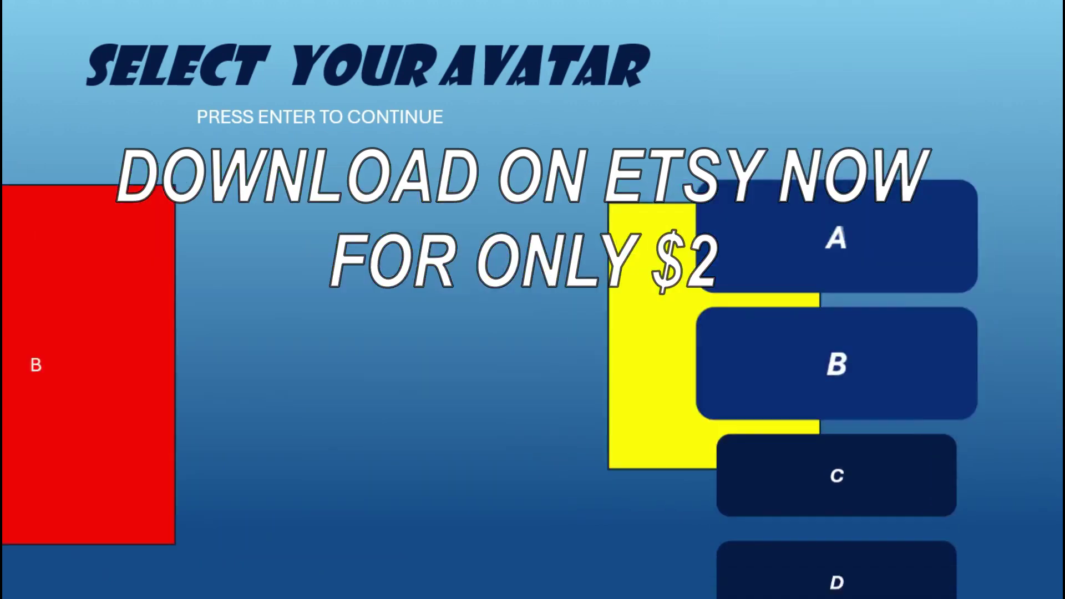
{"action": "key", "text": "Down"}
{"action": "key", "text": "Down"}
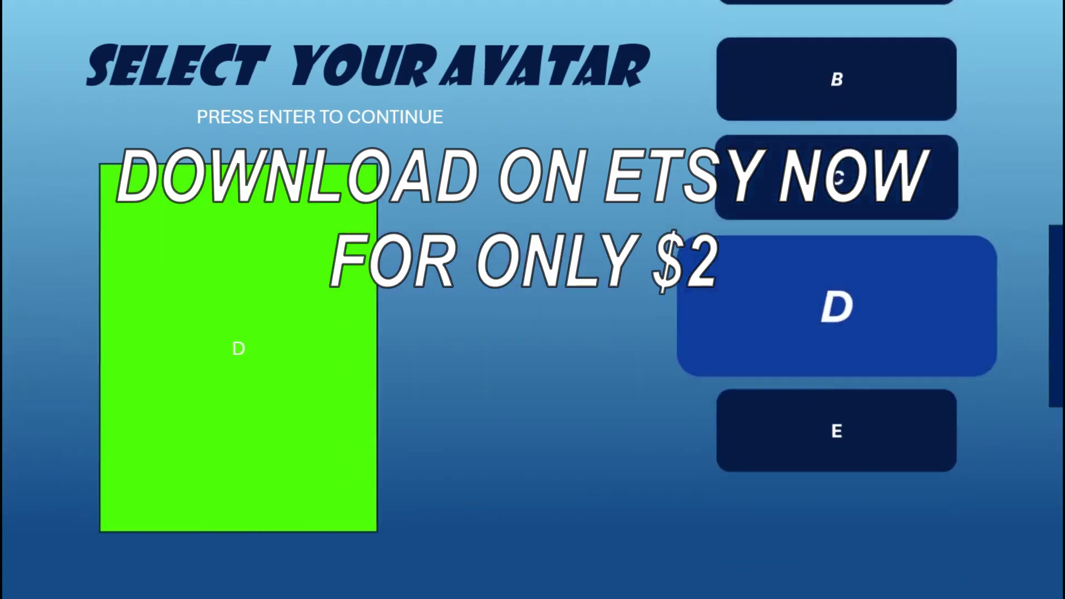